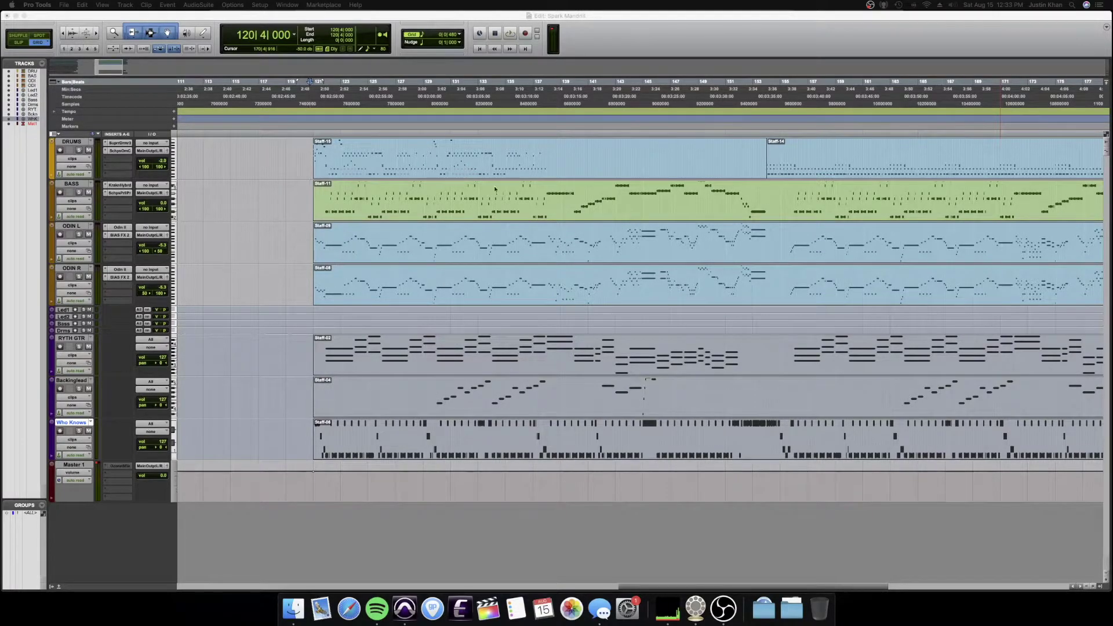
- Check the preset list of the Kraken Hybrid bass instrument on the BASS track and close the plug-in
{"action": "left_click", "coordinate": [562, 151]}
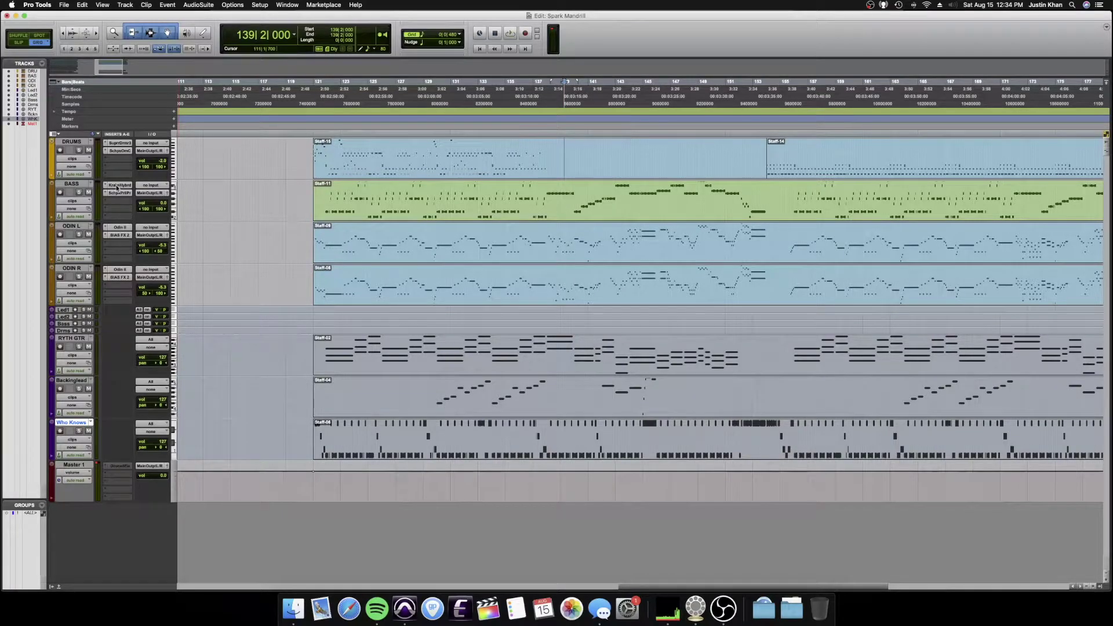
{"action": "left_click", "coordinate": [118, 185]}
{"action": "left_click", "coordinate": [506, 76]}
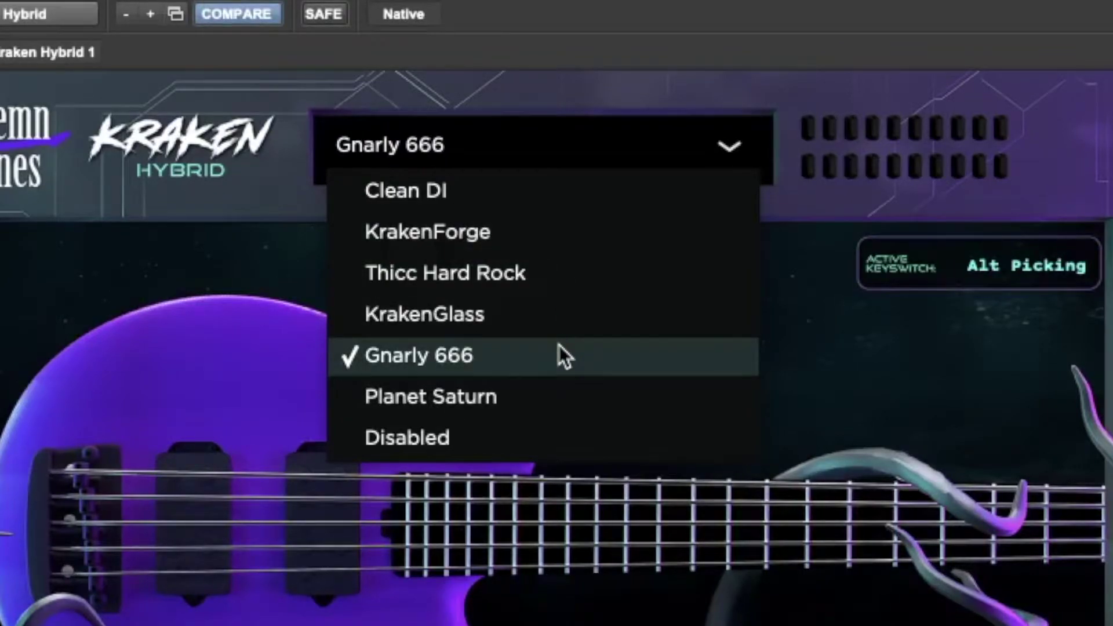
{"action": "left_click", "coordinate": [733, 150]}
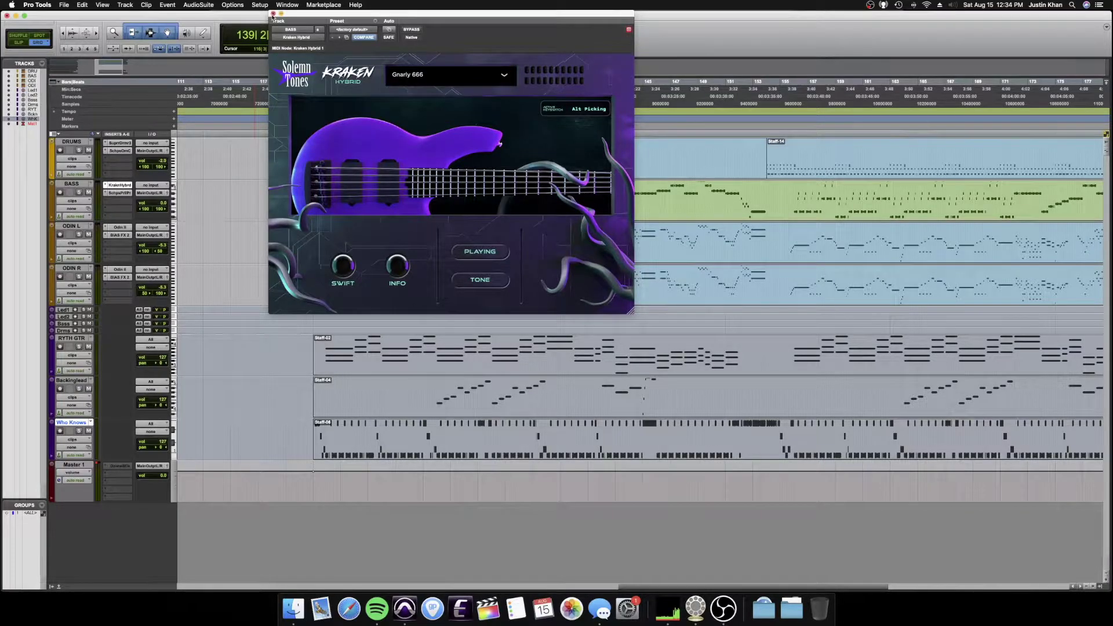
{"action": "left_click", "coordinate": [273, 14]}
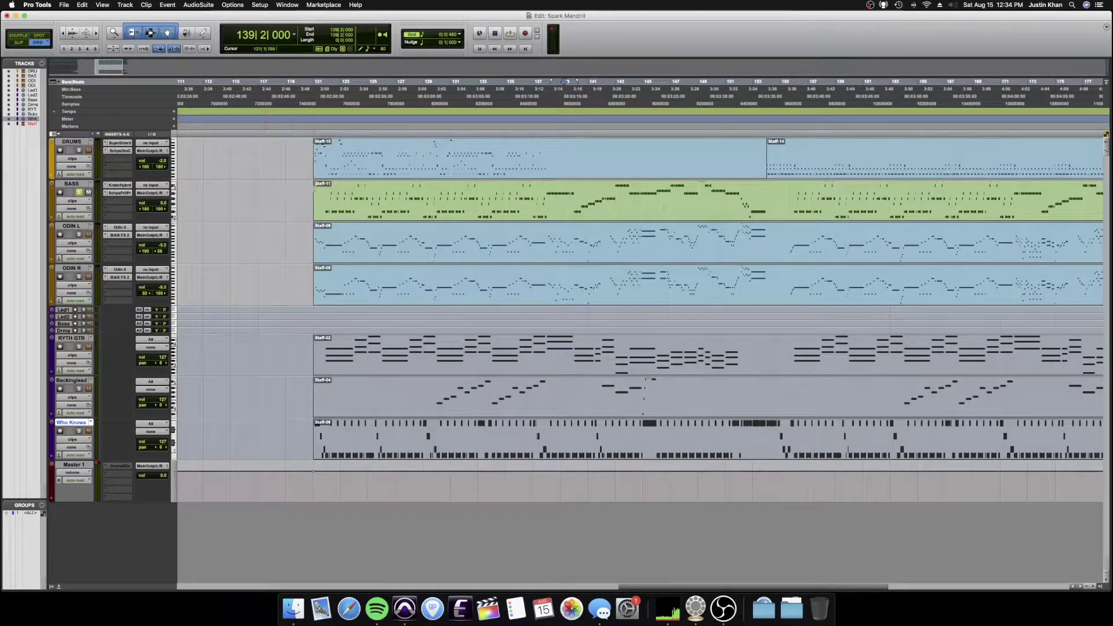
- Listen to the soloed BASS track from near the start of its clip
{"action": "left_click", "coordinate": [323, 191]}
{"action": "key", "text": "space"}
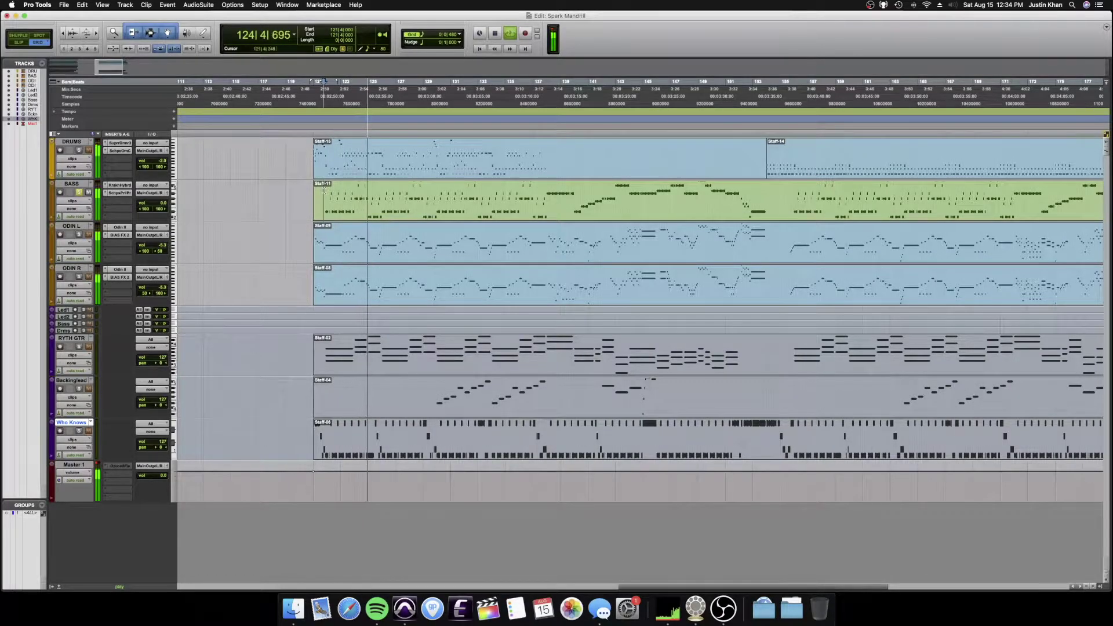
{"action": "key", "text": "space"}
{"action": "left_click", "coordinate": [547, 197]}
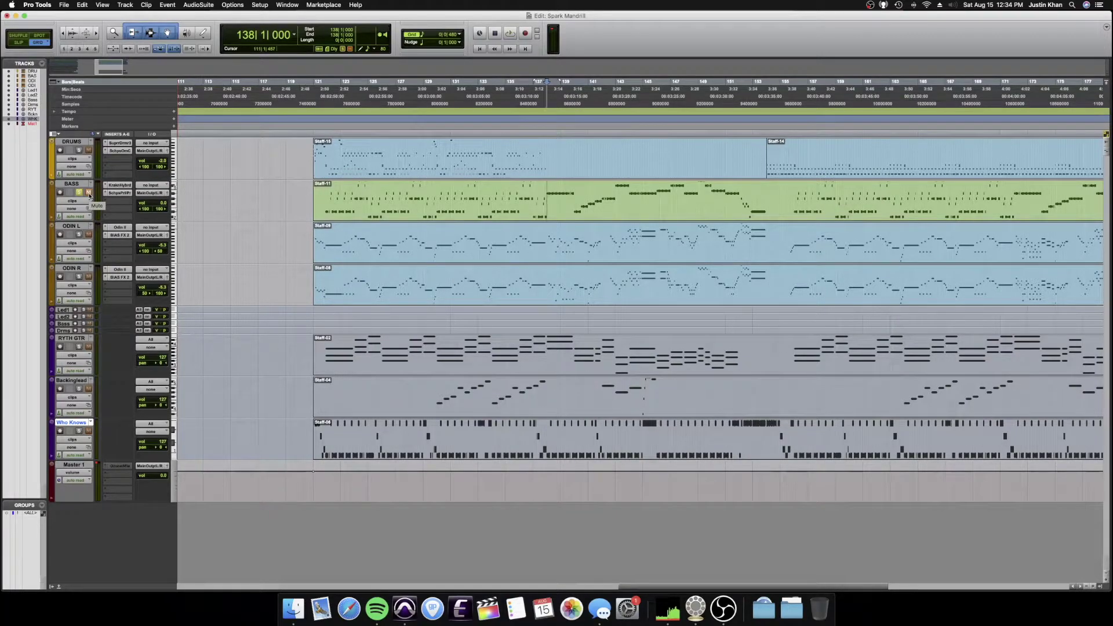
{"action": "right_click", "coordinate": [79, 270]}
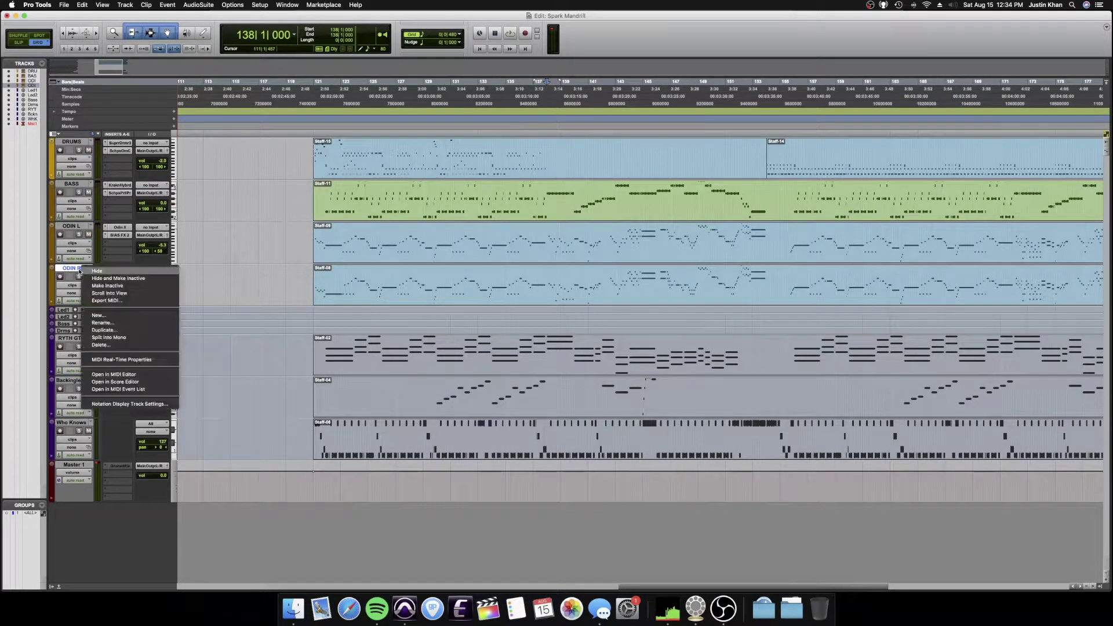
{"action": "left_click", "coordinate": [98, 315]}
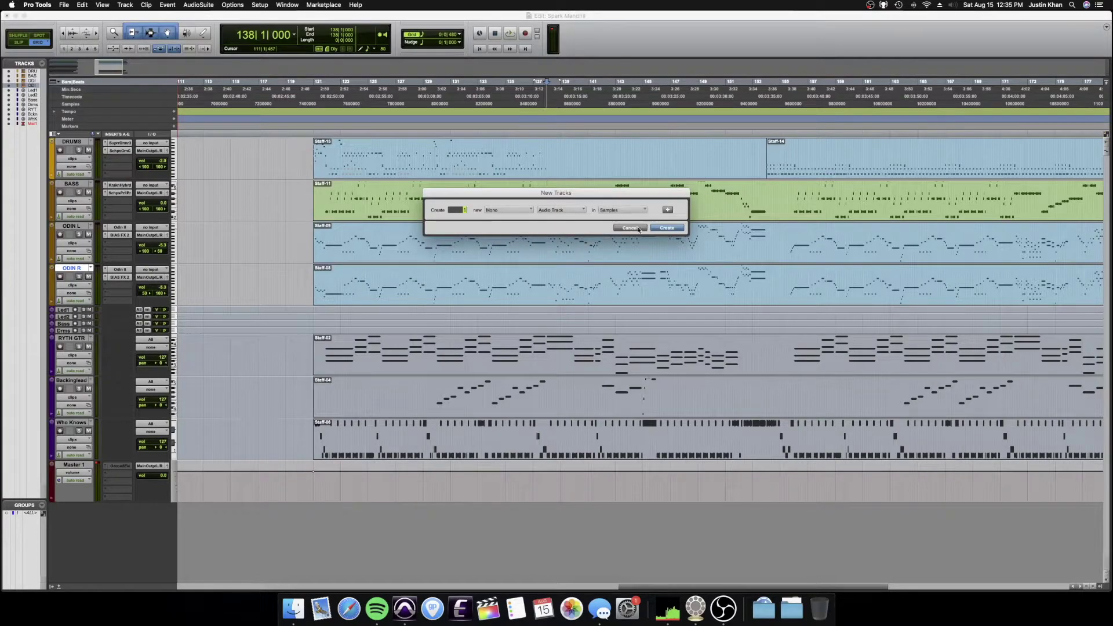
{"action": "left_click", "coordinate": [639, 228]}
- Duplicate the ODIN R track once without its playlists and move the RYTH GTR clip onto the duplicate
{"action": "right_click", "coordinate": [85, 268]}
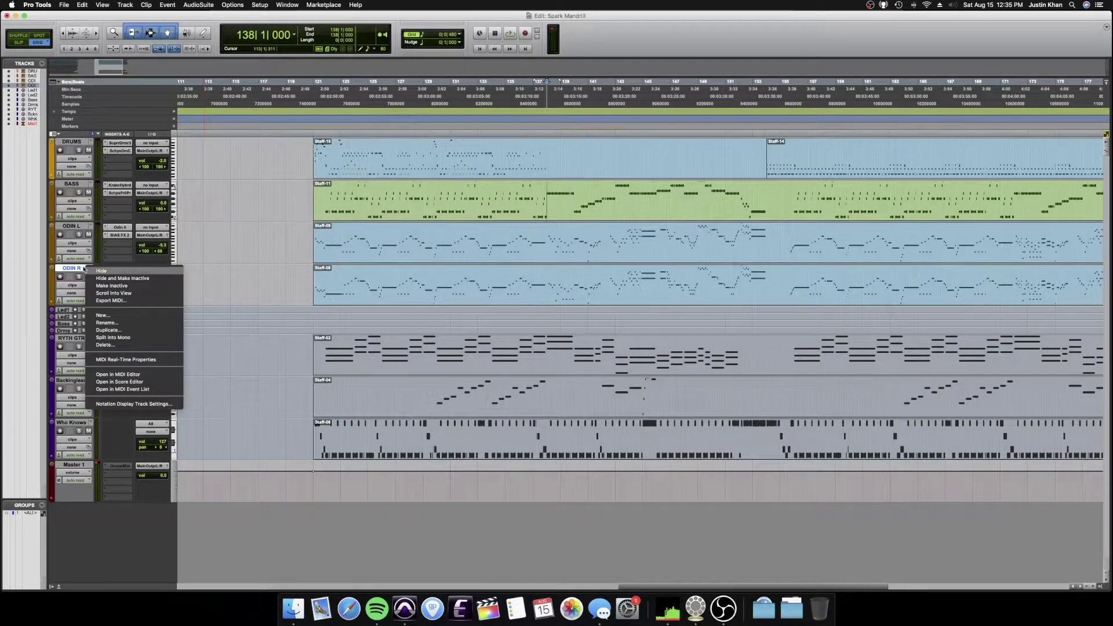
{"action": "left_click", "coordinate": [108, 329]}
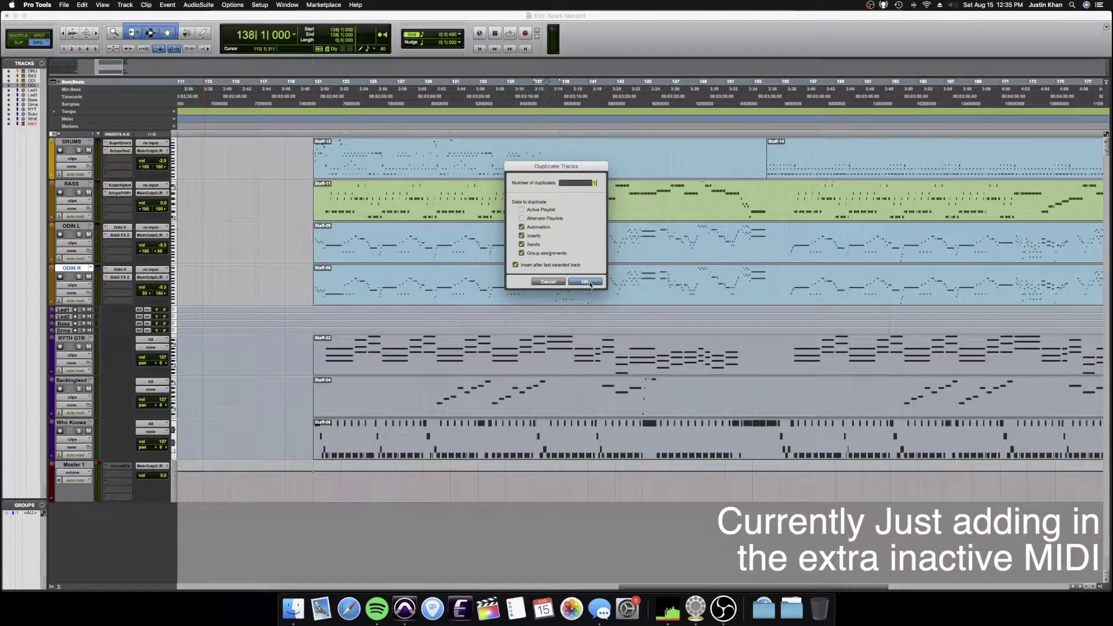
{"action": "key", "text": "Return"}
{"action": "left_click", "coordinate": [459, 407]}
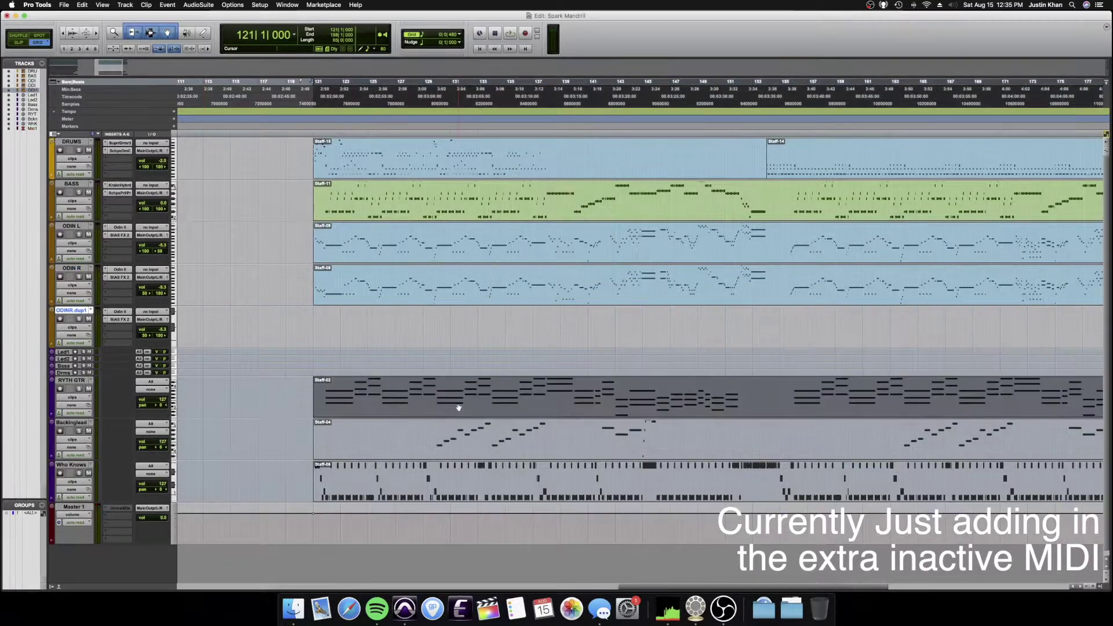
{"action": "left_click_drag", "start_coordinate": [459, 409], "coordinate": [462, 340]}
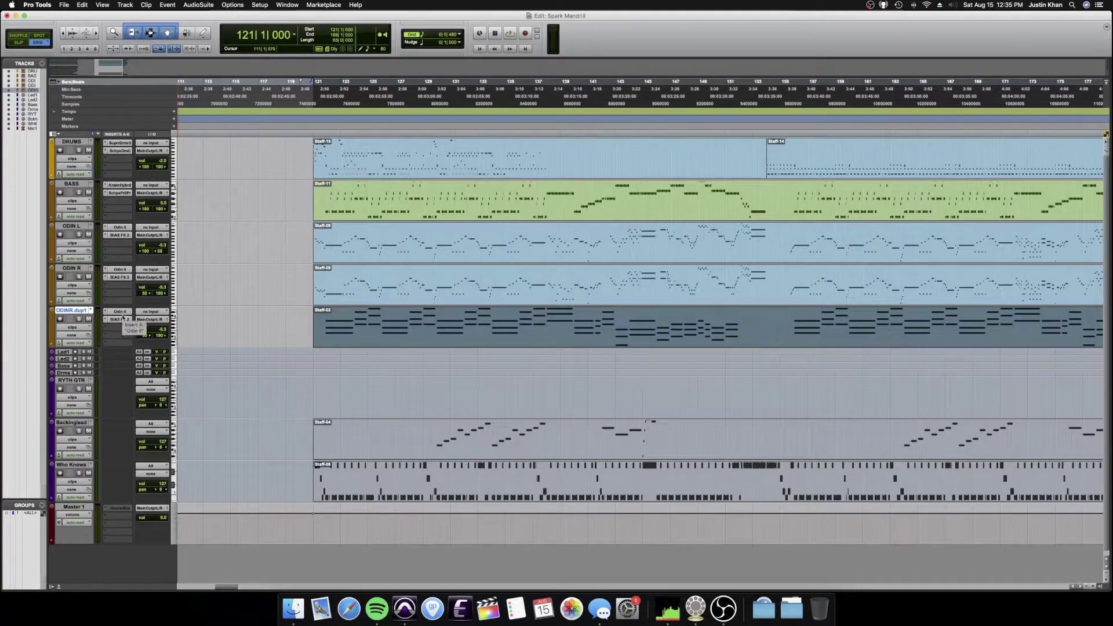
- Solo the duplicated ODIN R track, audition its rhythm part, and check the clip's MIDI notes
{"action": "left_click", "coordinate": [79, 319]}
{"action": "key", "text": "space"}
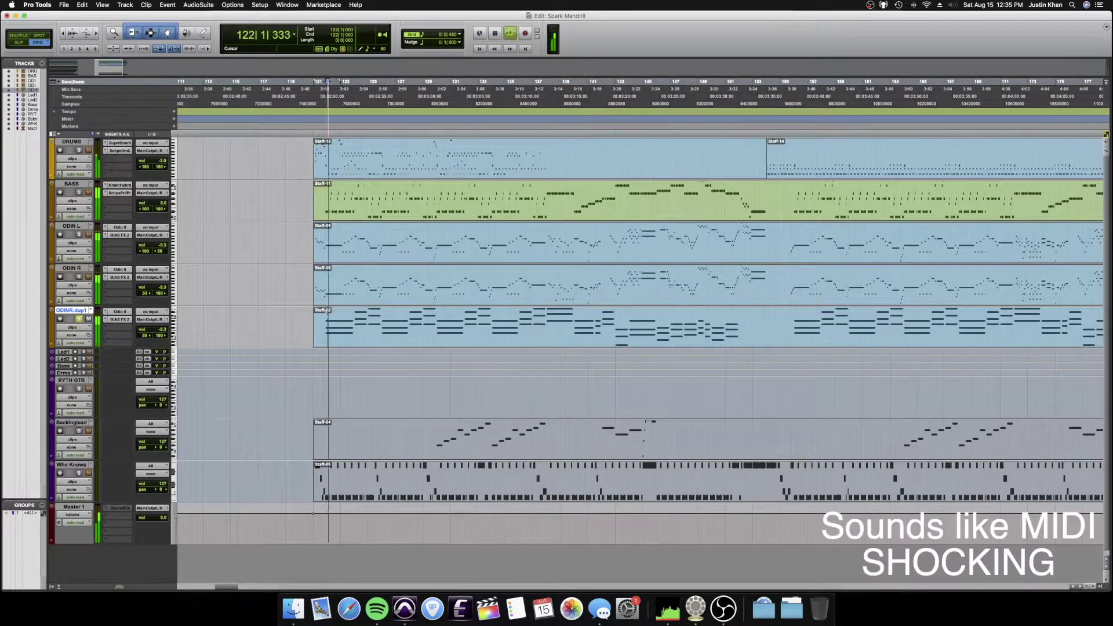
{"action": "key", "text": "space"}
{"action": "double_click", "coordinate": [351, 326]}
{"action": "key", "text": "space"}
{"action": "key", "text": "super+w"}
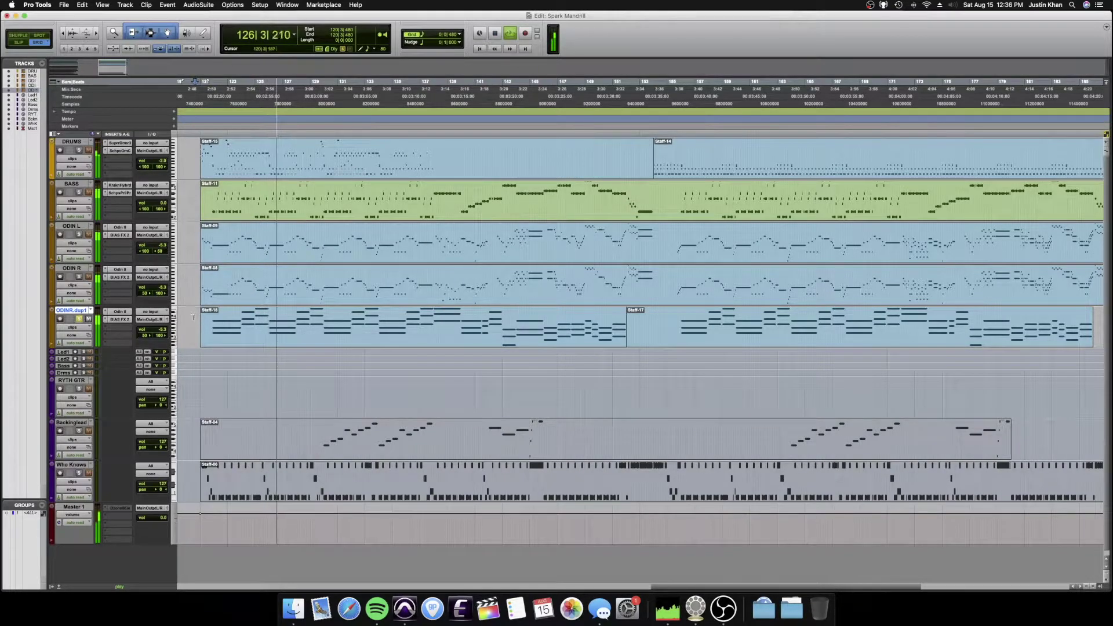
{"action": "key", "text": "space"}
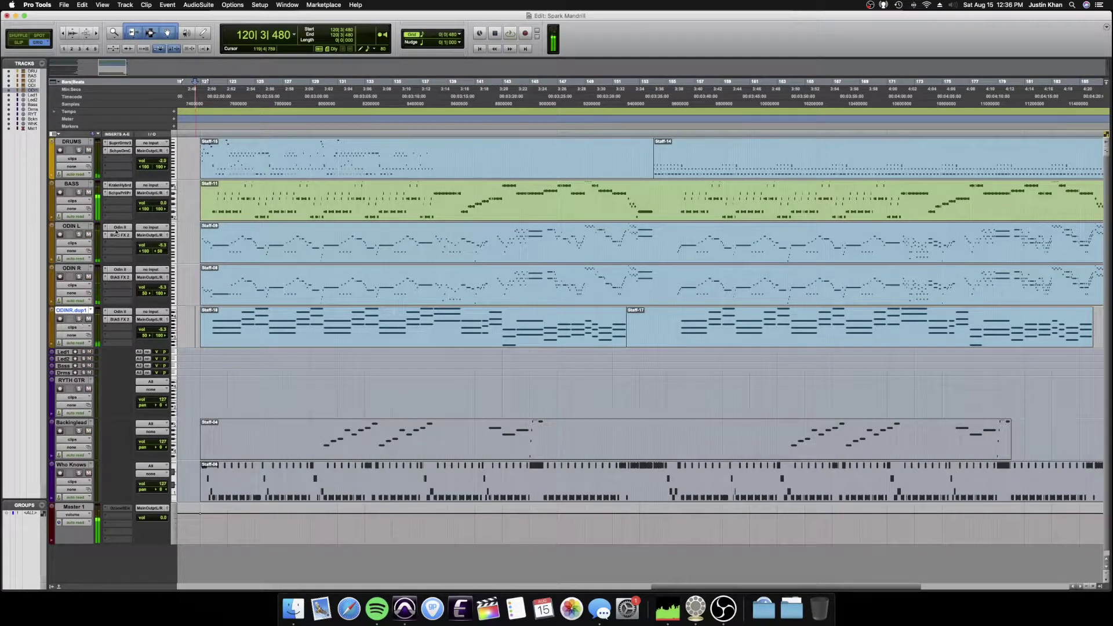
- Mute the BASS track and load the Marty's Lead preset from Bank 1 in BIAS FX 2 on ODIN L
{"action": "left_click", "coordinate": [89, 193]}
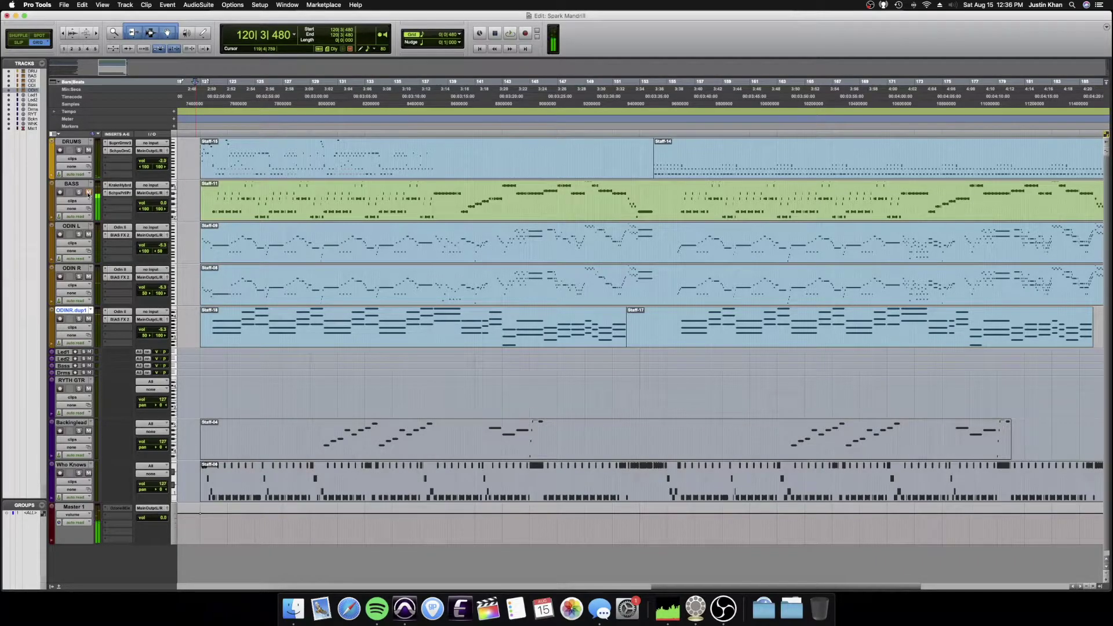
{"action": "left_click", "coordinate": [120, 235]}
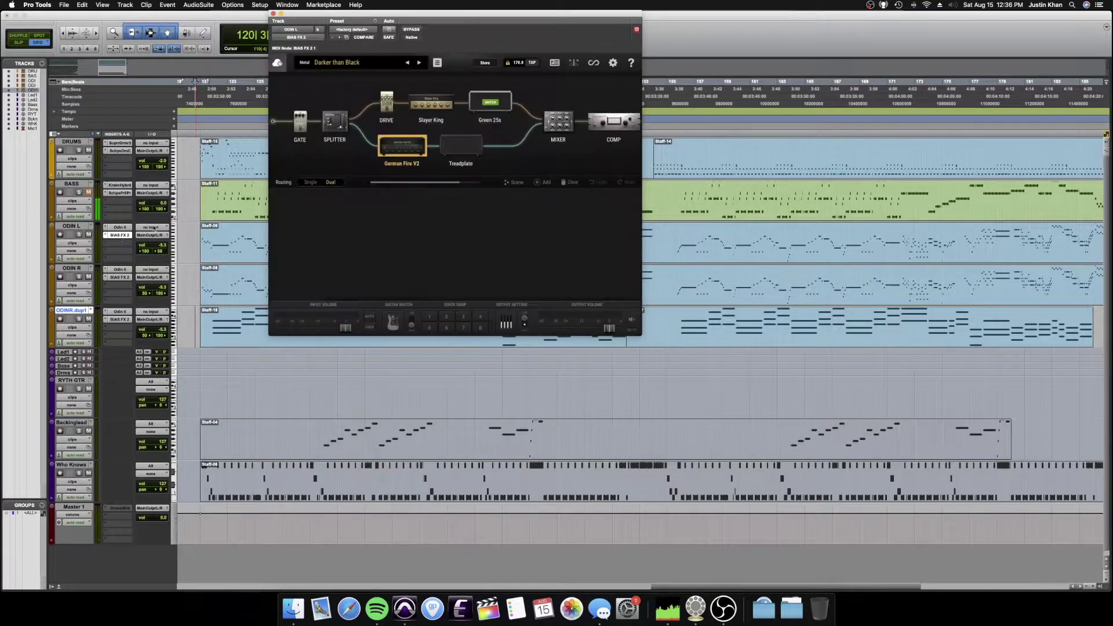
{"action": "left_click", "coordinate": [305, 64]}
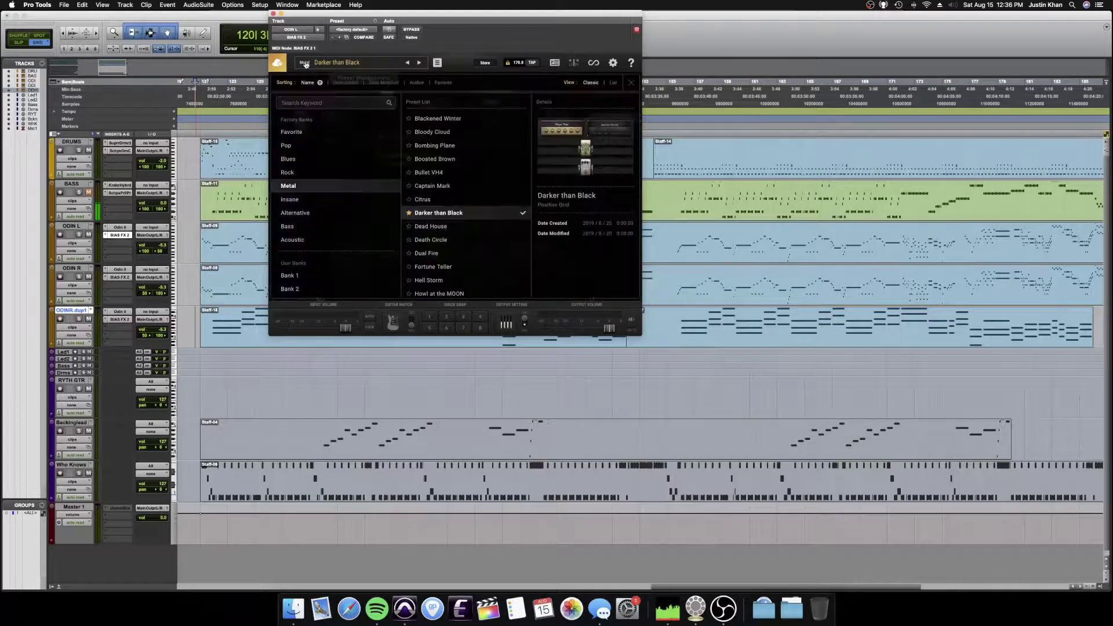
{"action": "left_click", "coordinate": [307, 277]}
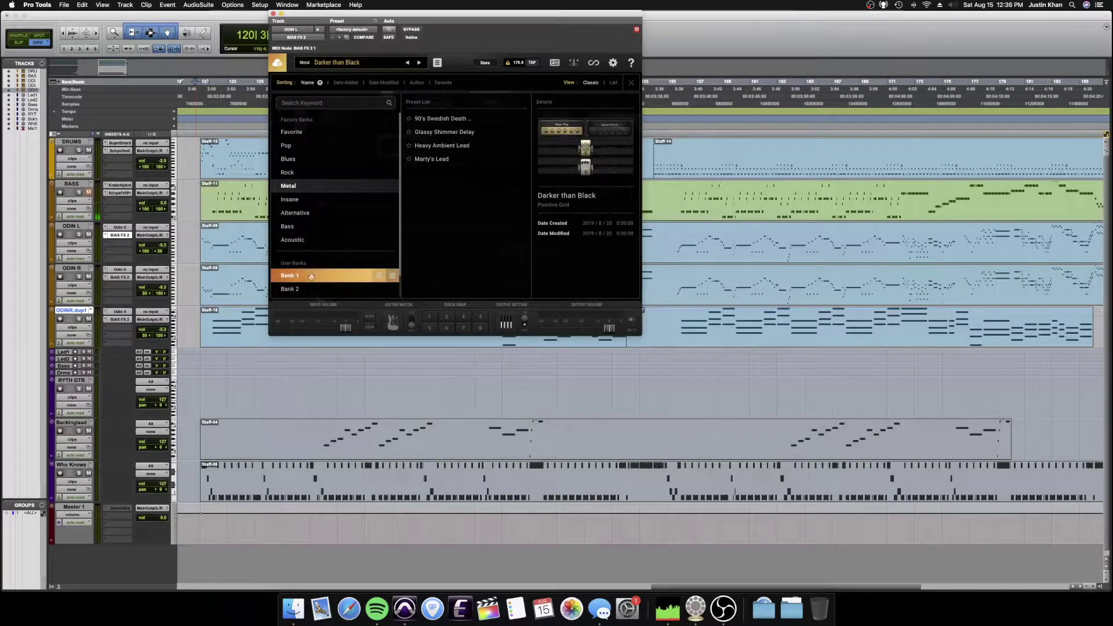
{"action": "left_click", "coordinate": [431, 160]}
{"action": "double_click", "coordinate": [432, 163]}
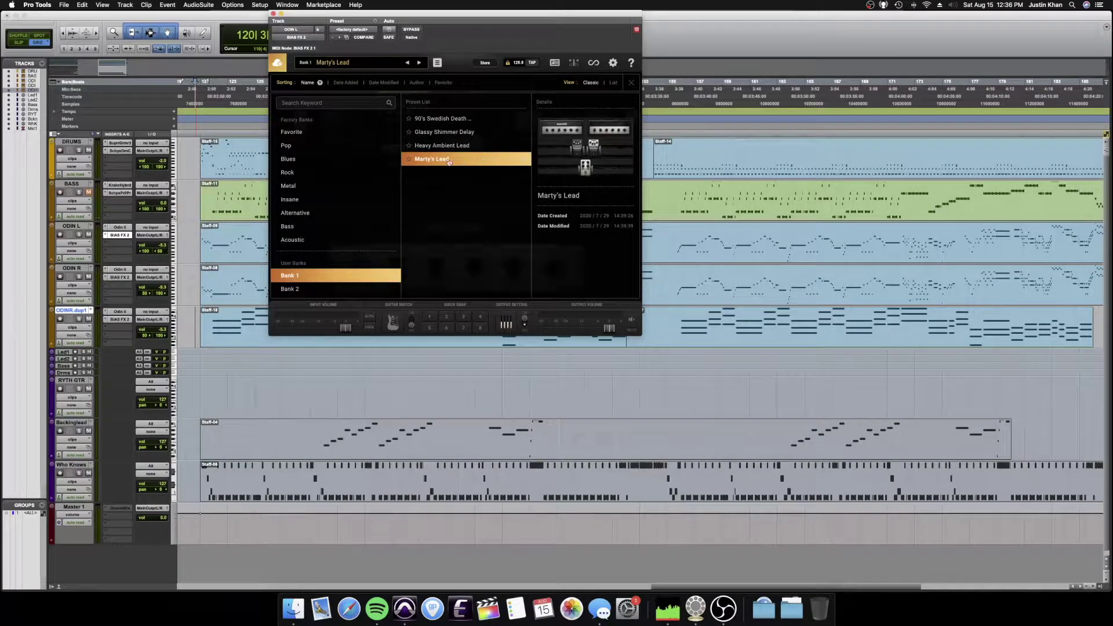
{"action": "left_click", "coordinate": [631, 83]}
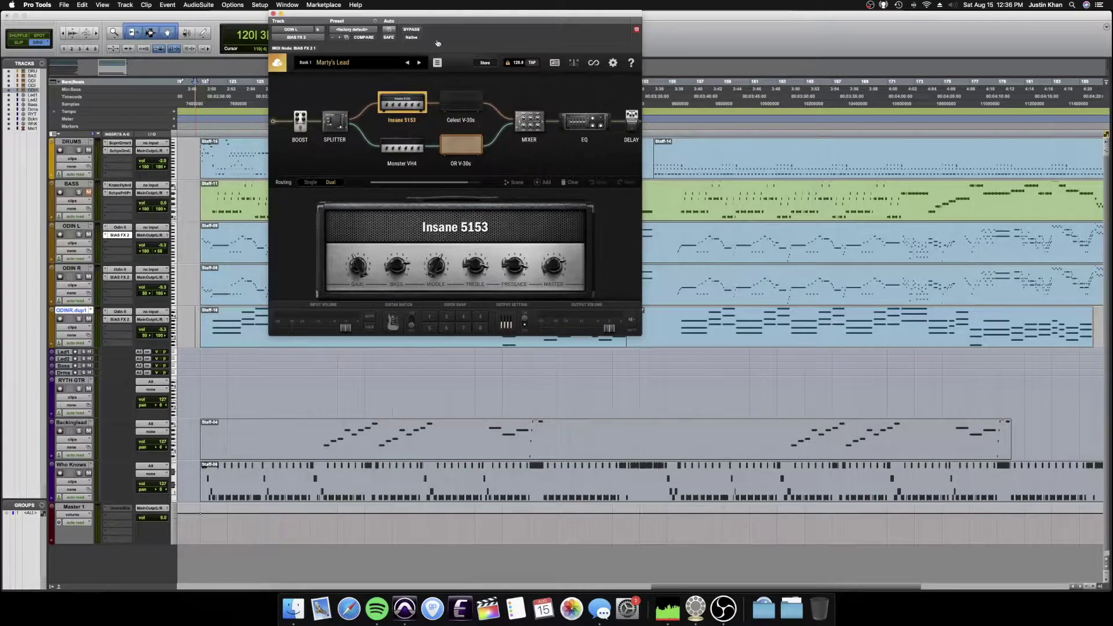
{"action": "left_click", "coordinate": [274, 13]}
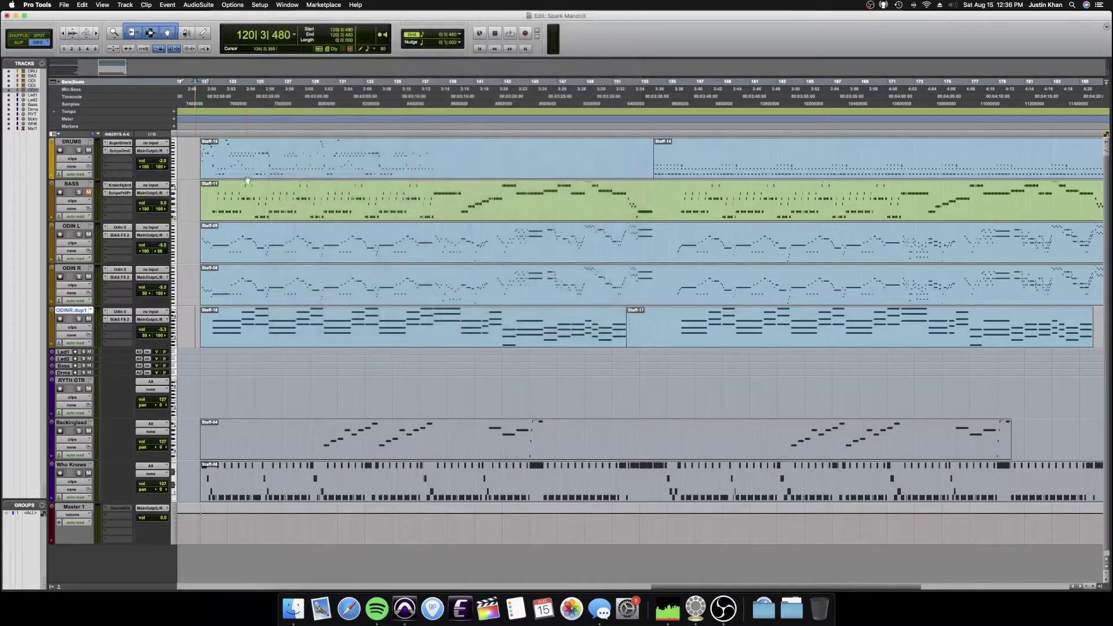
- Set the duplicated rhythm track's panning to 100 on both sides and check the BIAS FX 2 rig on ODIN L
{"action": "left_click_drag", "start_coordinate": [144, 335], "coordinate": [112, 339]}
{"action": "left_click", "coordinate": [325, 327]}
{"action": "left_click", "coordinate": [119, 235]}
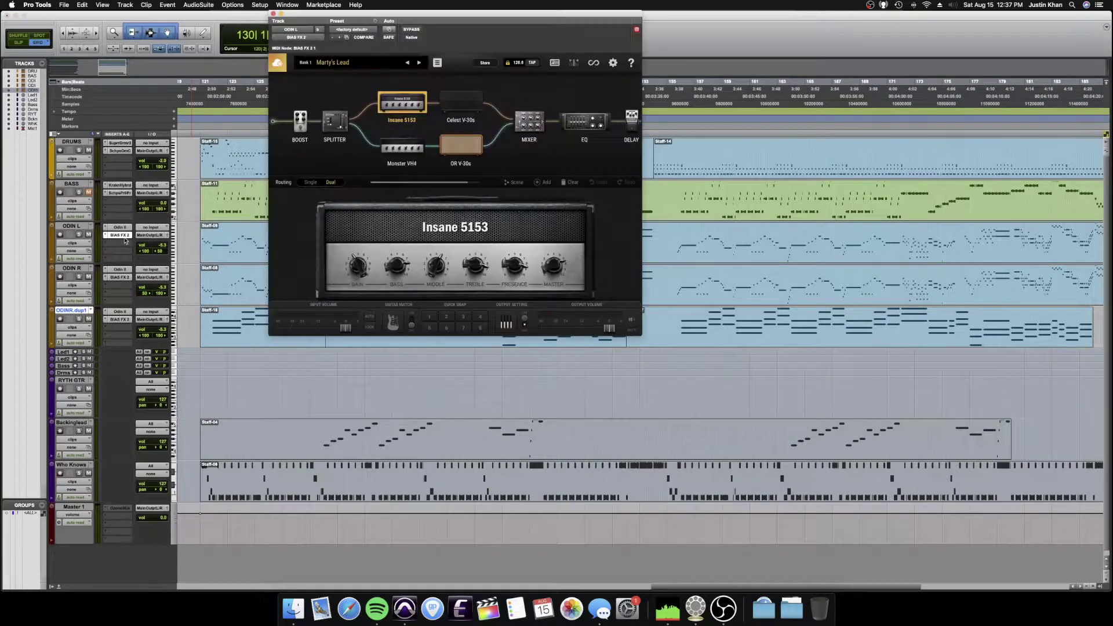
{"action": "left_click", "coordinate": [272, 13]}
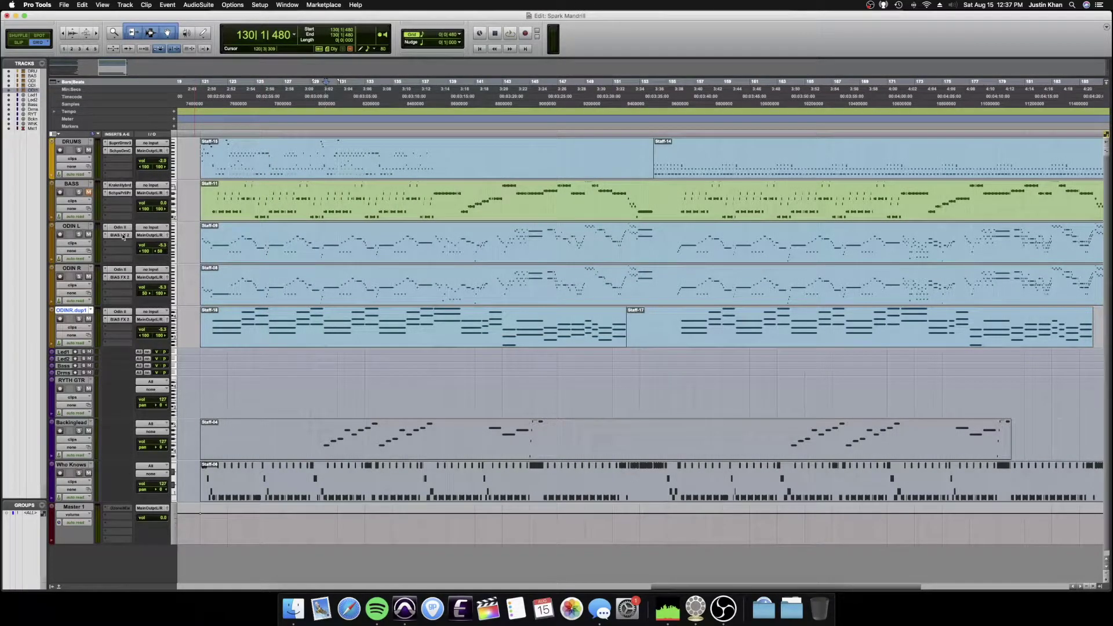
- Load the Panned Rhythms Essential preset in Odin II on the duplicated rhythm track and unmute BASS
{"action": "left_click", "coordinate": [121, 312]}
{"action": "left_click", "coordinate": [414, 76]}
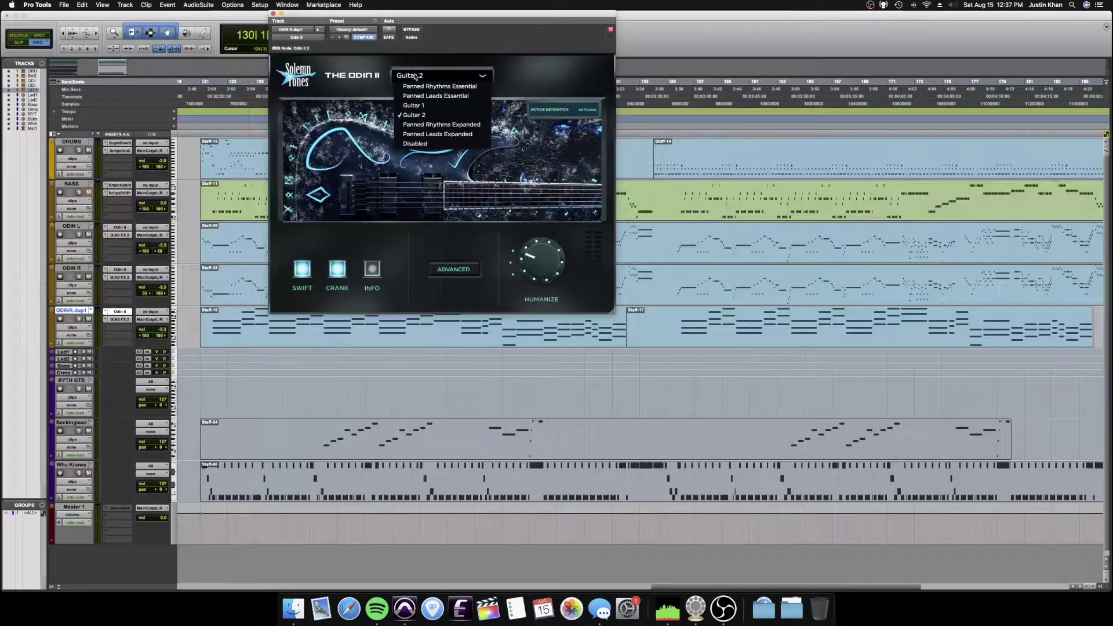
{"action": "left_click", "coordinate": [458, 87]}
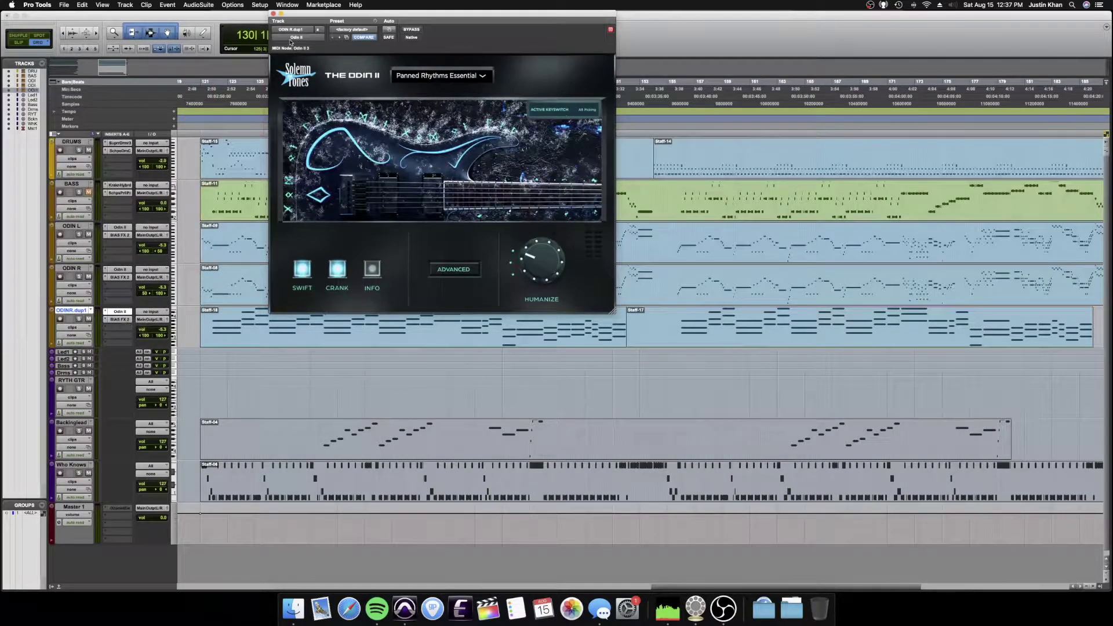
{"action": "left_click", "coordinate": [274, 13]}
{"action": "left_click", "coordinate": [91, 194]}
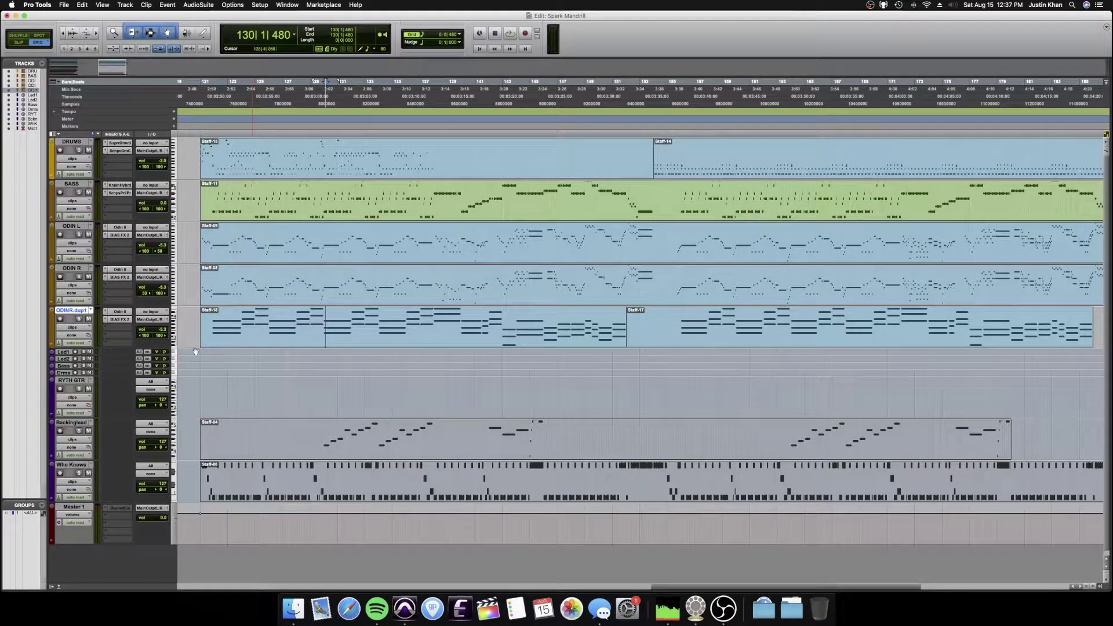
- Rename the duplicated rhythm track as ODIN Ryth
{"action": "double_click", "coordinate": [72, 311]}
{"action": "left_click_drag", "start_coordinate": [525, 192], "coordinate": [503, 192]}
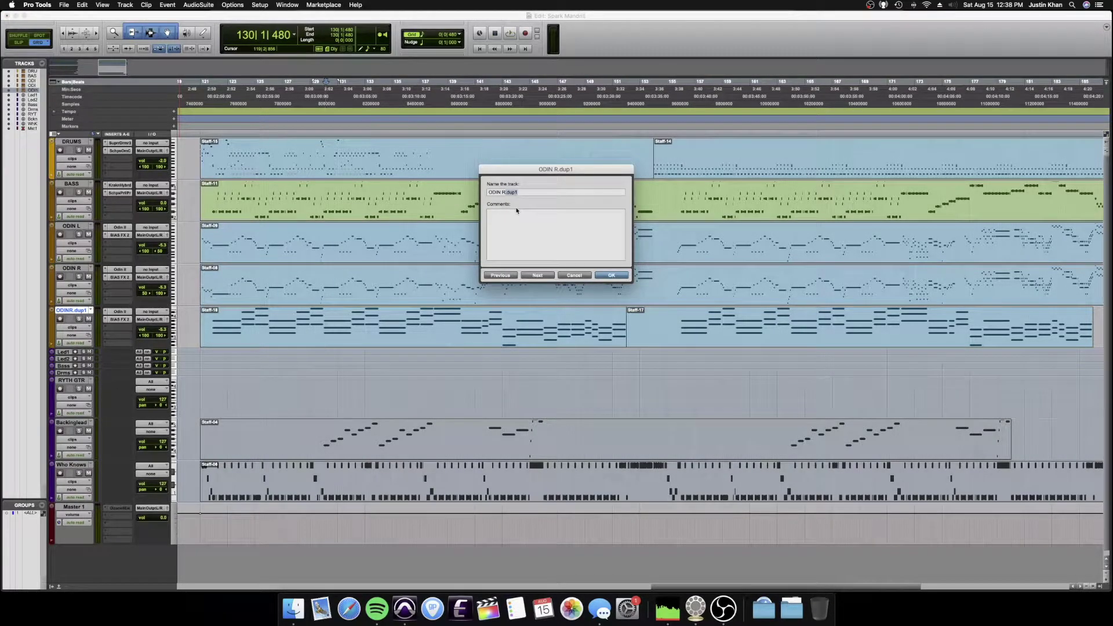
{"action": "type", "text": "y"}
{"action": "key", "text": "Return"}
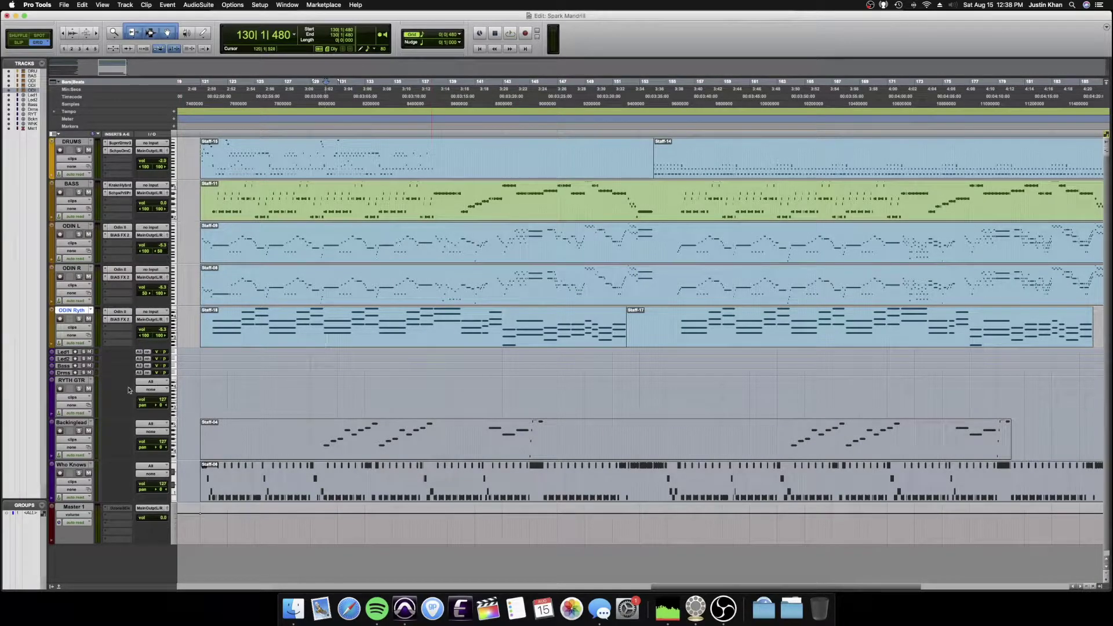
- Duplicate the ODIN R track again without its playlists, inserting the copy after it
{"action": "left_click", "coordinate": [75, 268]}
{"action": "right_click", "coordinate": [75, 268]}
{"action": "left_click", "coordinate": [99, 332]}
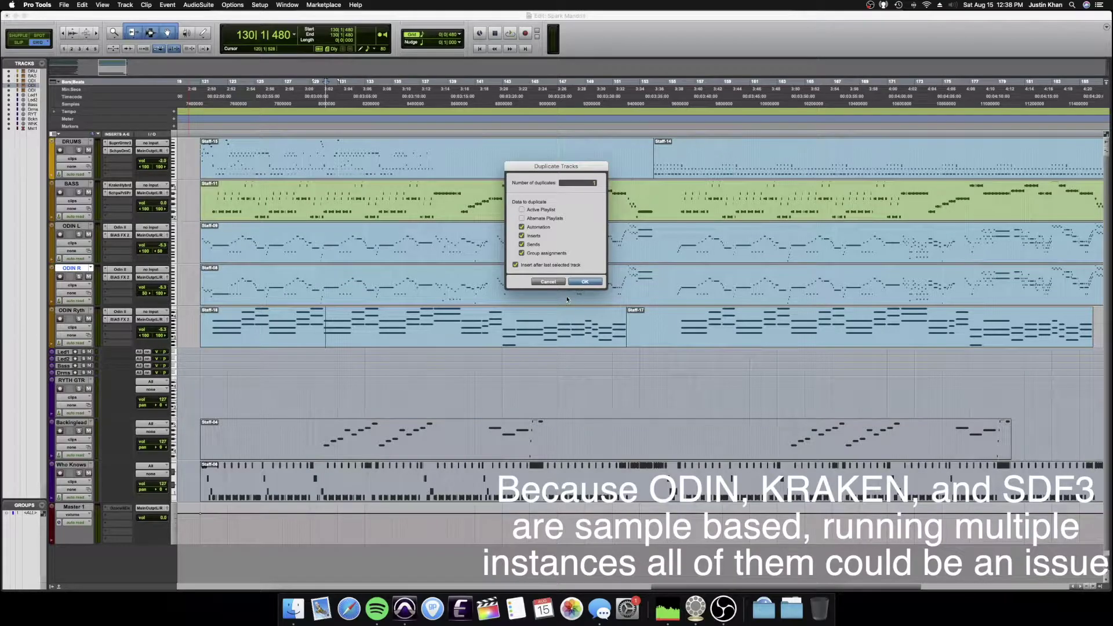
{"action": "key", "text": "Return"}
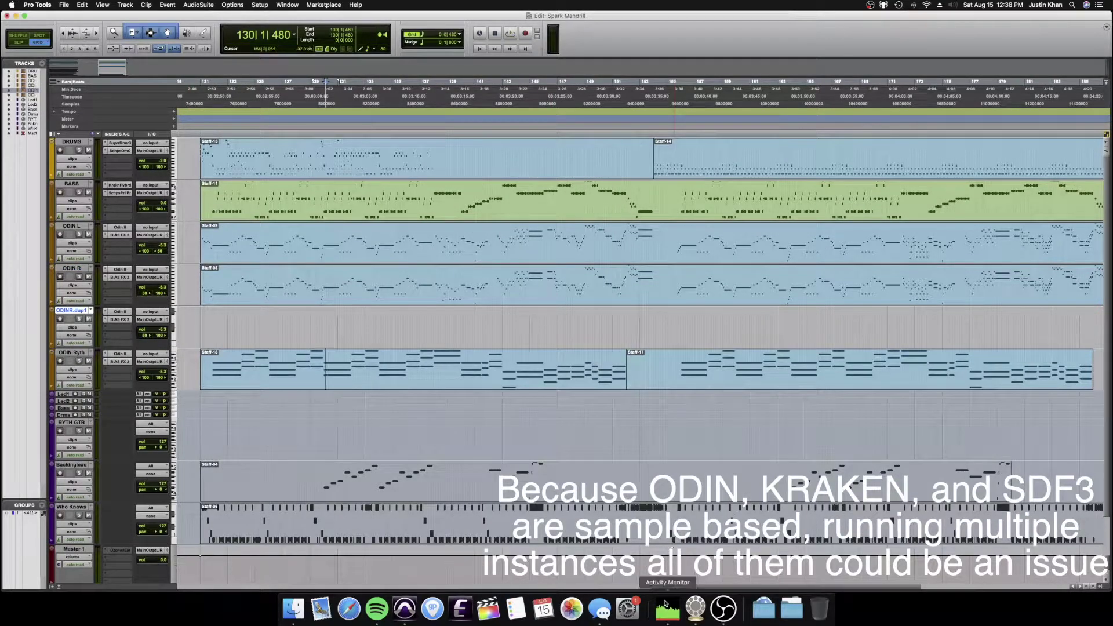
- Load the Panned Leads Essential preset in Odin II on the new ODIN R duplicate
{"action": "left_click", "coordinate": [120, 311]}
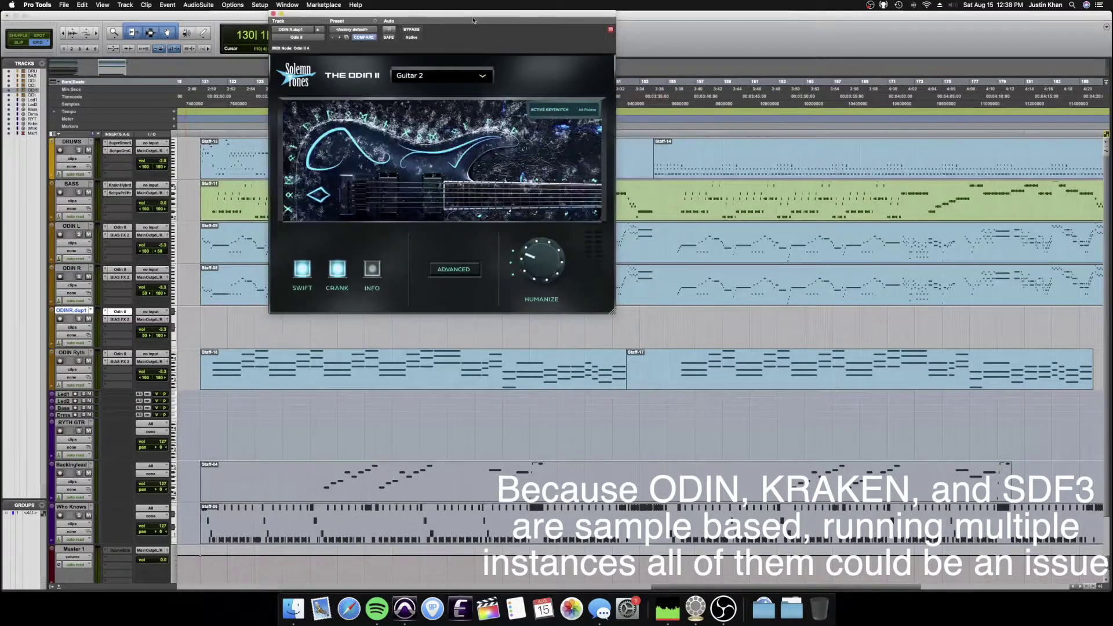
{"action": "left_click", "coordinate": [480, 74]}
{"action": "left_click", "coordinate": [459, 118]}
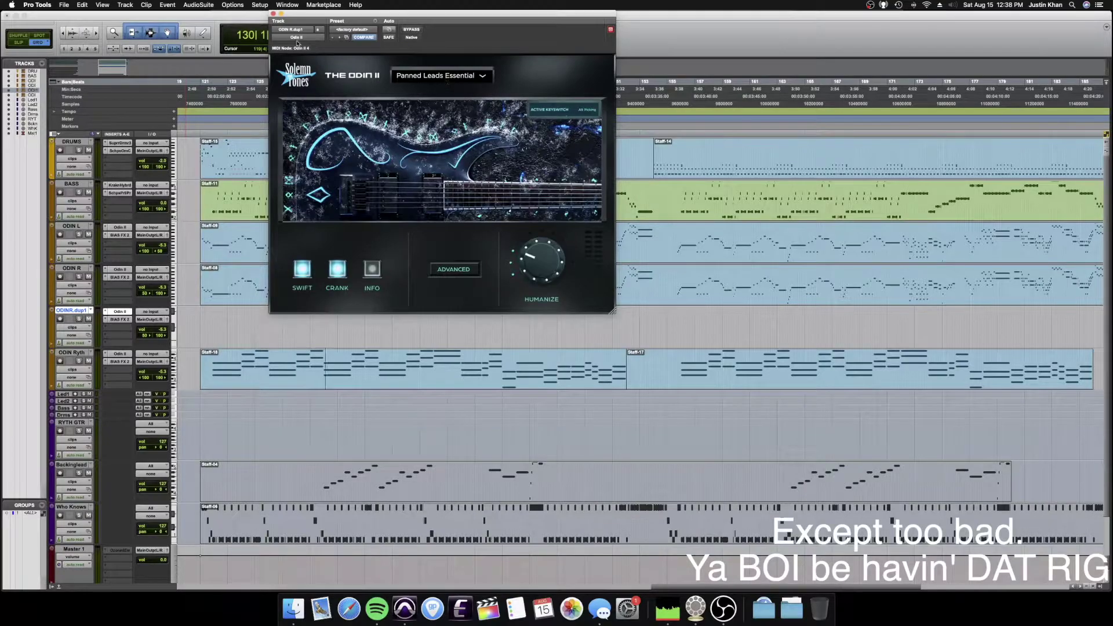
{"action": "left_click", "coordinate": [273, 13]}
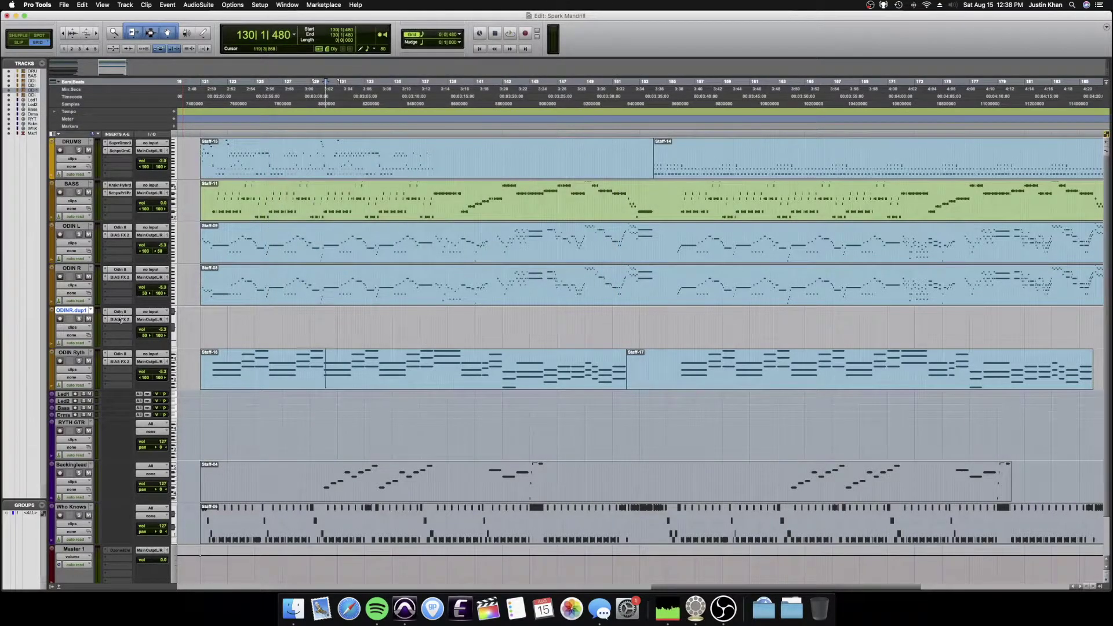
- Examine the amp rig and preset loaded in BIAS FX 2 on the new ODIN R duplicate
{"action": "left_click", "coordinate": [120, 320]}
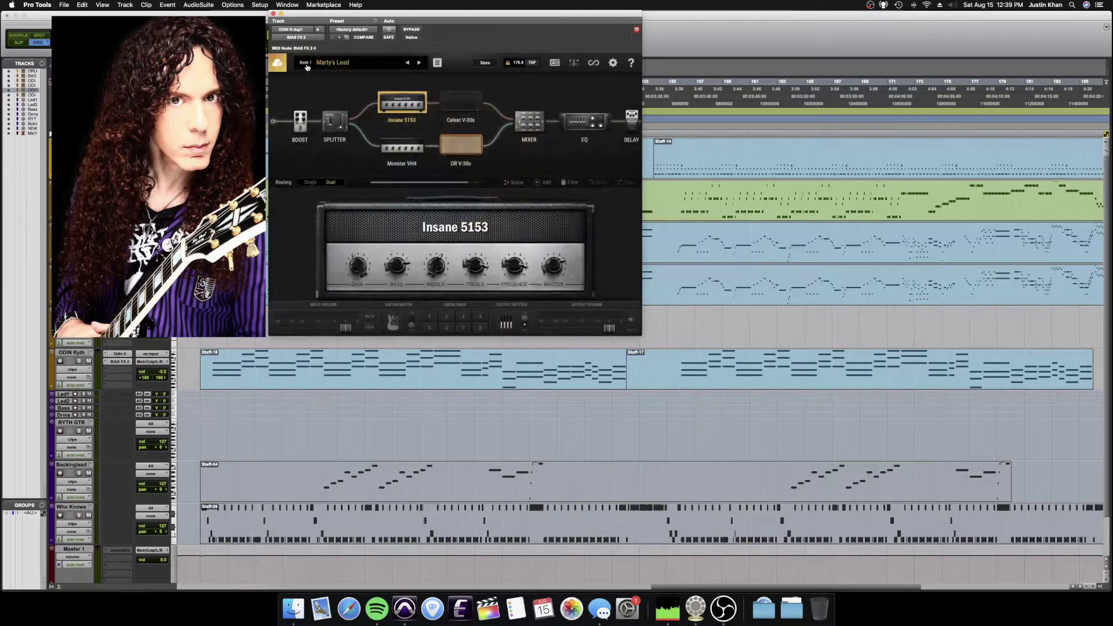
{"action": "left_click", "coordinate": [272, 13]}
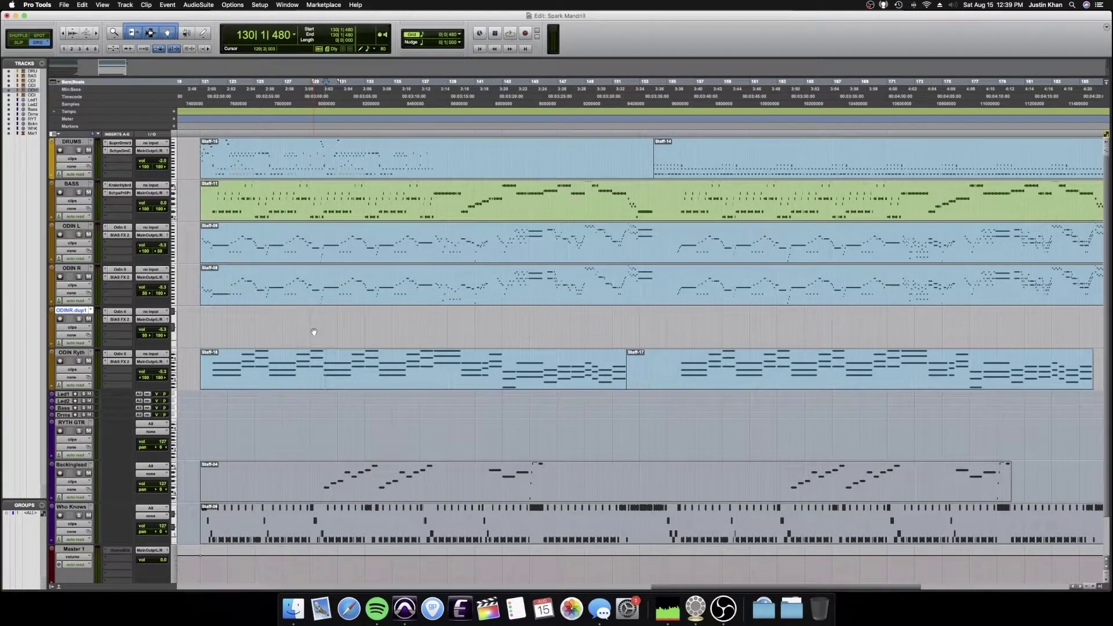
- Move the Backinglead clip onto the ODIN R duplicate at the same bar position and pan that track fully wide at 100 left and right
{"action": "left_click", "coordinate": [300, 490]}
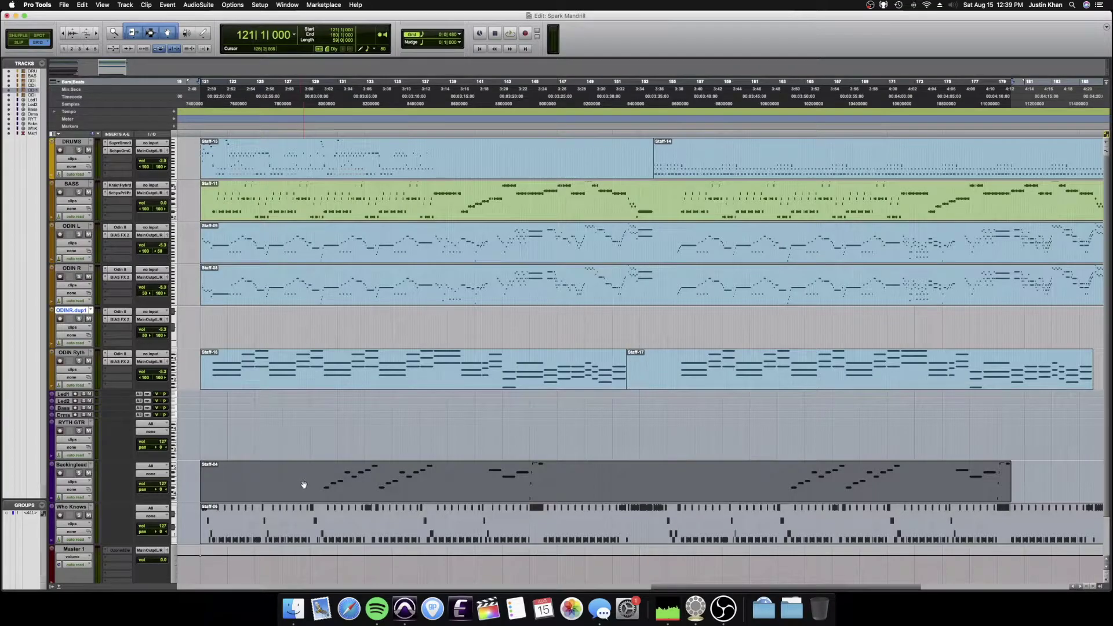
{"action": "left_click_drag", "start_coordinate": [304, 486], "coordinate": [304, 339]}
{"action": "scroll", "coordinate": [305, 339], "scroll_direction": "down", "scroll_amount": 1}
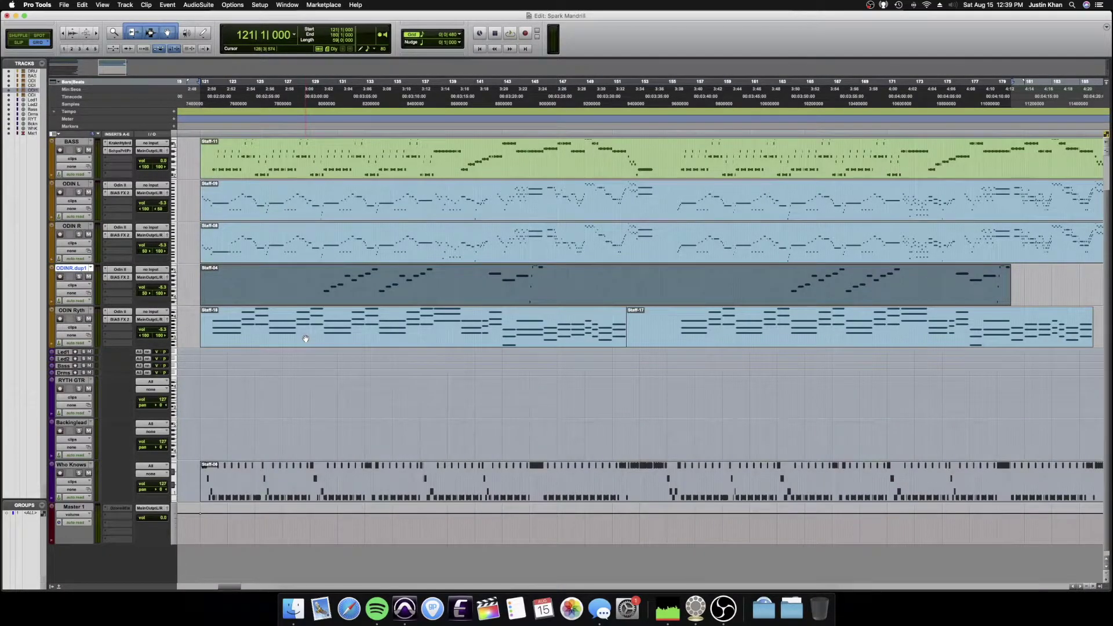
{"action": "scroll", "coordinate": [306, 339], "scroll_direction": "up", "scroll_amount": 1}
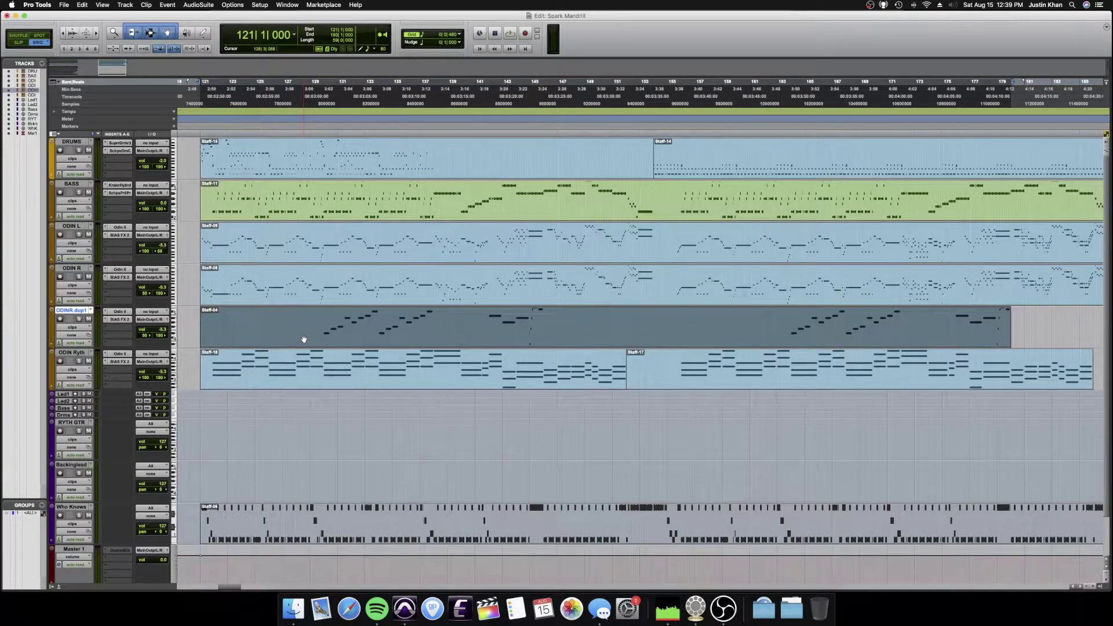
{"action": "left_click_drag", "start_coordinate": [143, 335], "coordinate": [89, 336]}
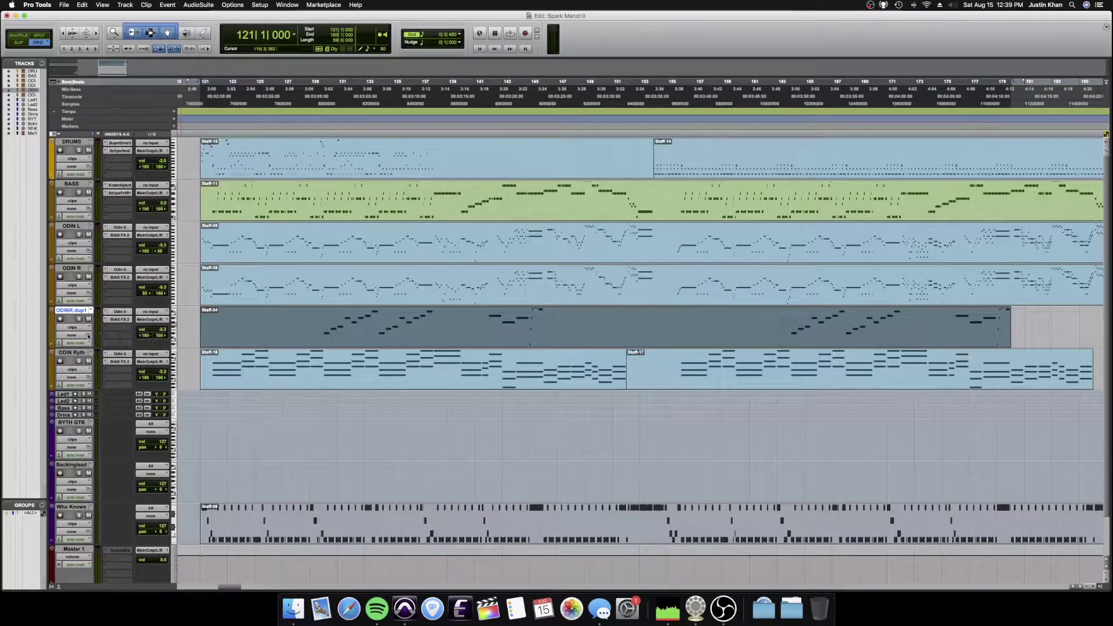
- Solo the ODIN R duplicate and listen to its lead line from about bar 129
{"action": "left_click", "coordinate": [315, 323]}
{"action": "left_click", "coordinate": [79, 319]}
{"action": "left_click", "coordinate": [322, 316]}
{"action": "key", "text": "space"}
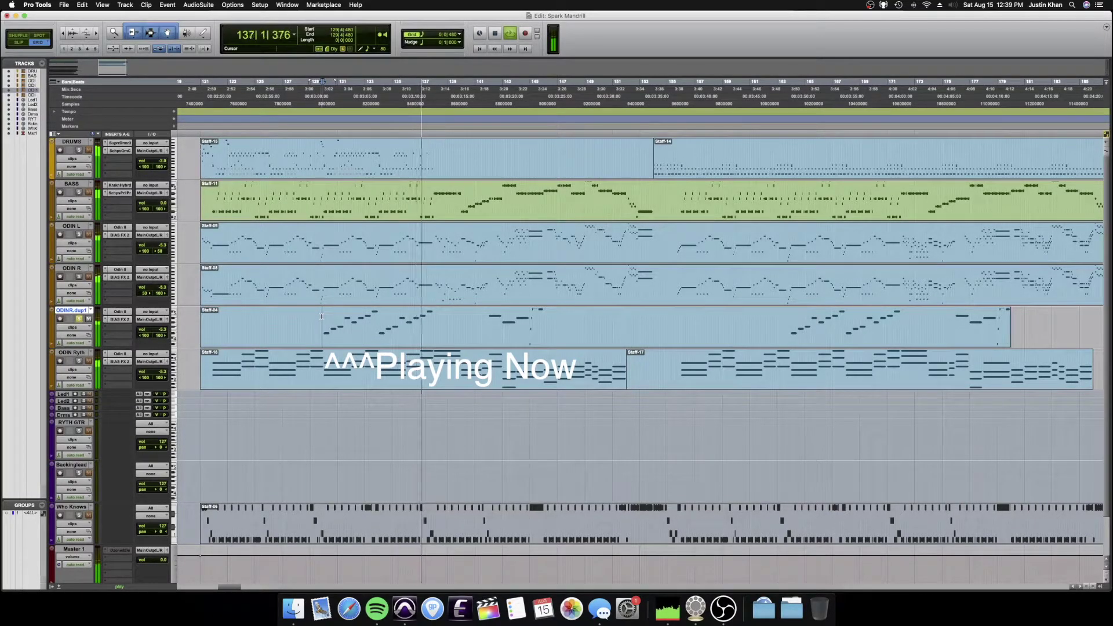
{"action": "key", "text": "space"}
- Split the lead clip on the ODIN R duplicate at bar 145
{"action": "left_click", "coordinate": [530, 328]}
{"action": "key", "text": "t"}
{"action": "key", "text": "t"}
{"action": "key", "text": "t"}
{"action": "key", "text": "t"}
{"action": "key", "text": "b"}
- Examine the notes of the lead clip before bar 145 in the MIDI editor
{"action": "double_click", "coordinate": [495, 333]}
{"action": "key", "text": "r"}
{"action": "key", "text": "r"}
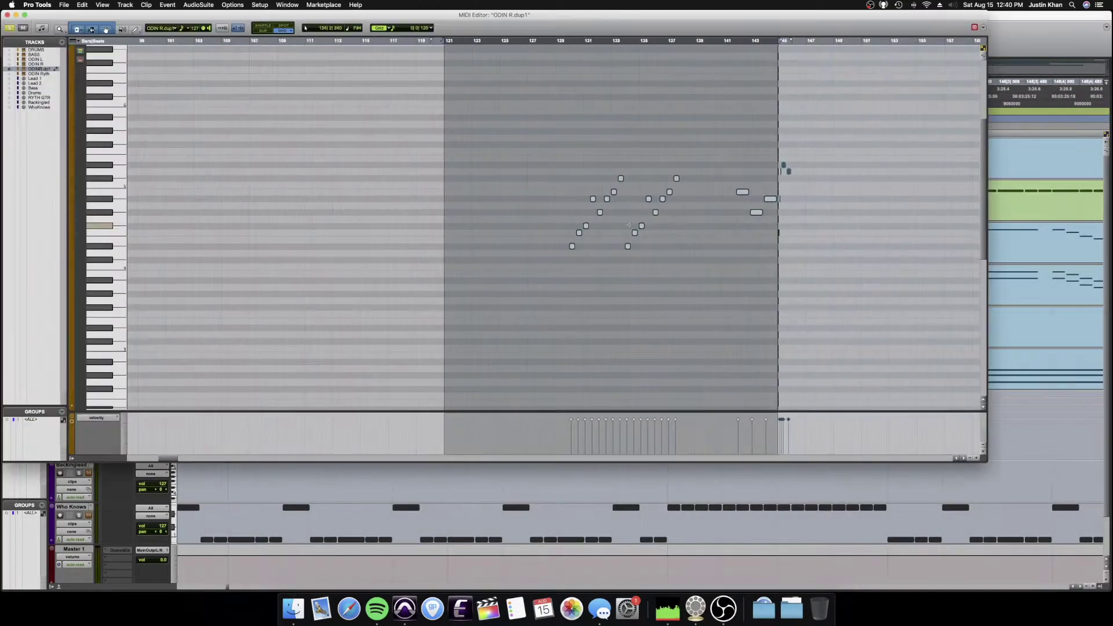
{"action": "key", "text": "t"}
{"action": "key", "text": "t"}
{"action": "key", "text": "t"}
{"action": "key", "text": "t"}
{"action": "left_click", "coordinate": [544, 247]}
{"action": "key", "text": "super+w"}
- Unsolo the ODIN R duplicate and split its remaining lead clip at bar 146 to isolate the one-bar run
{"action": "left_click", "coordinate": [79, 319]}
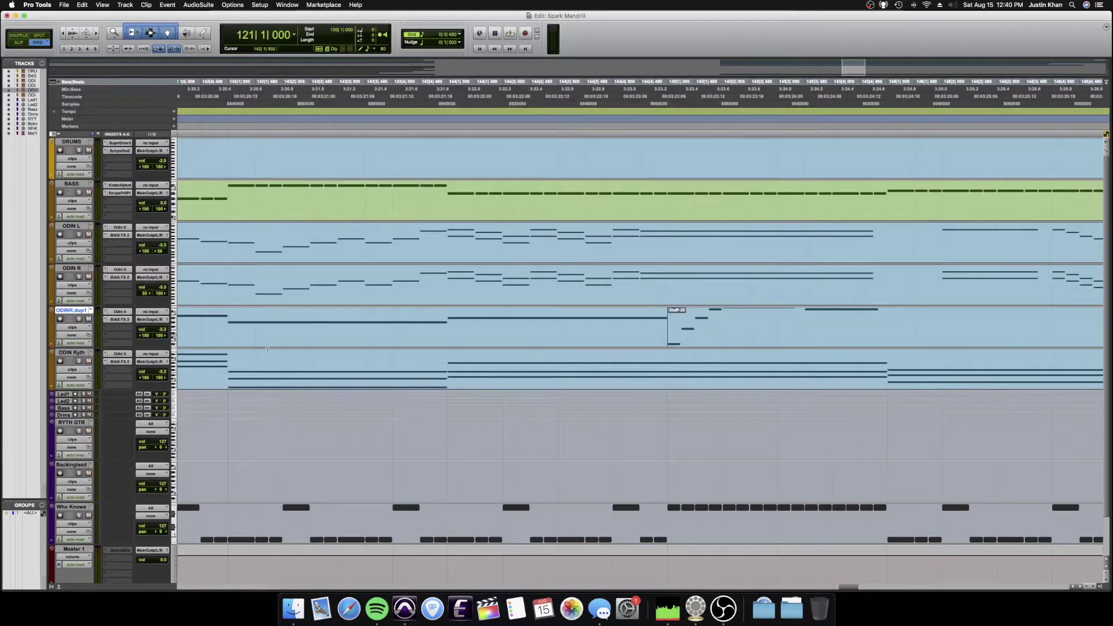
{"action": "left_click", "coordinate": [272, 323]}
{"action": "key", "text": "r"}
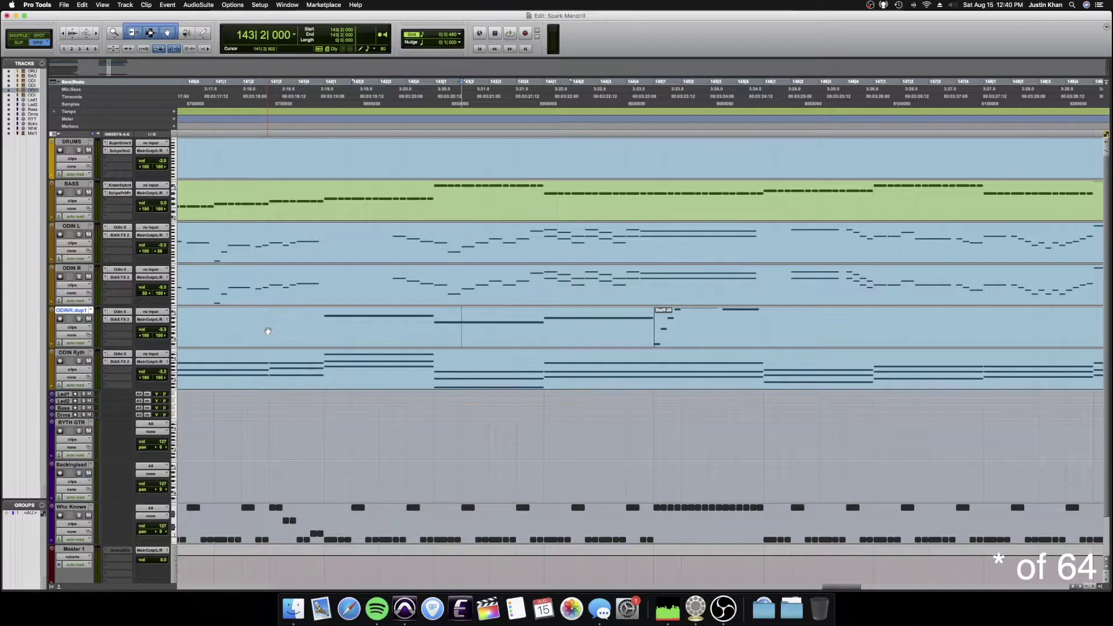
{"action": "left_click", "coordinate": [267, 324]}
{"action": "key", "text": "r"}
{"action": "key", "text": "r"}
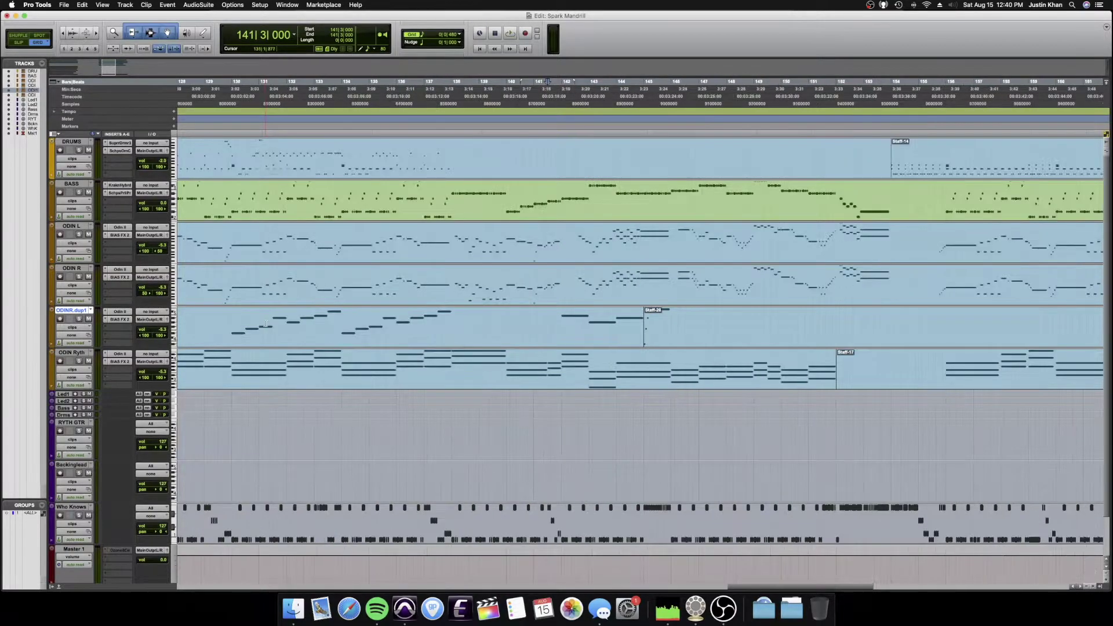
{"action": "left_click", "coordinate": [672, 316]}
{"action": "key", "text": "t"}
{"action": "key", "text": "t"}
{"action": "key", "text": "t"}
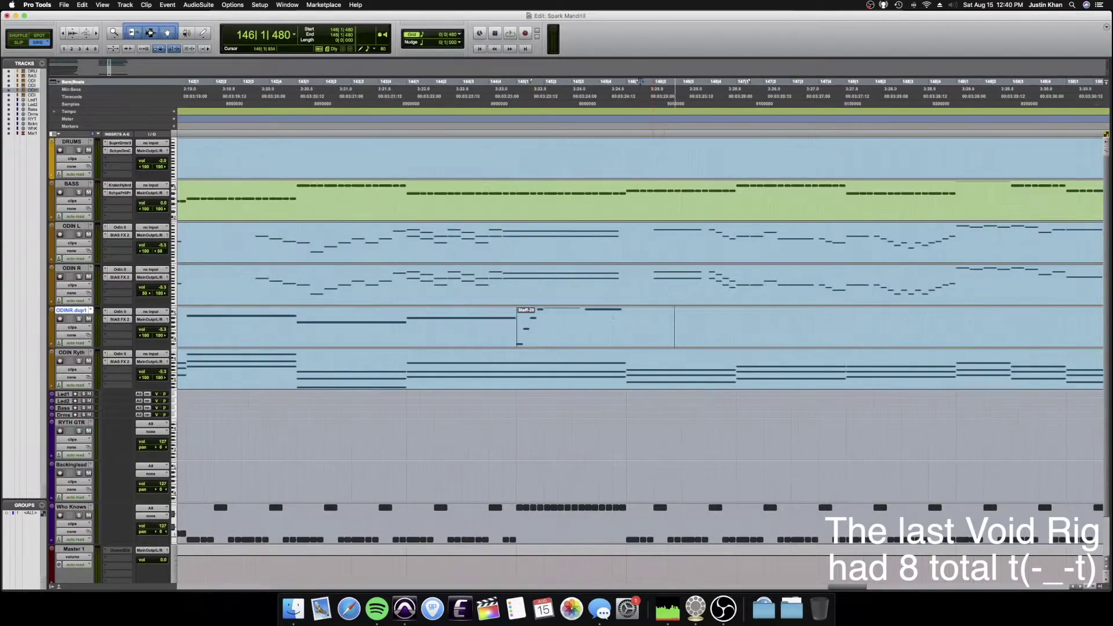
{"action": "left_click", "coordinate": [616, 319]}
{"action": "key", "text": "b"}
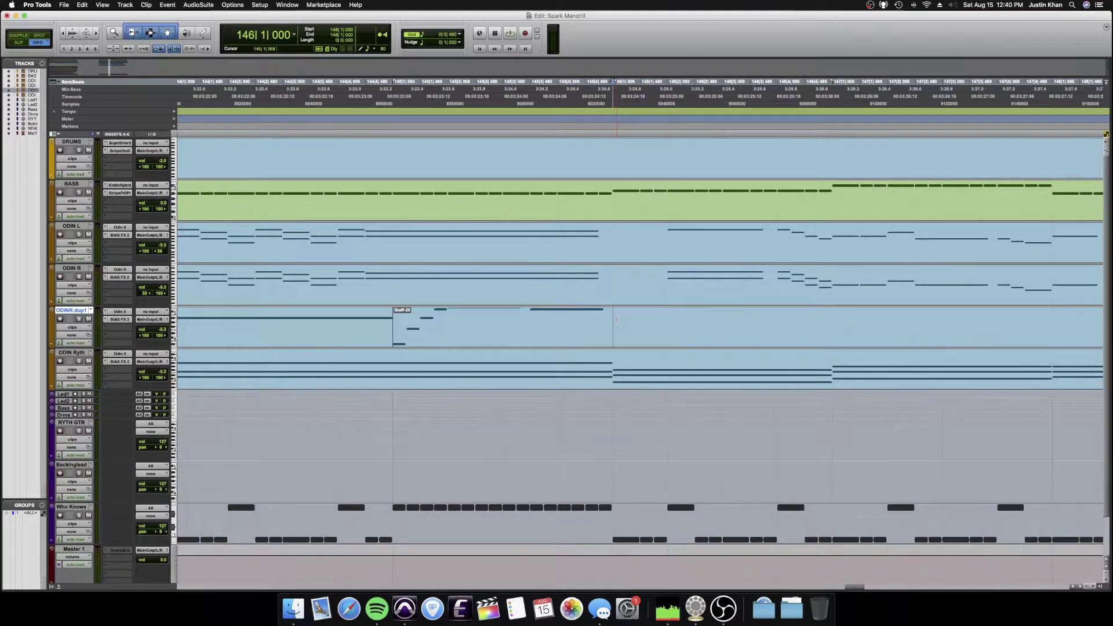
- Examine the isolated bar 145 clip in the MIDI editor, selecting its two long closing notes
{"action": "double_click", "coordinate": [538, 330]}
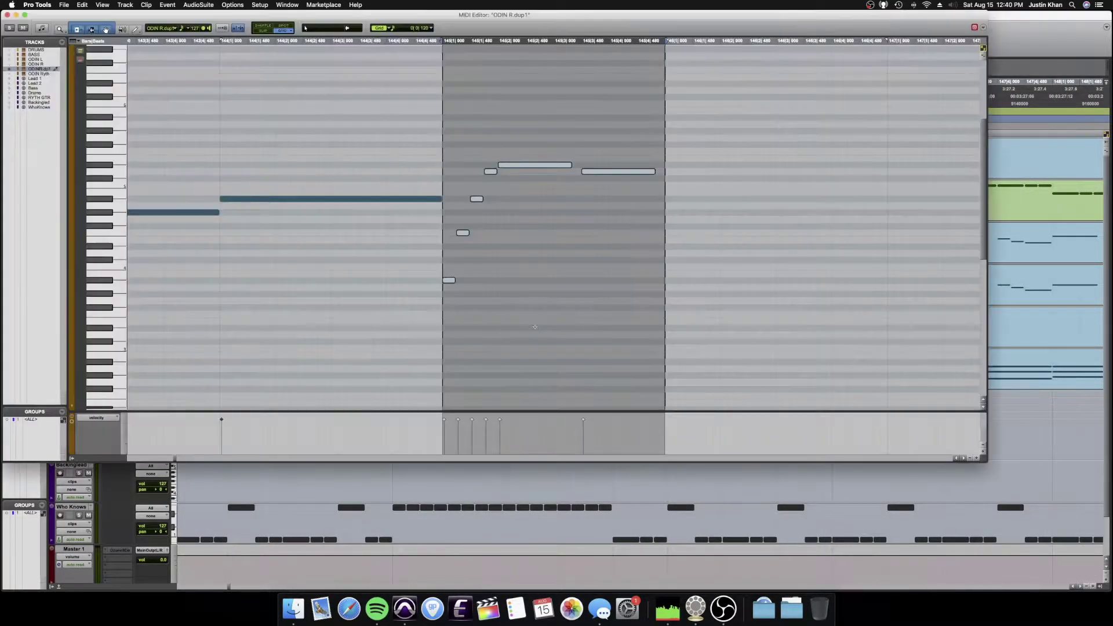
{"action": "mouse_move", "coordinate": [564, 150]}
{"action": "left_mouse_down"}
{"action": "mouse_move", "coordinate": [579, 168]}
{"action": "mouse_move", "coordinate": [568, 167]}
{"action": "left_mouse_up"}
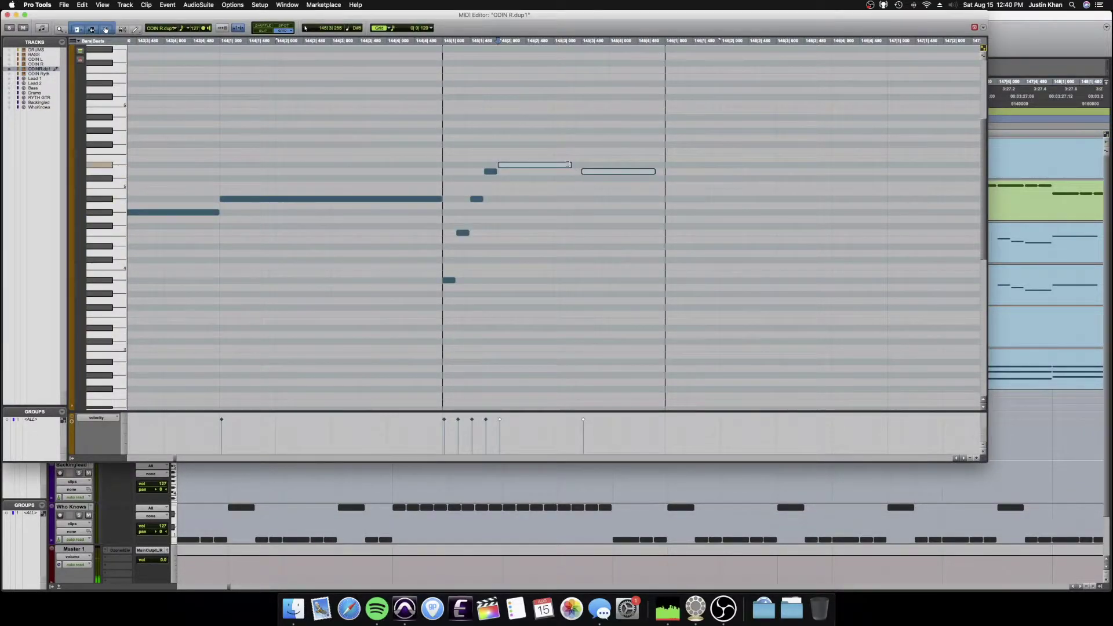
{"action": "key", "text": "super+w"}
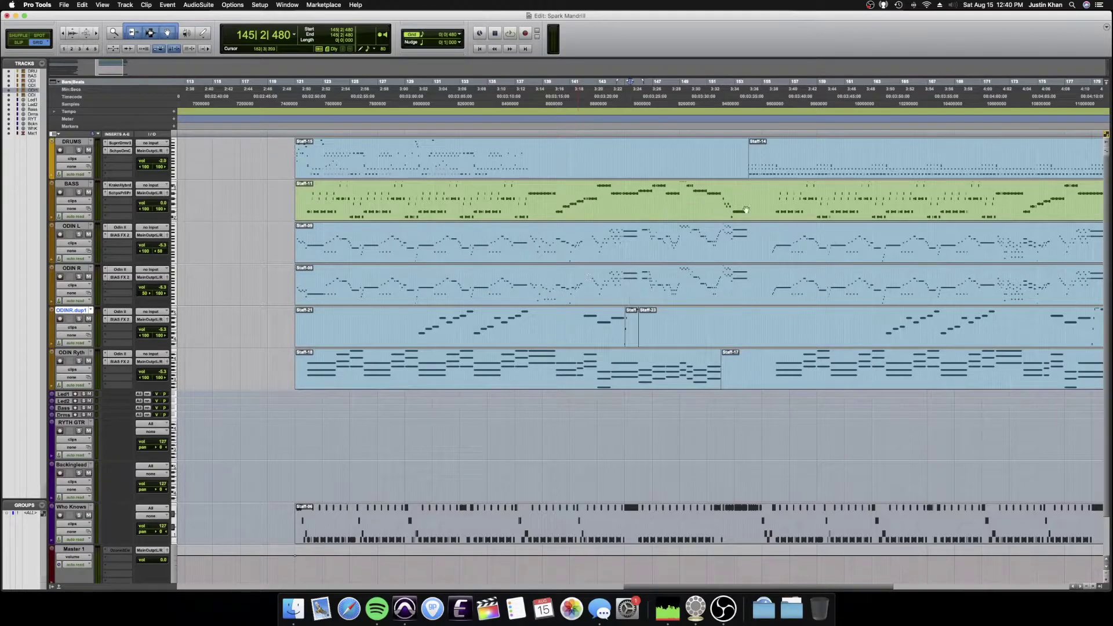
- Compare the busy part of the first DRUMS clip up to bar 138 with the sparse part from there to the second clip
{"action": "left_click_drag", "start_coordinate": [531, 153], "coordinate": [292, 155]}
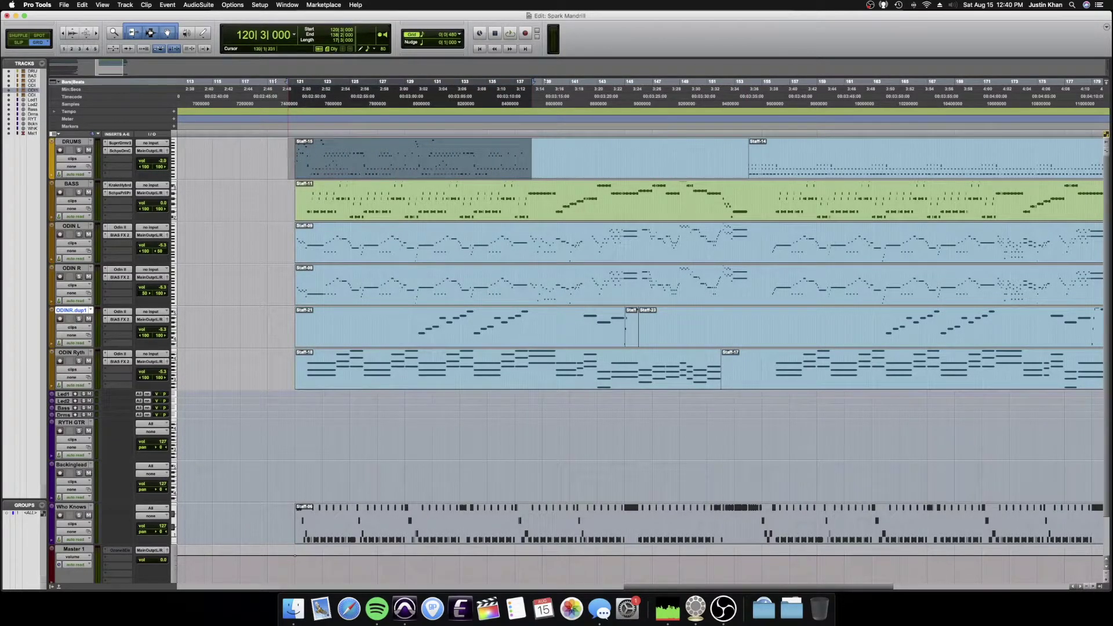
{"action": "left_click_drag", "start_coordinate": [532, 151], "coordinate": [744, 150]}
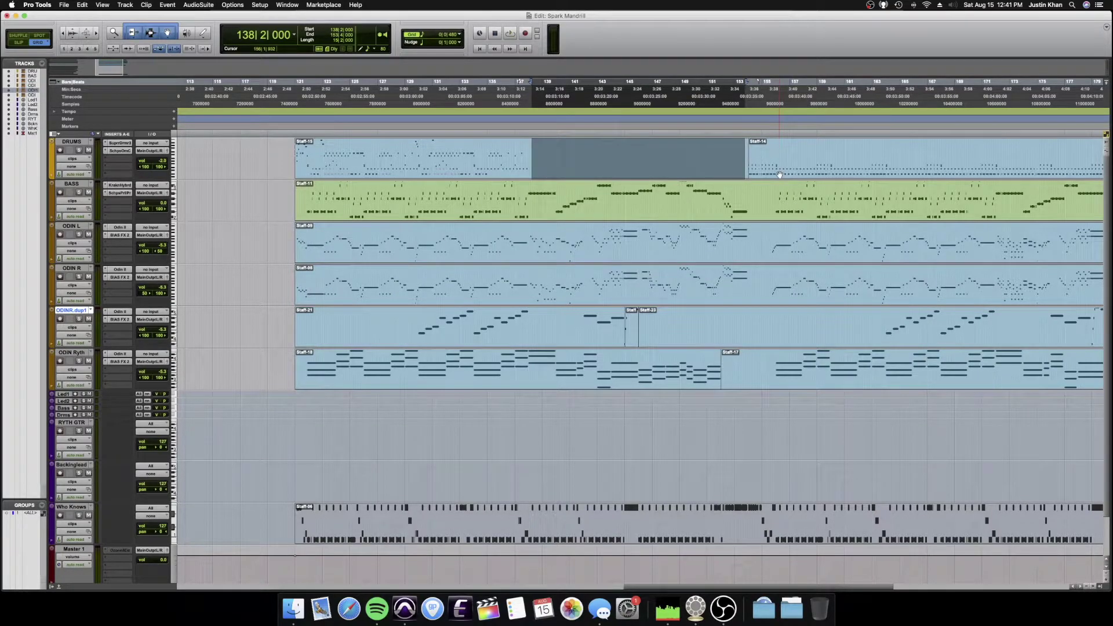
- Route the Who Knows MIDI track's output to Superior Drummer 3 1, channel-1
{"action": "left_click", "coordinate": [475, 528]}
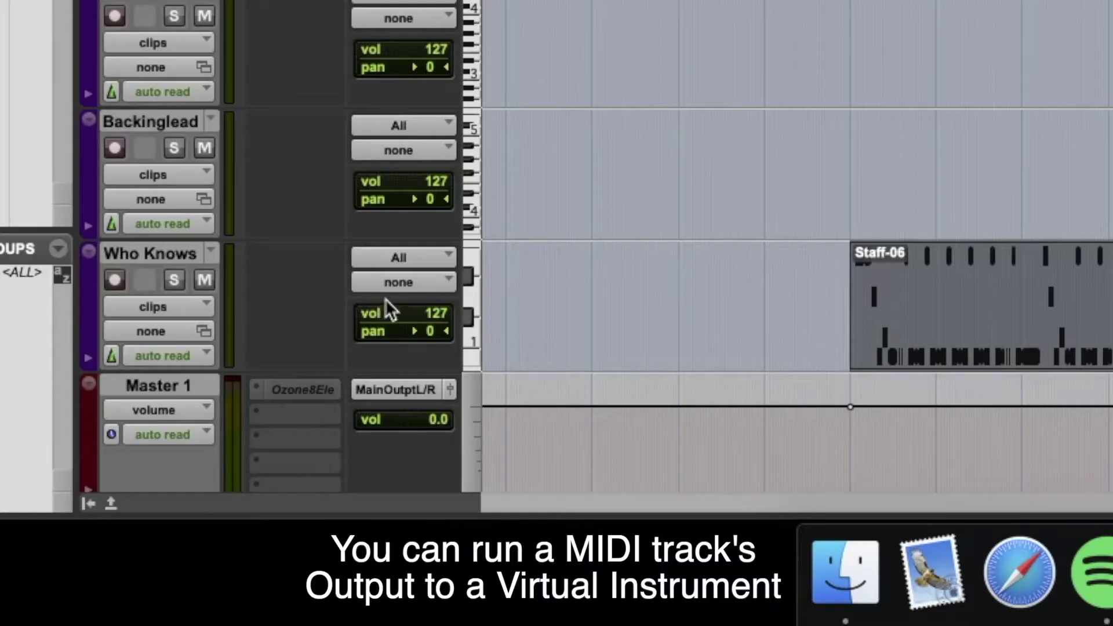
{"action": "left_click", "coordinate": [149, 516]}
{"action": "scroll", "coordinate": [512, 391], "scroll_direction": "down", "scroll_amount": 5}
{"action": "mouse_move", "coordinate": [509, 452]}
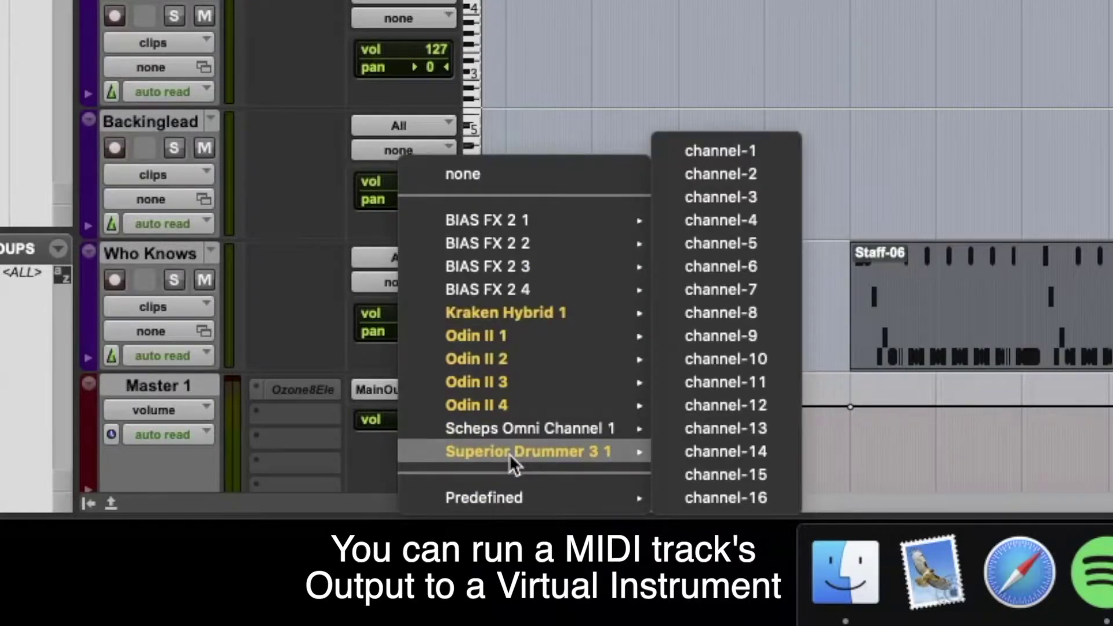
{"action": "left_click", "coordinate": [696, 151]}
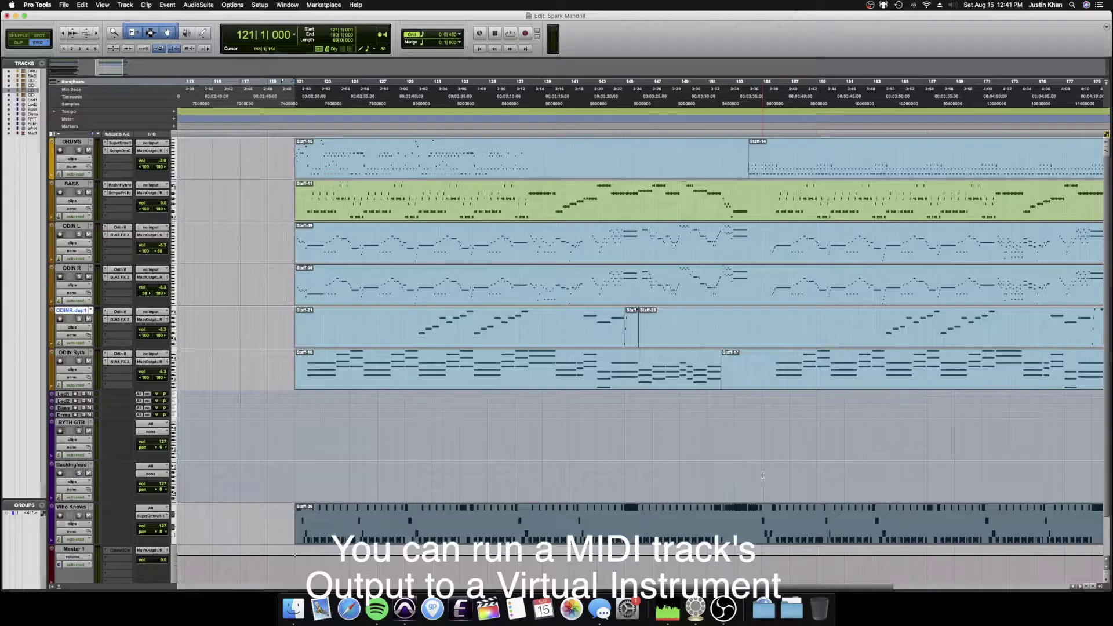
- Play the arrangement from bar 153 to hear the Who Knows part through the drum instrument
{"action": "left_click", "coordinate": [762, 475]}
{"action": "left_click", "coordinate": [734, 474]}
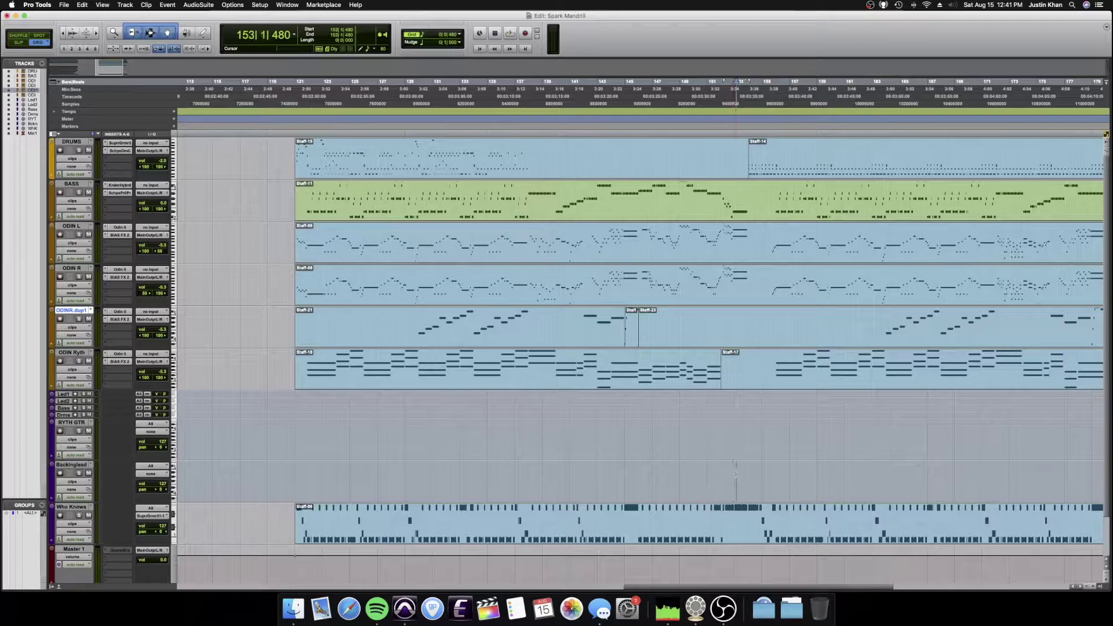
{"action": "key", "text": "space"}
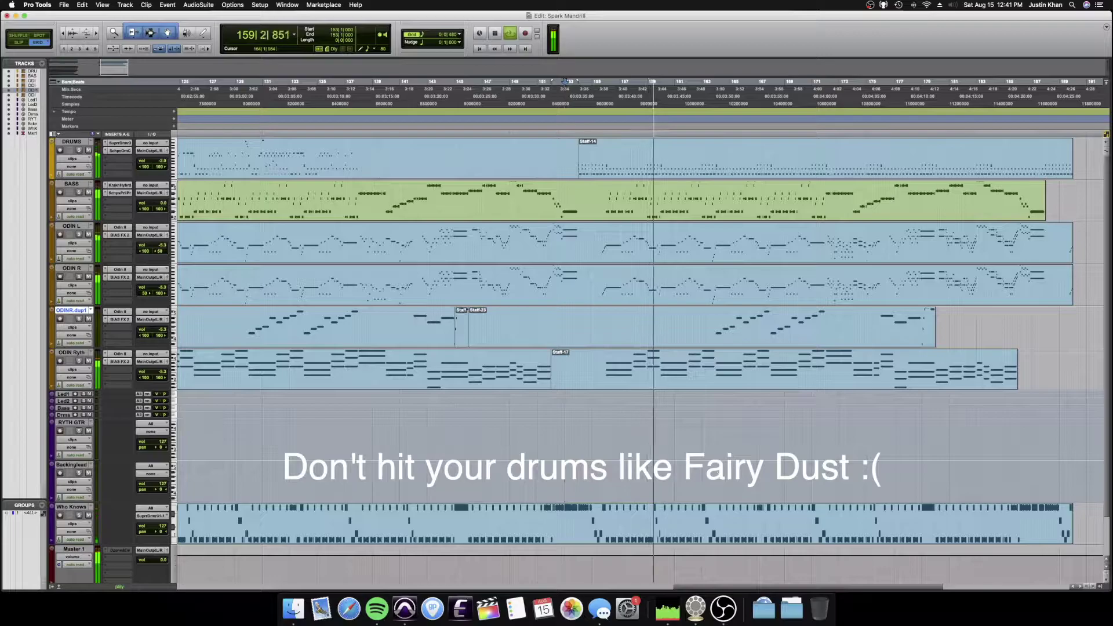
{"action": "key", "text": "space"}
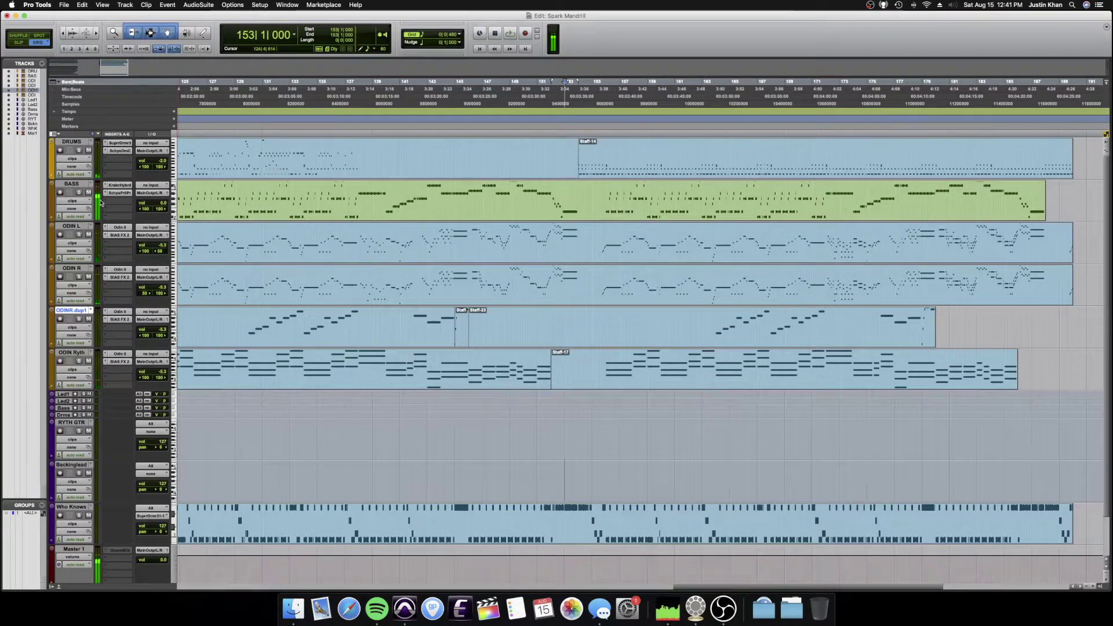
- Split the Who Knows clip at bar 154, in line with the start of the second DRUMS clip
{"action": "scroll", "coordinate": [368, 336], "scroll_direction": "left", "scroll_amount": 5}
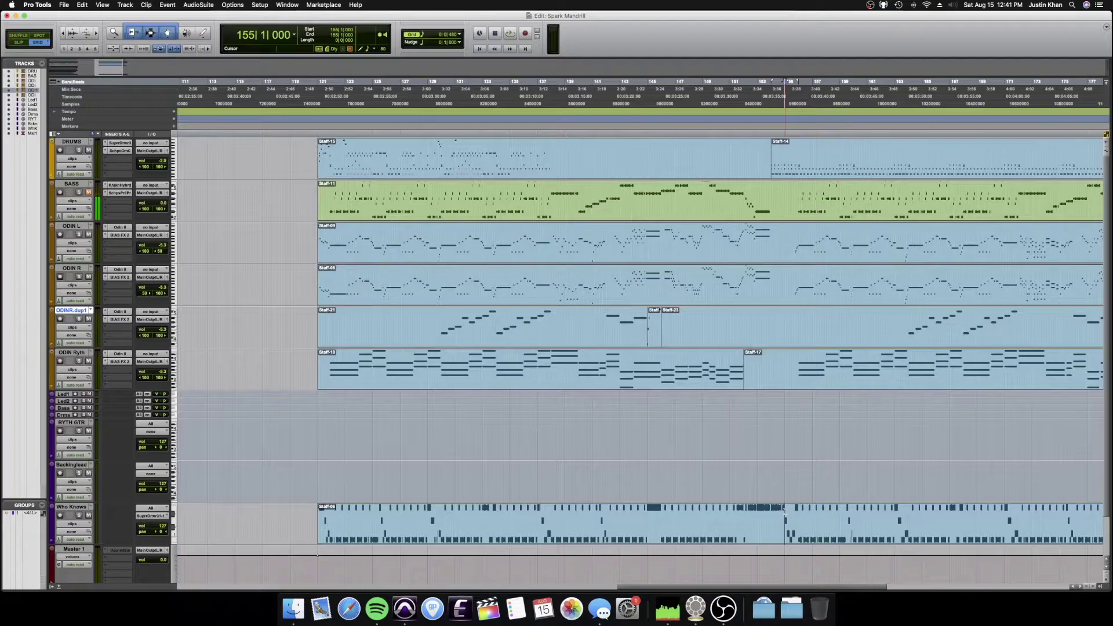
{"action": "scroll", "coordinate": [785, 510], "scroll_direction": "up", "scroll_amount": 3}
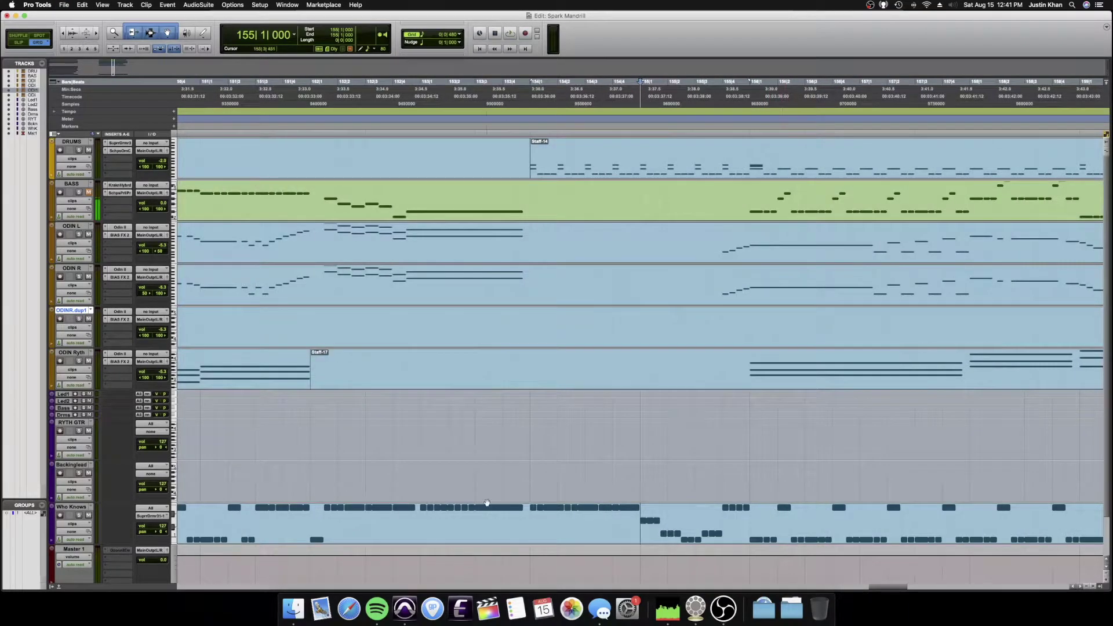
{"action": "left_click", "coordinate": [532, 522]}
{"action": "key", "text": "super+e"}
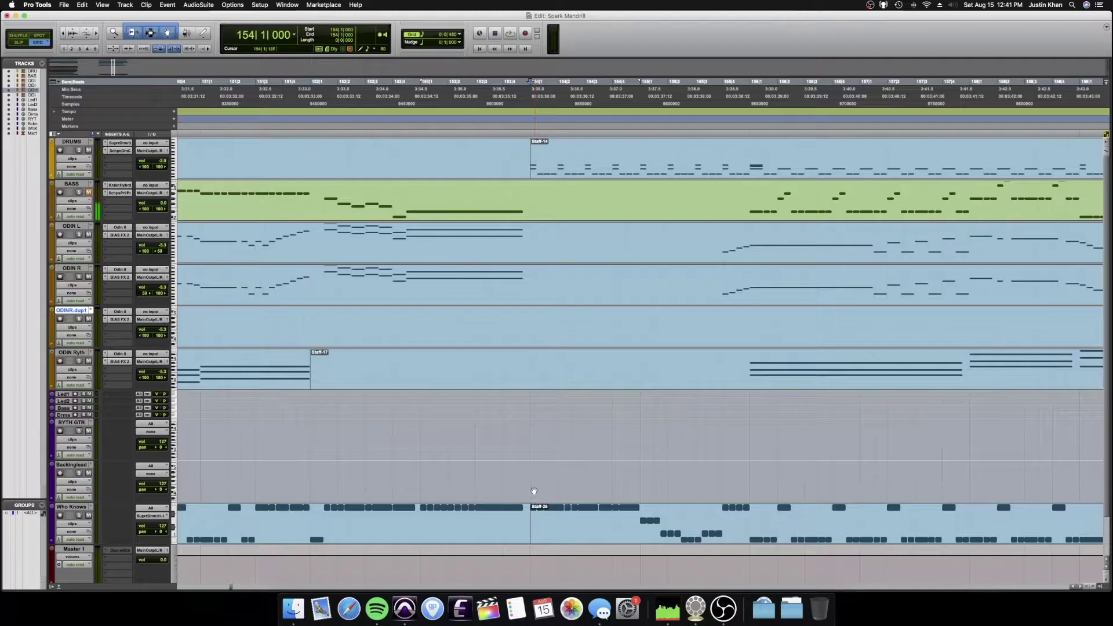
- Mute the Who Knows clip that lies before bar 154
{"action": "left_click", "coordinate": [489, 528]}
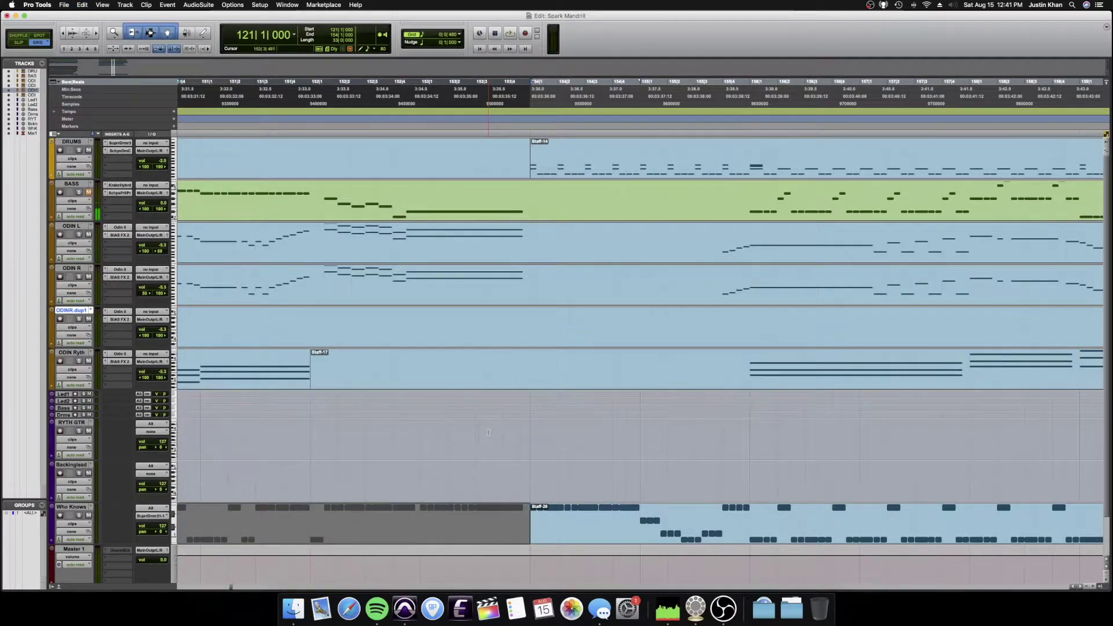
{"action": "left_click", "coordinate": [489, 456]}
{"action": "scroll", "coordinate": [484, 438], "scroll_direction": "down", "scroll_amount": 1}
{"action": "scroll", "coordinate": [484, 437], "scroll_direction": "down", "scroll_amount": 2}
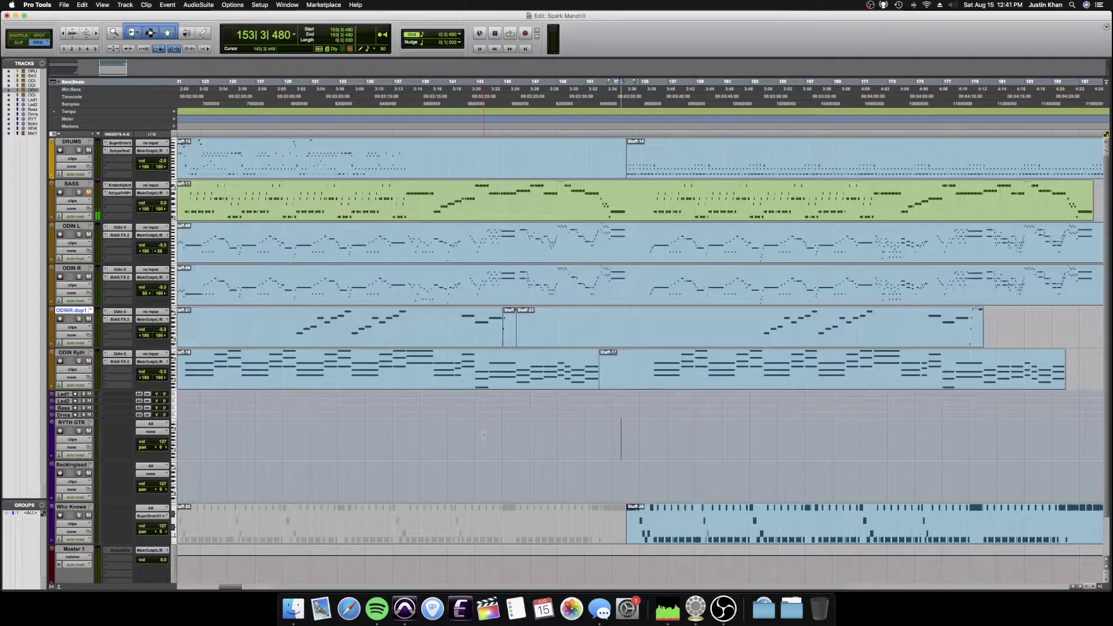
{"action": "scroll", "coordinate": [484, 437], "scroll_direction": "down", "scroll_amount": 1}
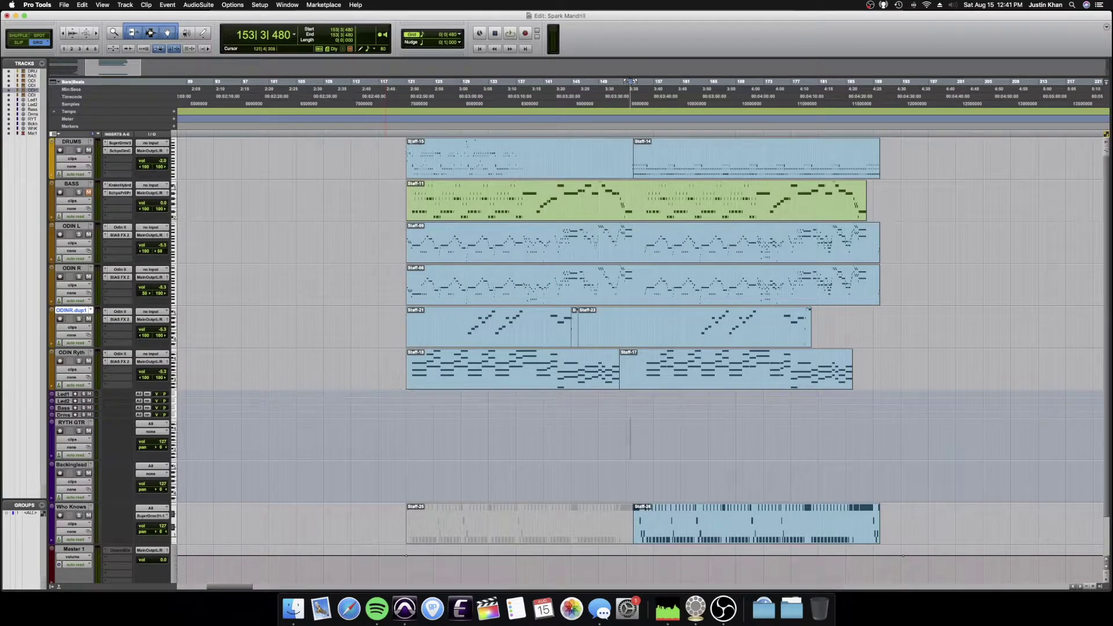
- Check the start of the first DRUMS clip and its junction with the second, and save the session
{"action": "left_click", "coordinate": [406, 138]}
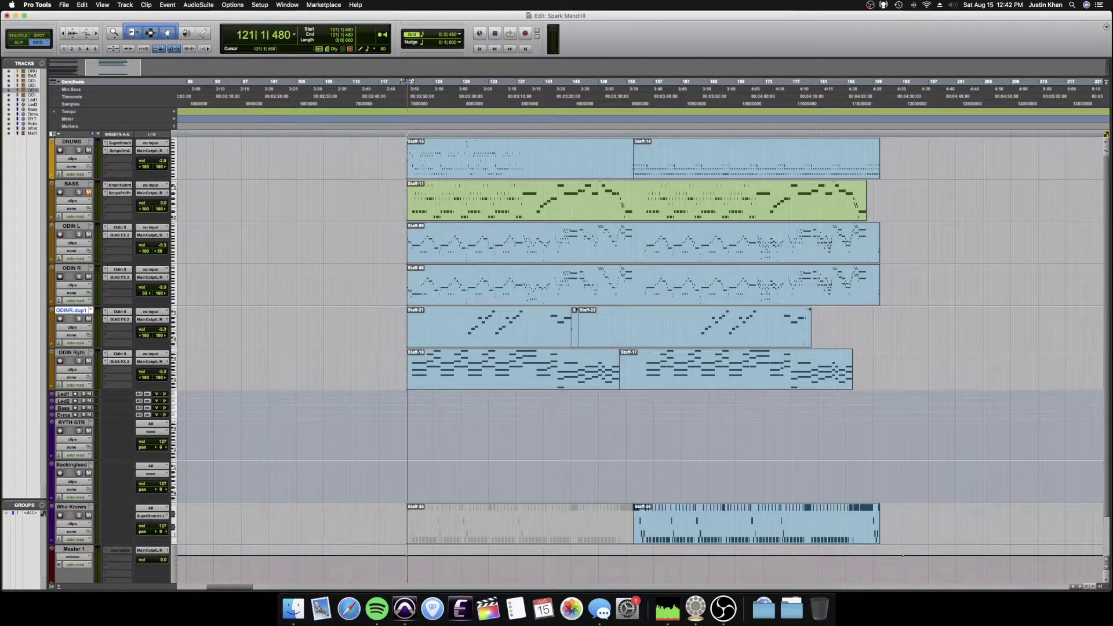
{"action": "key", "text": "super+bracketright"}
{"action": "key", "text": "super+bracketright"}
{"action": "left_click", "coordinate": [629, 144]}
{"action": "key", "text": "super+s"}
{"action": "key", "text": "super+bracketleft"}
{"action": "key", "text": "super+bracketleft"}
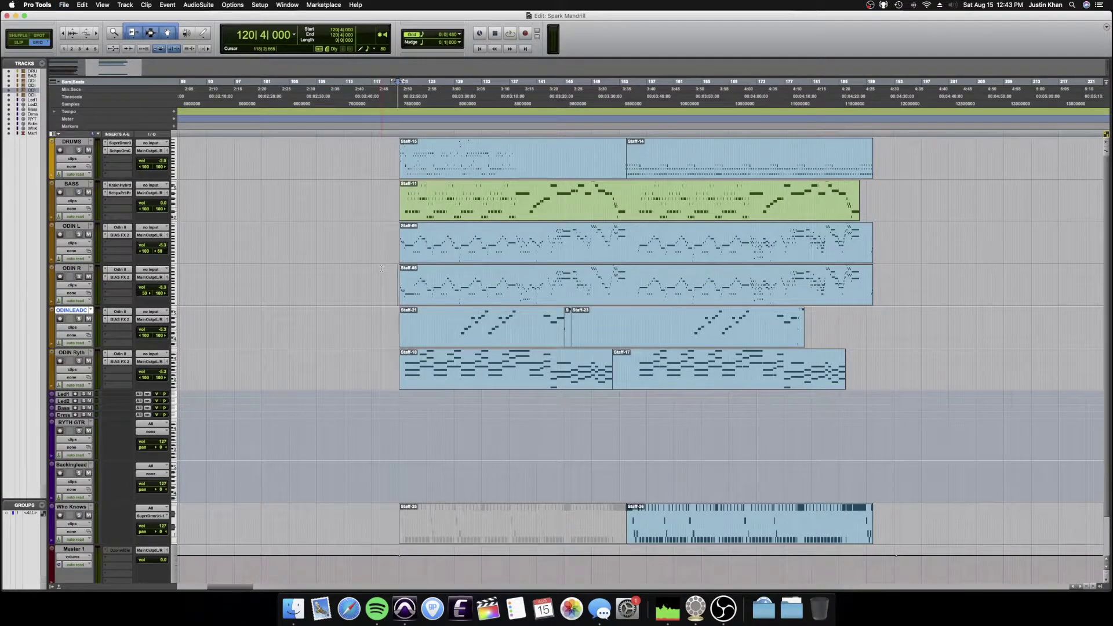
- Play the song from just before bar 121 and adjust the volumes of the ODIN lead duplicate and BASS tracks
{"action": "key", "text": "super+bracketright"}
{"action": "key", "text": "space"}
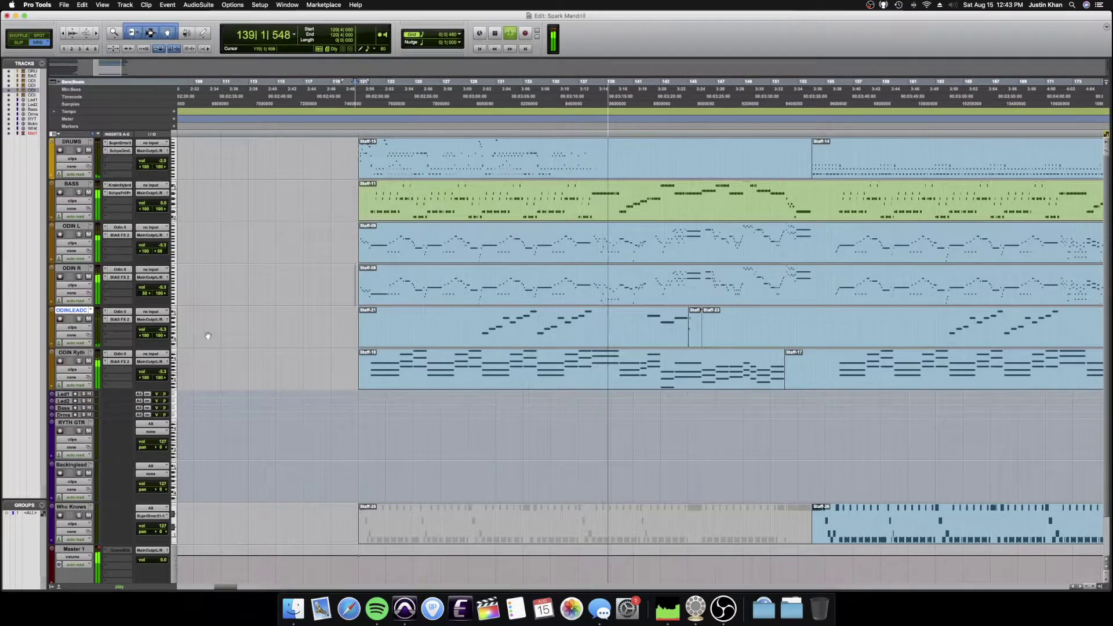
{"action": "left_click_drag", "start_coordinate": [152, 329], "coordinate": [150, 328]}
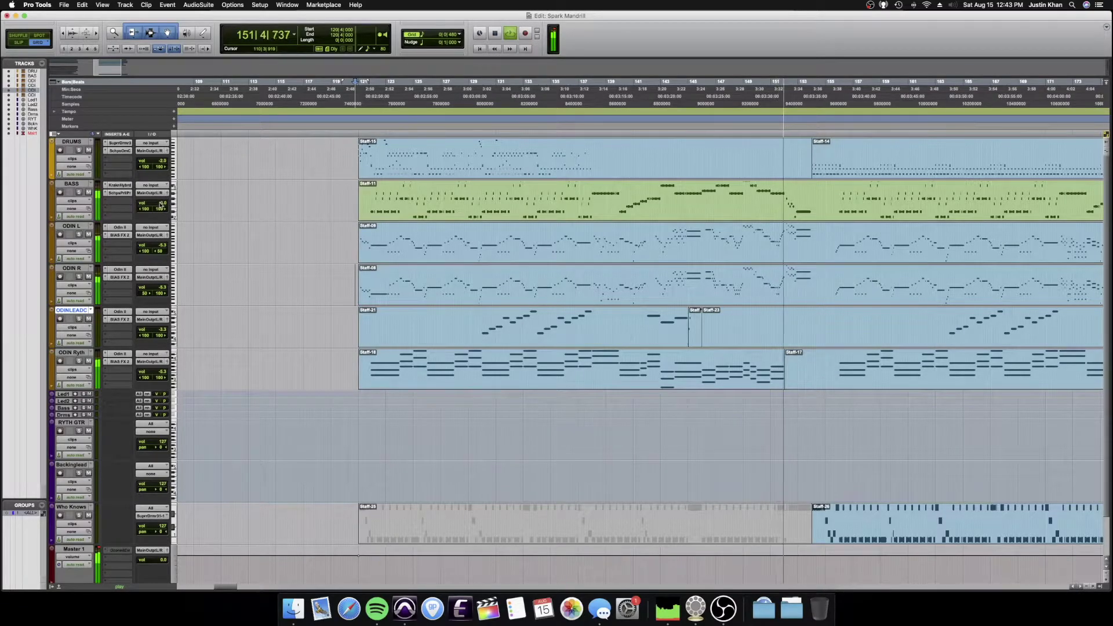
{"action": "left_click_drag", "start_coordinate": [159, 205], "coordinate": [161, 208]}
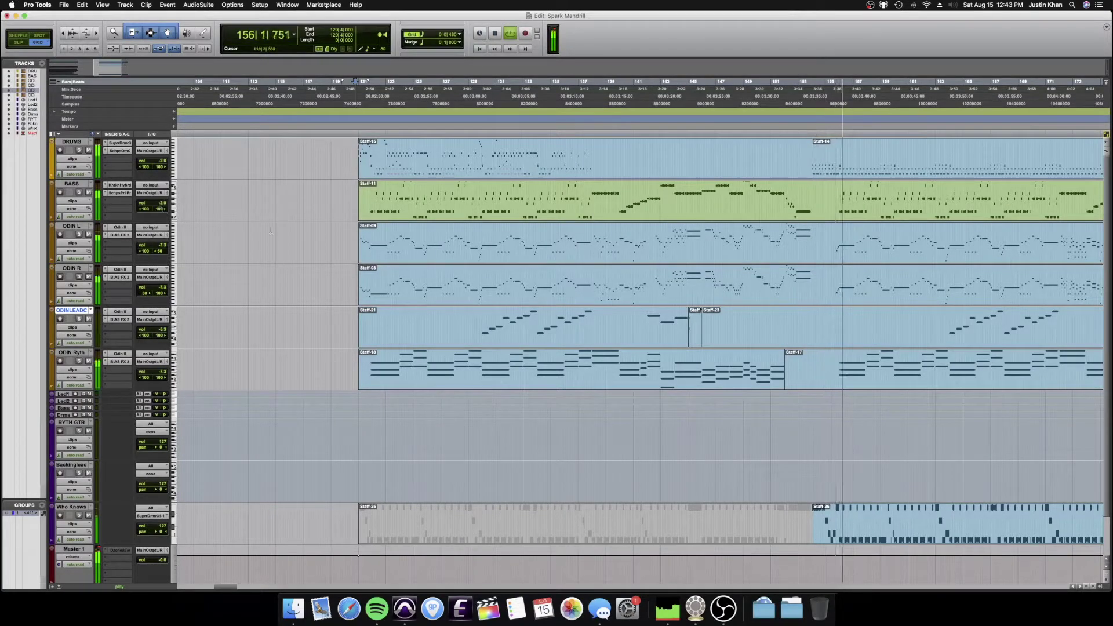
- Stop playback and compare the BASS and ODIN Ryth parts from about bar 137 with the empty stretch of the DRUMS clip
{"action": "key", "text": "space"}
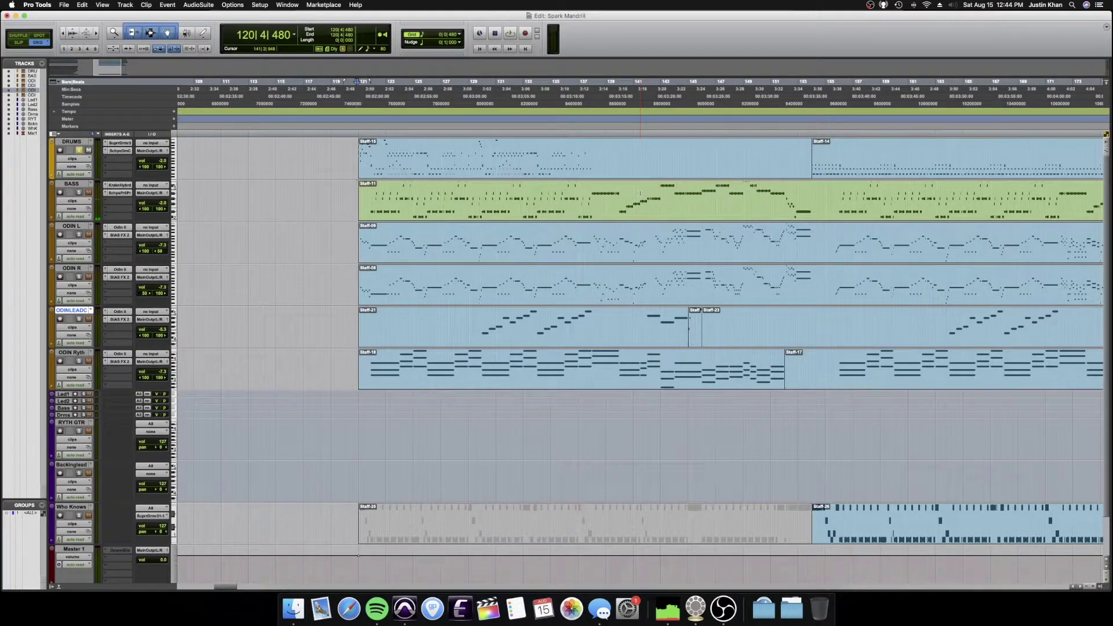
{"action": "left_click_drag", "start_coordinate": [639, 193], "coordinate": [619, 193]}
{"action": "left_click_drag", "start_coordinate": [636, 365], "coordinate": [571, 361]}
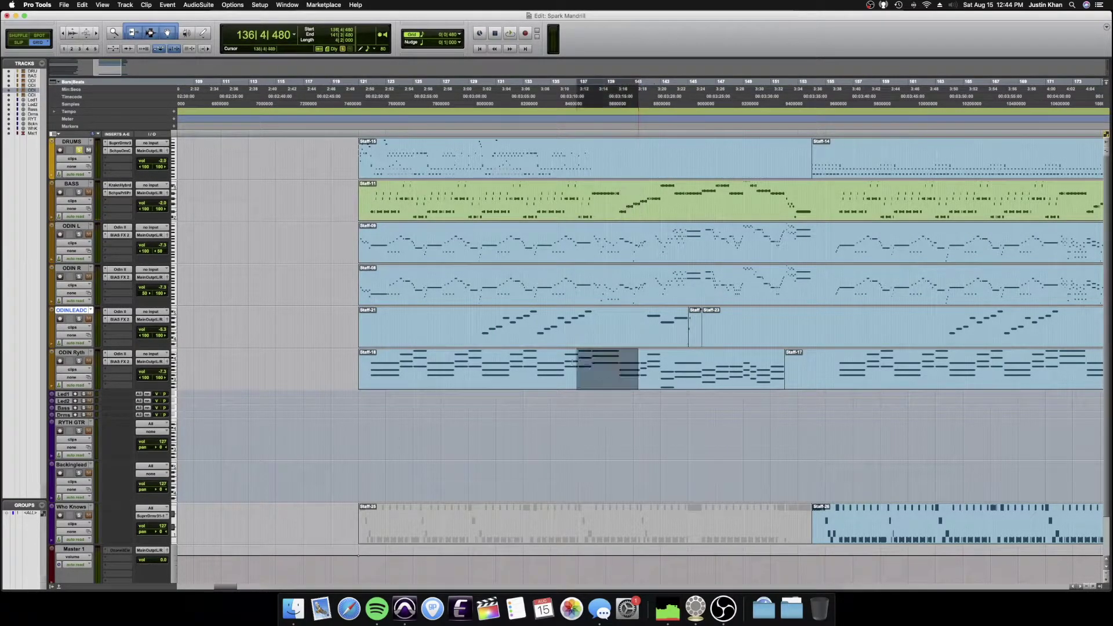
{"action": "left_click_drag", "start_coordinate": [657, 199], "coordinate": [588, 202]}
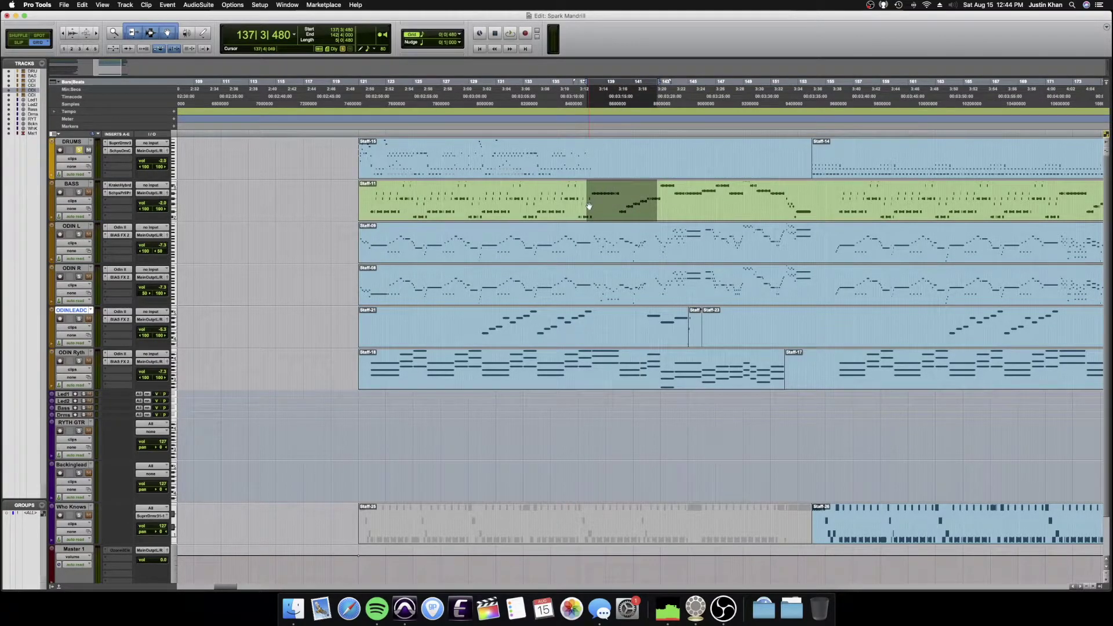
{"action": "left_click", "coordinate": [601, 149]}
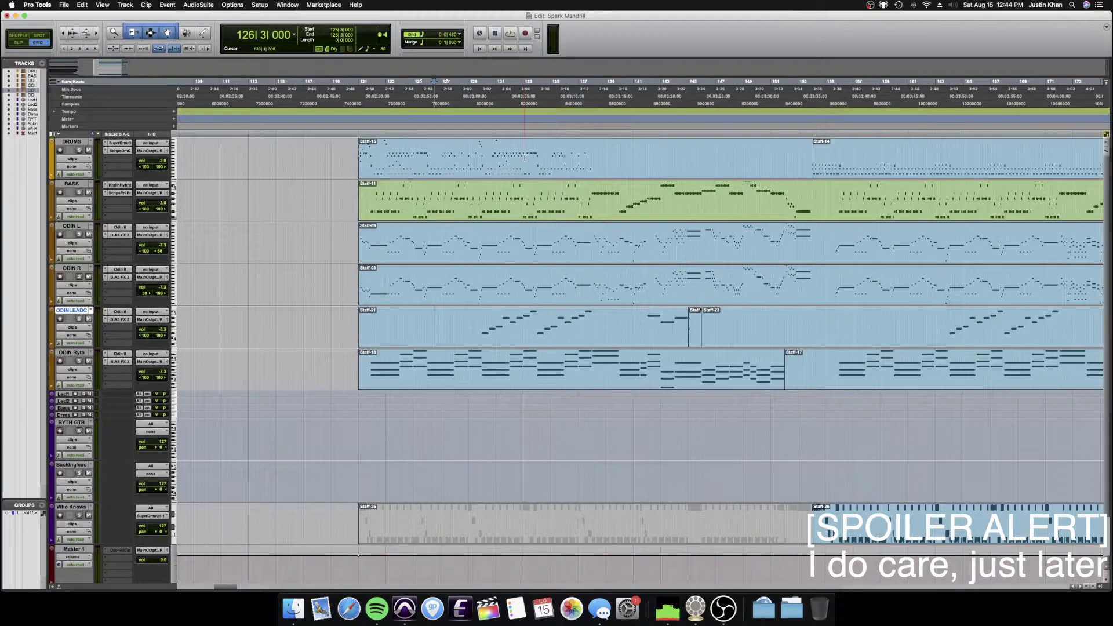
- Split the first DRUMS clip at bar 138, where its notes end
{"action": "left_click", "coordinate": [591, 152]}
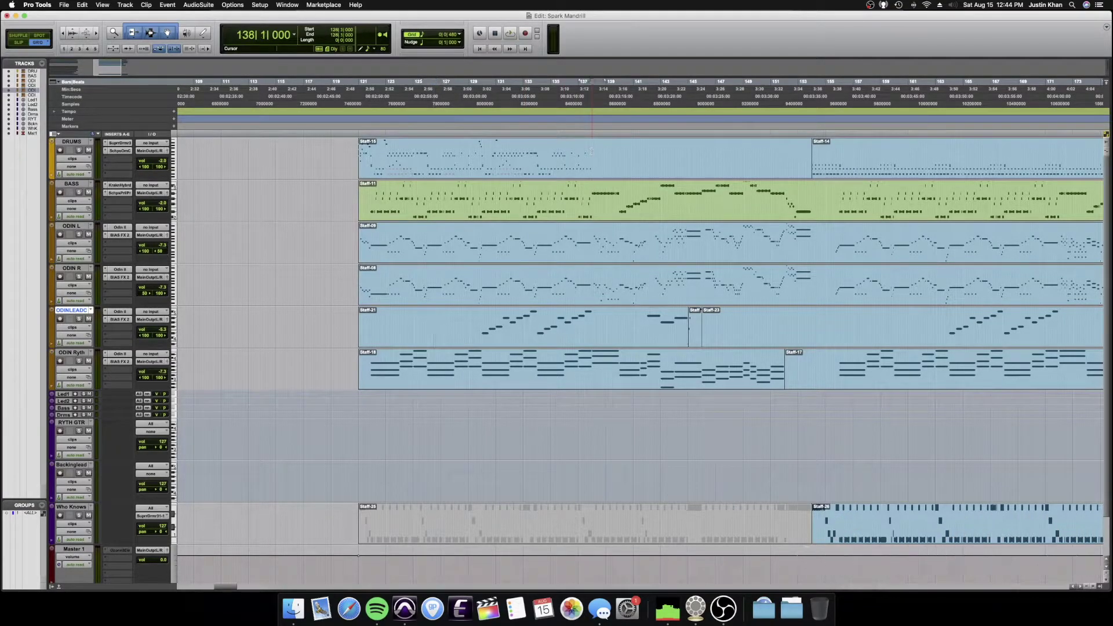
{"action": "key", "text": "super+bracketright"}
{"action": "key", "text": "super+bracketright"}
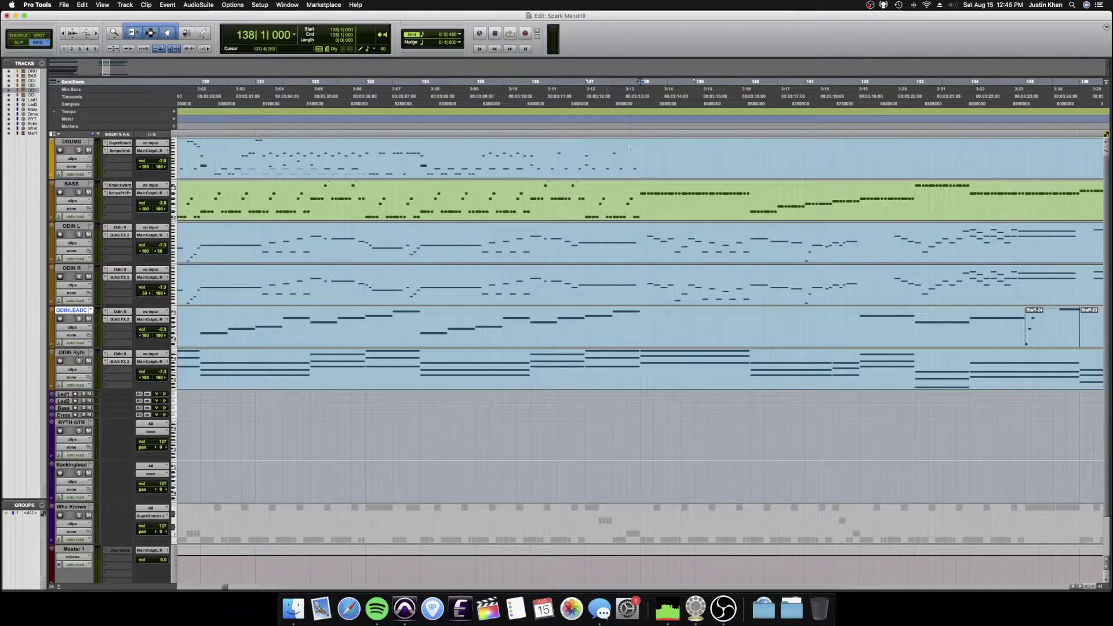
{"action": "key", "text": "super+bracketleft"}
{"action": "key", "text": "super+bracketleft"}
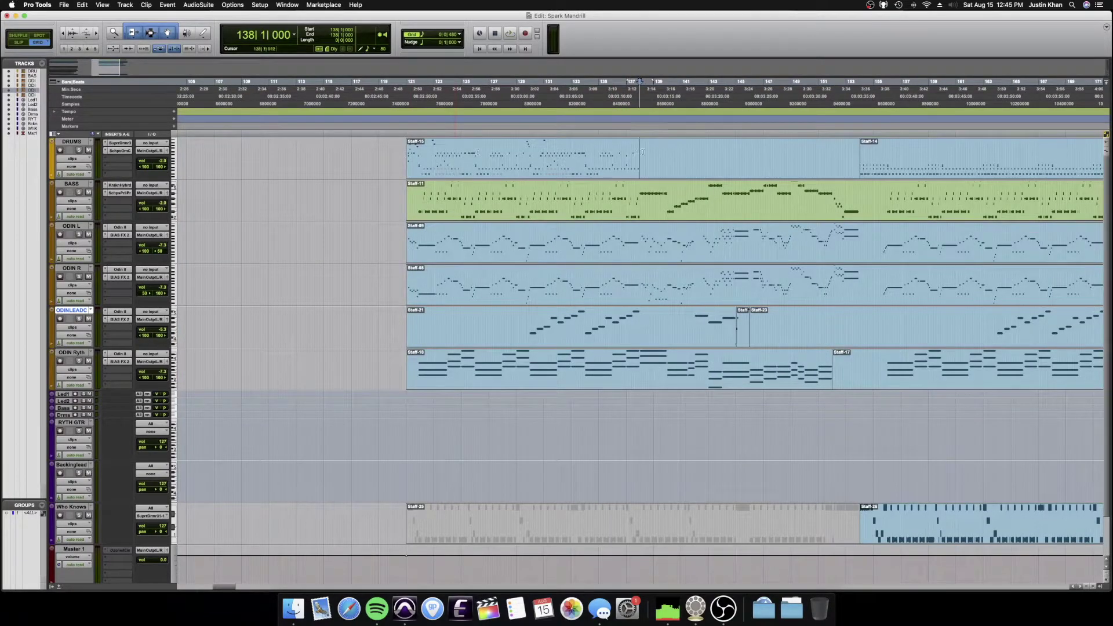
{"action": "left_click_drag", "start_coordinate": [642, 152], "coordinate": [404, 153]}
{"action": "left_click", "coordinate": [642, 150]}
{"action": "key", "text": "super+bracketright"}
{"action": "key", "text": "super+bracketright"}
{"action": "key", "text": "super+bracketright"}
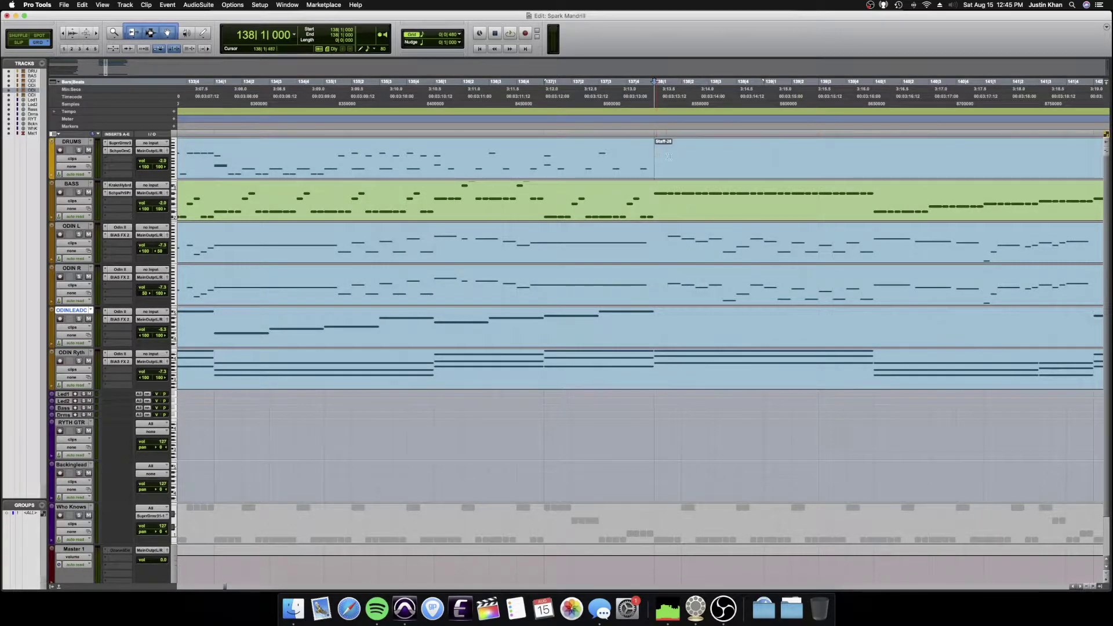
- Enlarge the DRUMS track and switch it to notes view around bar 138
{"action": "left_click", "coordinate": [52, 142]}
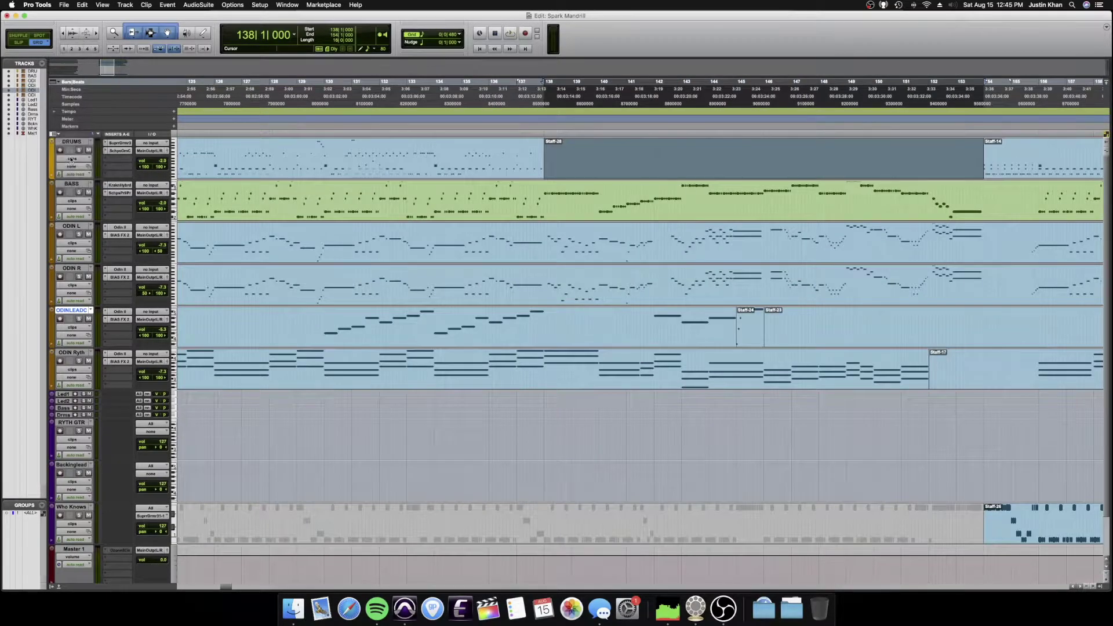
{"action": "left_click", "coordinate": [68, 158]}
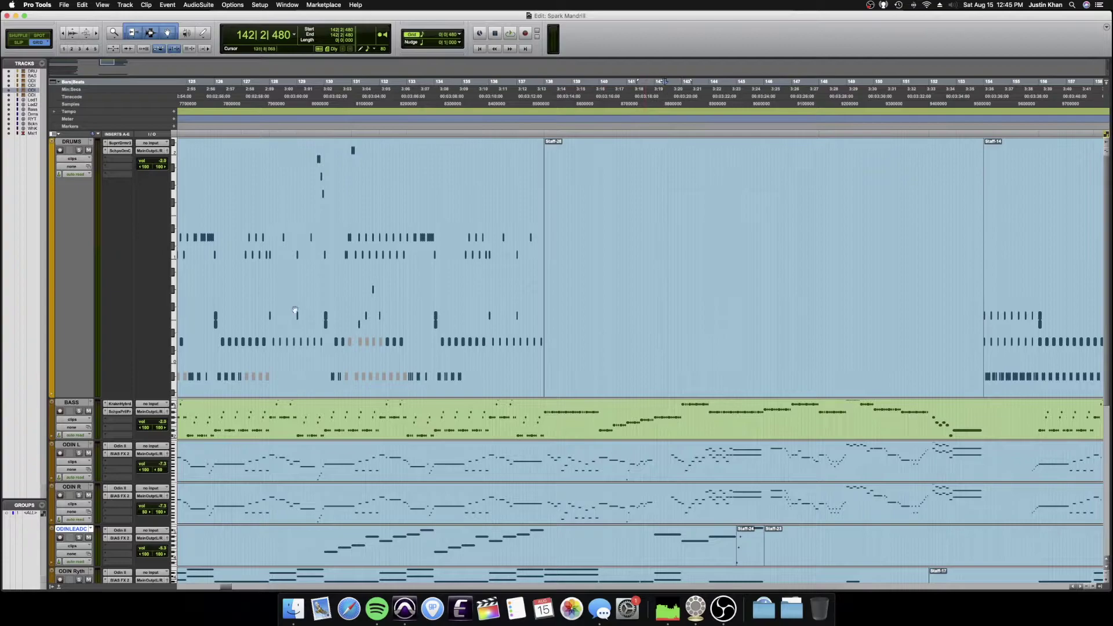
{"action": "left_click", "coordinate": [73, 159]}
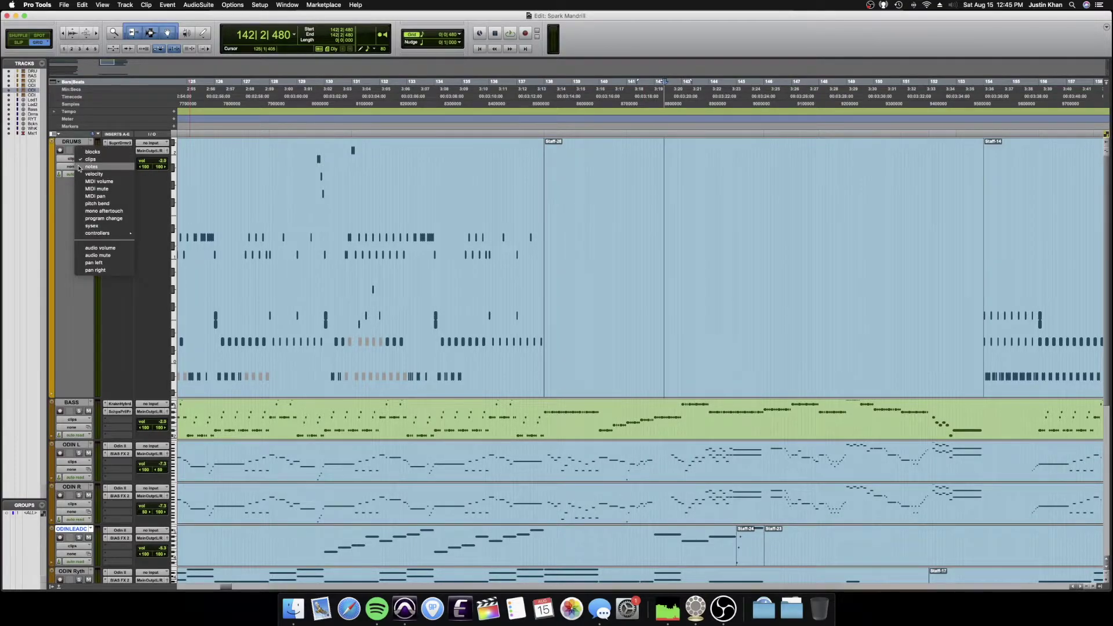
{"action": "left_click", "coordinate": [72, 168]}
{"action": "key", "text": "super+bracketright"}
{"action": "key", "text": "super+bracketright"}
- Set the default velocity for newly drawn notes to 127
{"action": "left_click", "coordinate": [310, 309]}
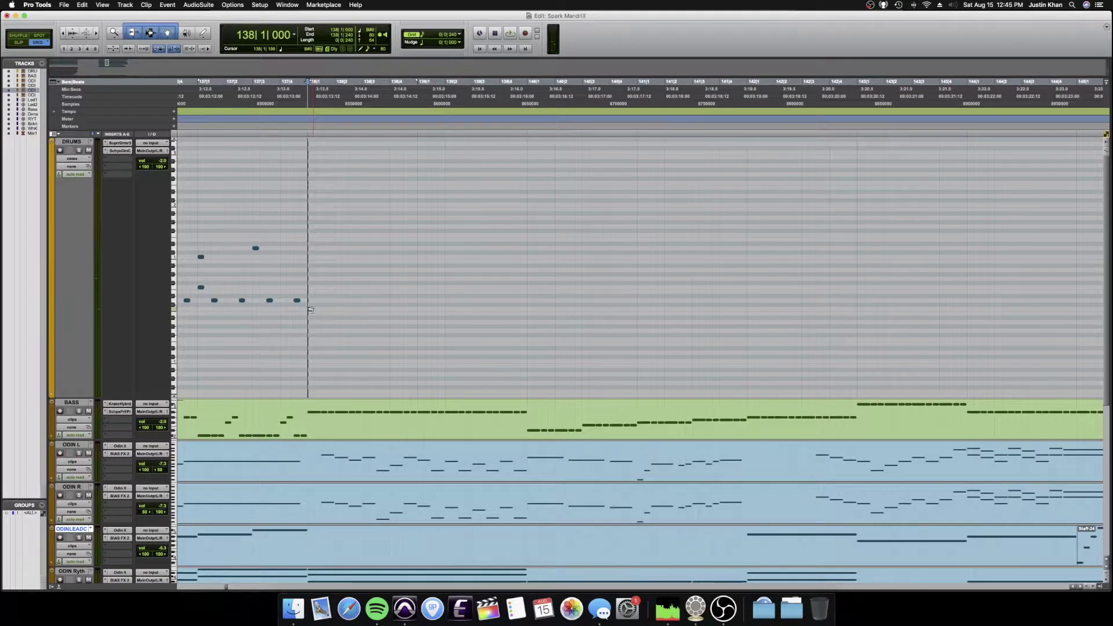
{"action": "left_click", "coordinate": [310, 257]}
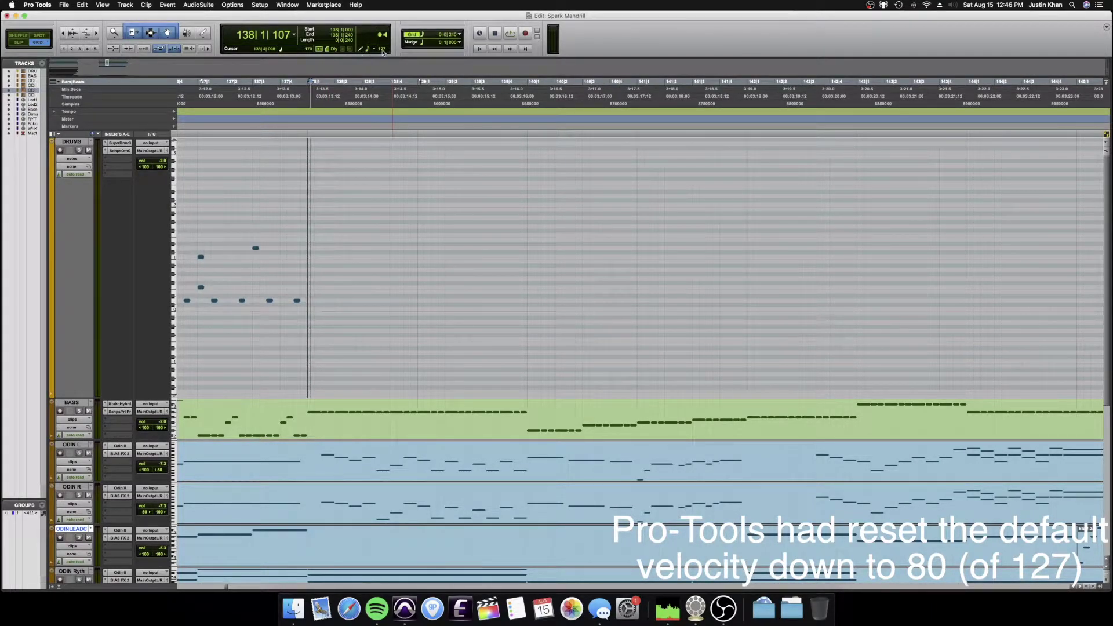
{"action": "left_click", "coordinate": [368, 49]}
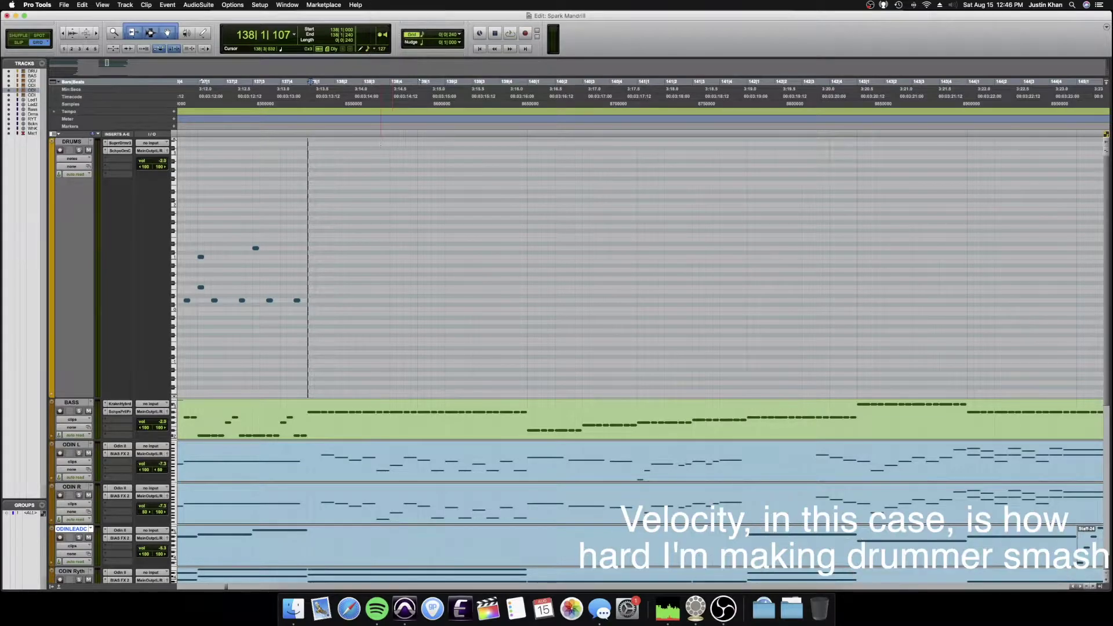
- Draw evenly spaced drum hits from the start of bar 138, with a second row of varied hits beneath them
{"action": "left_click", "coordinate": [310, 257]}
{"action": "key", "text": "t"}
{"action": "left_click", "coordinate": [506, 257]}
{"action": "left_click", "coordinate": [533, 257]}
{"action": "left_click", "coordinate": [588, 257]}
{"action": "left_click", "coordinate": [589, 274]}
{"action": "left_click", "coordinate": [79, 150]}
{"action": "left_click", "coordinate": [564, 283]}
{"action": "left_click_drag", "start_coordinate": [564, 283], "coordinate": [565, 288]}
{"action": "left_click_drag", "start_coordinate": [588, 274], "coordinate": [589, 292]}
{"action": "key", "text": "space"}
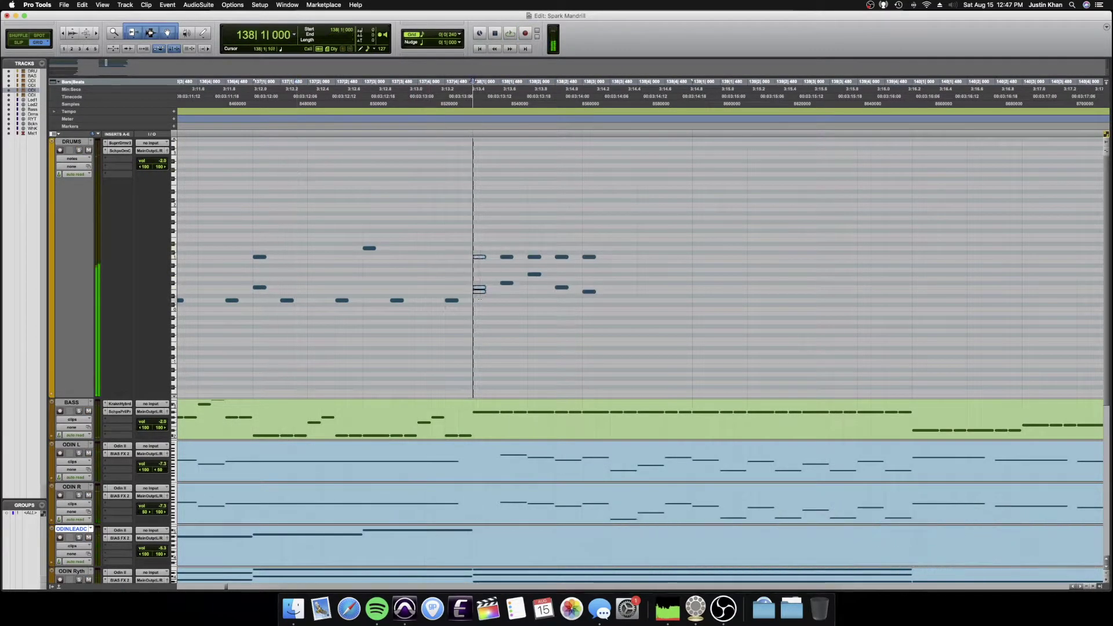
- Switch to Slip mode and audition the new DRUMS hits from just before bar 138
{"action": "scroll", "coordinate": [498, 250], "scroll_direction": "right", "scroll_amount": 5}
{"action": "left_click", "coordinate": [500, 248]}
{"action": "left_click", "coordinate": [18, 42]}
{"action": "left_click", "coordinate": [328, 216]}
{"action": "key", "text": "space"}
{"action": "key", "text": "space"}
- Return to Grid mode, remove unwanted DRUMS hits, and continue the alternating two-row beat through bar 140
{"action": "left_click", "coordinate": [39, 42]}
{"action": "left_click", "coordinate": [526, 257]}
{"action": "left_click", "coordinate": [554, 257]}
{"action": "left_click", "coordinate": [526, 287]}
{"action": "left_click", "coordinate": [554, 292]}
{"action": "key", "text": "Delete"}
{"action": "key", "text": "r"}
{"action": "left_click", "coordinate": [602, 292]}
{"action": "left_click", "coordinate": [629, 288]}
{"action": "left_click", "coordinate": [656, 248]}
{"action": "left_click", "coordinate": [684, 257]}
- Add a descending drum fill of paired hits leading into bar 138, mute the overlapping lower note, and play it back
{"action": "left_click", "coordinate": [383, 248]}
{"action": "left_click", "coordinate": [396, 227]}
{"action": "left_click", "coordinate": [409, 235]}
{"action": "left_click_drag", "start_coordinate": [424, 284], "coordinate": [423, 248]}
{"action": "left_click_drag", "start_coordinate": [438, 274], "coordinate": [438, 283]}
{"action": "left_click", "coordinate": [396, 300]}
{"action": "key", "text": "super+m"}
{"action": "key", "text": "space"}
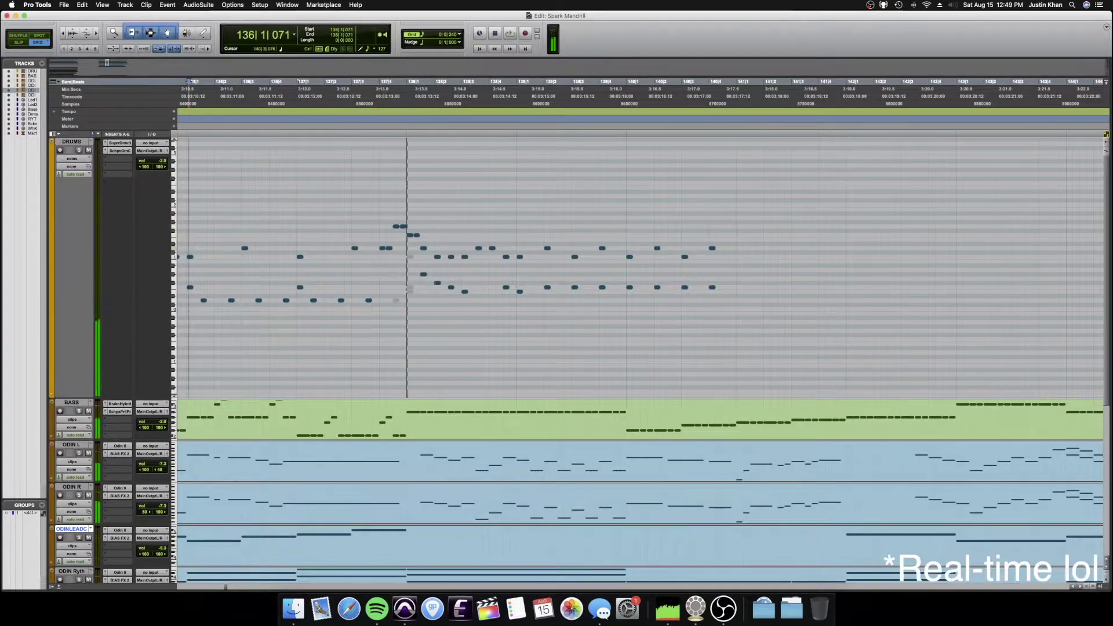
- Play the song from bar 137 to hear the fill and new drum beat with the other tracks
{"action": "scroll", "coordinate": [382, 249], "scroll_direction": "right", "scroll_amount": 5}
{"action": "left_click", "coordinate": [197, 201]}
{"action": "key", "text": "space"}
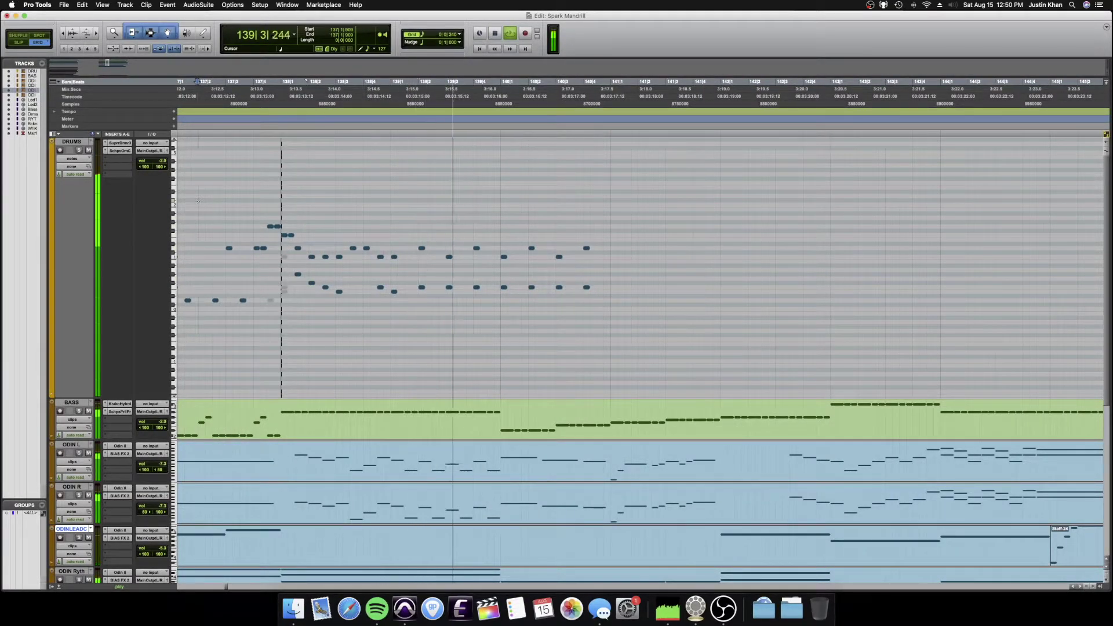
{"action": "key", "text": "space"}
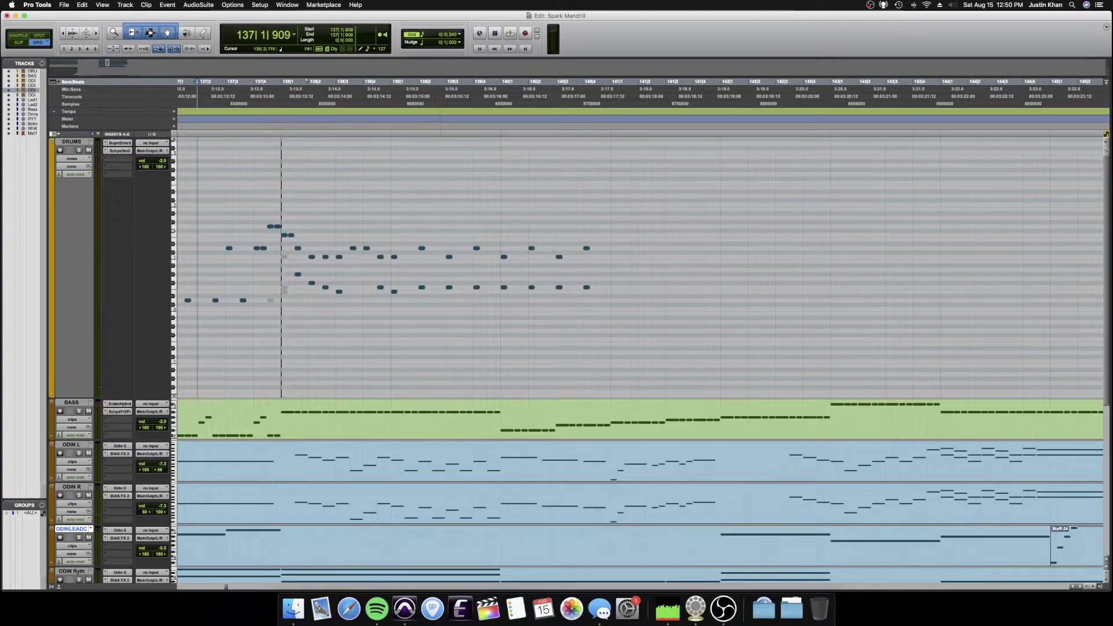
- Draw a descending fill of paired DRUMS hits across bar 141 and continue the alternating beat through bar 143
{"action": "left_click", "coordinate": [610, 275]}
{"action": "key", "text": "t"}
{"action": "double_click", "coordinate": [646, 209]}
{"action": "double_click", "coordinate": [660, 209]}
{"action": "double_click", "coordinate": [673, 257]}
{"action": "double_click", "coordinate": [673, 291]}
{"action": "double_click", "coordinate": [728, 218]}
{"action": "double_click", "coordinate": [742, 218]}
{"action": "double_click", "coordinate": [783, 226]}
{"action": "double_click", "coordinate": [797, 226]}
{"action": "double_click", "coordinate": [811, 248]}
{"action": "double_click", "coordinate": [811, 275]}
- Play back the drum part from bar 138 and add an extra hit just before bar 142
{"action": "key", "text": "r"}
{"action": "left_click", "coordinate": [310, 226]}
{"action": "key", "text": "space"}
{"action": "key", "text": "space"}
{"action": "double_click", "coordinate": [739, 257]}
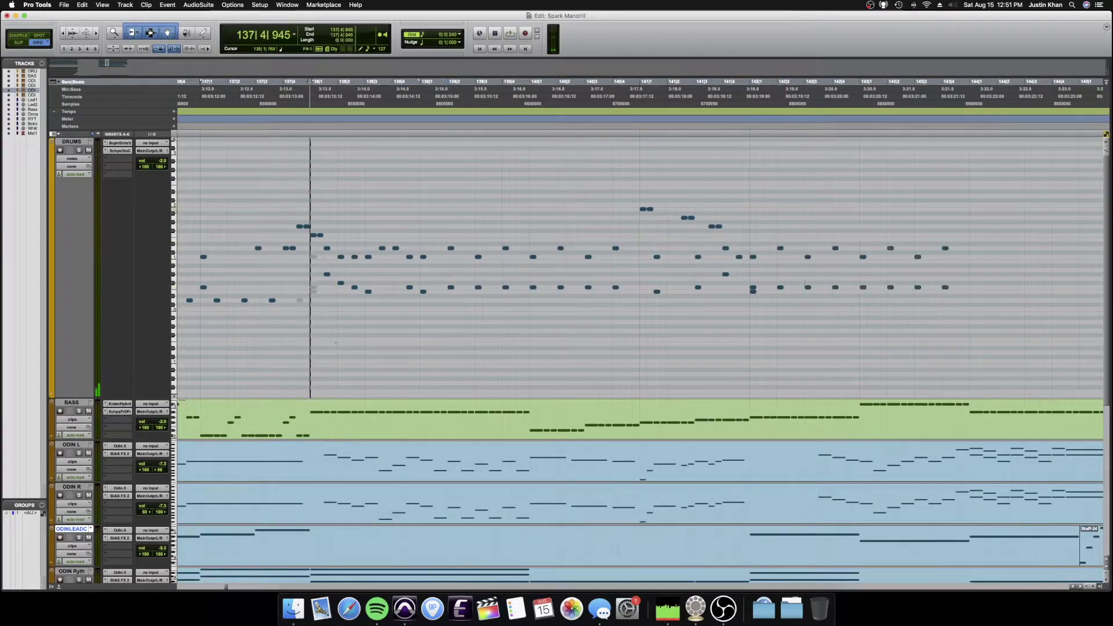
{"action": "key", "text": "t"}
{"action": "key", "text": "t"}
{"action": "key", "text": "space"}
{"action": "key", "text": "space"}
{"action": "key", "text": "r"}
{"action": "key", "text": "space"}
{"action": "key", "text": "r"}
{"action": "key", "text": "space"}
- Draw syncopated DRUMS hits across bar 144, with stacked high accents and a moving lower row
{"action": "left_click", "coordinate": [428, 262]}
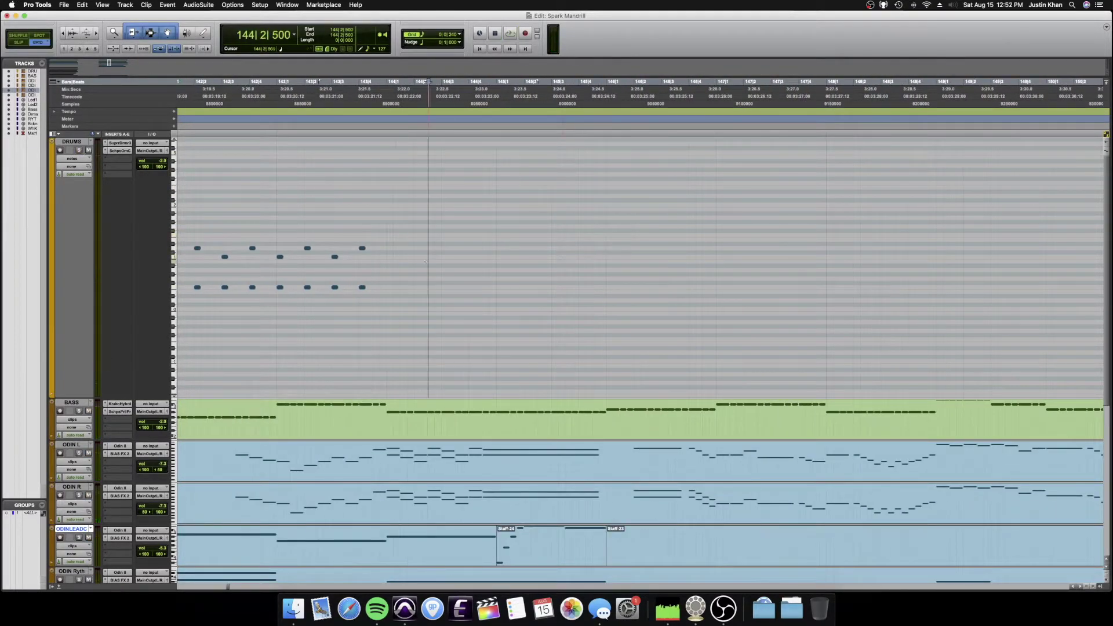
{"action": "key", "text": "t"}
{"action": "double_click", "coordinate": [563, 248]}
{"action": "double_click", "coordinate": [590, 257]}
{"action": "double_click", "coordinate": [618, 256]}
{"action": "double_click", "coordinate": [590, 286]}
{"action": "double_click", "coordinate": [617, 291]}
{"action": "double_click", "coordinate": [646, 226]}
{"action": "double_click", "coordinate": [673, 282]}
{"action": "double_click", "coordinate": [700, 274]}
{"action": "scroll", "coordinate": [700, 266], "scroll_direction": "right", "scroll_amount": 5}
{"action": "double_click", "coordinate": [487, 292]}
{"action": "key", "text": "r"}
{"action": "key", "text": "r"}
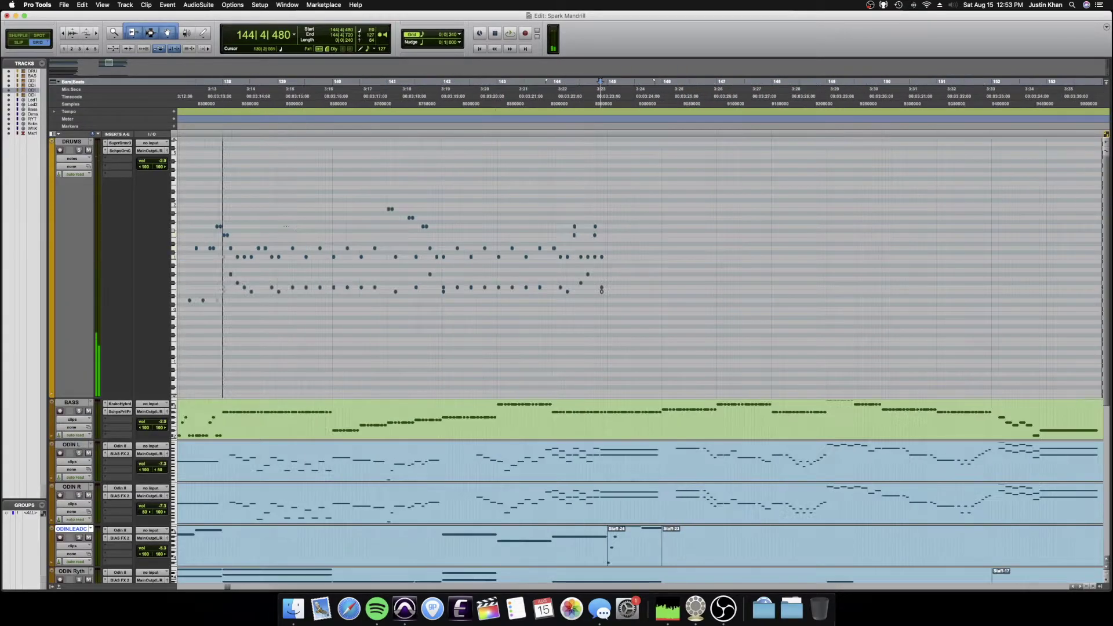
- Play the new drum part from just before bar 138 into bar 145, and replay bar 144
{"action": "left_click", "coordinate": [205, 212]}
{"action": "key", "text": "space"}
{"action": "key", "text": "space"}
{"action": "key", "text": "space"}
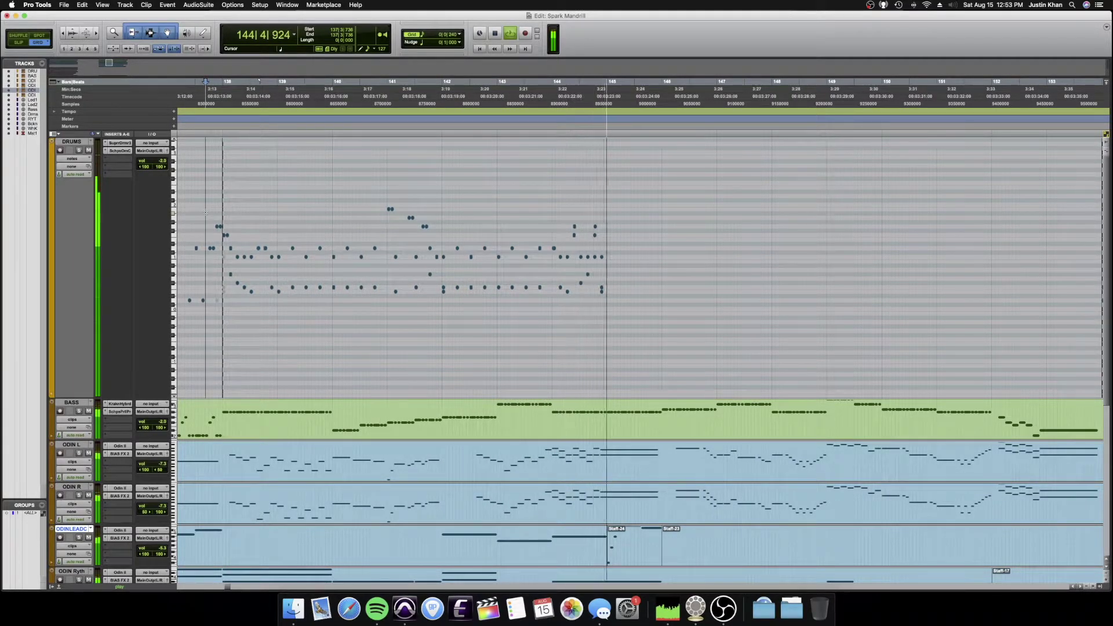
{"action": "key", "text": "space"}
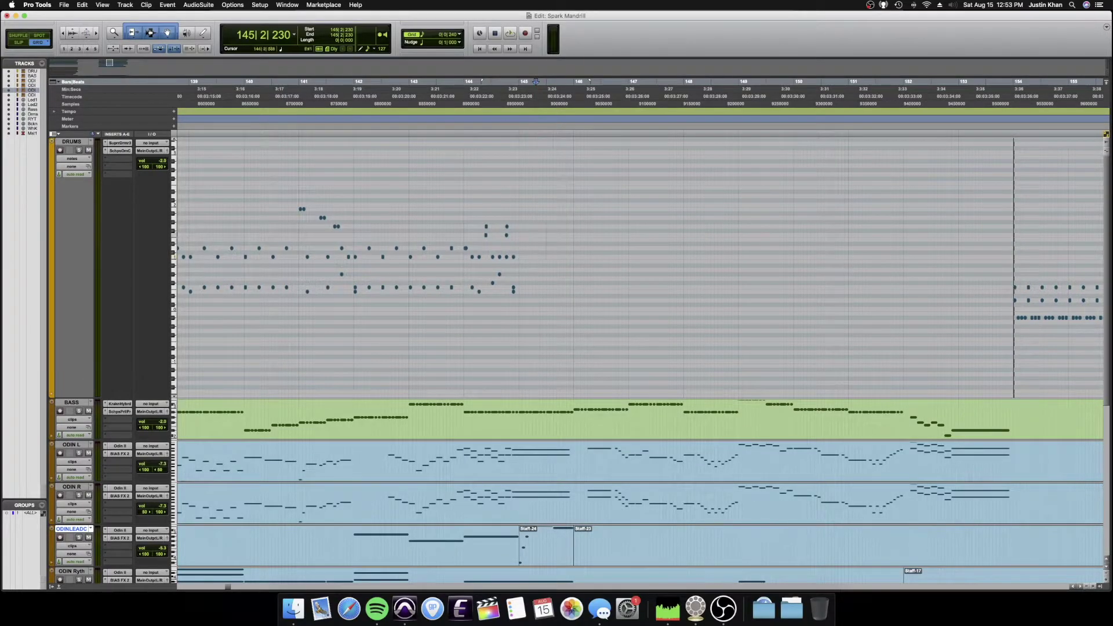
{"action": "left_click", "coordinate": [463, 218]}
{"action": "key", "text": "space"}
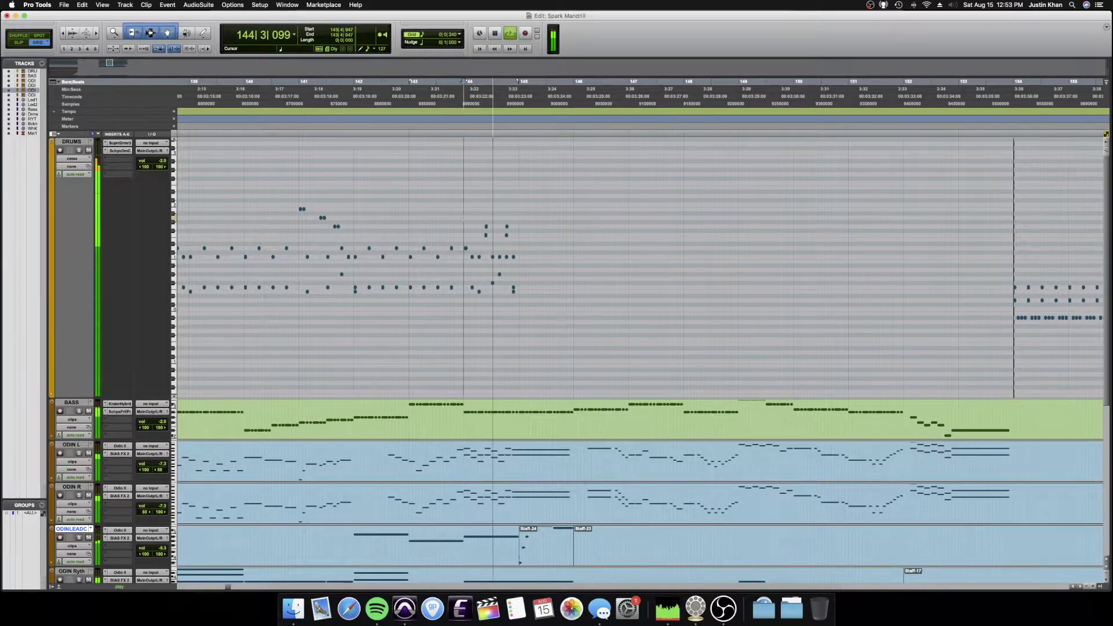
{"action": "key", "text": "space"}
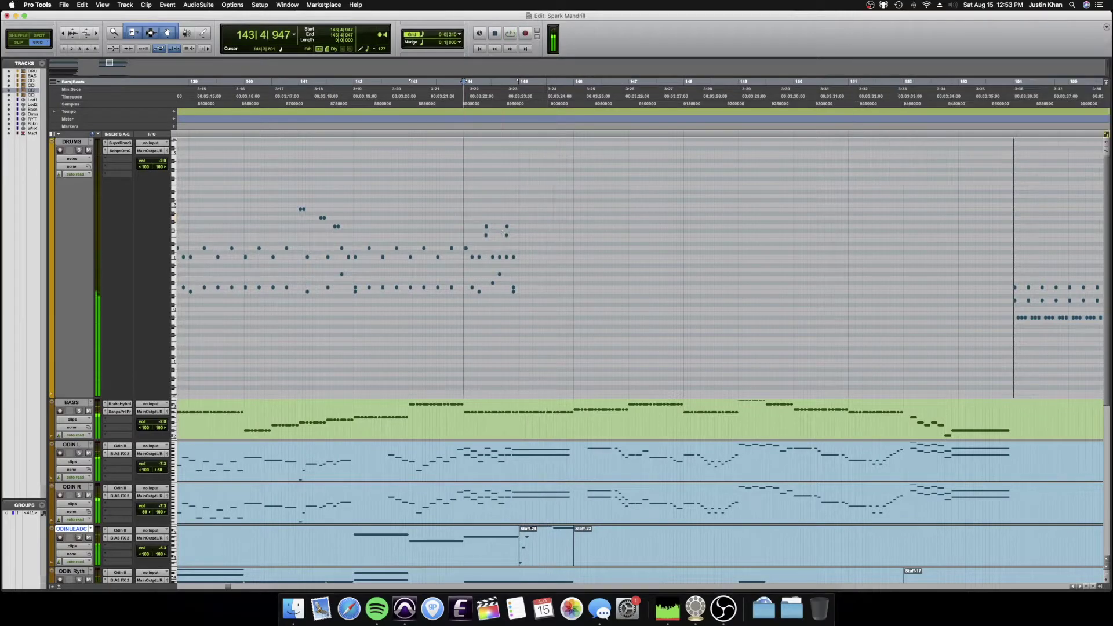
- Draw the first row of eighth-note DRUMS hits in bar 145
{"action": "left_click", "coordinate": [520, 257]}
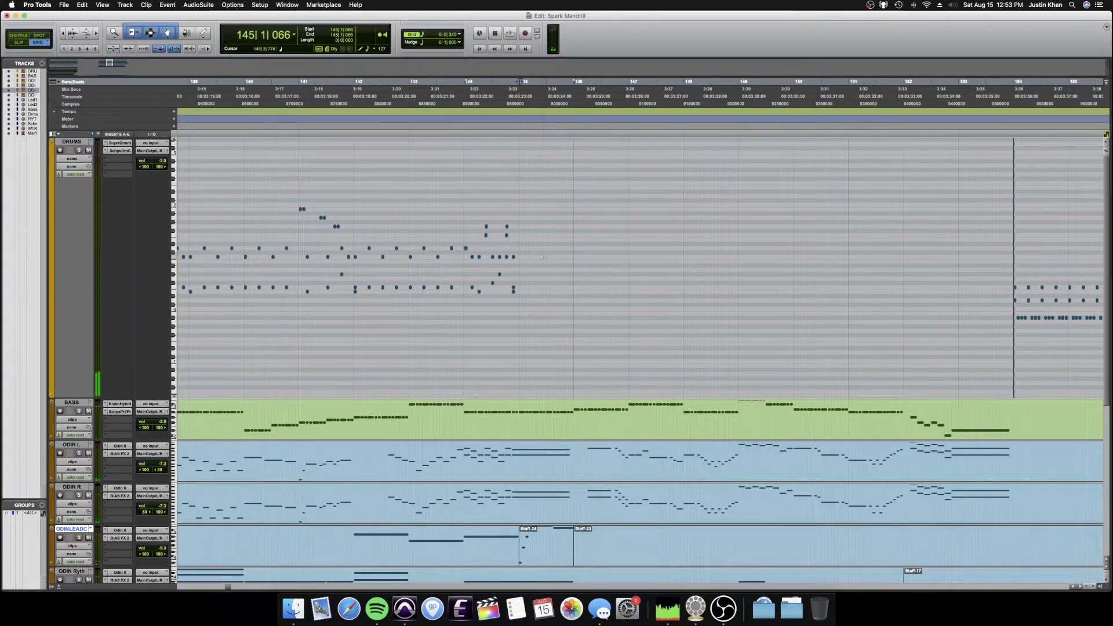
{"action": "key", "text": "super+bracketright"}
{"action": "key", "text": "super+bracketright"}
{"action": "left_click", "coordinate": [642, 248], "text": "super"}
{"action": "left_click", "coordinate": [670, 248], "text": "super"}
{"action": "left_click", "coordinate": [698, 248], "text": "super"}
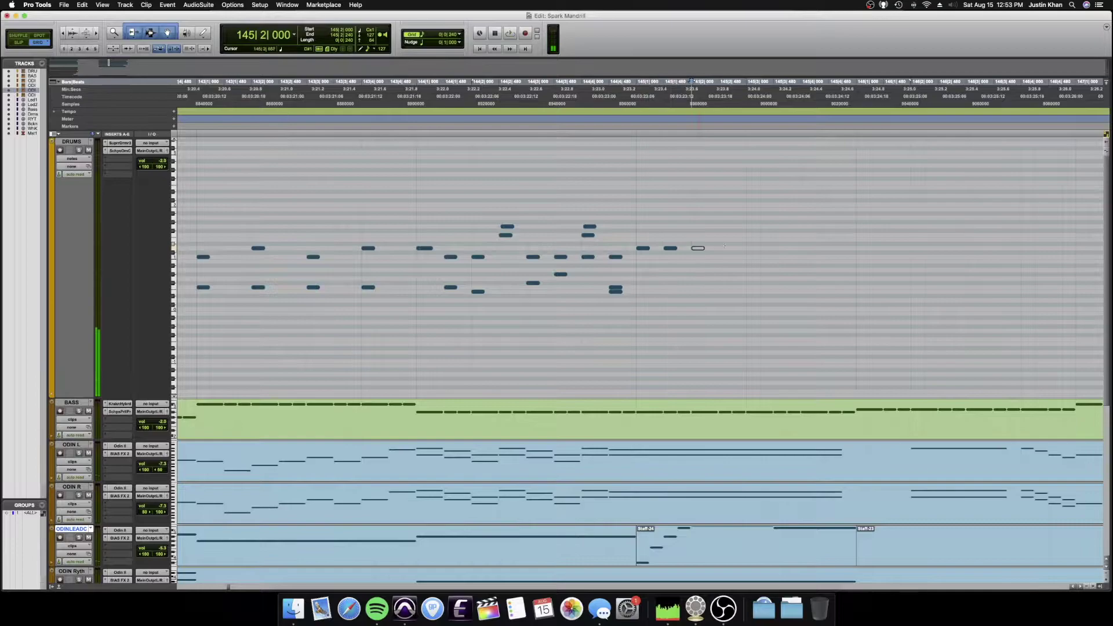
{"action": "left_click", "coordinate": [808, 248], "text": "super"}
- Stack further eighth-note hits over the first three beats of bar 145, end it with four sixteenth-note hits, and play it back
{"action": "scroll", "coordinate": [808, 250], "scroll_direction": "right", "scroll_amount": 5}
{"action": "mouse_move", "coordinate": [551, 242]}
{"action": "left_mouse_down"}
{"action": "mouse_move", "coordinate": [455, 255]}
{"action": "mouse_move", "coordinate": [458, 236]}
{"action": "left_mouse_up"}
{"action": "mouse_move", "coordinate": [458, 236]}
{"action": "left_mouse_down"}
{"action": "mouse_move", "coordinate": [463, 189]}
{"action": "mouse_move", "coordinate": [465, 209]}
{"action": "left_mouse_up"}
{"action": "left_click_drag", "start_coordinate": [556, 241], "coordinate": [660, 255]}
{"action": "mouse_move", "coordinate": [568, 248]}
{"action": "left_mouse_down"}
{"action": "mouse_move", "coordinate": [569, 235]}
{"action": "mouse_move", "coordinate": [661, 255]}
{"action": "left_mouse_up"}
{"action": "key", "text": "Delete"}
{"action": "mouse_move", "coordinate": [732, 242]}
{"action": "left_mouse_down"}
{"action": "mouse_move", "coordinate": [668, 255]}
{"action": "mouse_move", "coordinate": [623, 248]}
{"action": "left_mouse_up"}
{"action": "left_click", "coordinate": [540, 257], "text": "super"}
{"action": "left_click", "coordinate": [305, 183]}
{"action": "key", "text": "space"}
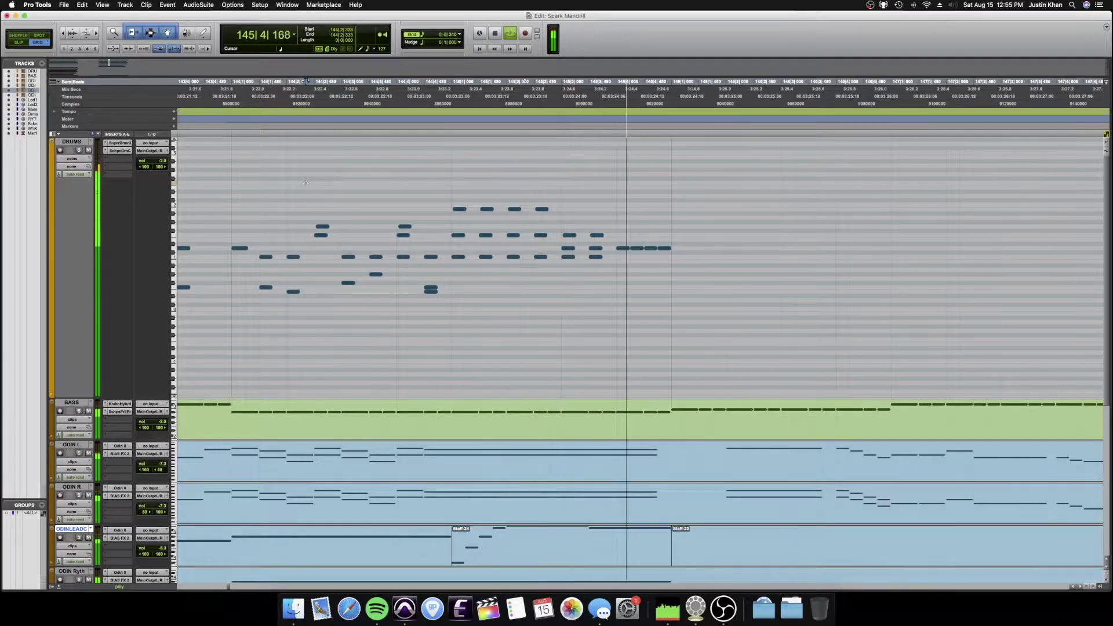
{"action": "key", "text": "space"}
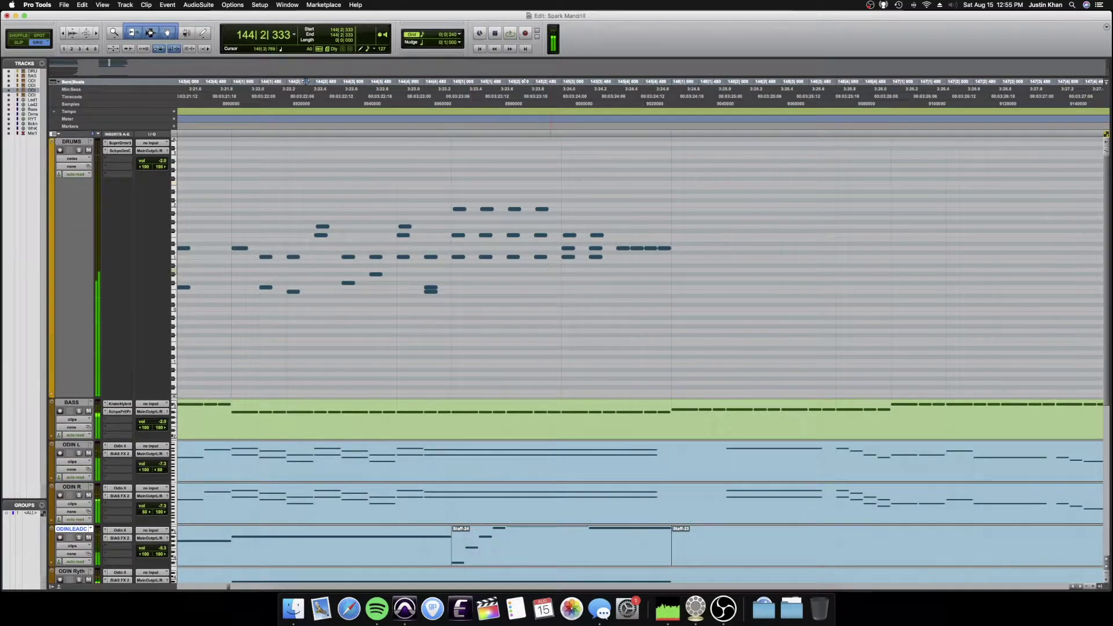
- Show the DRUMS velocity lane and select all hits in the first three beats of bar 145
{"action": "left_click", "coordinate": [52, 395]}
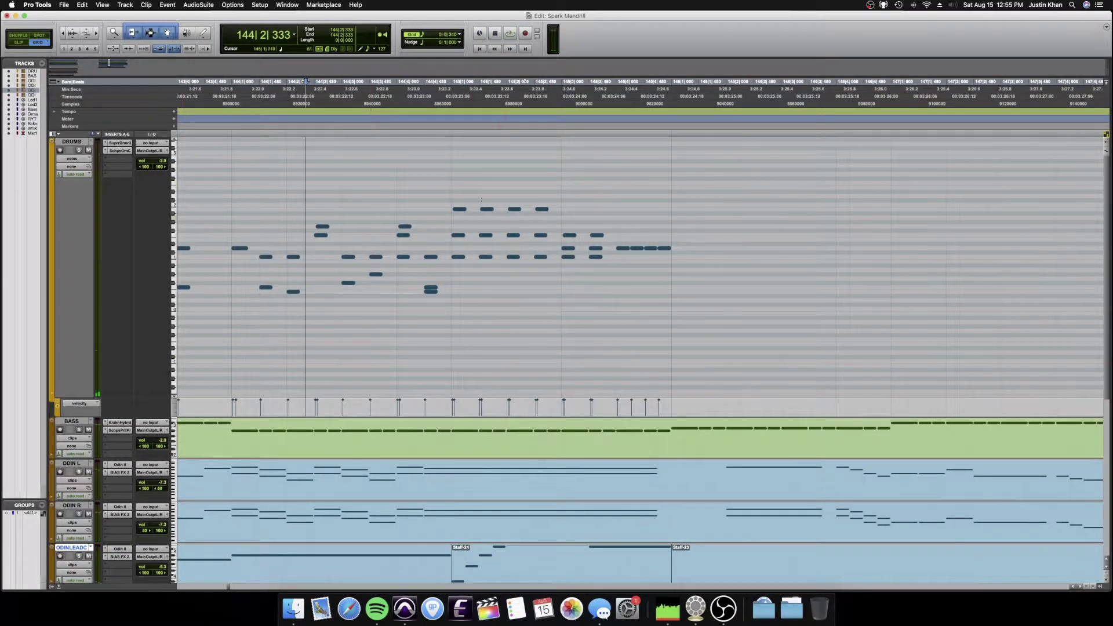
{"action": "left_click_drag", "start_coordinate": [455, 183], "coordinate": [599, 287]}
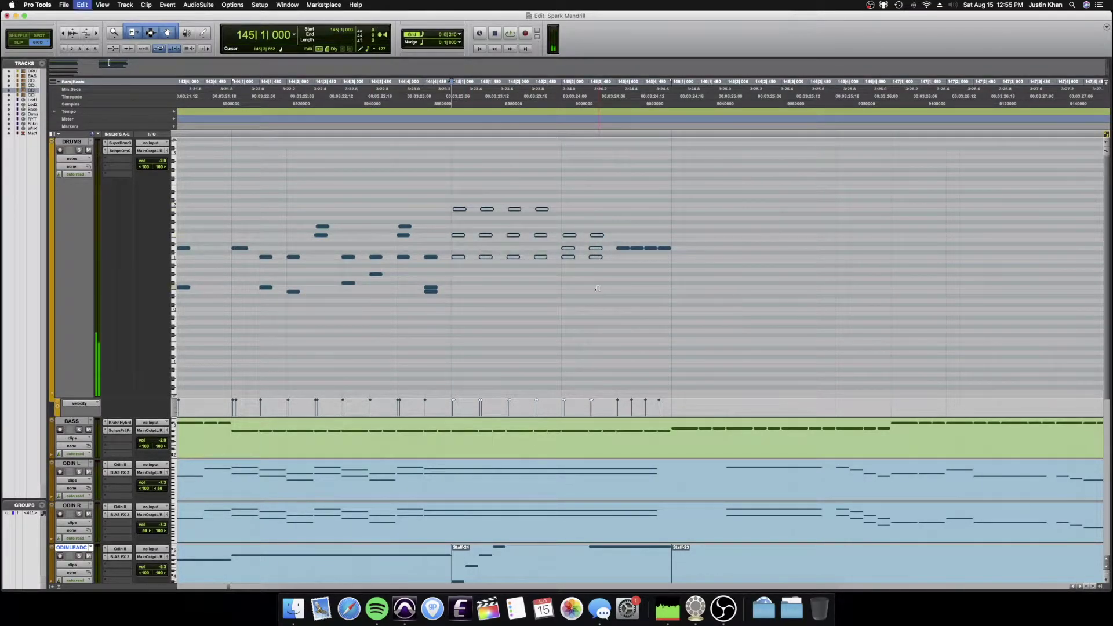
{"action": "key", "text": "alt+r"}
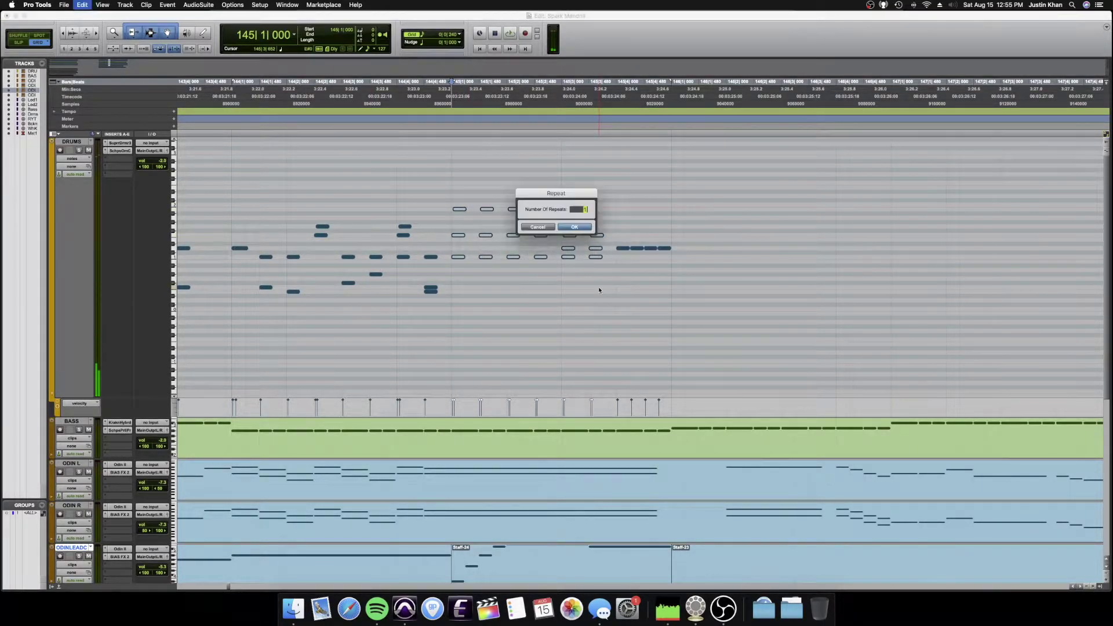
{"action": "left_click", "coordinate": [539, 227]}
- Change the selected hits' note-on velocity smoothly by percentage, from 60% to 100%, using Event Operations
{"action": "key", "text": "alt+0"}
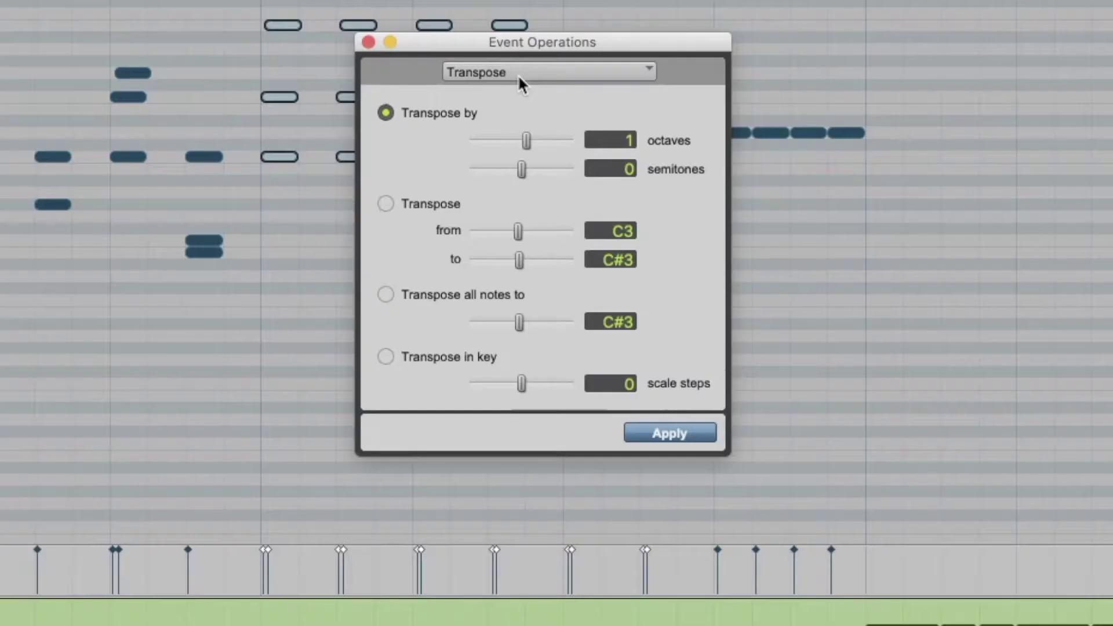
{"action": "left_click", "coordinate": [543, 227]}
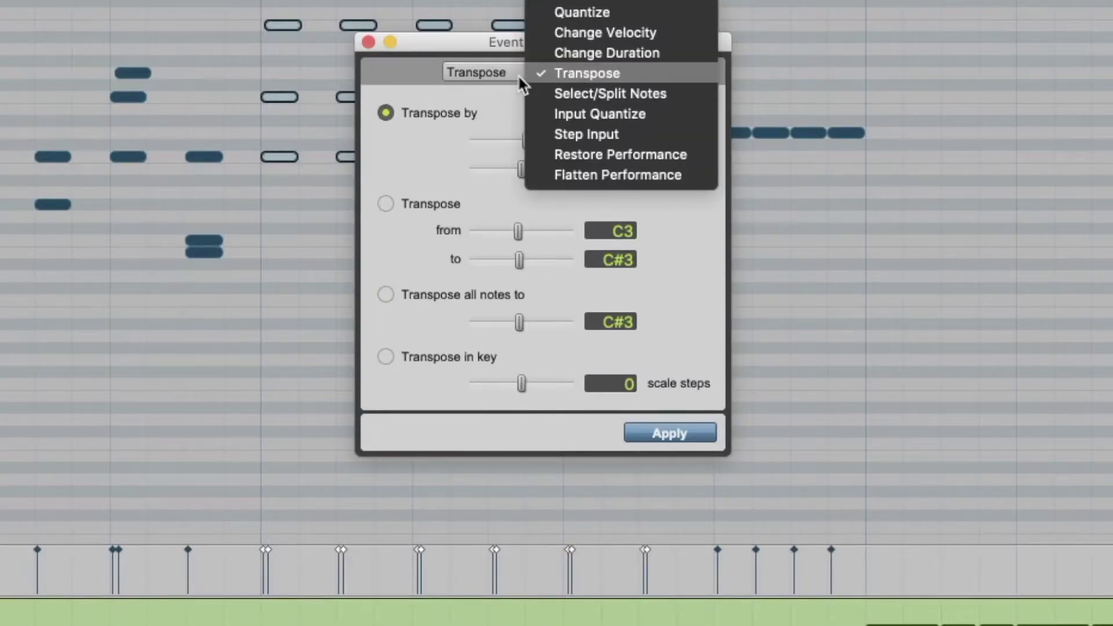
{"action": "left_click", "coordinate": [547, 33]}
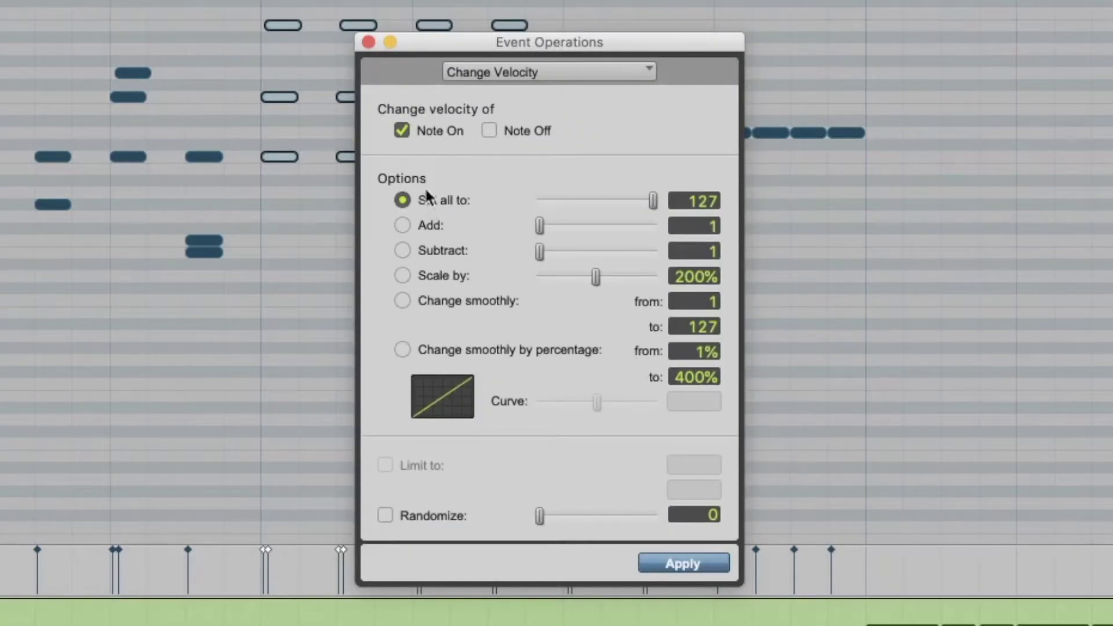
{"action": "left_click", "coordinate": [403, 349]}
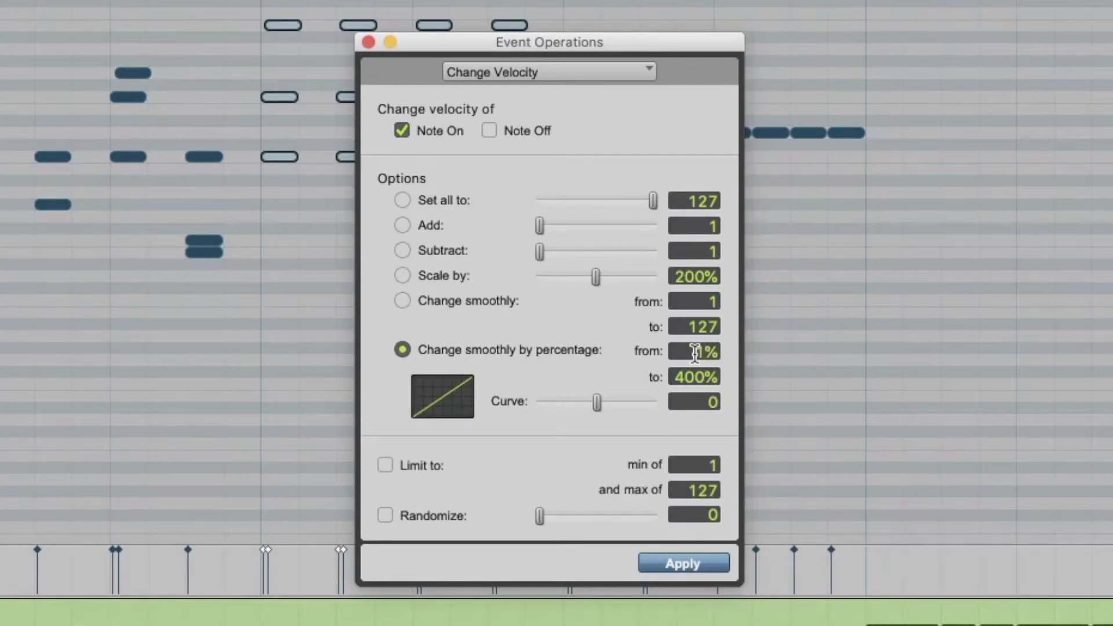
{"action": "type", "text": "60"}
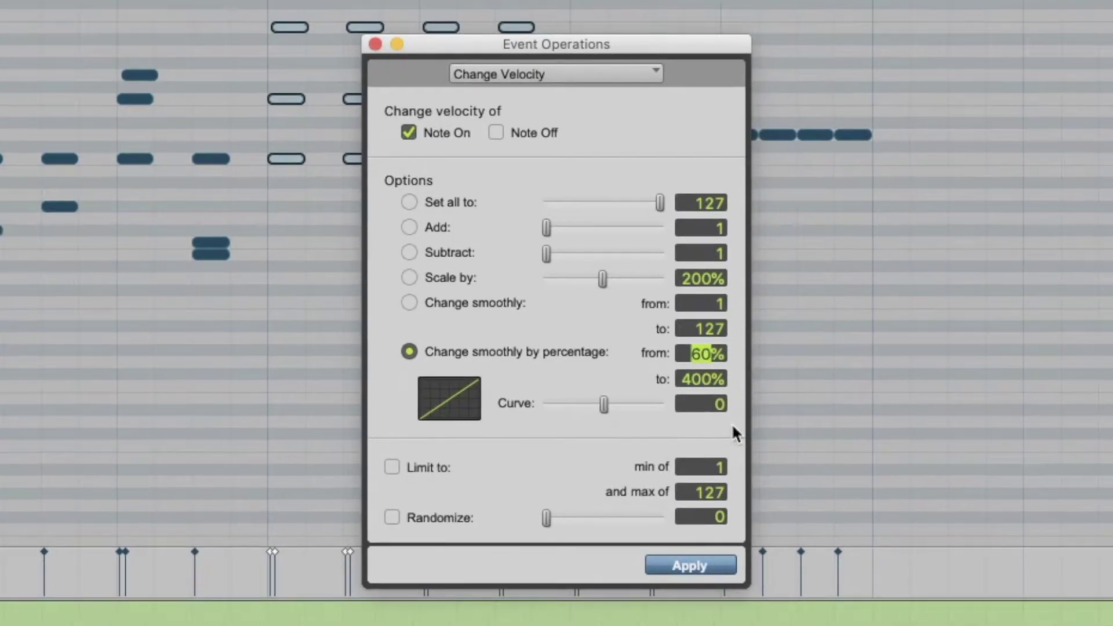
{"action": "double_click", "coordinate": [699, 380]}
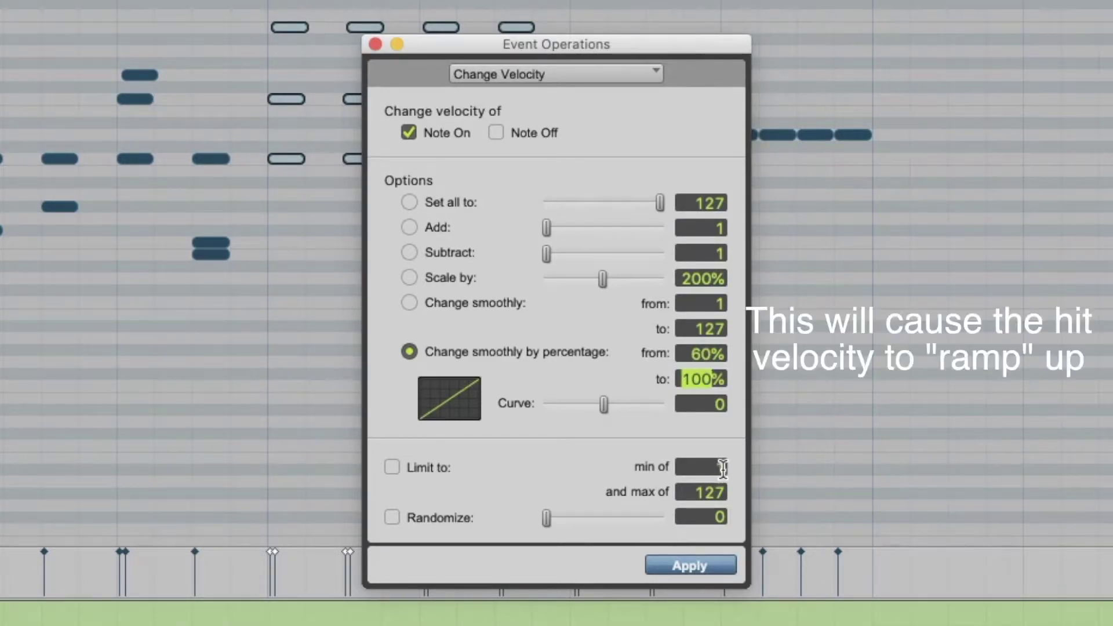
{"action": "left_click", "coordinate": [703, 561]}
{"action": "left_click", "coordinate": [376, 44]}
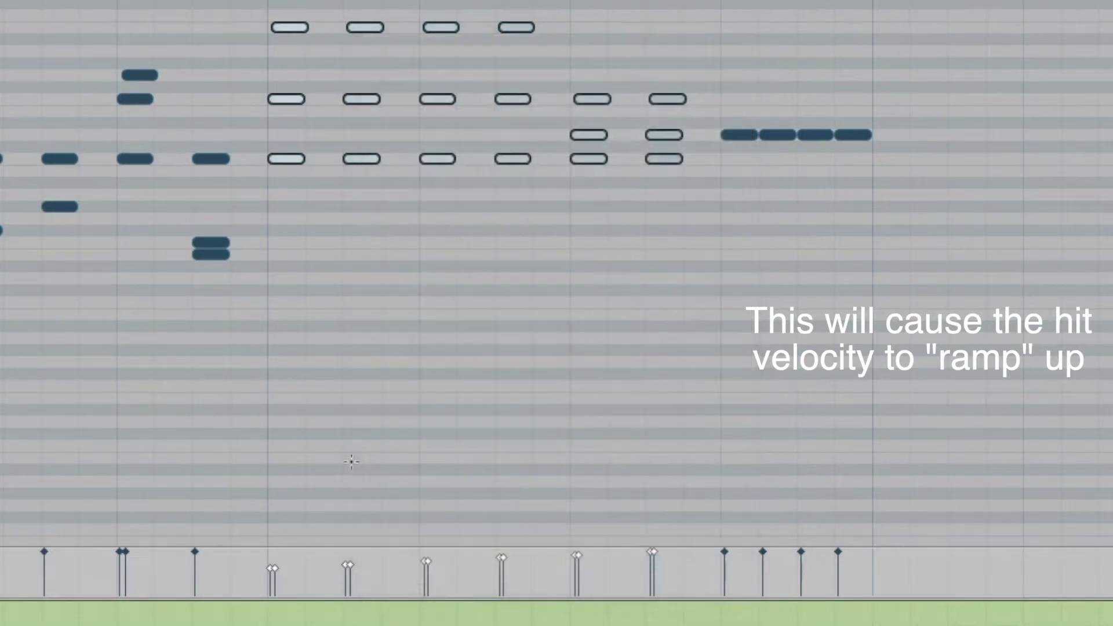
{"action": "left_click", "coordinate": [195, 411]}
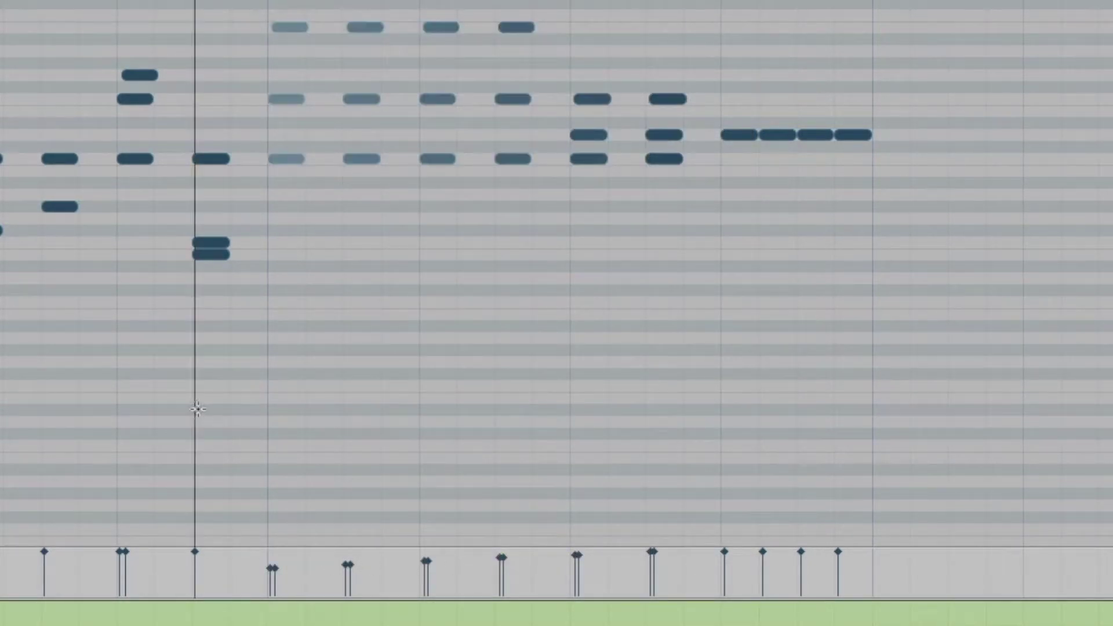
- Lower and vary the velocities of the sixteenth-note hits ending bar 145, and play back bars 144 and 145
{"action": "left_click_drag", "start_coordinate": [510, 549], "coordinate": [511, 555]}
{"action": "left_click", "coordinate": [559, 548]}
{"action": "left_click_drag", "start_coordinate": [606, 548], "coordinate": [606, 555]}
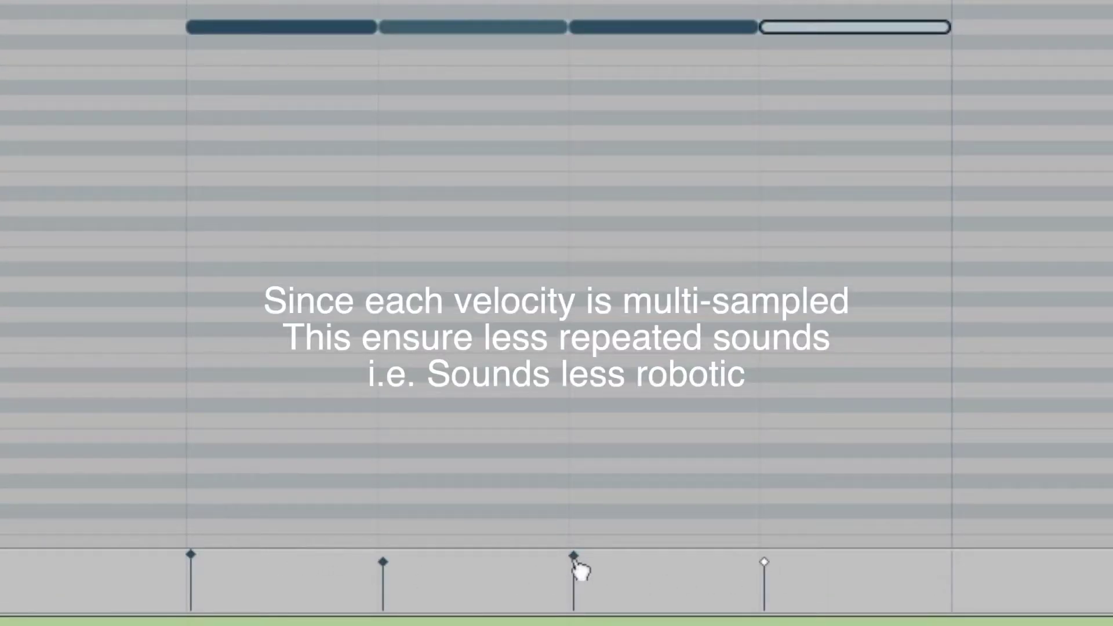
{"action": "left_click", "coordinate": [574, 560]}
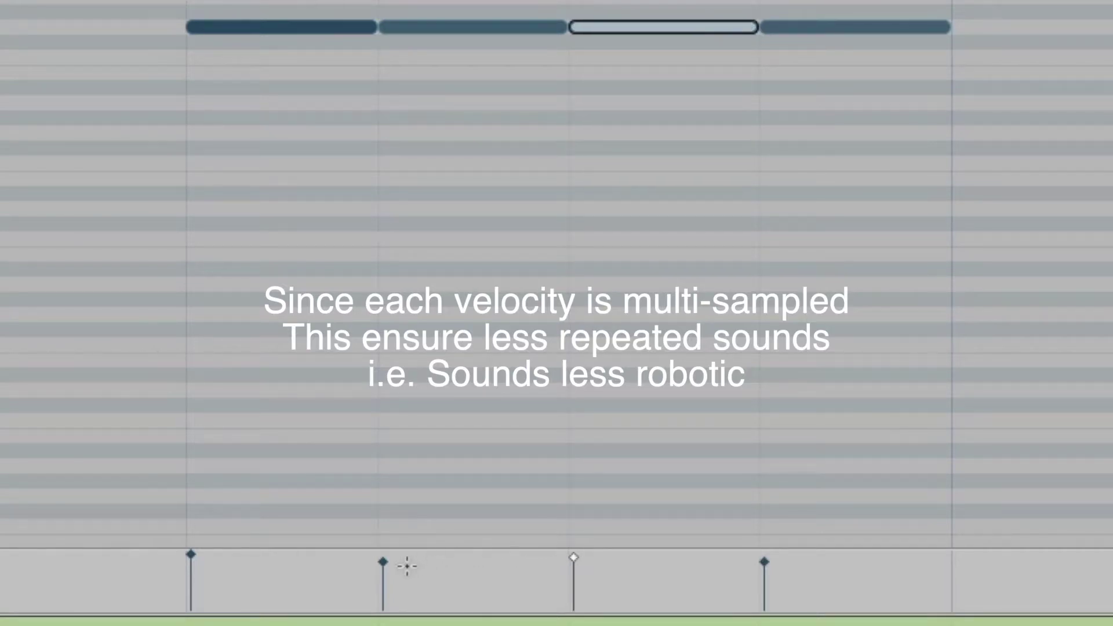
{"action": "left_click", "coordinate": [383, 563]}
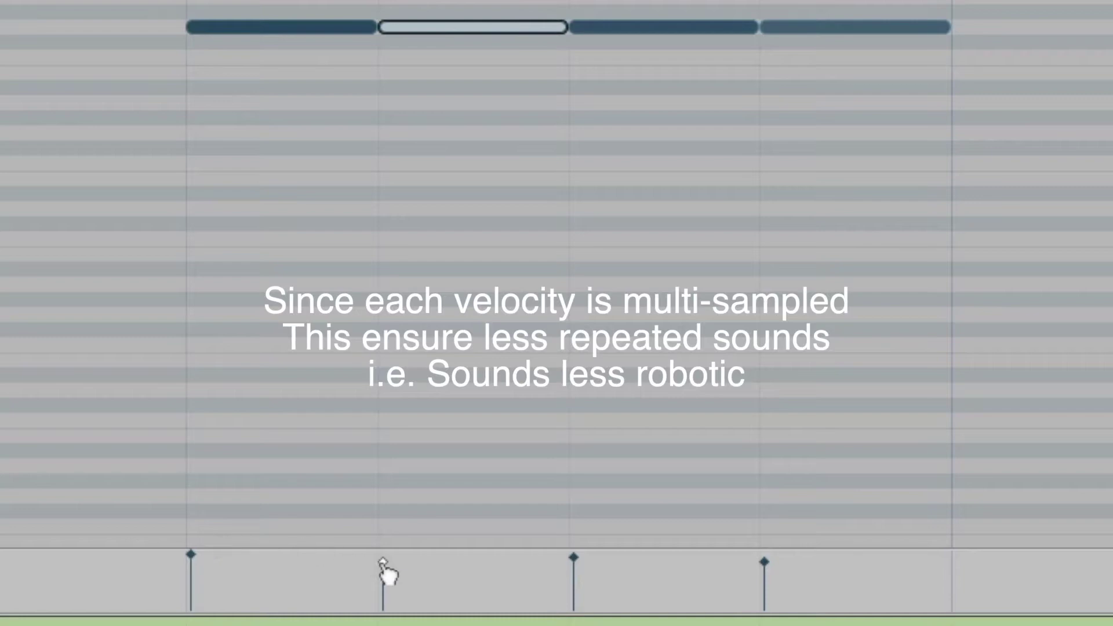
{"action": "key", "text": "super+Left"}
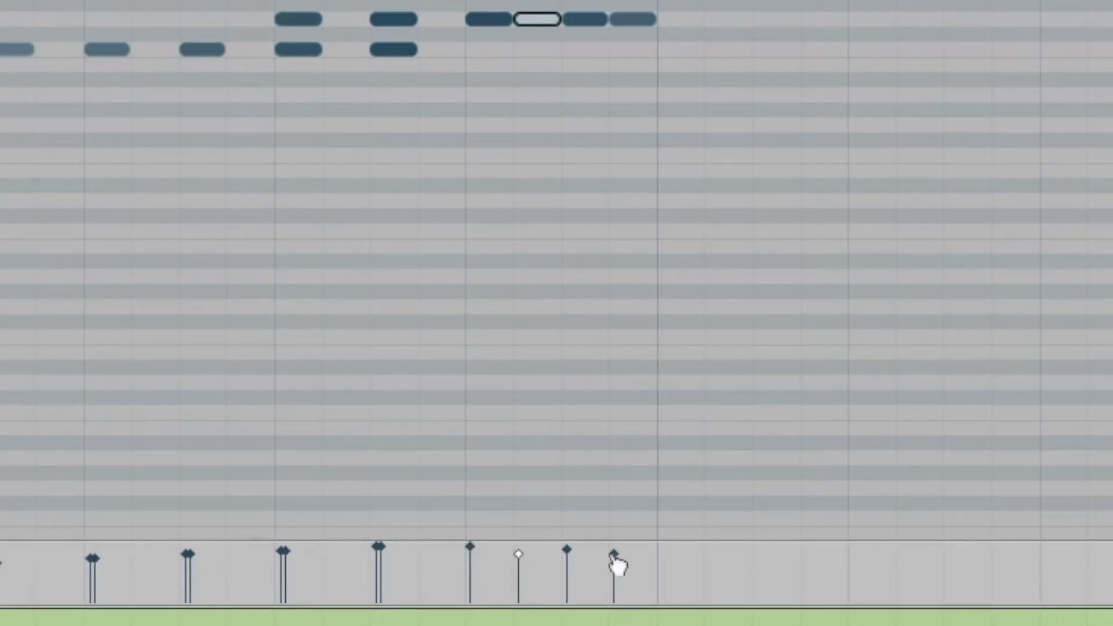
{"action": "left_click", "coordinate": [615, 555]}
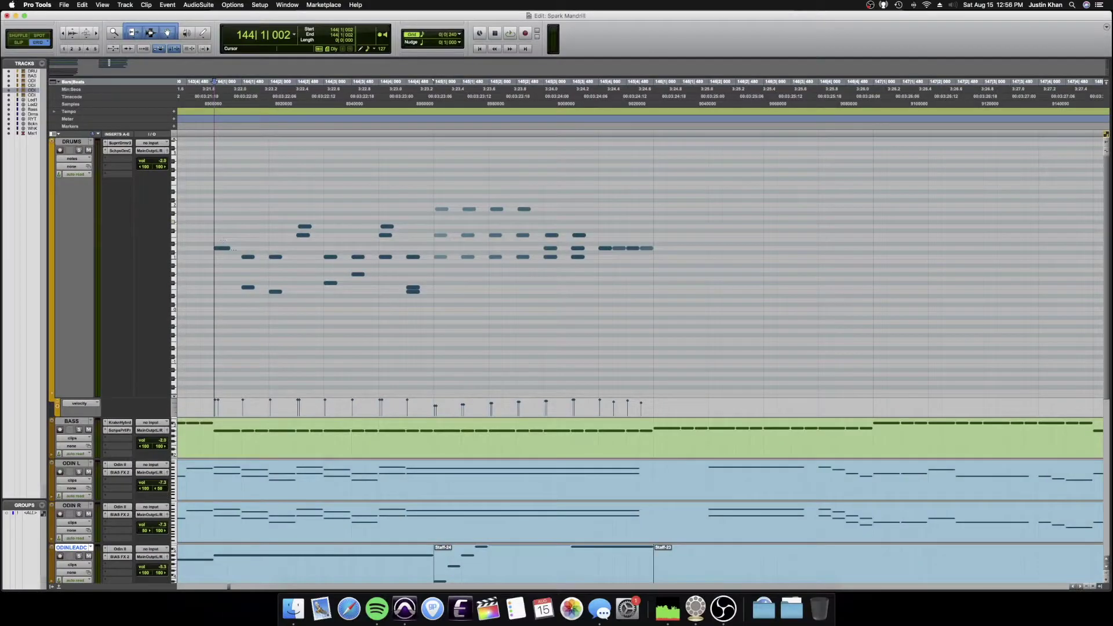
{"action": "key", "text": "space"}
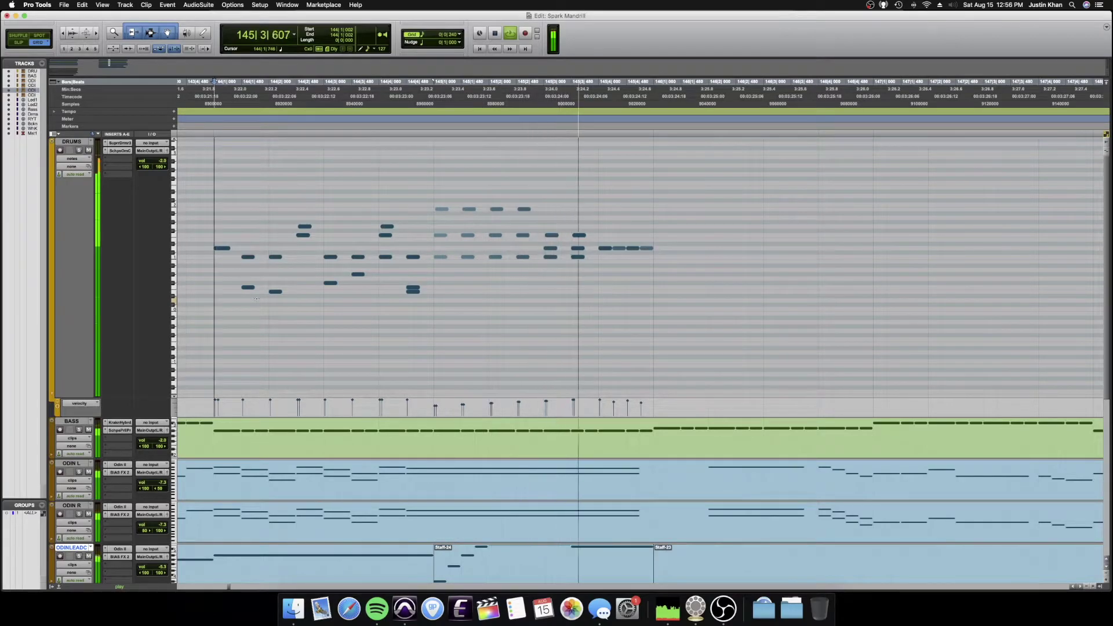
{"action": "key", "text": "space"}
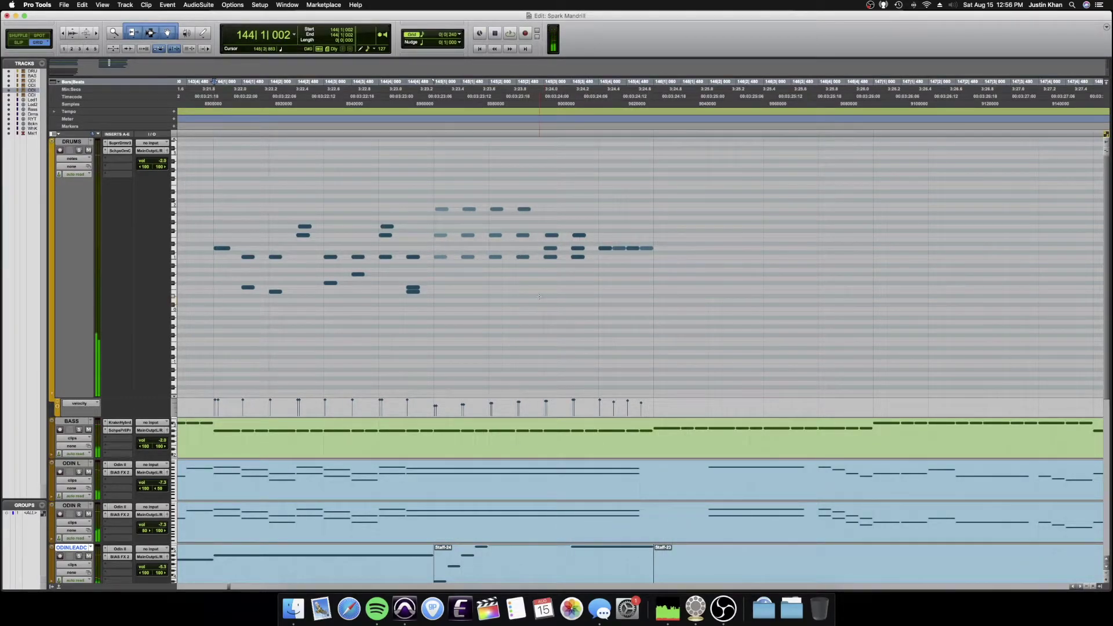
- Play the arrangement from just before bar 137 through the new drum part up to bar 145
{"action": "left_click", "coordinate": [712, 257]}
{"action": "key", "text": "super+bracketleft"}
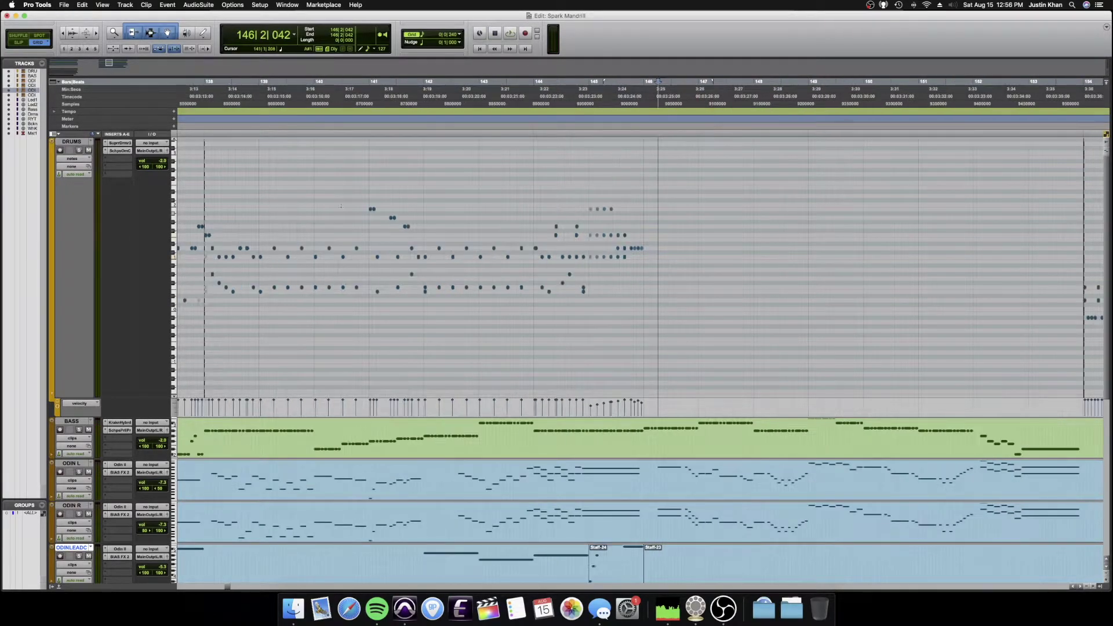
{"action": "key", "text": "super+bracketleft"}
{"action": "left_click", "coordinate": [402, 232]}
{"action": "key", "text": "super+bracketright"}
{"action": "key", "text": "super+bracketright"}
{"action": "left_click", "coordinate": [659, 208]}
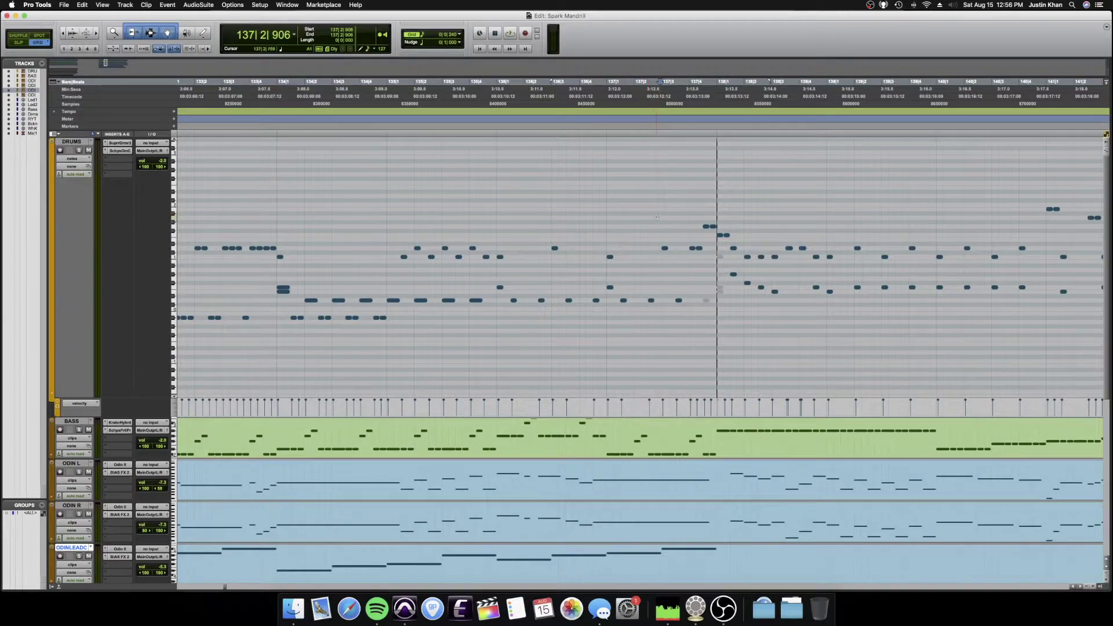
{"action": "scroll", "coordinate": [649, 221], "scroll_direction": "right", "scroll_amount": 6}
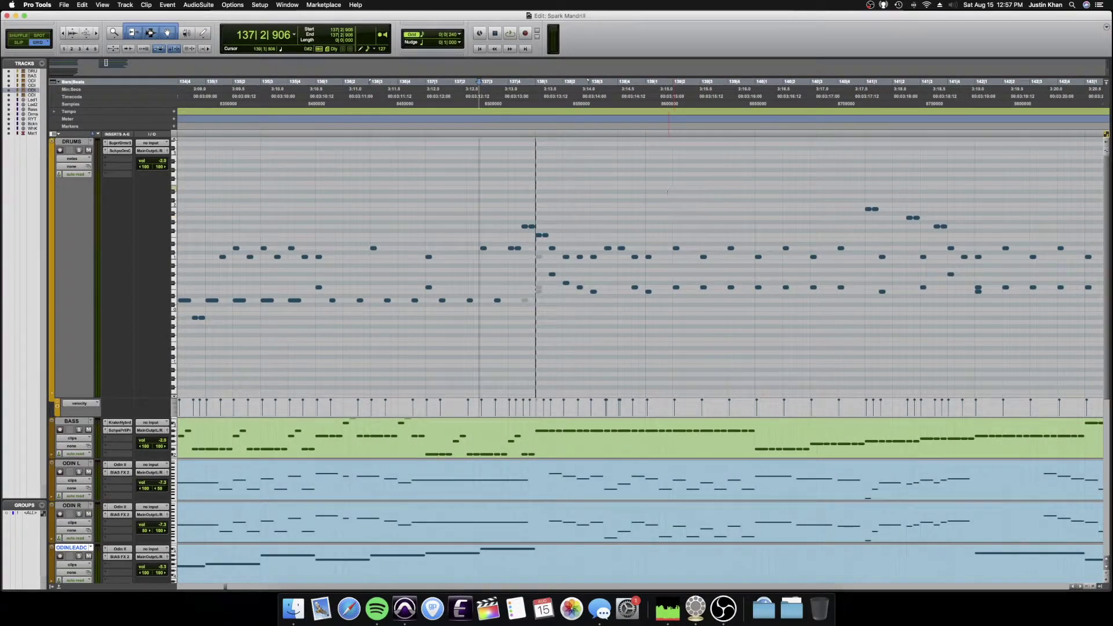
{"action": "scroll", "coordinate": [672, 189], "scroll_direction": "right", "scroll_amount": 6}
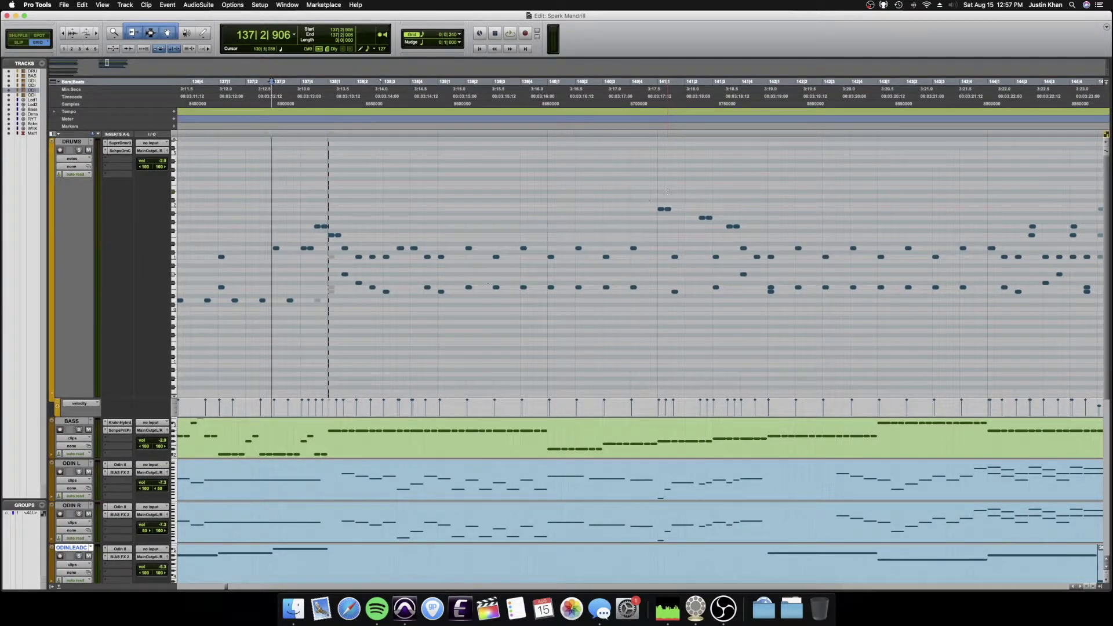
{"action": "left_click", "coordinate": [638, 433]}
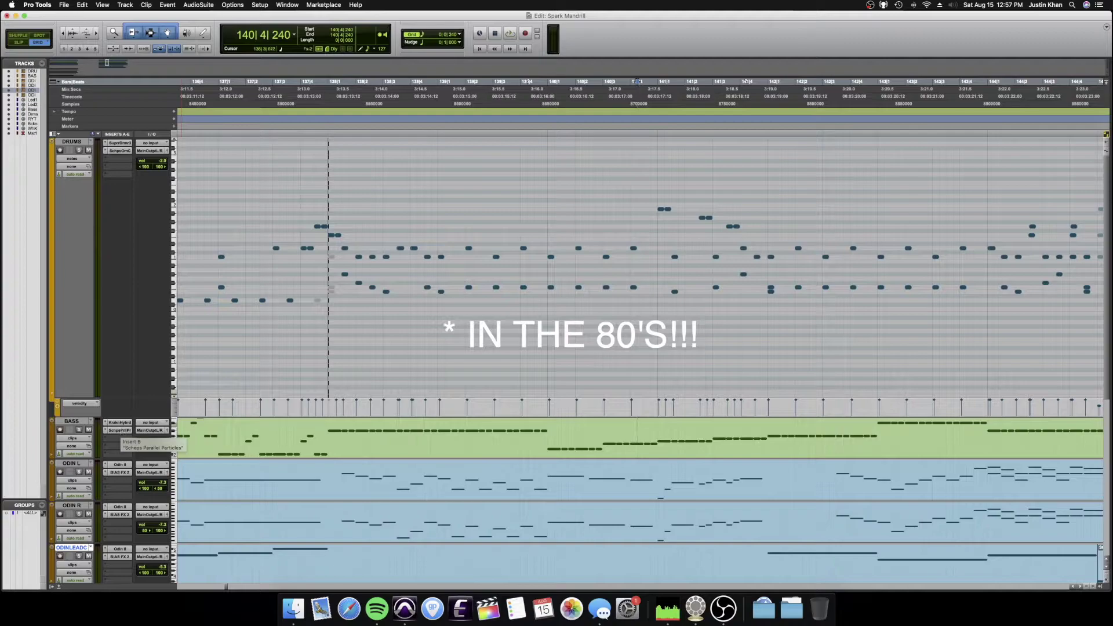
{"action": "left_click", "coordinate": [218, 207]}
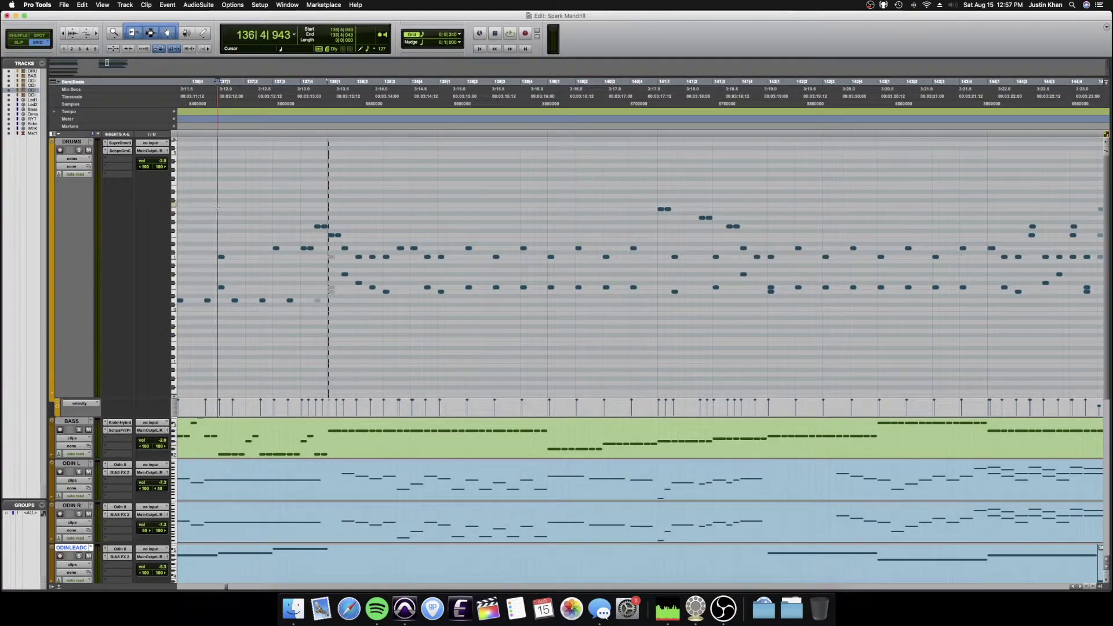
{"action": "key", "text": "space"}
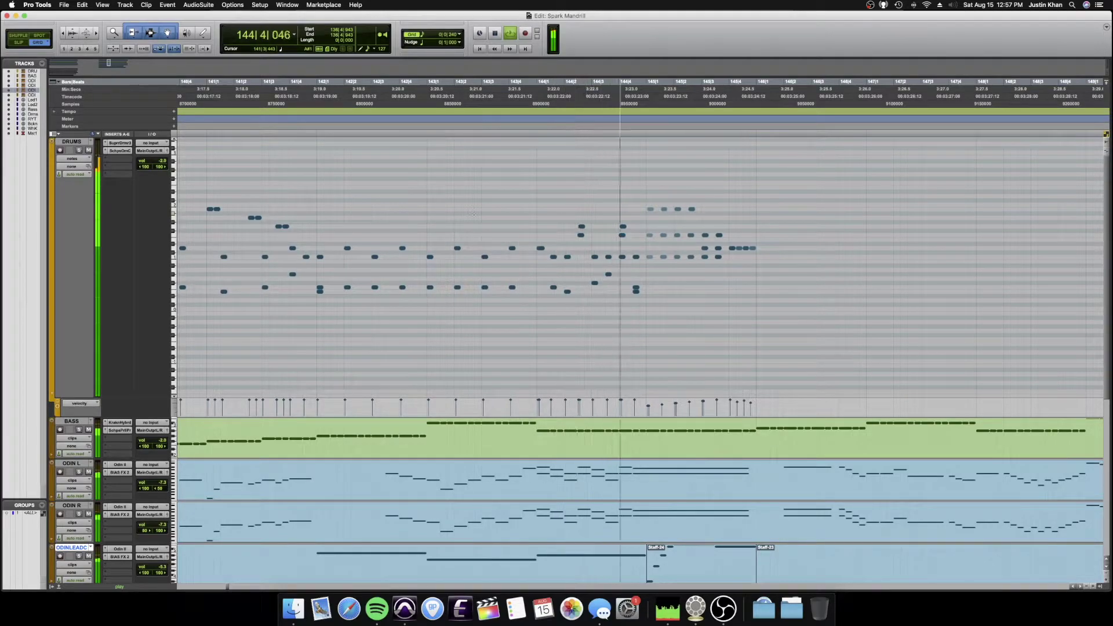
{"action": "key", "text": "space"}
- Draw the upper DRUMS accent hits from bar 146 into bar 148
{"action": "double_click", "coordinate": [787, 257]}
{"action": "double_click", "coordinate": [842, 248]}
{"action": "double_click", "coordinate": [897, 257]}
{"action": "scroll", "coordinate": [897, 257], "scroll_direction": "right", "scroll_amount": 5}
{"action": "double_click", "coordinate": [733, 249]}
{"action": "double_click", "coordinate": [788, 257]}
{"action": "double_click", "coordinate": [843, 248]}
- Fill in the lower DRUMS row with one hit per beat from bar 146 into bar 148, playing it back
{"action": "left_click_drag", "start_coordinate": [653, 292], "coordinate": [768, 293]}
{"action": "key", "text": "space"}
{"action": "key", "text": "space"}
{"action": "left_click_drag", "start_coordinate": [858, 232], "coordinate": [553, 303]}
{"action": "left_click_drag", "start_coordinate": [569, 293], "coordinate": [541, 293]}
{"action": "key", "text": "space"}
{"action": "scroll", "coordinate": [546, 228], "scroll_direction": "right", "scroll_amount": 4}
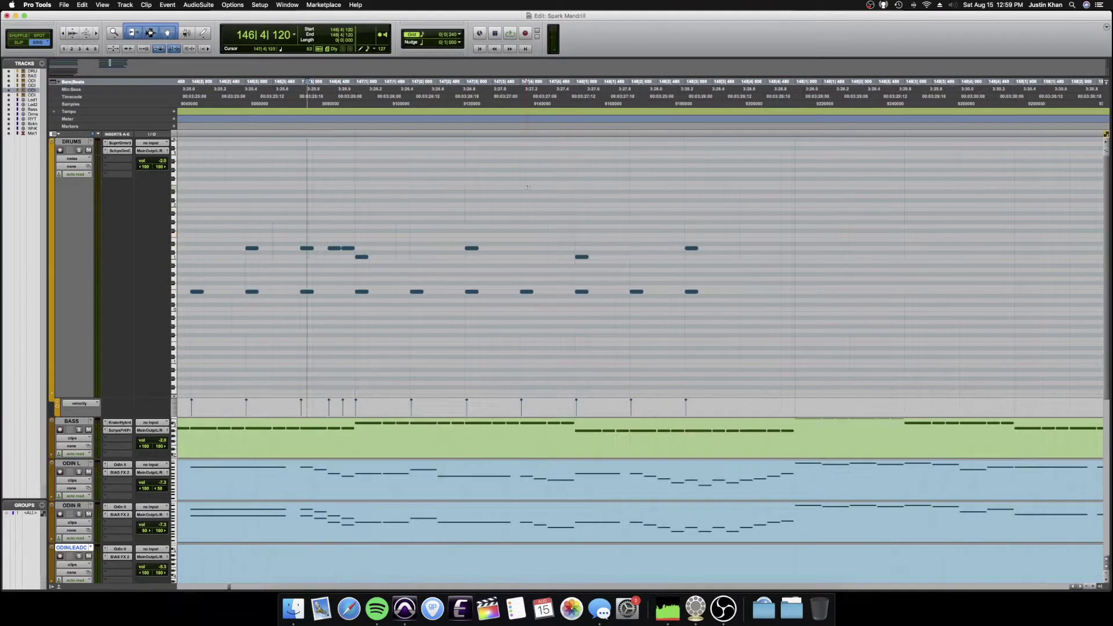
- Add sixteenth-note fill hits to the last beat of bar 147 and to bar 148, and solo DRUMS
{"action": "double_click", "coordinate": [677, 248]}
{"action": "key", "text": "r"}
{"action": "left_click", "coordinate": [79, 150]}
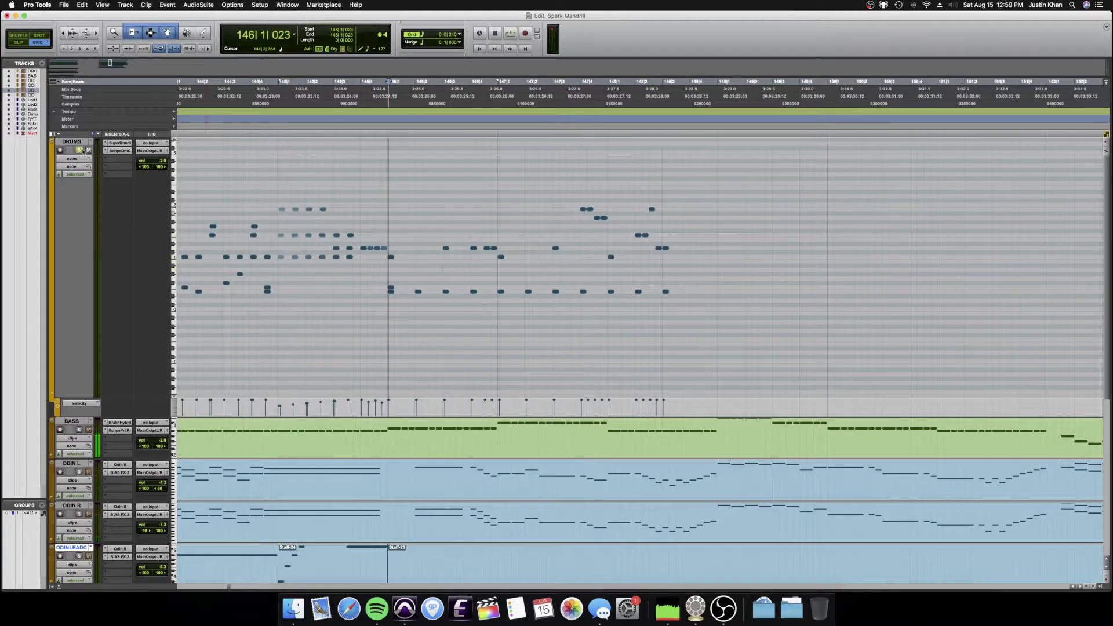
- Draw stacked eighth-note DRUMS hits in the first half of bar 147, delete the unwanted hit there, and unsolo DRUMS
{"action": "key", "text": "t"}
{"action": "double_click", "coordinate": [616, 256]}
{"action": "double_click", "coordinate": [615, 283]}
{"action": "double_click", "coordinate": [642, 257]}
{"action": "double_click", "coordinate": [642, 274]}
{"action": "key", "text": "Delete"}
{"action": "left_click", "coordinate": [79, 150]}
- Add one more stacked pair to the eighth-note hits in bar 147 and play the fill back
{"action": "key", "text": "r"}
{"action": "key", "text": "t"}
{"action": "double_click", "coordinate": [633, 248]}
{"action": "double_click", "coordinate": [632, 274]}
{"action": "key", "text": "r"}
{"action": "key", "text": "space"}
{"action": "key", "text": "space"}
- Complete the bar 148 fill with a run of sixteenth-note hits ending in descending high hits, and solo DRUMS
{"action": "left_click", "coordinate": [768, 248]}
{"action": "key", "text": "t"}
{"action": "double_click", "coordinate": [633, 248]}
{"action": "double_click", "coordinate": [661, 248]}
{"action": "double_click", "coordinate": [688, 248]}
{"action": "double_click", "coordinate": [716, 210]}
{"action": "double_click", "coordinate": [743, 209]}
{"action": "left_click", "coordinate": [79, 150]}
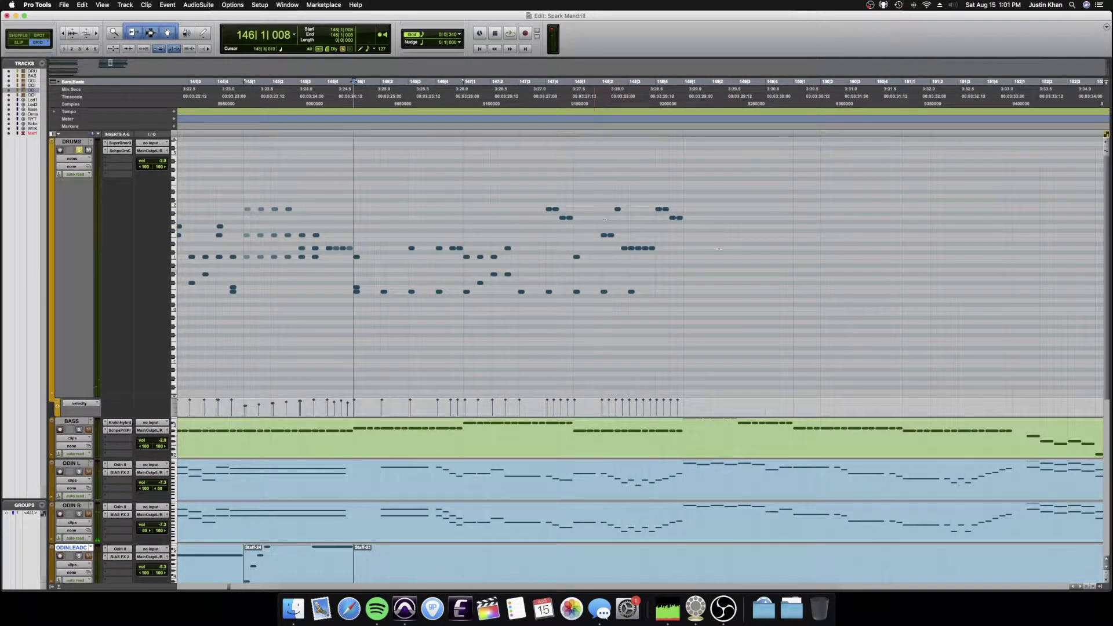
- Select the two lower-row DRUMS hits on beats 2 and 3 of bar 148, and hide the velocity lane
{"action": "key", "text": "r"}
{"action": "left_click", "coordinate": [675, 257]}
{"action": "key", "text": "t"}
{"action": "left_click_drag", "start_coordinate": [416, 288], "coordinate": [479, 294]}
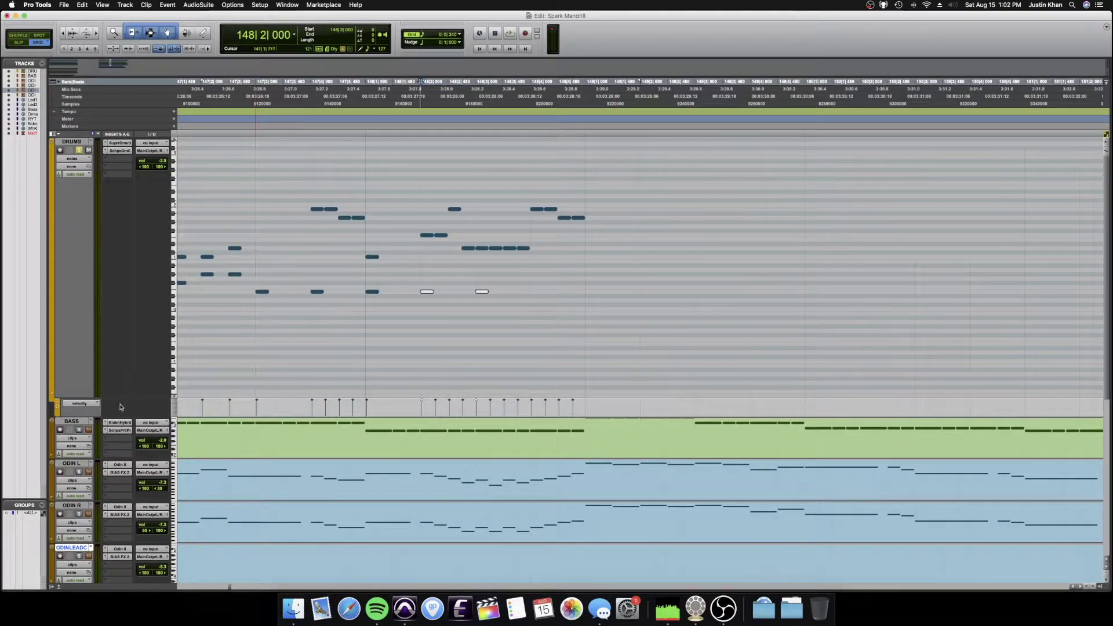
{"action": "left_click", "coordinate": [52, 396]}
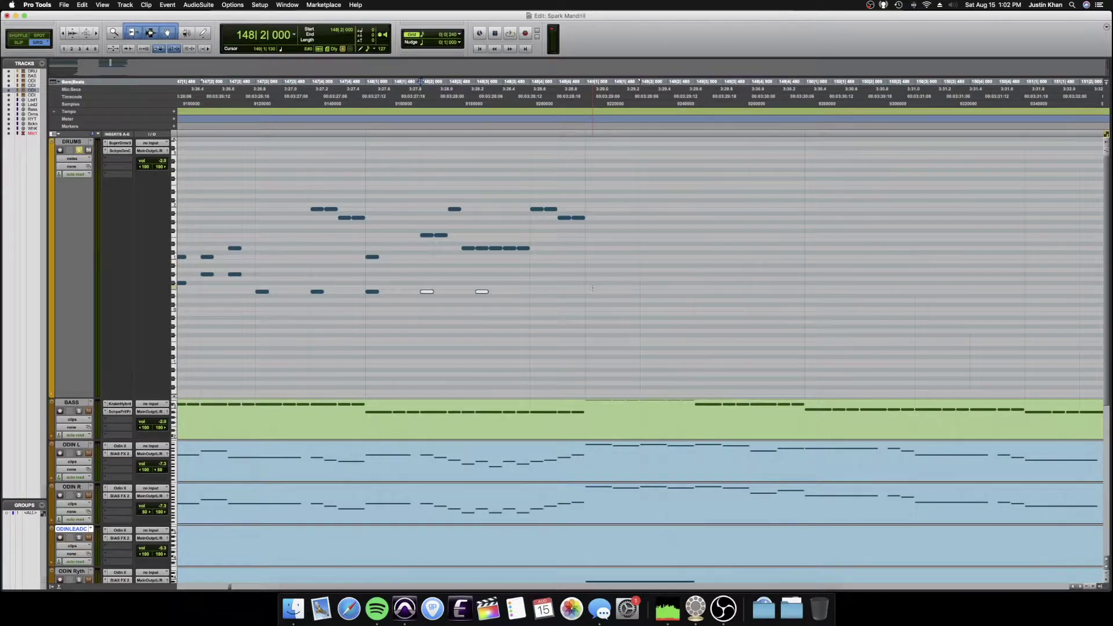
- Draw a row of eighth-note DRUMS hits across bar 149 with a moving lower row beneath it
{"action": "left_click", "coordinate": [592, 288]}
{"action": "left_click", "coordinate": [592, 257]}
{"action": "left_click", "coordinate": [618, 257]}
{"action": "left_click", "coordinate": [647, 257]}
{"action": "left_click", "coordinate": [674, 257]}
{"action": "key", "text": "super+d"}
{"action": "left_click", "coordinate": [591, 287]}
{"action": "left_click", "coordinate": [619, 291]}
{"action": "left_click_drag", "start_coordinate": [676, 292], "coordinate": [678, 300]}
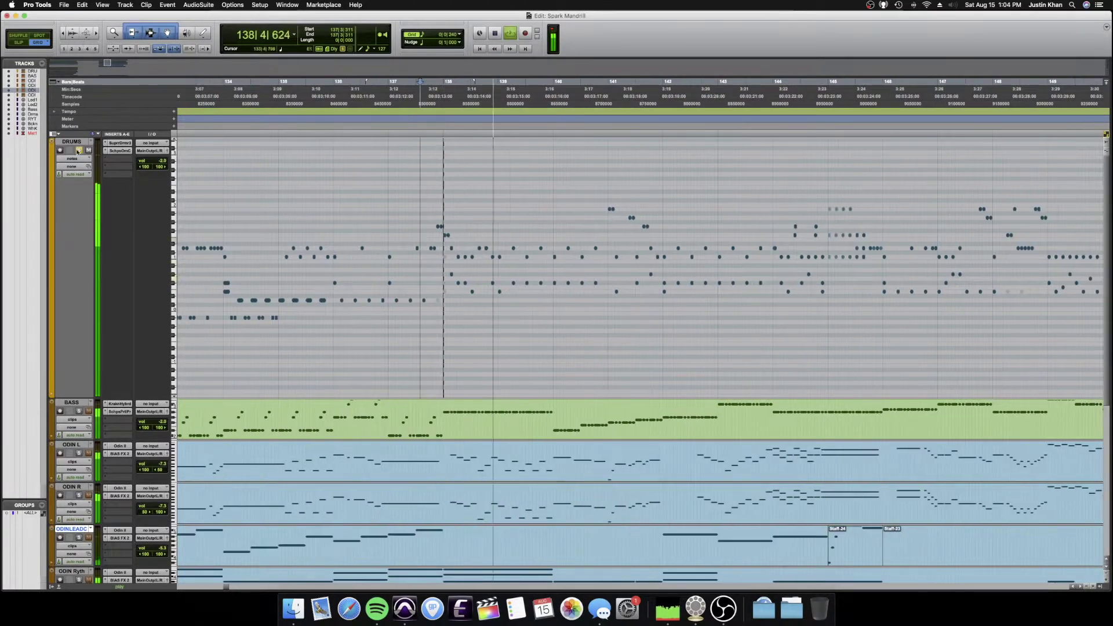
- Unsolo DRUMS and play the full mix from bar 137 through the end of bar 149
{"action": "left_click", "coordinate": [79, 151]}
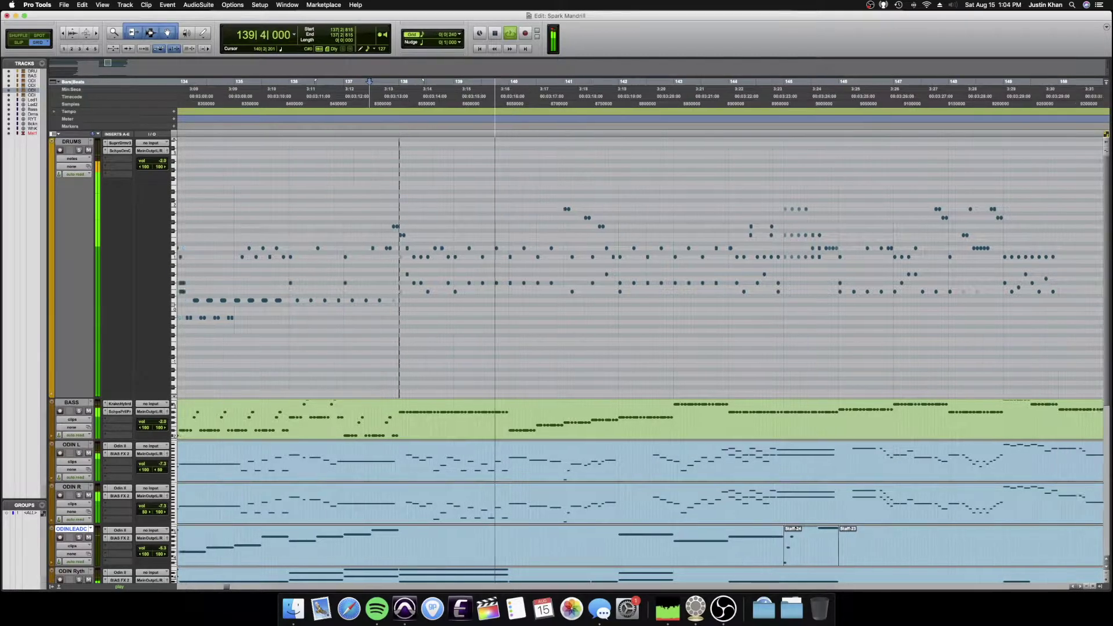
{"action": "scroll", "coordinate": [566, 303], "scroll_direction": "right", "scroll_amount": 3}
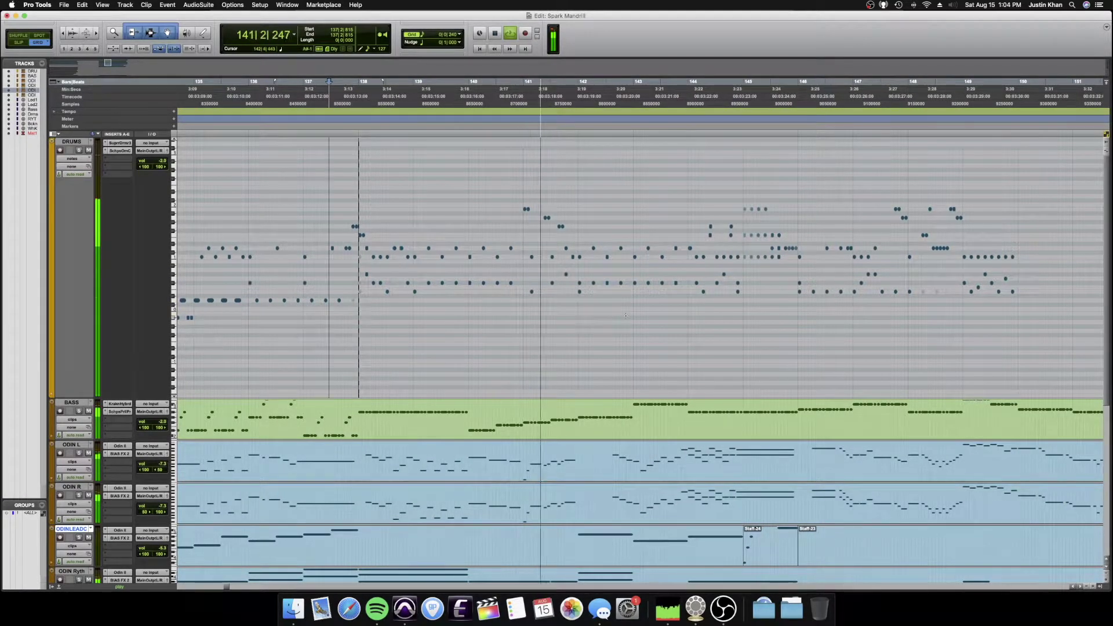
{"action": "scroll", "coordinate": [625, 315], "scroll_direction": "right", "scroll_amount": 3}
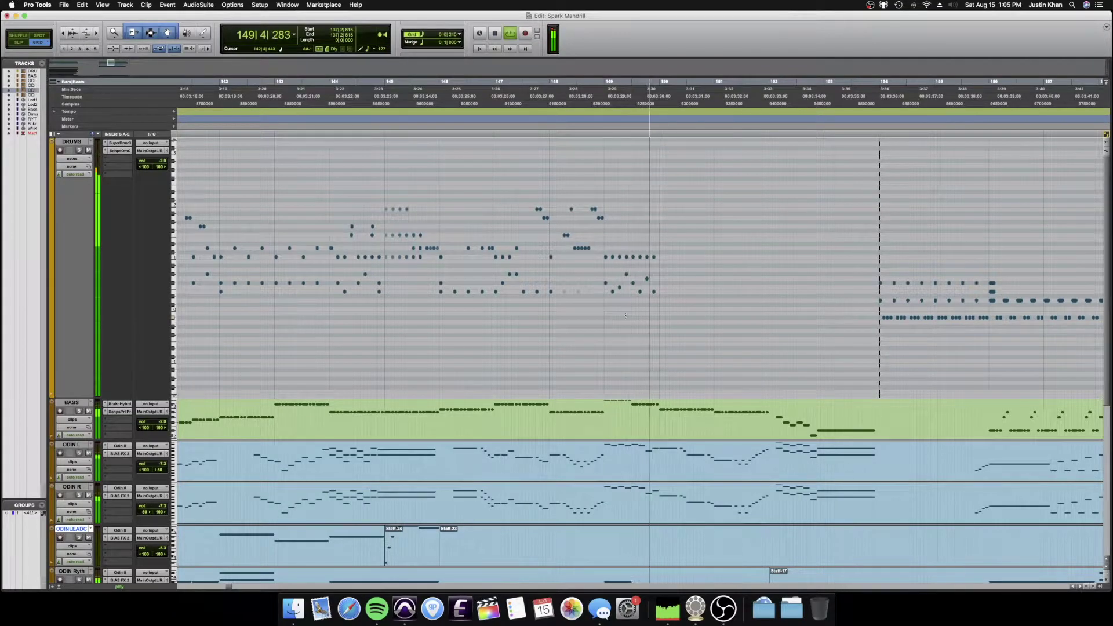
{"action": "key", "text": "space"}
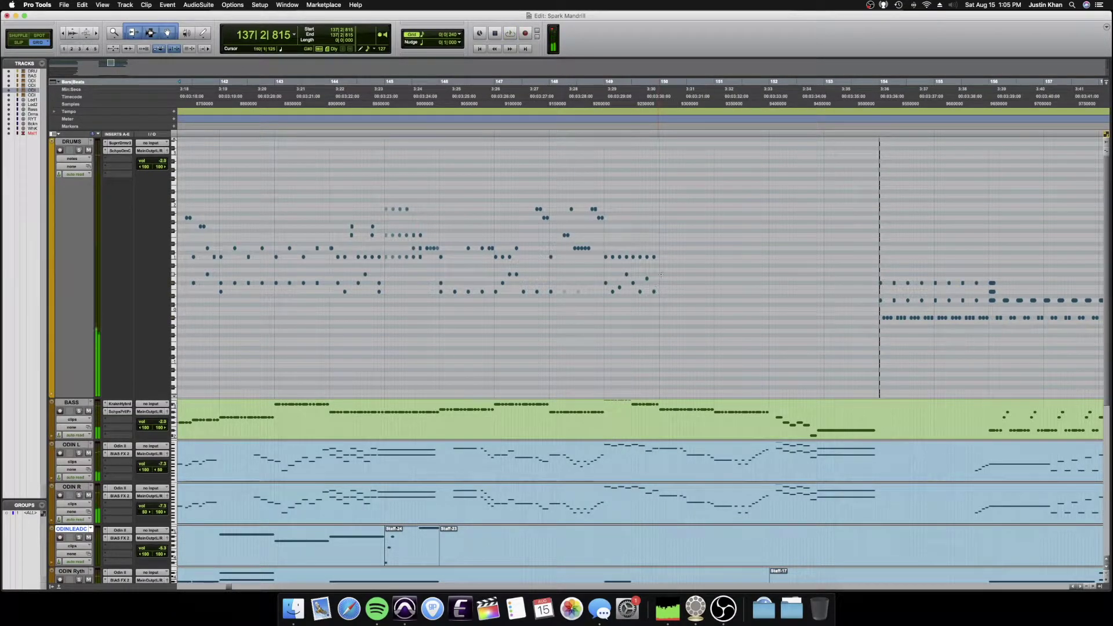
- Continue the DRUMS part from bar 150 through bar 152, with a descending fill ending bar 151 and eighth-note hits across bar 152
{"action": "left_click", "coordinate": [659, 284]}
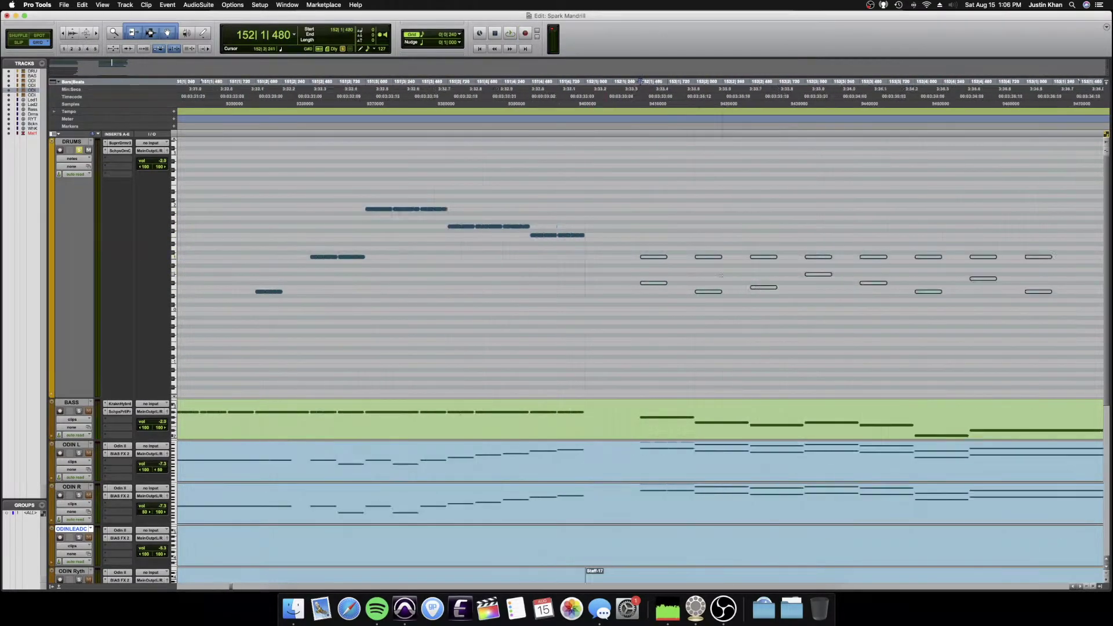
{"action": "left_click", "coordinate": [510, 250]}
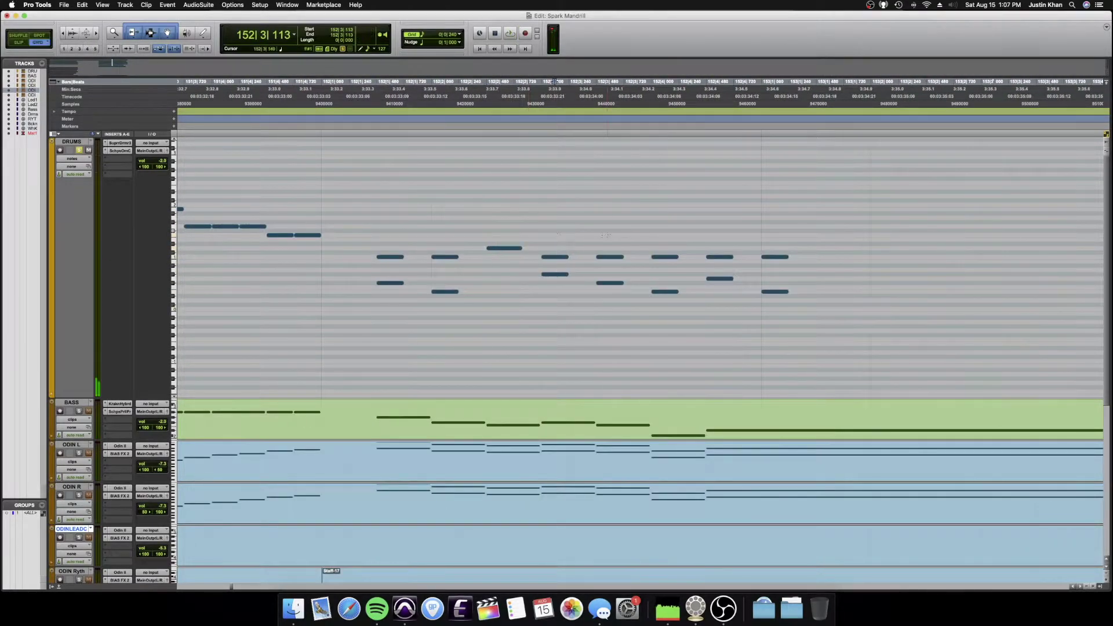
{"action": "left_click", "coordinate": [774, 291]}
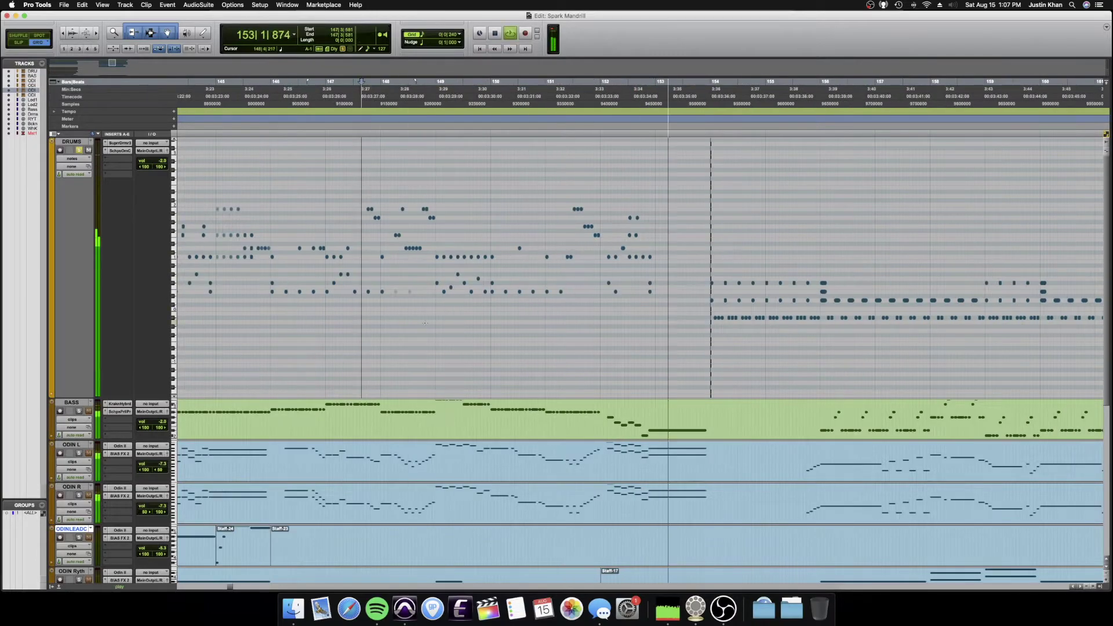
- Rework bar 152 of DRUMS into an even row of eighth-note hits with a moving lower row that closes on stacked low hits
{"action": "key", "text": "super+bracketright"}
{"action": "left_click", "coordinate": [548, 281]}
{"action": "mouse_move", "coordinate": [642, 238]}
{"action": "left_mouse_down"}
{"action": "mouse_move", "coordinate": [618, 259]}
{"action": "mouse_move", "coordinate": [651, 248]}
{"action": "left_mouse_up"}
{"action": "key", "text": "F4"}
{"action": "key", "text": "super+bracketright"}
{"action": "left_click", "coordinate": [765, 257]}
{"action": "left_click", "coordinate": [765, 275]}
{"action": "key", "text": "super+bracketleft"}
{"action": "key", "text": "super+bracketleft"}
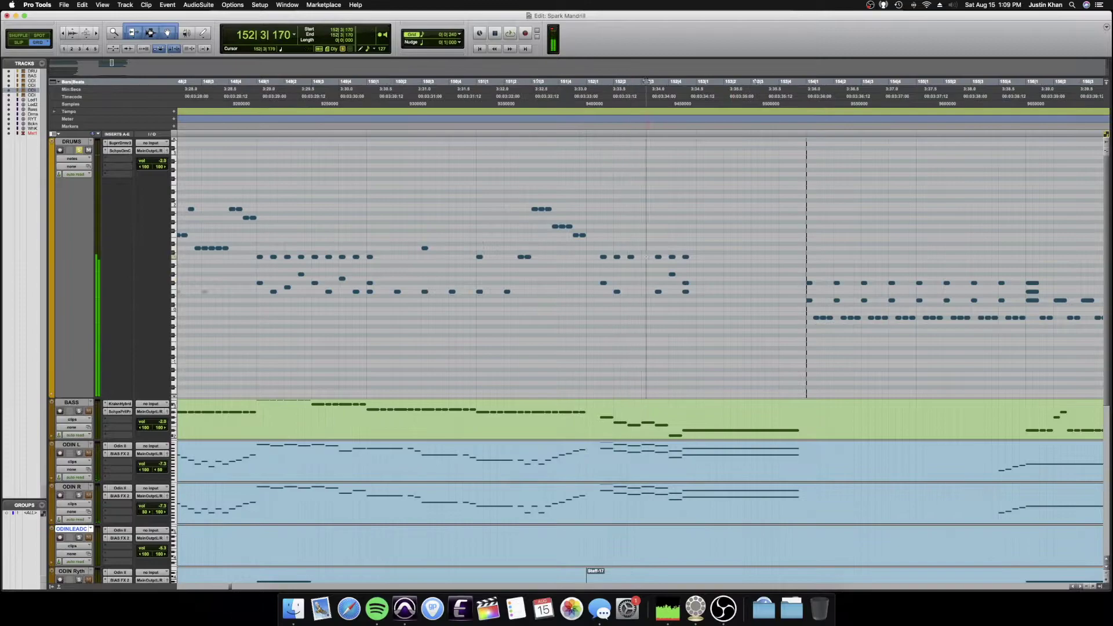
- Play back the new DRUMS hits, unsolo the track, and play the full mix from the end of bar 120 into bar 153
{"action": "left_click", "coordinate": [227, 286]}
{"action": "key", "text": "space"}
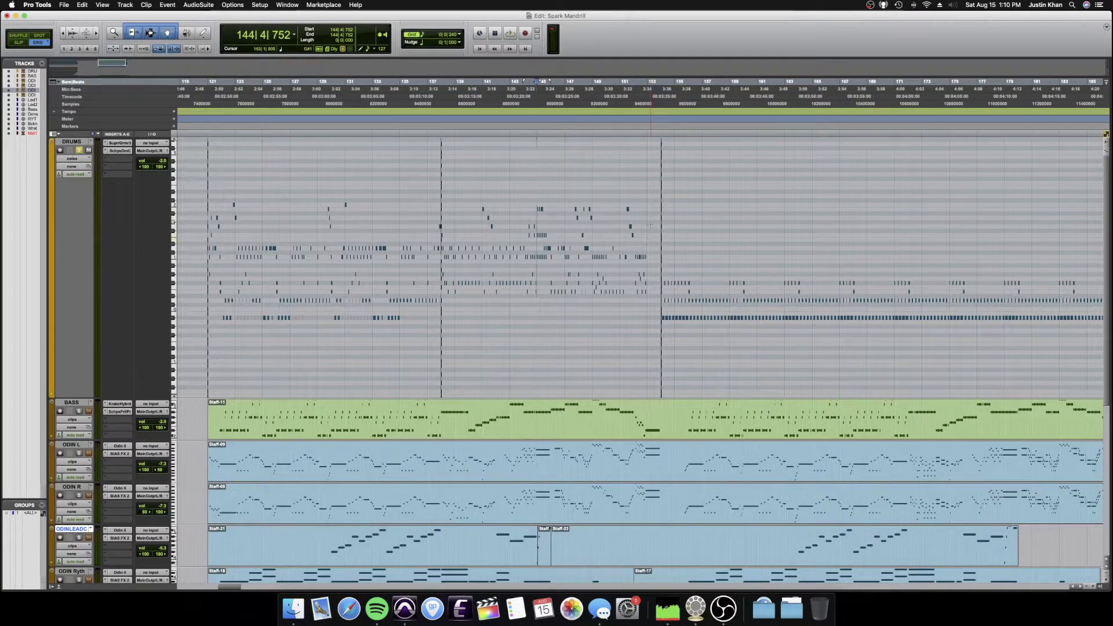
{"action": "left_click", "coordinate": [81, 151]}
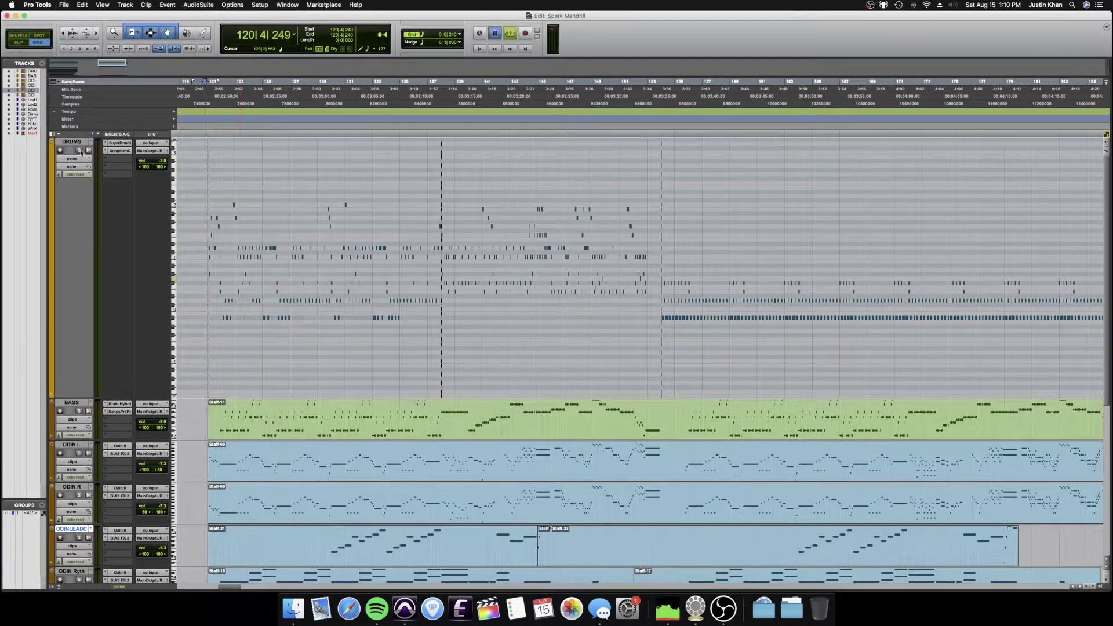
{"action": "key", "text": "space"}
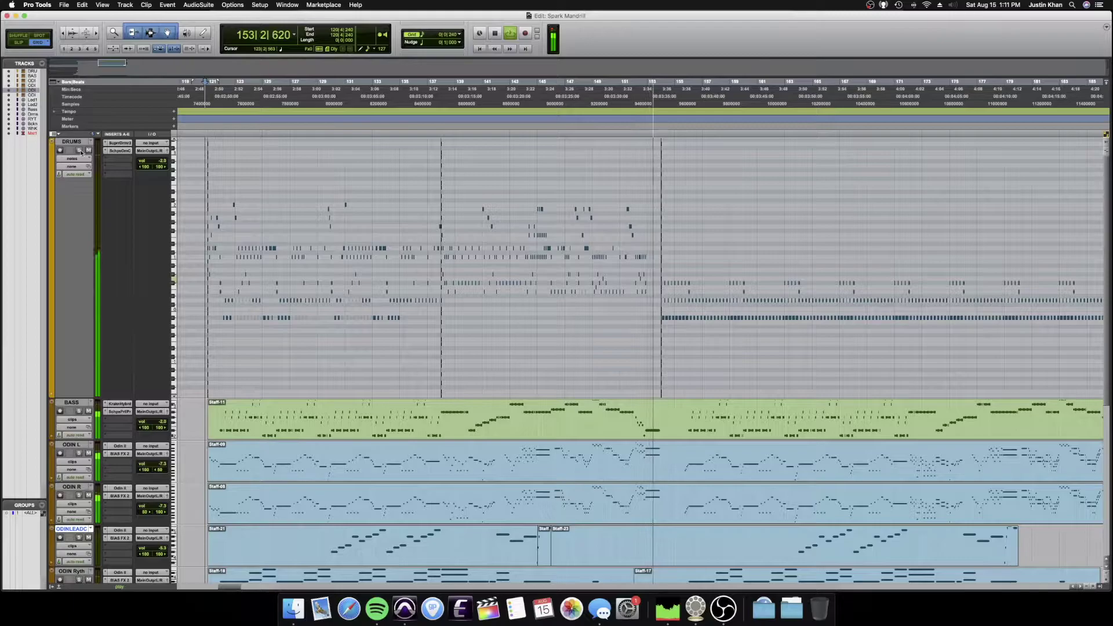
{"action": "key", "text": "space"}
- Move the last DRUMS hit of the bar 151 fill to a lower row and stack two high hits above it
{"action": "left_click", "coordinate": [631, 252]}
{"action": "key", "text": "t"}
{"action": "key", "text": "t"}
{"action": "key", "text": "t"}
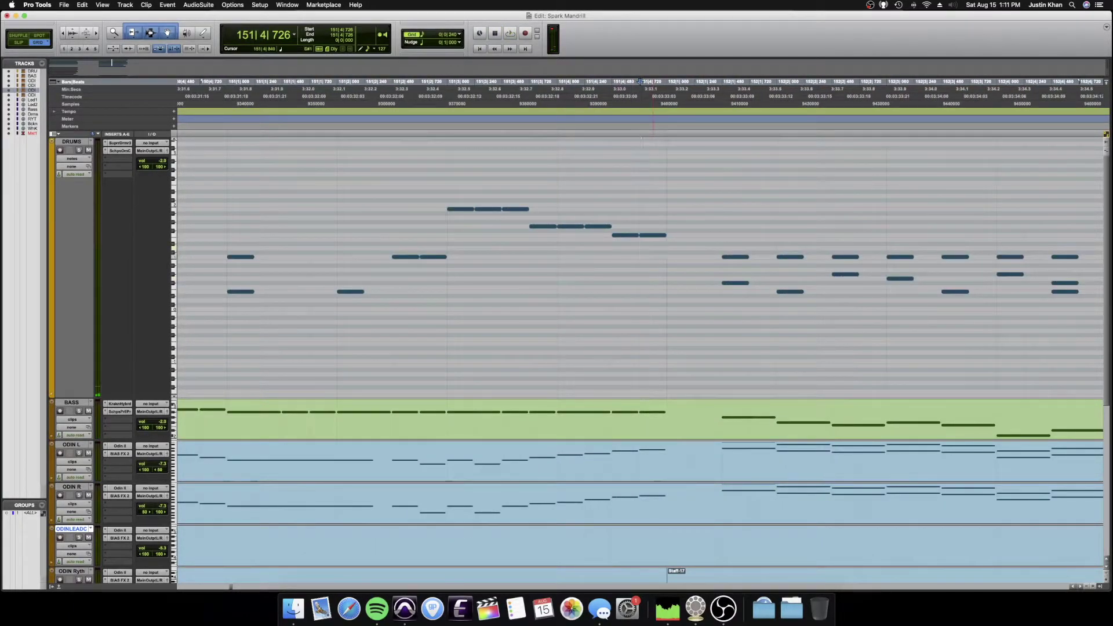
{"action": "left_click_drag", "start_coordinate": [657, 237], "coordinate": [657, 258]}
{"action": "left_click_drag", "start_coordinate": [650, 163], "coordinate": [652, 162]}
- Play the revised bar 151 fill, save the session, and play the mix from the end of bar 149 through bar 152
{"action": "left_click", "coordinate": [367, 162]}
{"action": "key", "text": "space"}
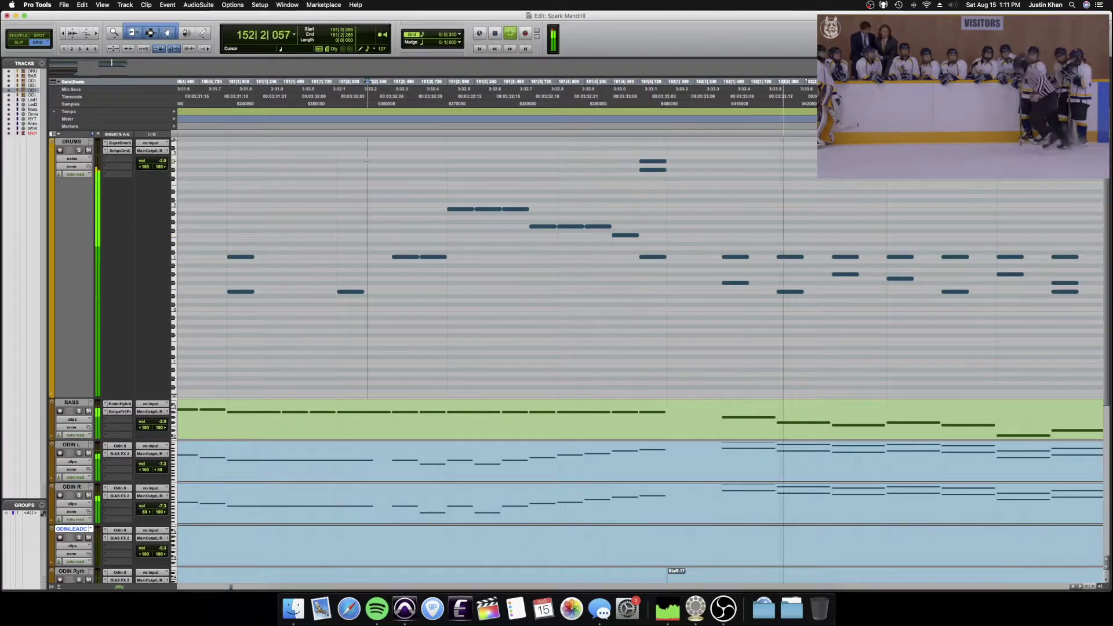
{"action": "key", "text": "space"}
{"action": "key", "text": "super+s"}
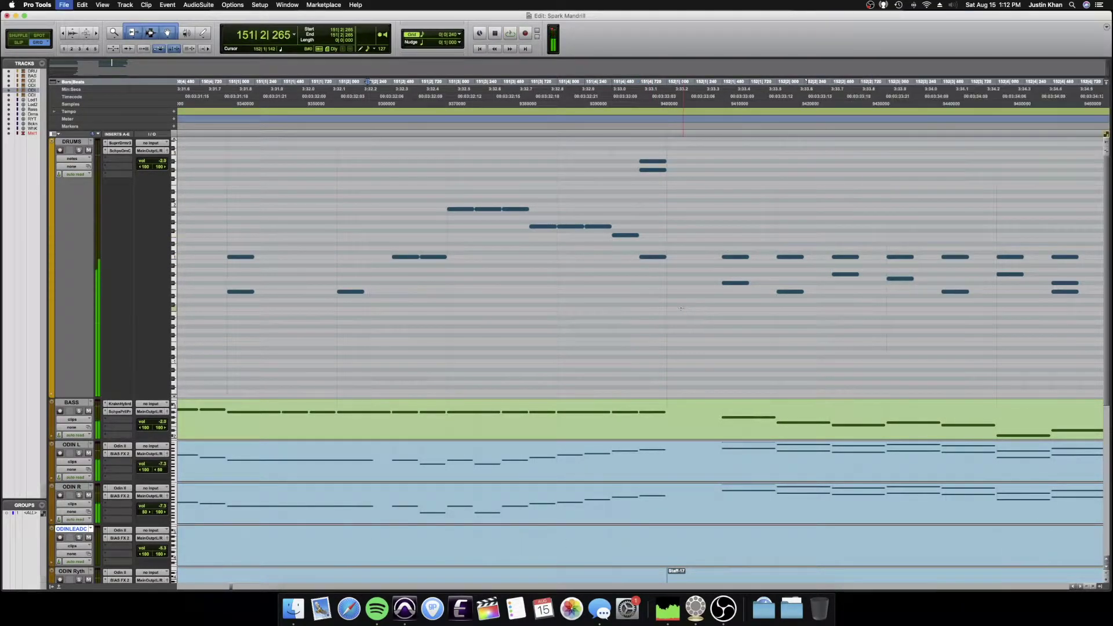
{"action": "key", "text": "super+bracketleft"}
{"action": "key", "text": "super+bracketleft"}
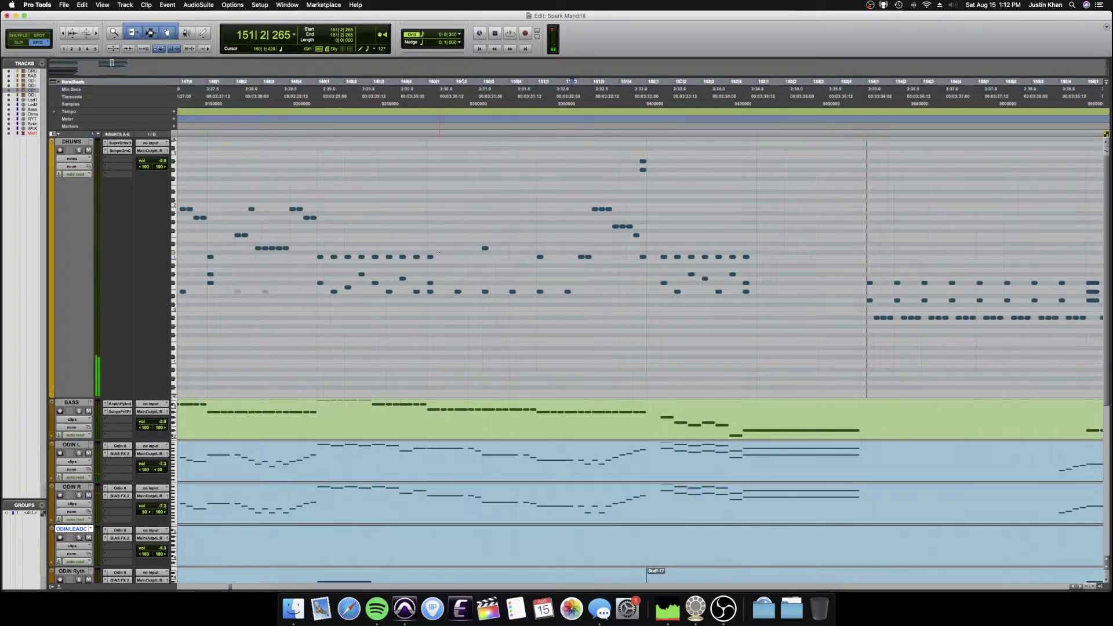
{"action": "key", "text": "space"}
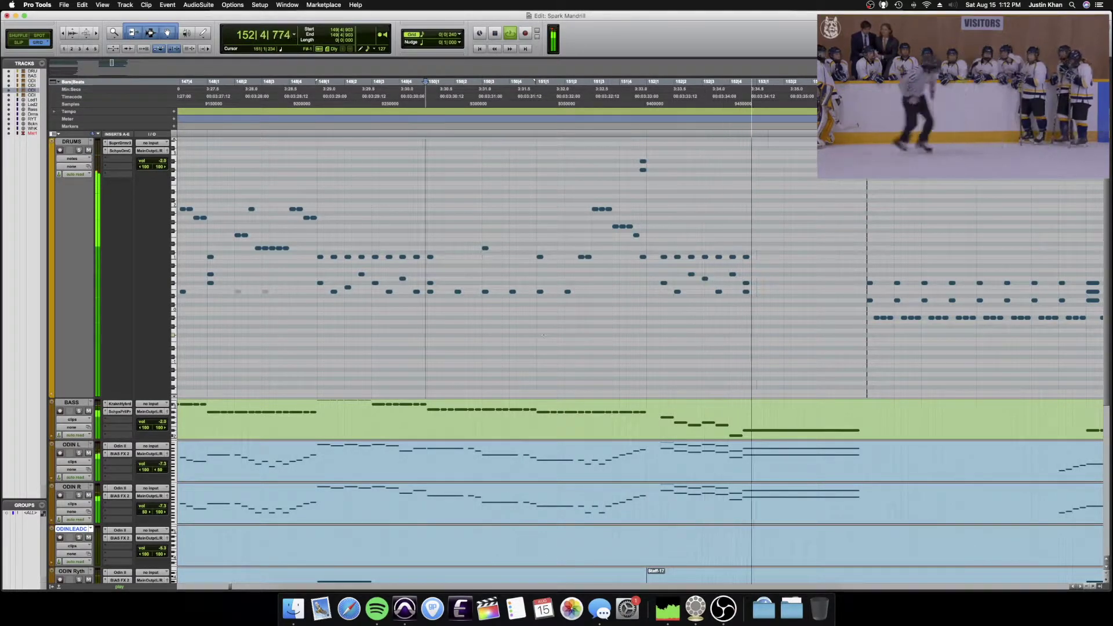
{"action": "key", "text": "space"}
- Rename the Who Knows MIDI track as STUPID DRUMMER
{"action": "key", "text": "super+bracketleft"}
{"action": "key", "text": "super+bracketleft"}
{"action": "key", "text": "super+bracketleft"}
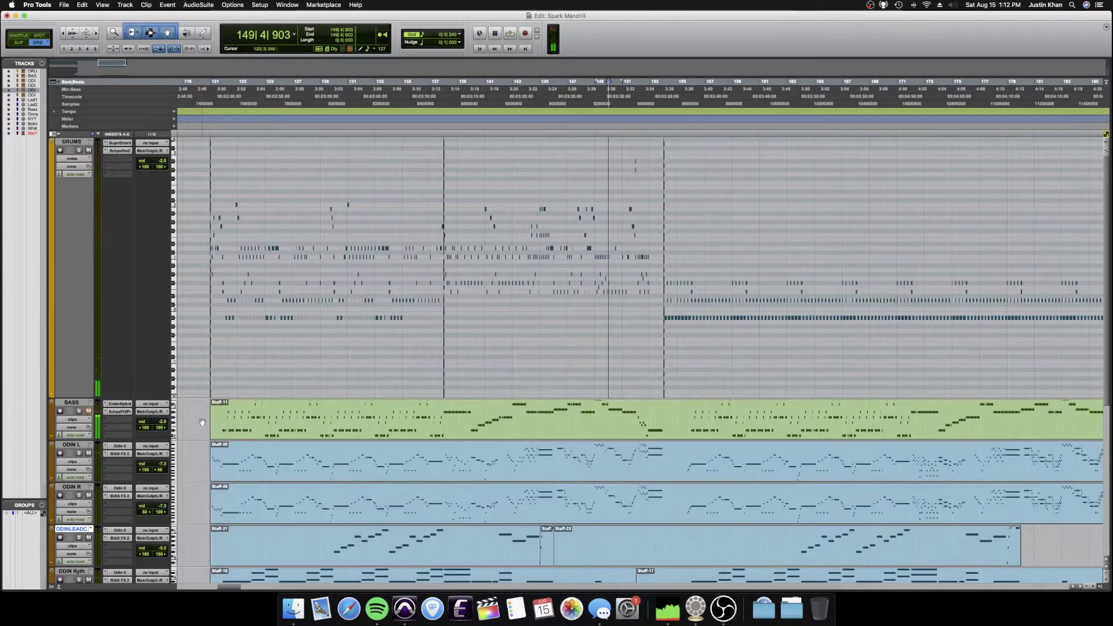
{"action": "scroll", "coordinate": [207, 408], "scroll_direction": "down", "scroll_amount": 5}
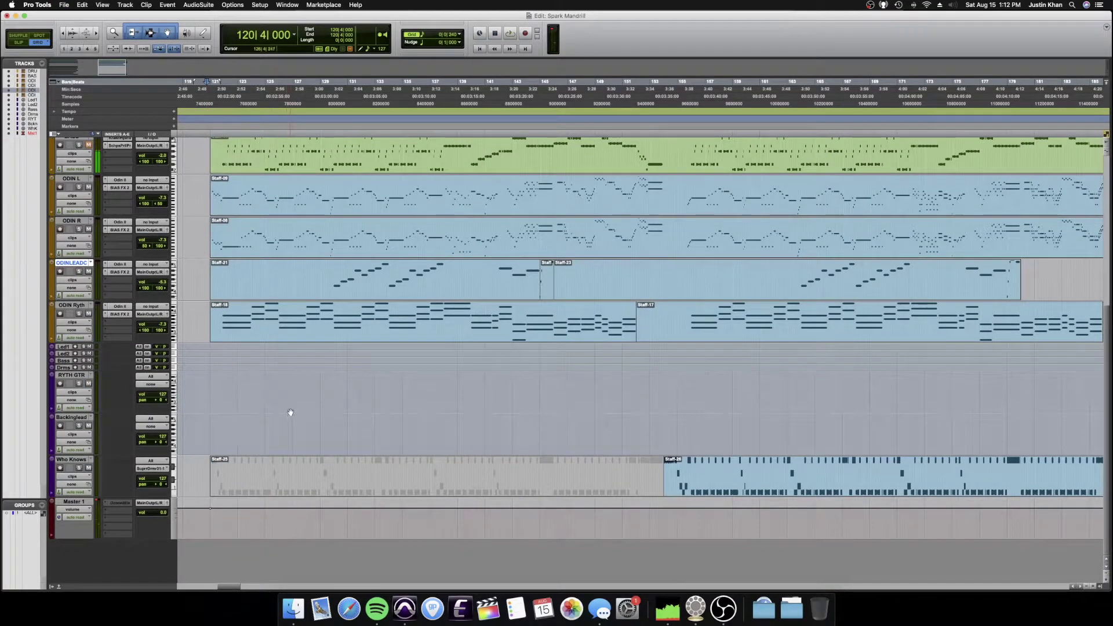
{"action": "double_click", "coordinate": [76, 463]}
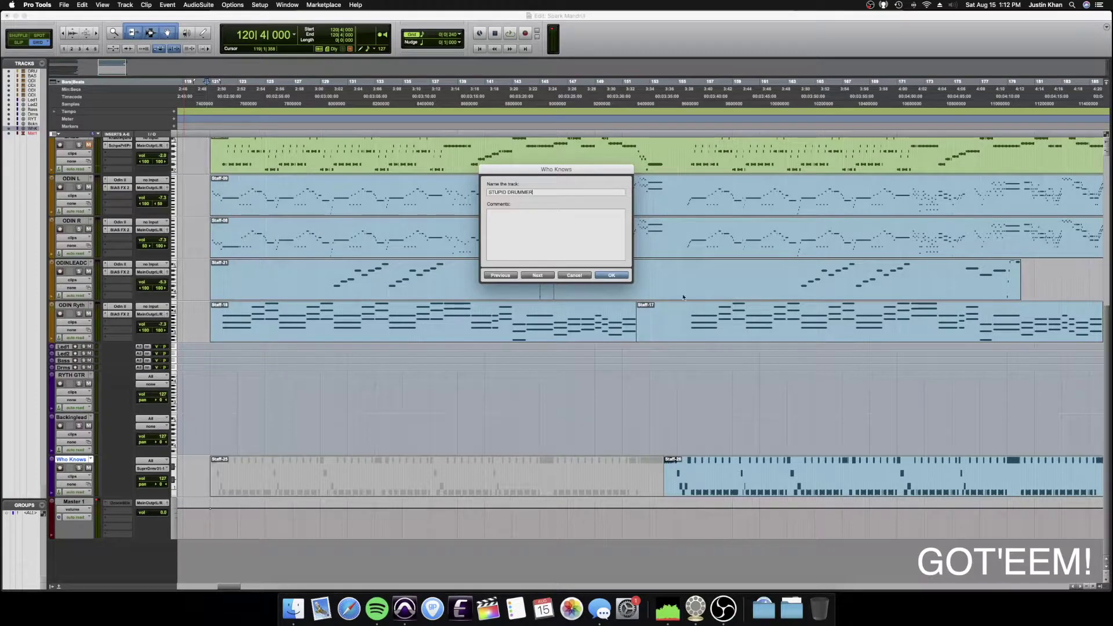
{"action": "left_click", "coordinate": [611, 276]}
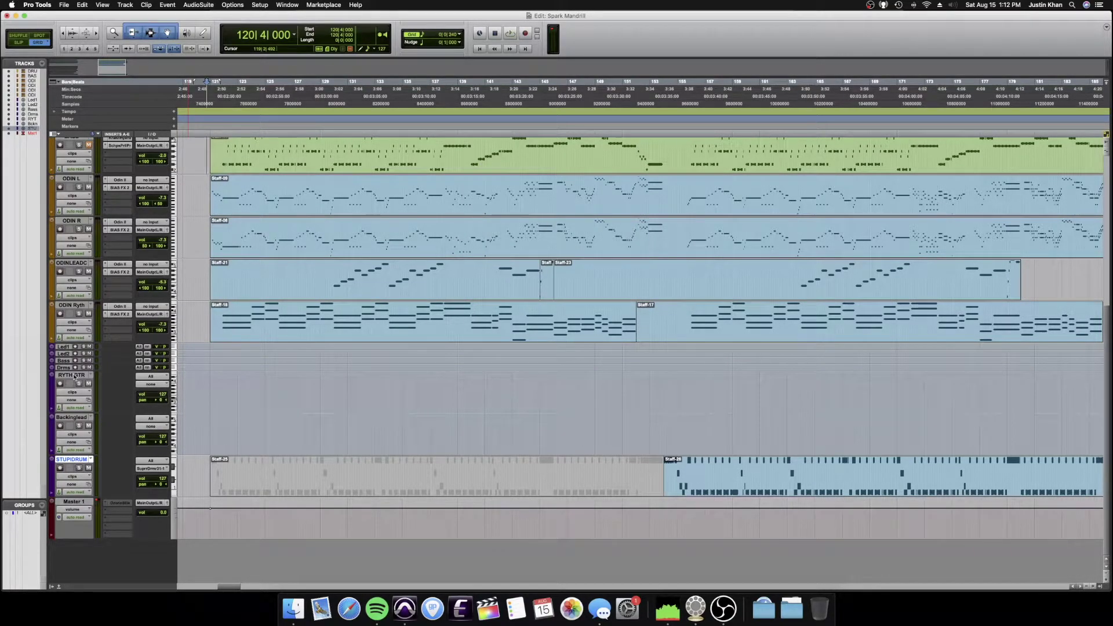
- Shrink the RYTH GTR and Backinglead tracks, and set DRUMS to medium height in clips view
{"action": "left_click", "coordinate": [74, 376]}
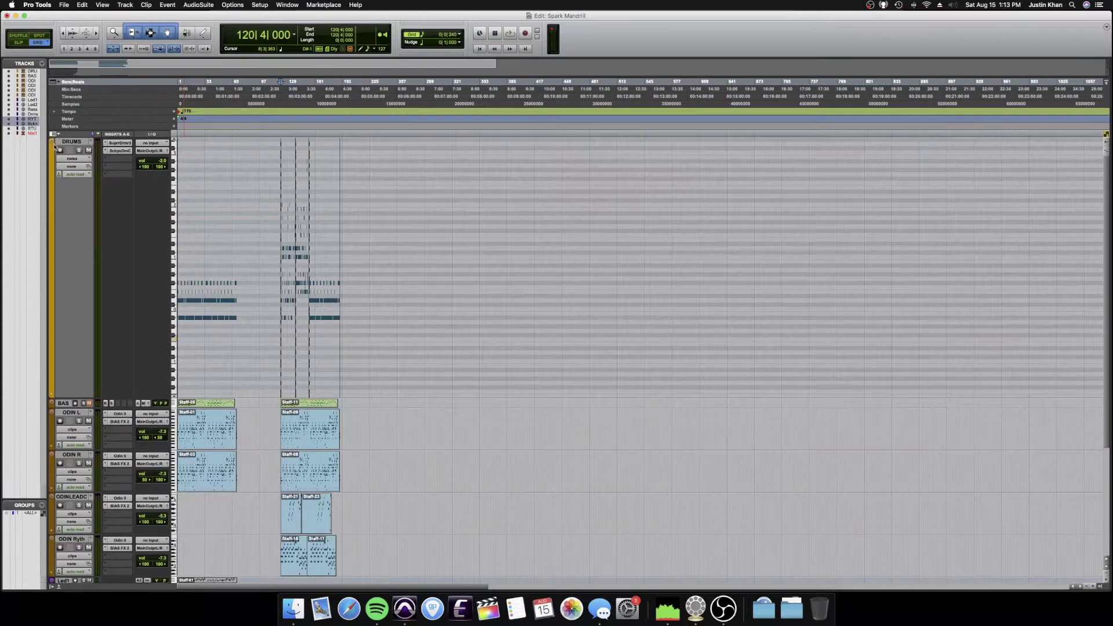
{"action": "left_click", "coordinate": [53, 142]}
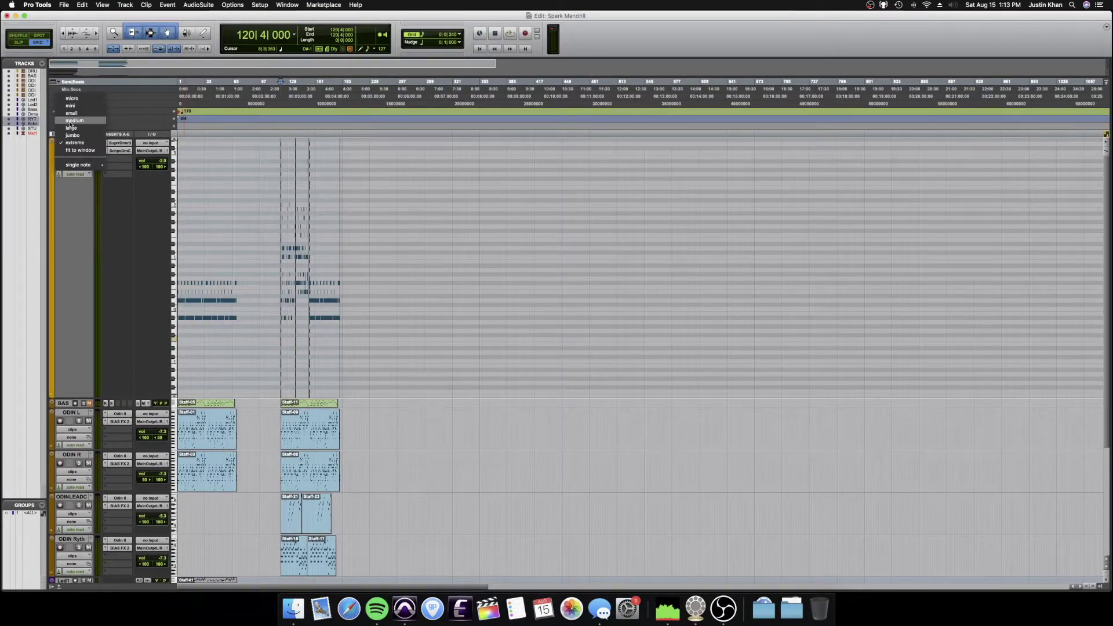
{"action": "left_click", "coordinate": [70, 122]}
{"action": "left_click", "coordinate": [85, 158]}
{"action": "left_click", "coordinate": [86, 151]}
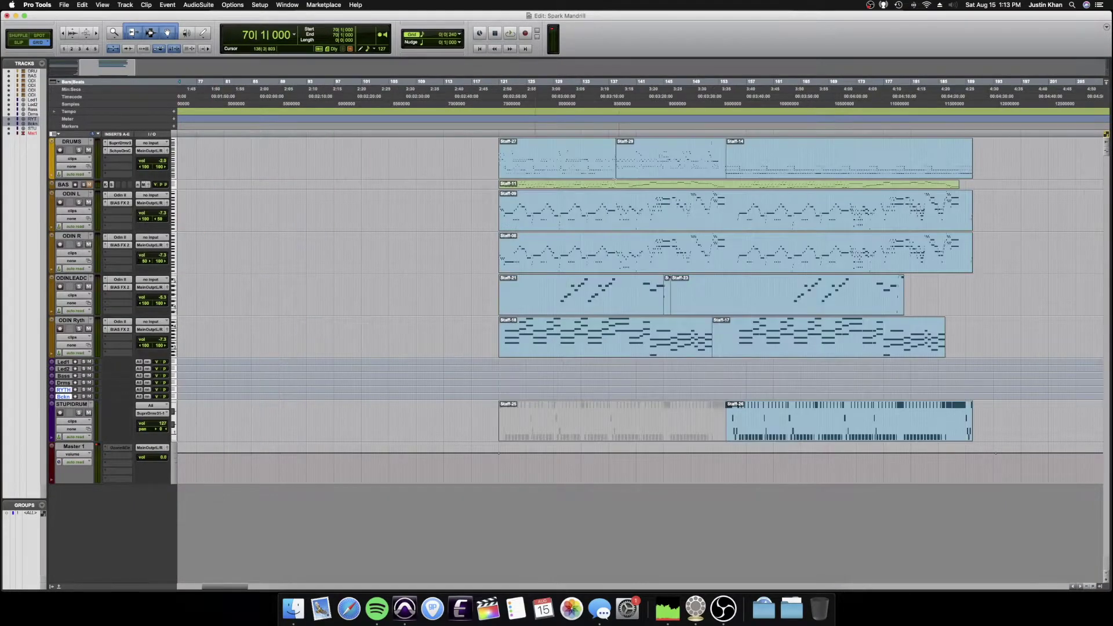
- Enlarge the BASS track to medium height, matching DRUMS
{"action": "left_click", "coordinate": [52, 185]}
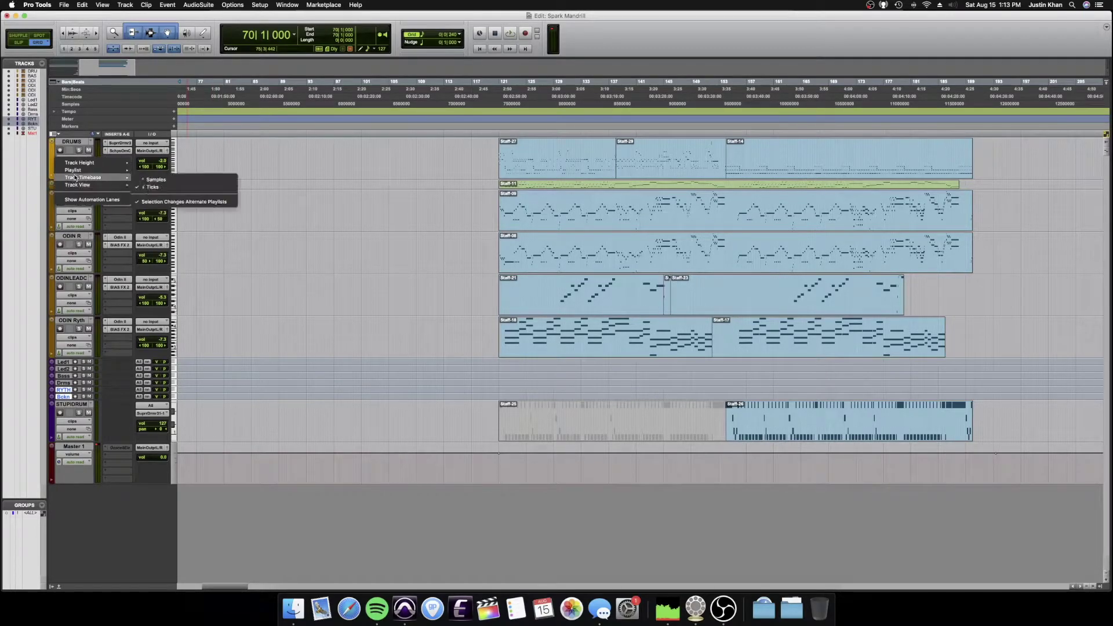
{"action": "mouse_move", "coordinate": [81, 165]}
{"action": "left_click", "coordinate": [144, 185]}
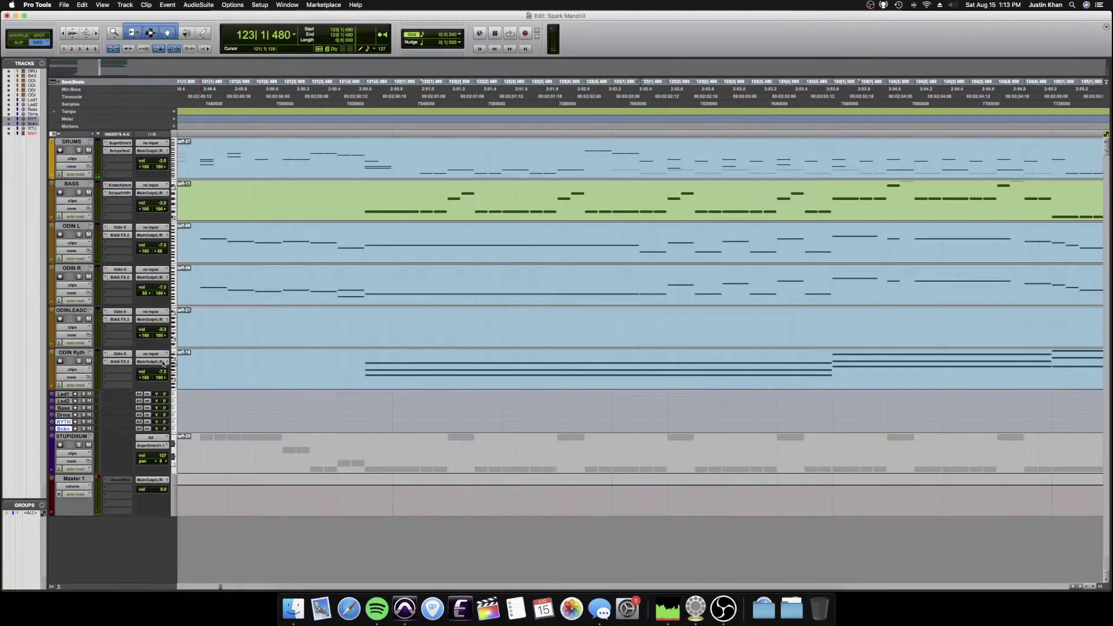
- Show the velocity lane beneath ODIN Ryth from its notes view, and return the track to clips view
{"action": "left_click", "coordinate": [74, 368]}
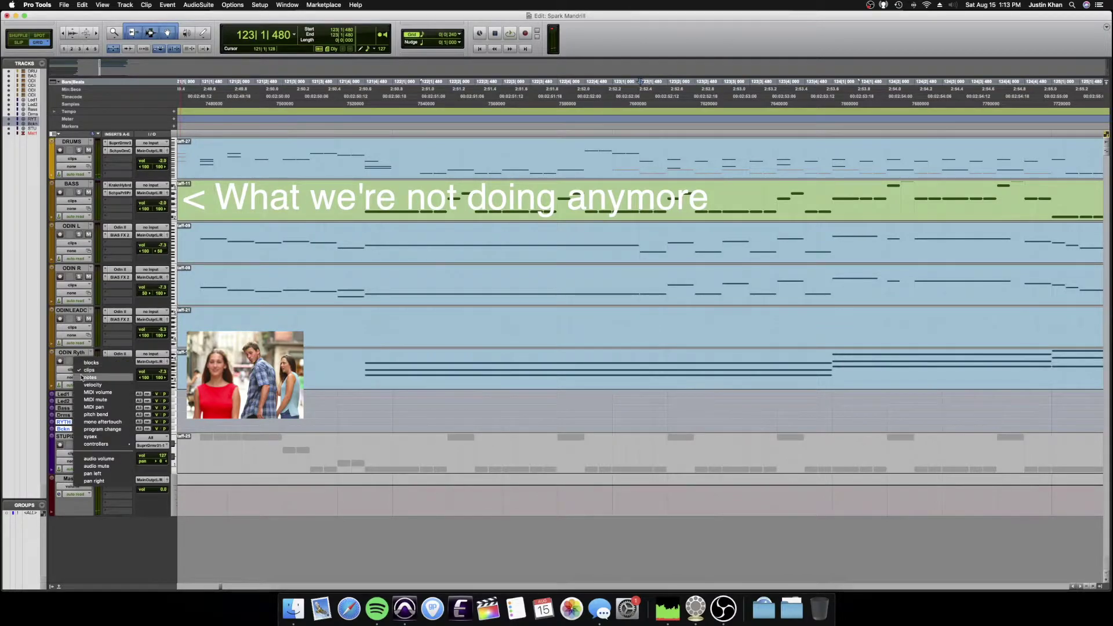
{"action": "left_click", "coordinate": [82, 377]}
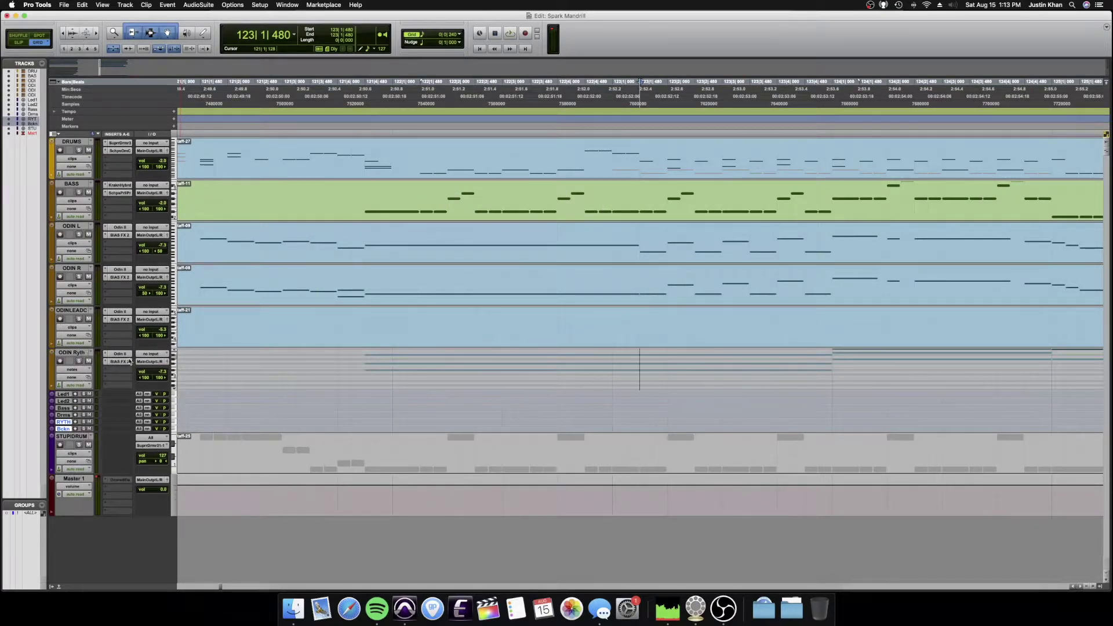
{"action": "left_click", "coordinate": [51, 385]}
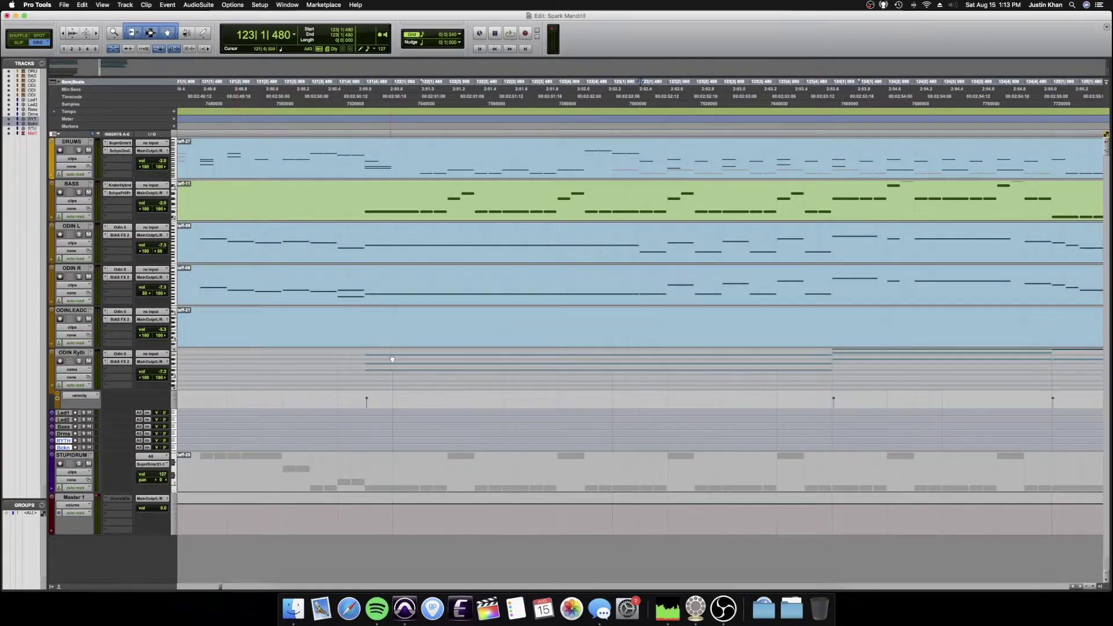
{"action": "left_click", "coordinate": [80, 371]}
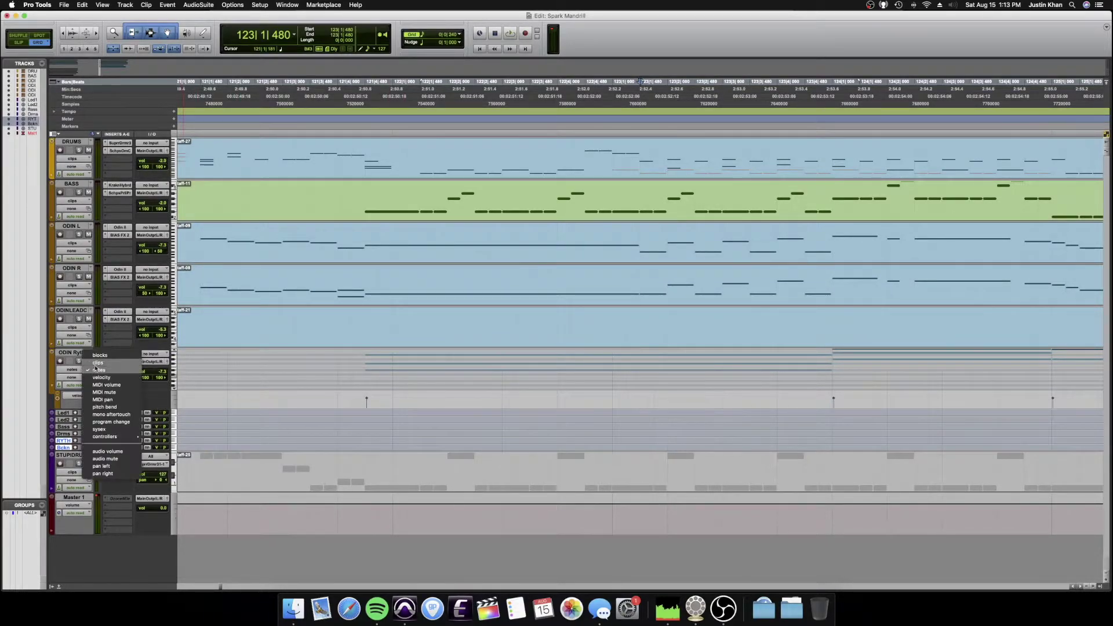
{"action": "left_click", "coordinate": [82, 362]}
- Select the ODIN Ryth clip starting at bar 121 and set all its note-on velocities to 124 with Change Velocity
{"action": "left_click", "coordinate": [465, 381]}
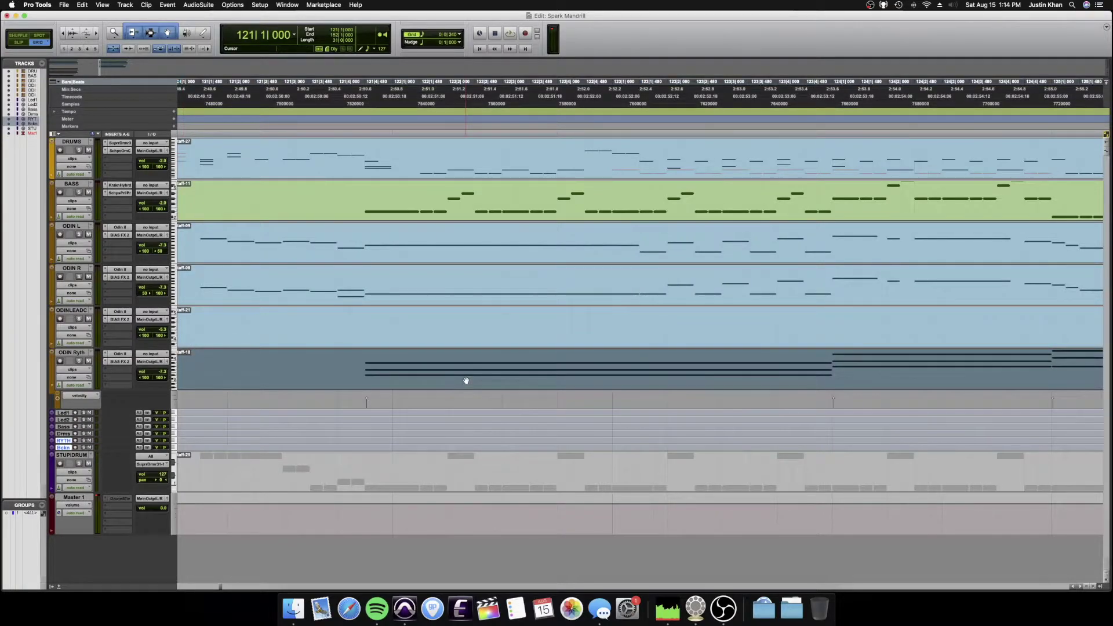
{"action": "key", "text": "super+bracketleft"}
{"action": "key", "text": "super+bracketleft"}
{"action": "key", "text": "super+bracketleft"}
{"action": "key", "text": "super+bracketleft"}
{"action": "key", "text": "super+bracketleft"}
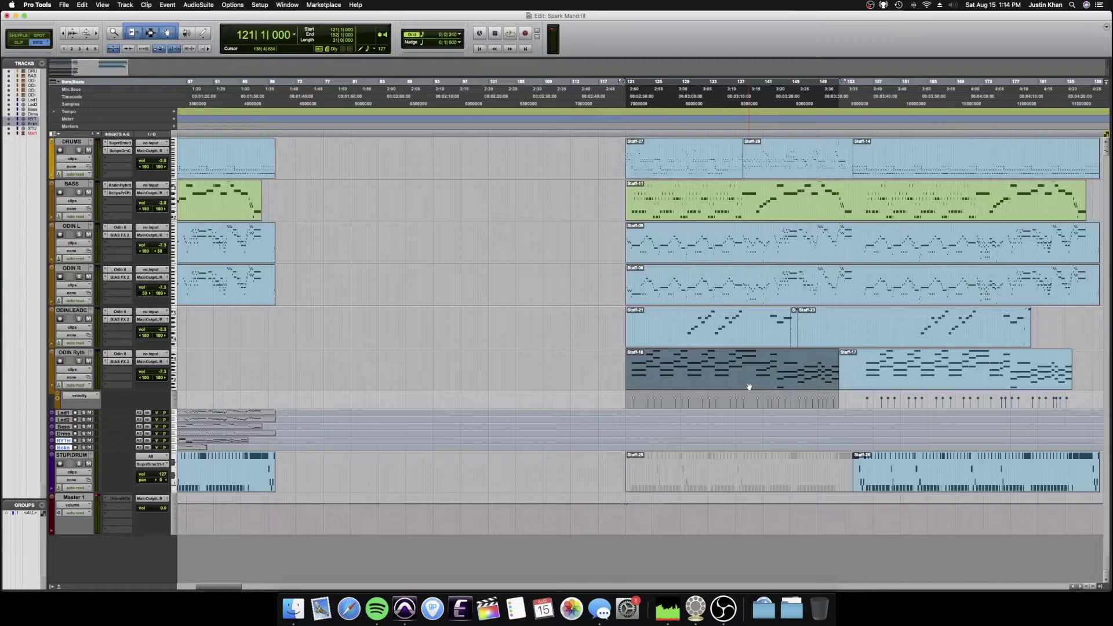
{"action": "key", "text": "alt+4"}
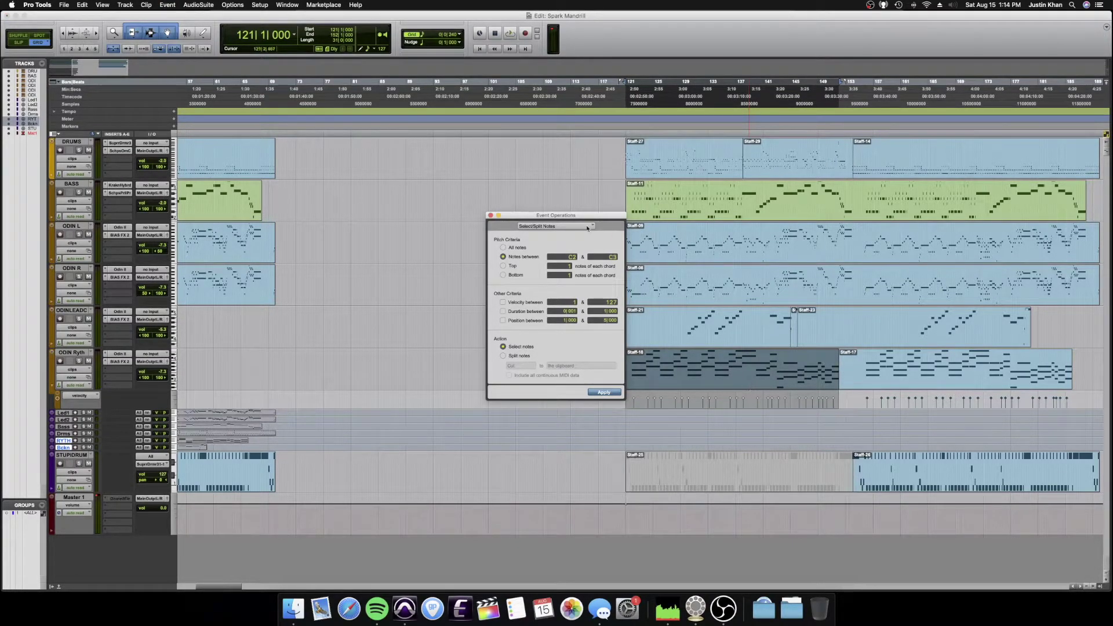
{"action": "left_click", "coordinate": [587, 227]}
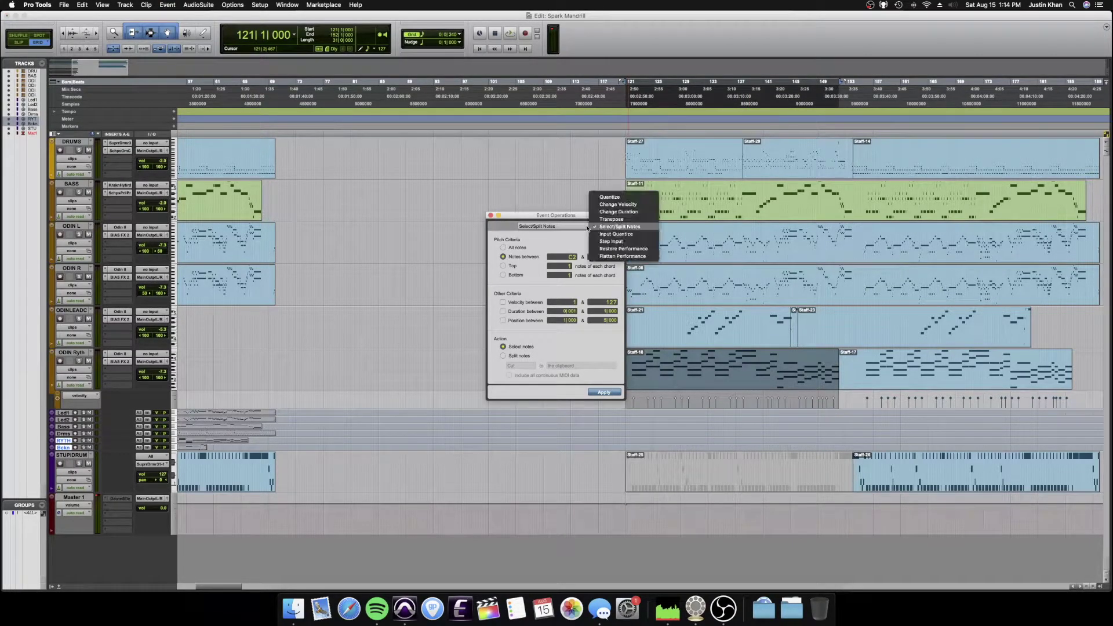
{"action": "left_click", "coordinate": [627, 220]}
{"action": "left_click", "coordinate": [597, 226]}
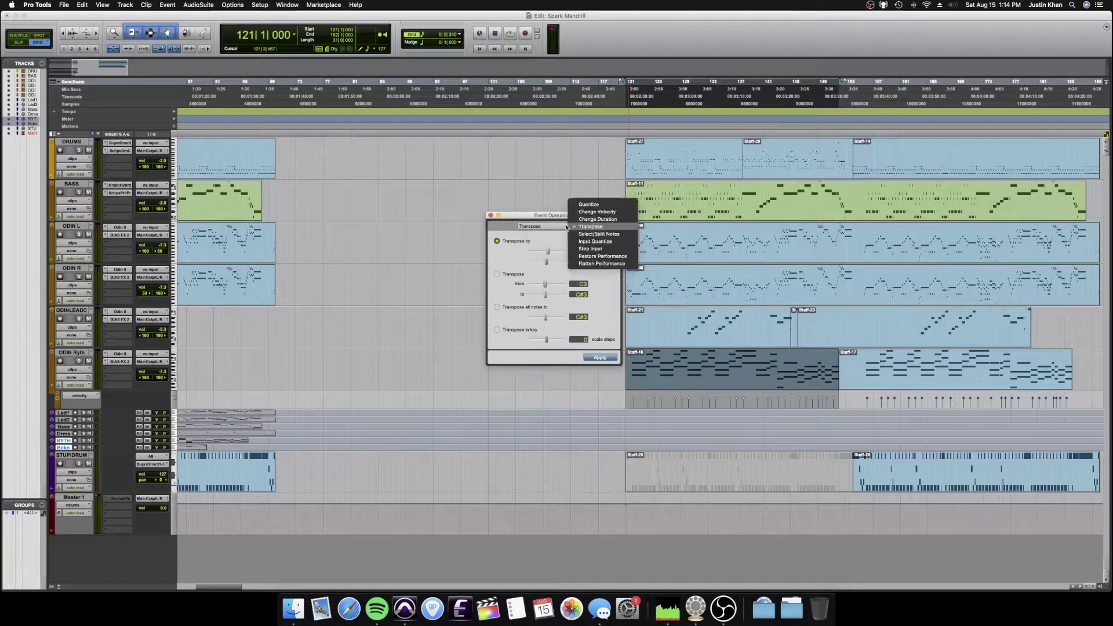
{"action": "left_click", "coordinate": [598, 214]}
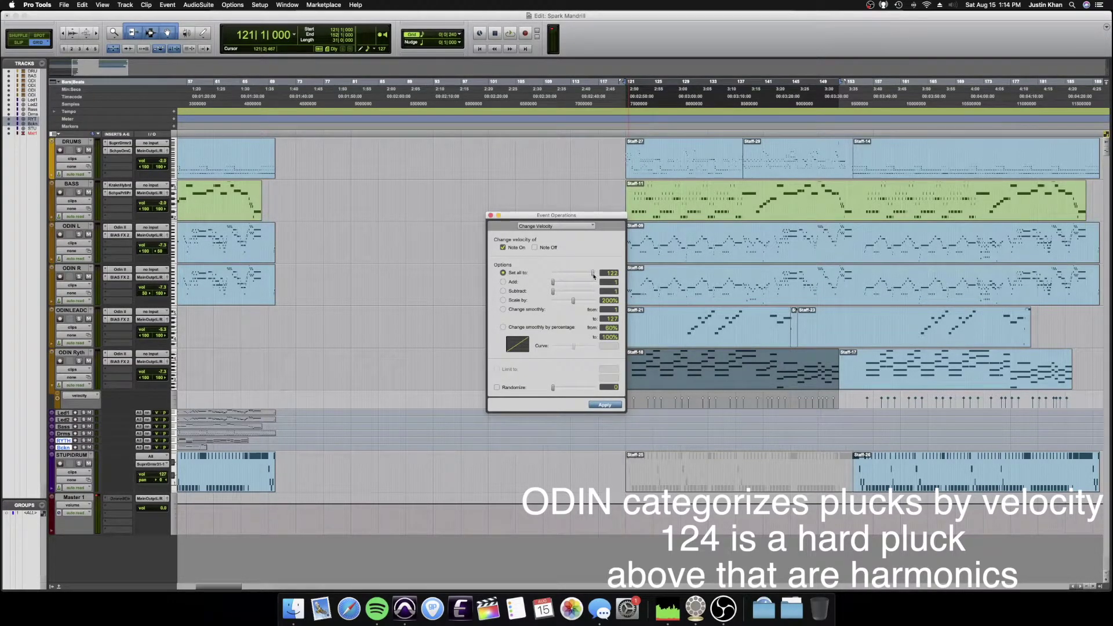
{"action": "left_click_drag", "start_coordinate": [593, 276], "coordinate": [593, 276]}
- Solo ODIN Ryth, play it from bar 121, and close the Event Operations window
{"action": "left_click", "coordinate": [79, 361]}
{"action": "key", "text": "space"}
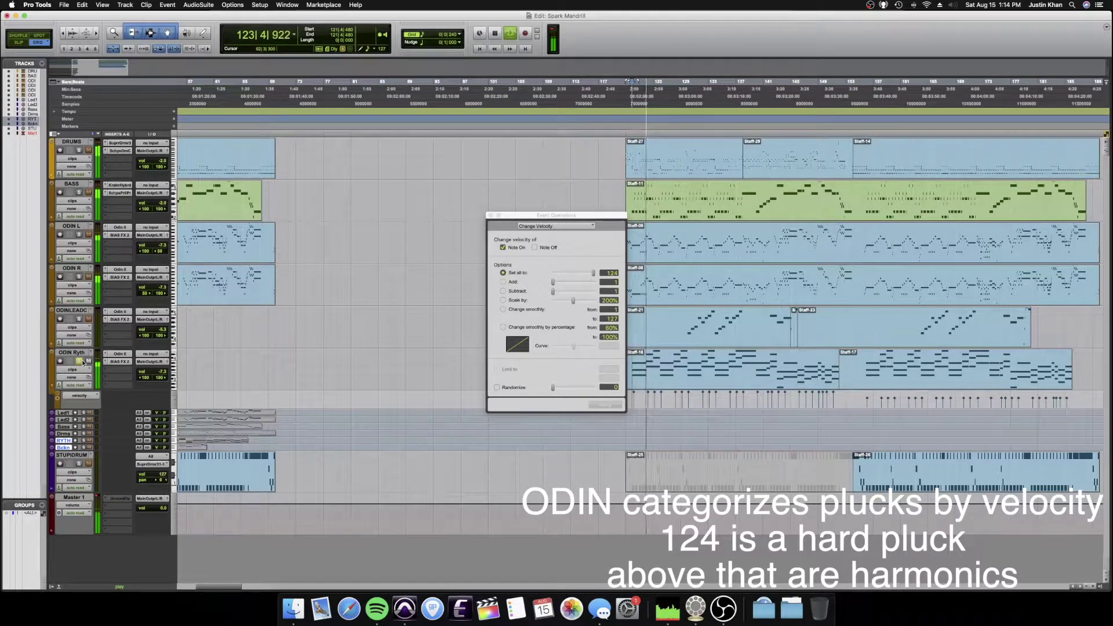
{"action": "left_click", "coordinate": [490, 216]}
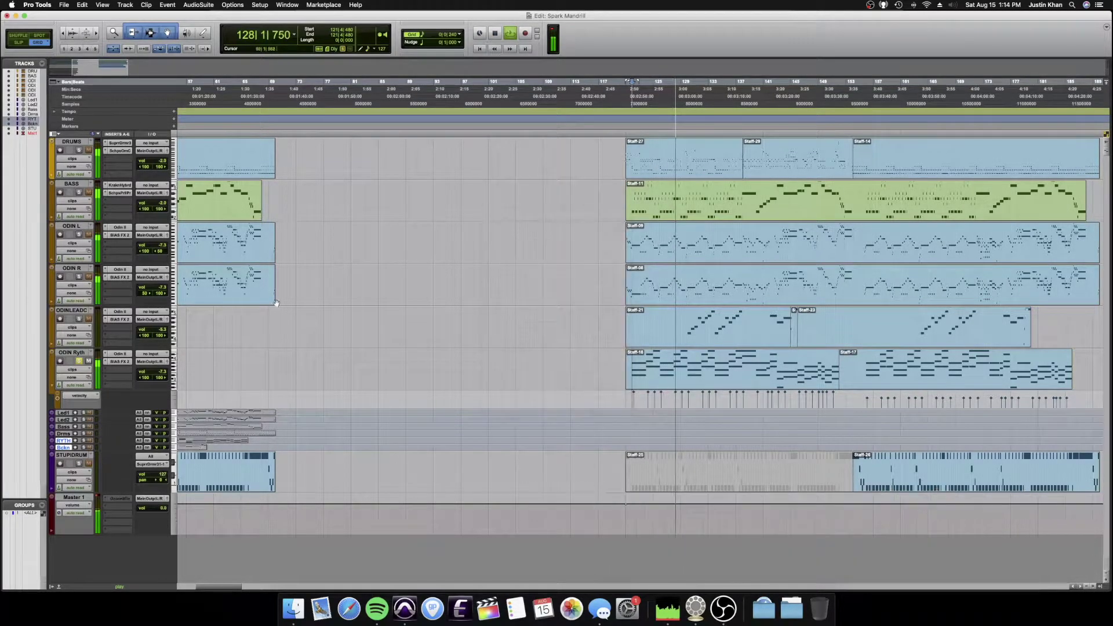
- Load the Metal preset Howl at the MOON in ODIN Ryth's BIAS FX 2 and play the song from bar 121
{"action": "left_click", "coordinate": [115, 361]}
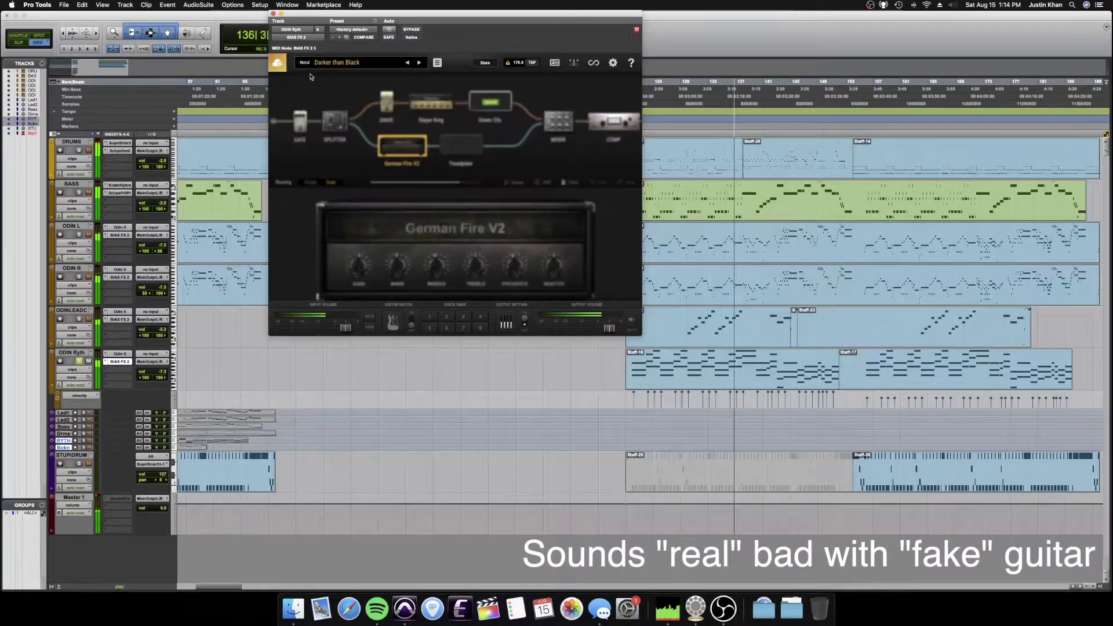
{"action": "left_click", "coordinate": [309, 67]}
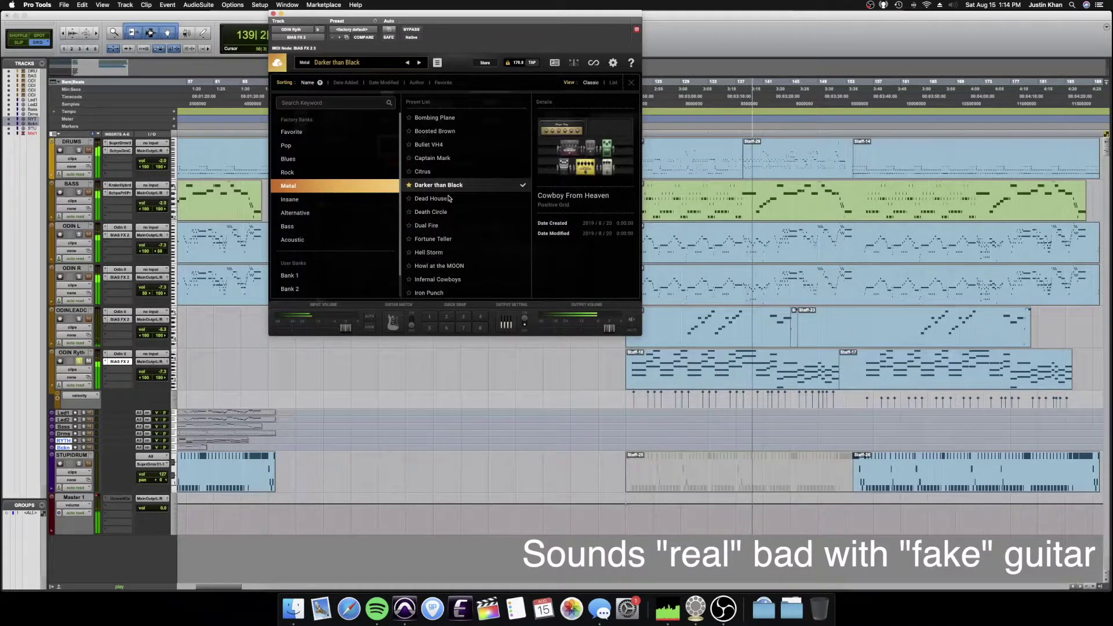
{"action": "left_click", "coordinate": [447, 268]}
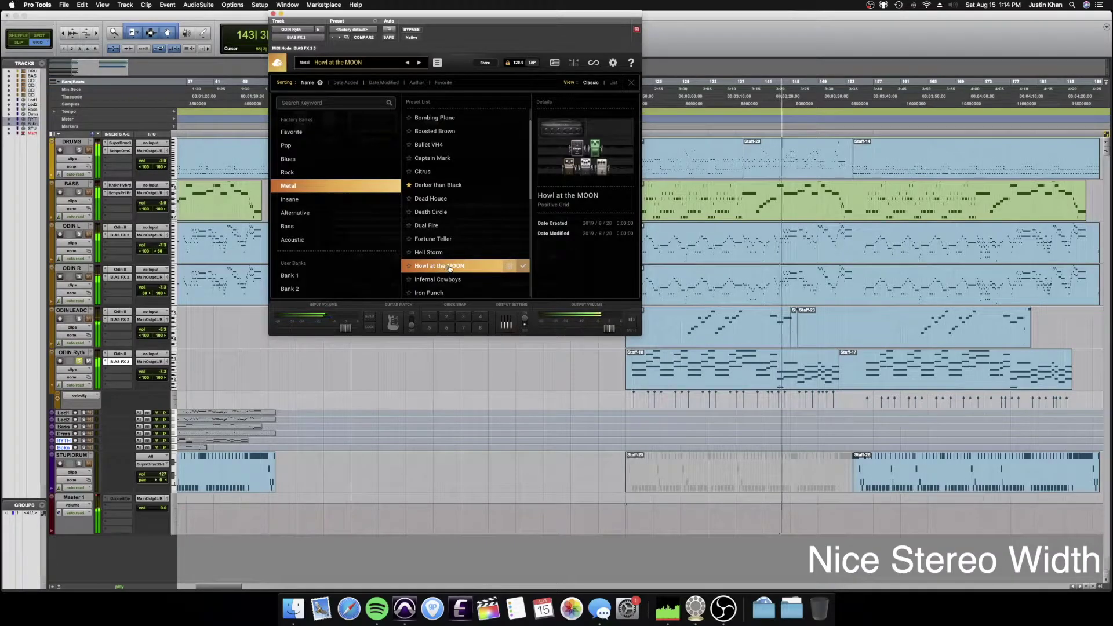
{"action": "left_click", "coordinate": [631, 84]}
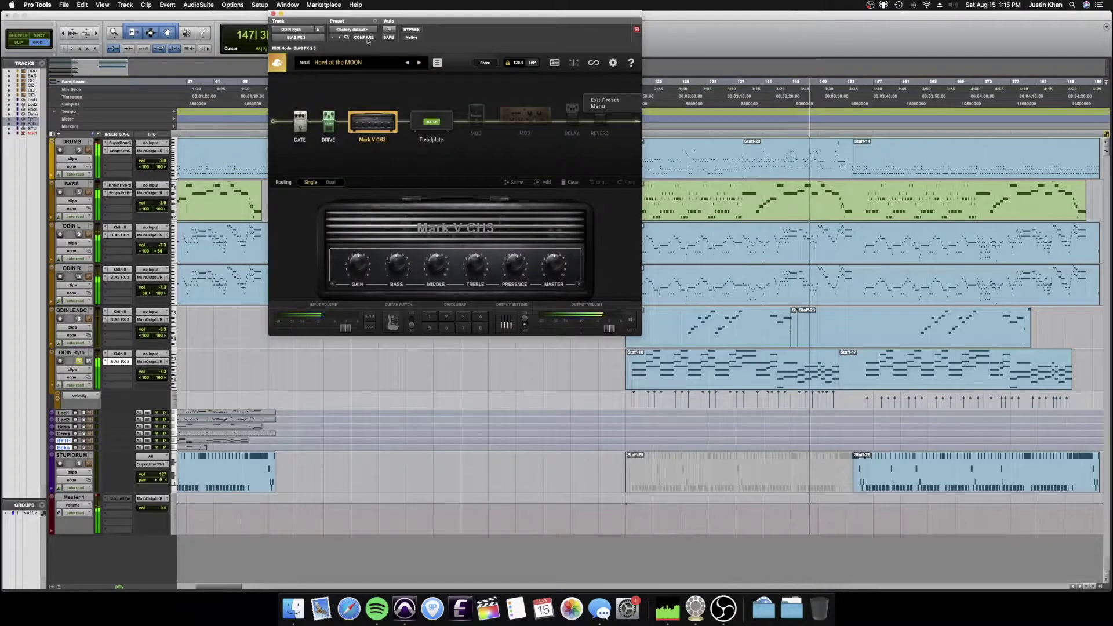
{"action": "left_click", "coordinate": [273, 13]}
{"action": "key", "text": "space"}
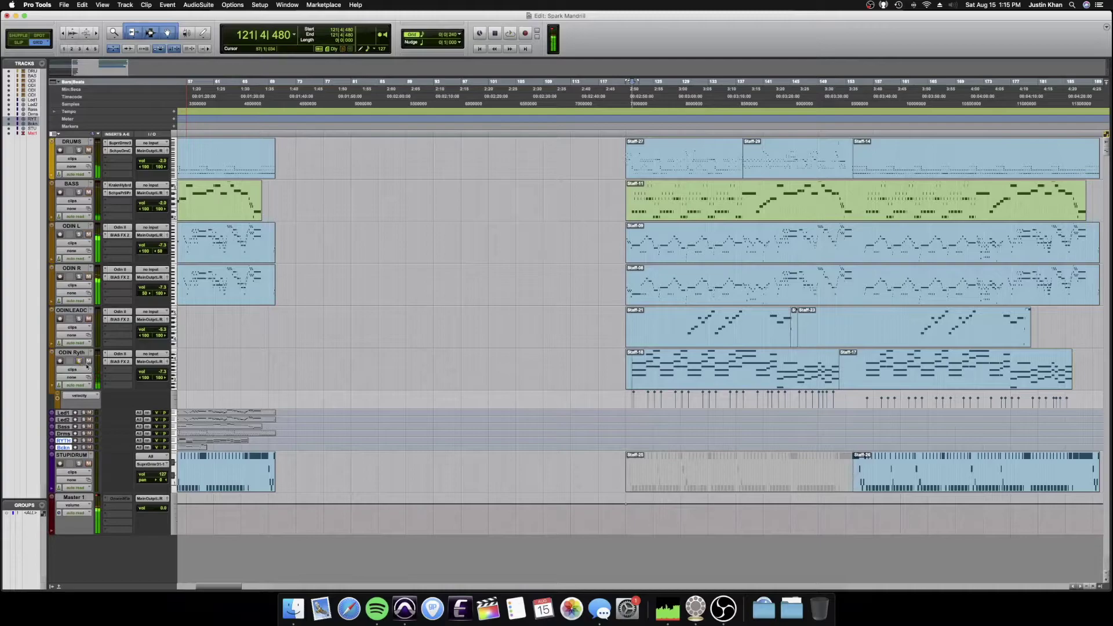
{"action": "key", "text": "space"}
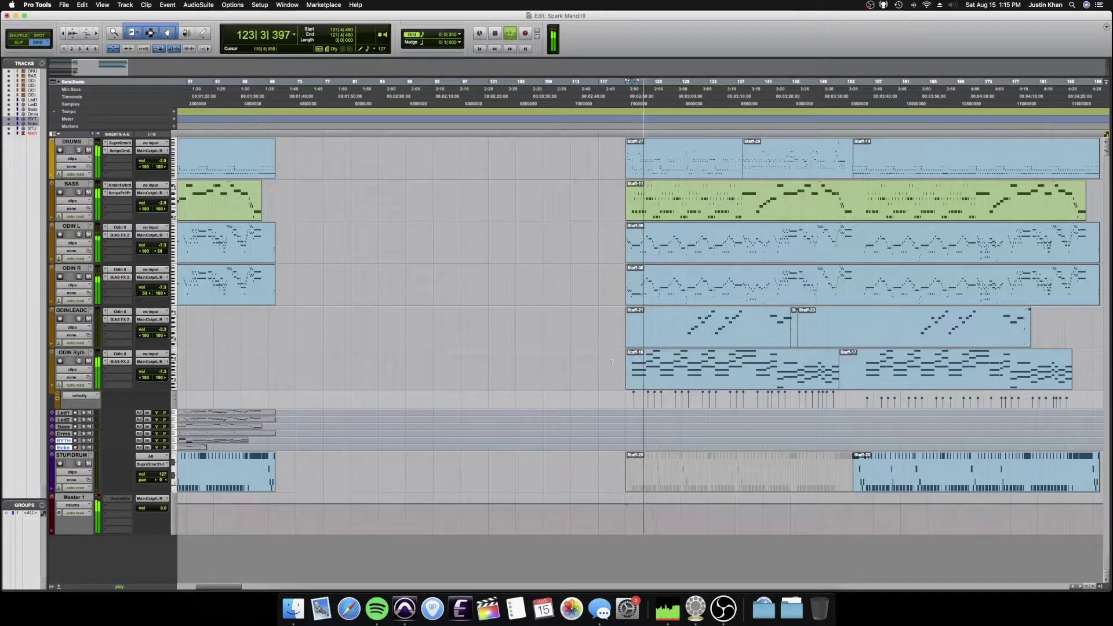
- Move the ODIN Ryth track directly beneath BASS in the track order
{"action": "key", "text": "super+bracketright"}
{"action": "key", "text": "super+bracketright"}
{"action": "key", "text": "super+bracketright"}
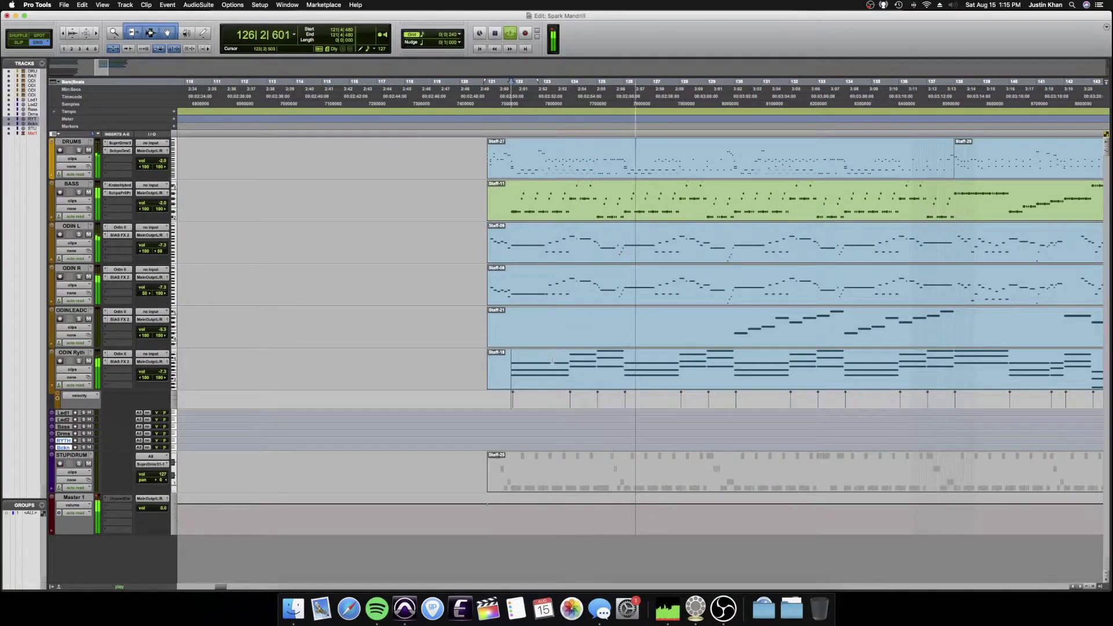
{"action": "left_click_drag", "start_coordinate": [65, 353], "coordinate": [65, 226]}
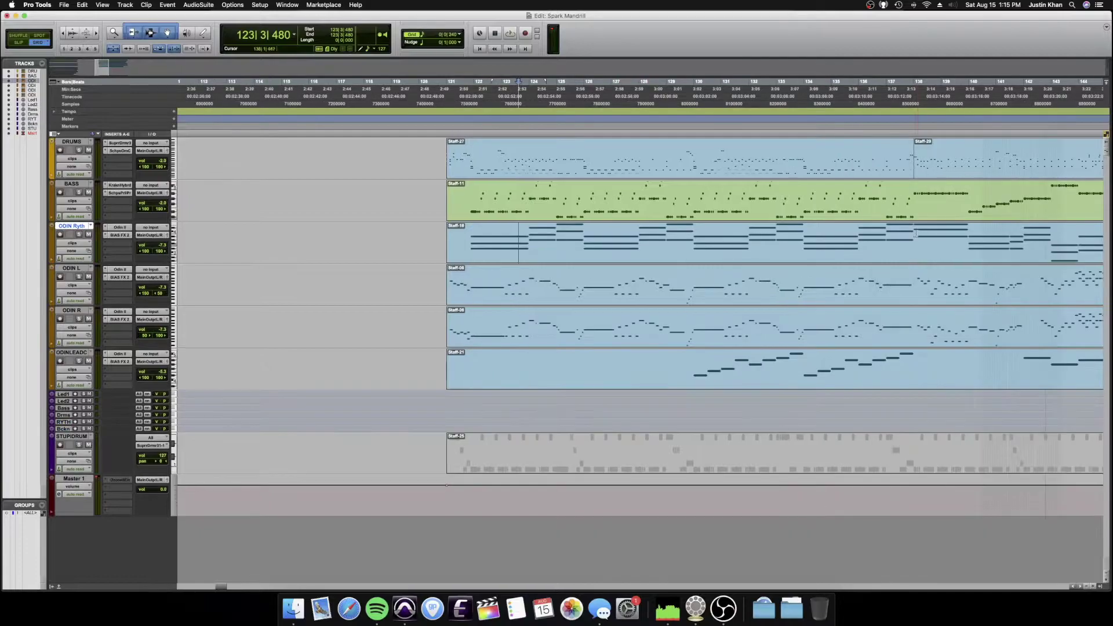
- Separate the ODIN Ryth clip at the start of bar 138
{"action": "key", "text": "super+bracketright"}
{"action": "key", "text": "super+bracketright"}
{"action": "key", "text": "super+bracketright"}
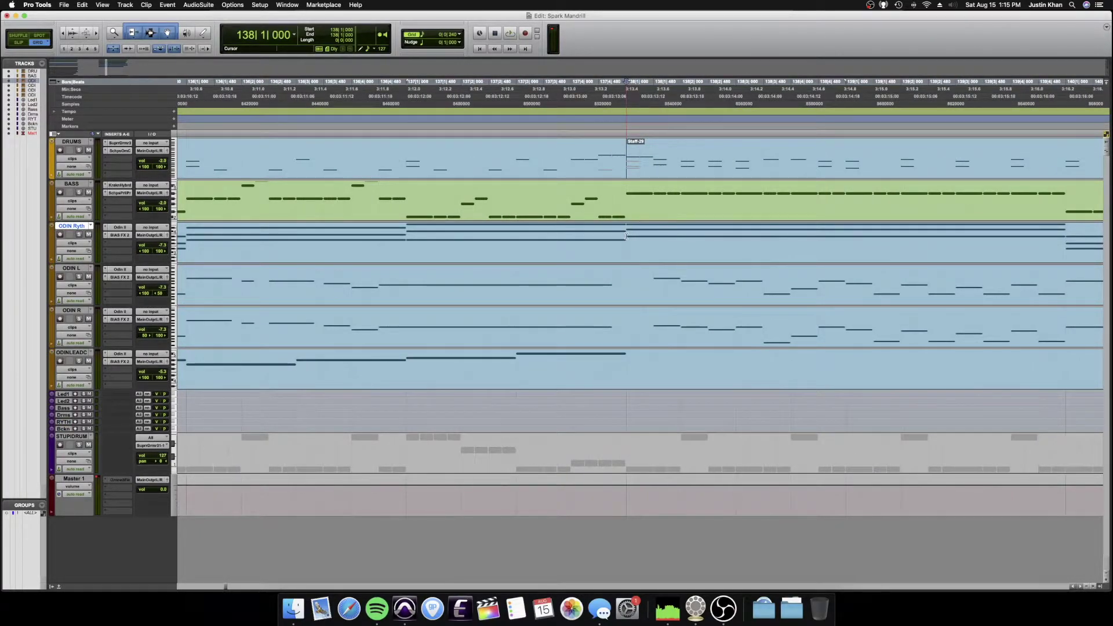
{"action": "double_click", "coordinate": [626, 235]}
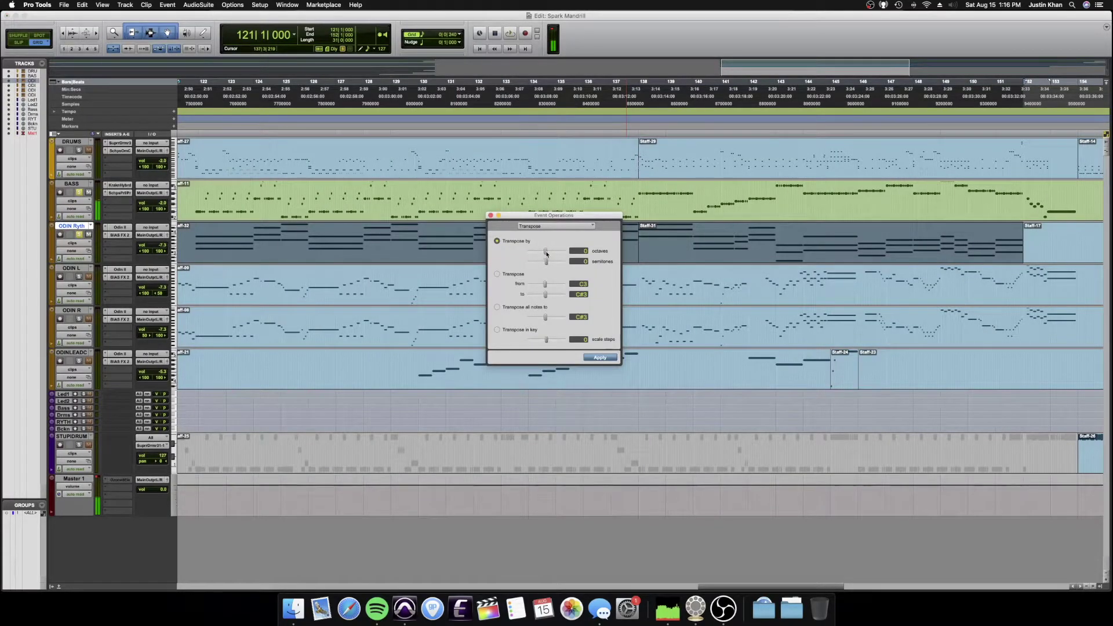
- Transpose the selected ODIN Ryth clips down one octave and play them from bar 121
{"action": "left_click_drag", "start_coordinate": [544, 253], "coordinate": [543, 253]}
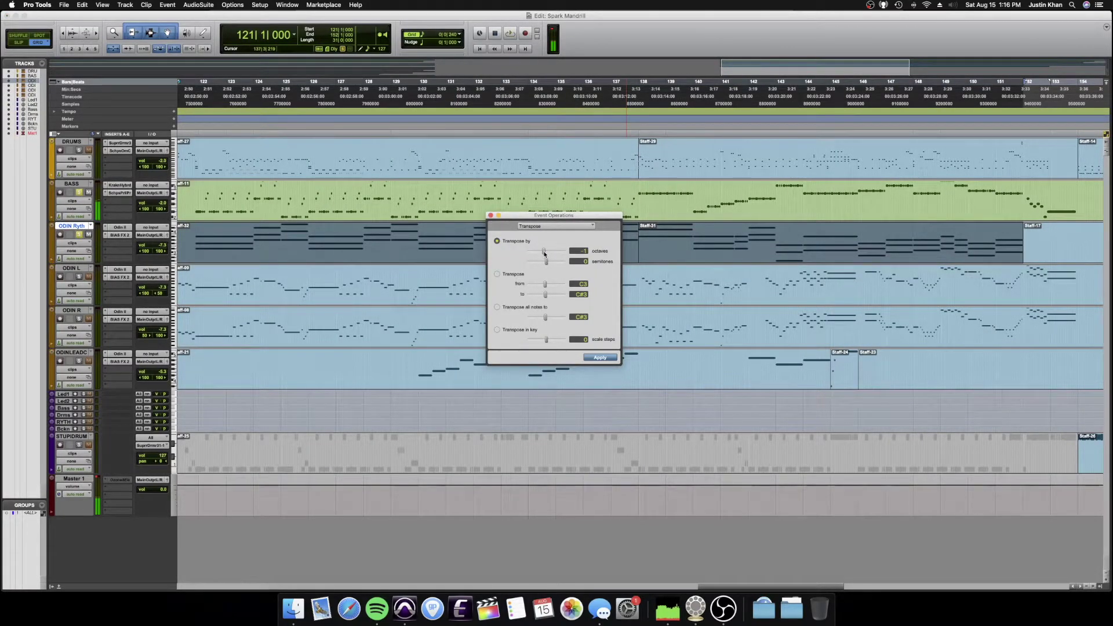
{"action": "left_click", "coordinate": [600, 358]}
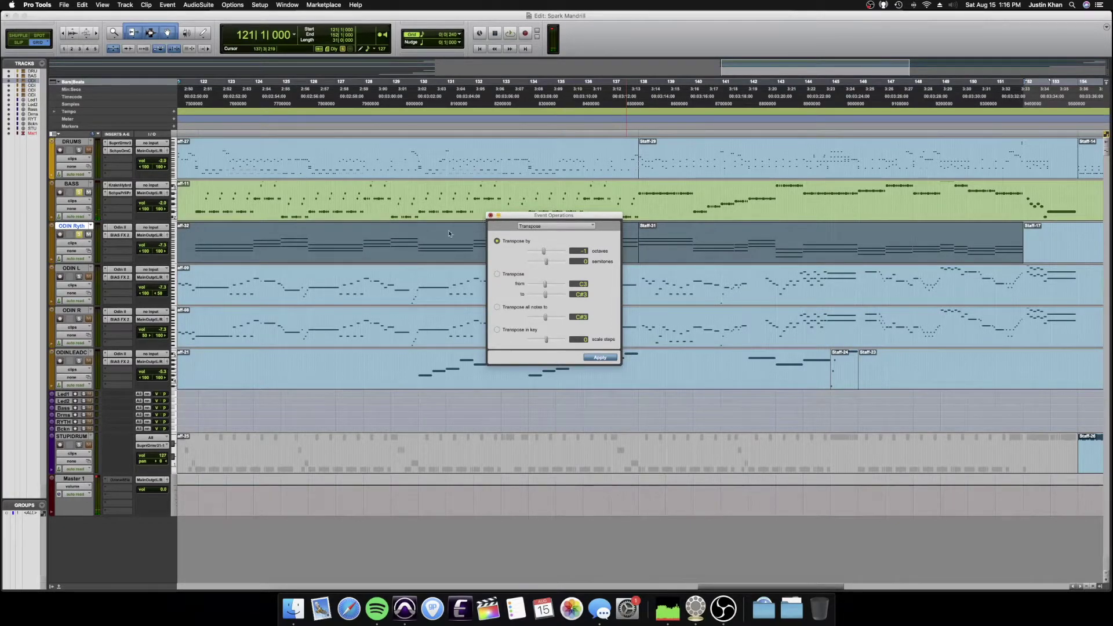
{"action": "key", "text": "super+w"}
{"action": "key", "text": "space"}
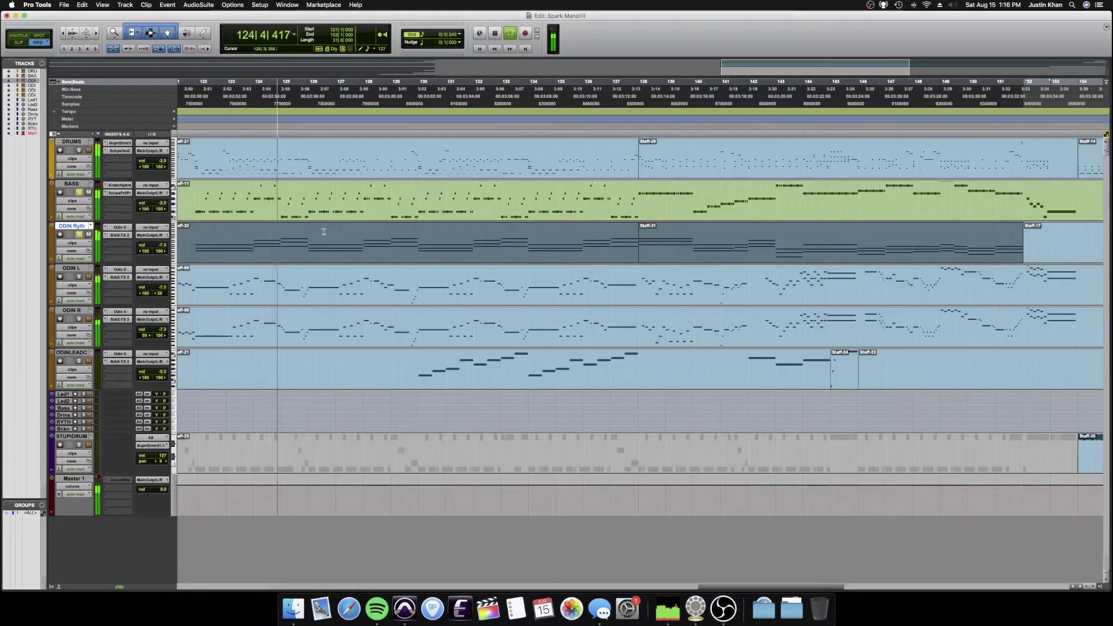
{"action": "key", "text": "space"}
- Transpose the ODIN Ryth notes down another octave in the MIDI Editor, and move them back up an octave
{"action": "double_click", "coordinate": [325, 251]}
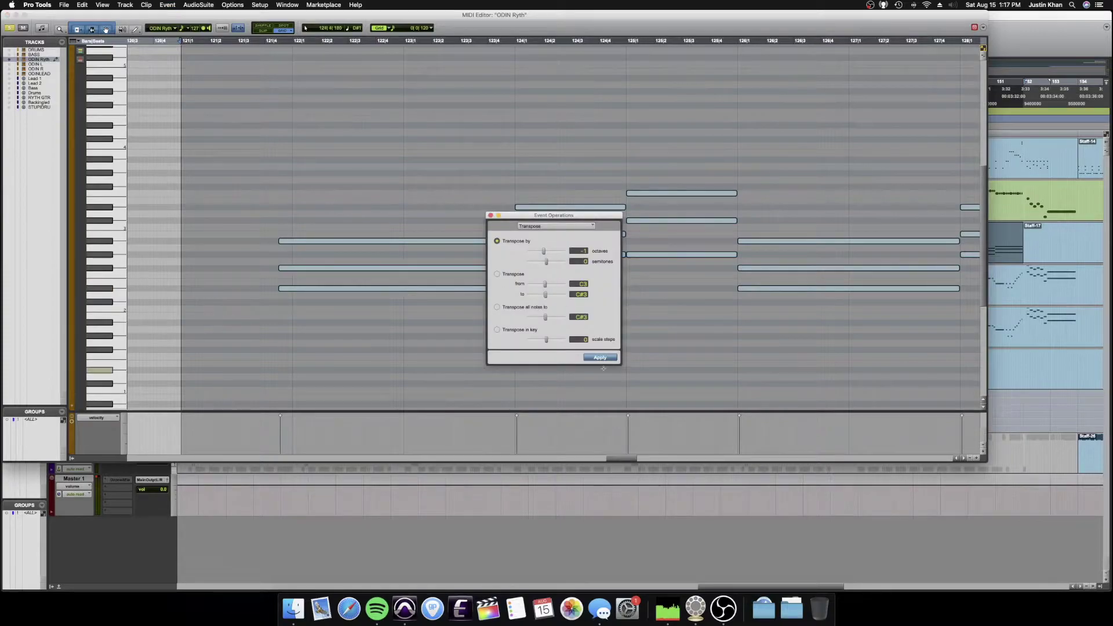
{"action": "left_click", "coordinate": [607, 358]}
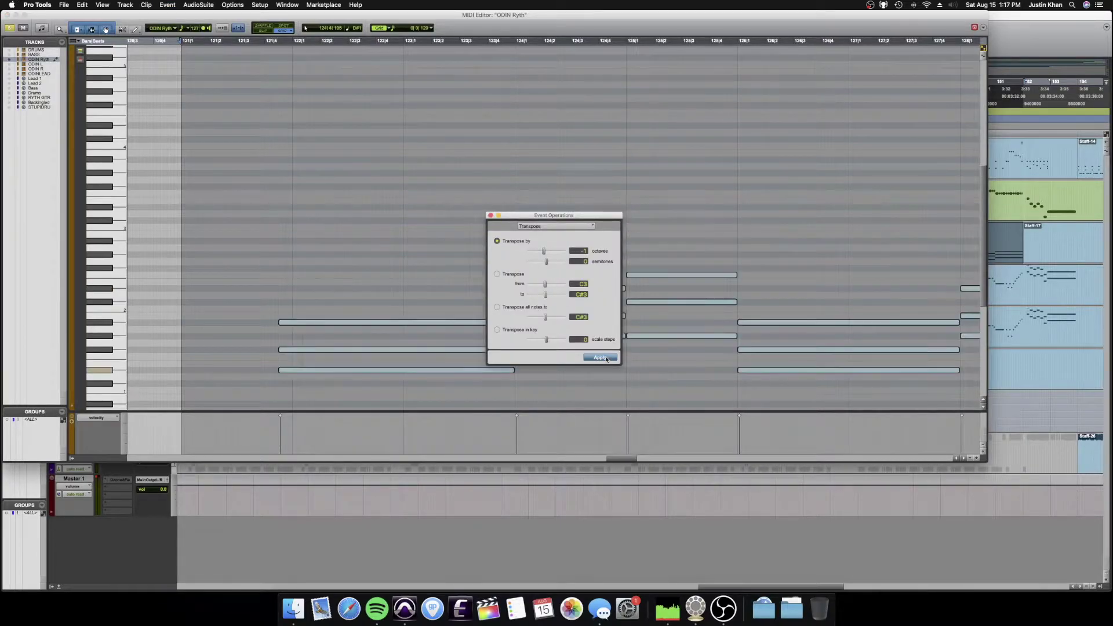
{"action": "left_click", "coordinate": [491, 215]}
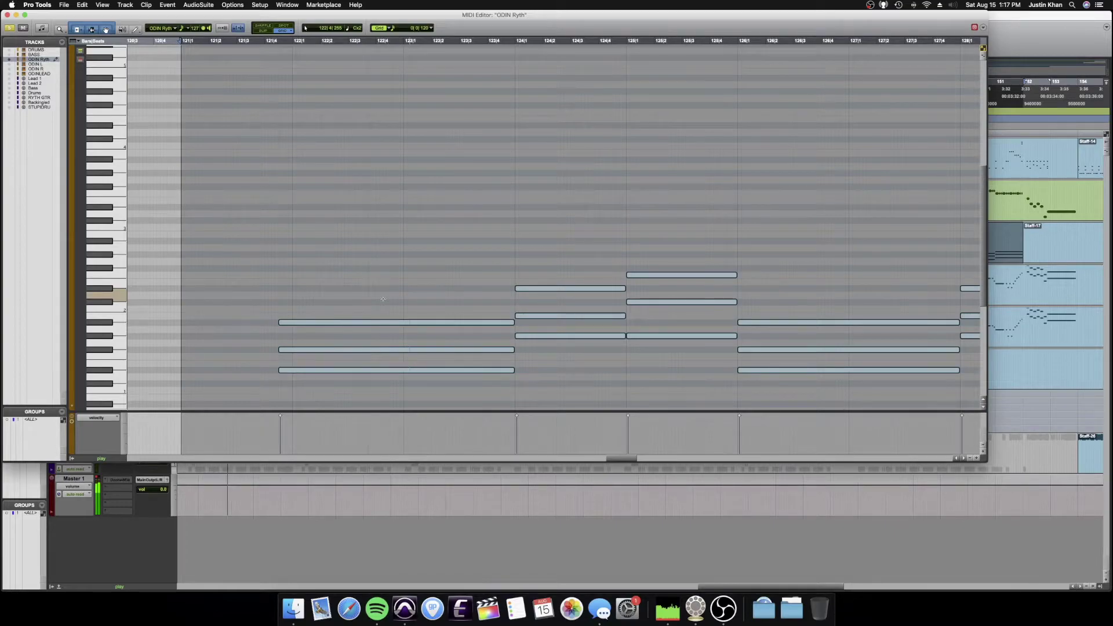
{"action": "key", "text": "shift+Up"}
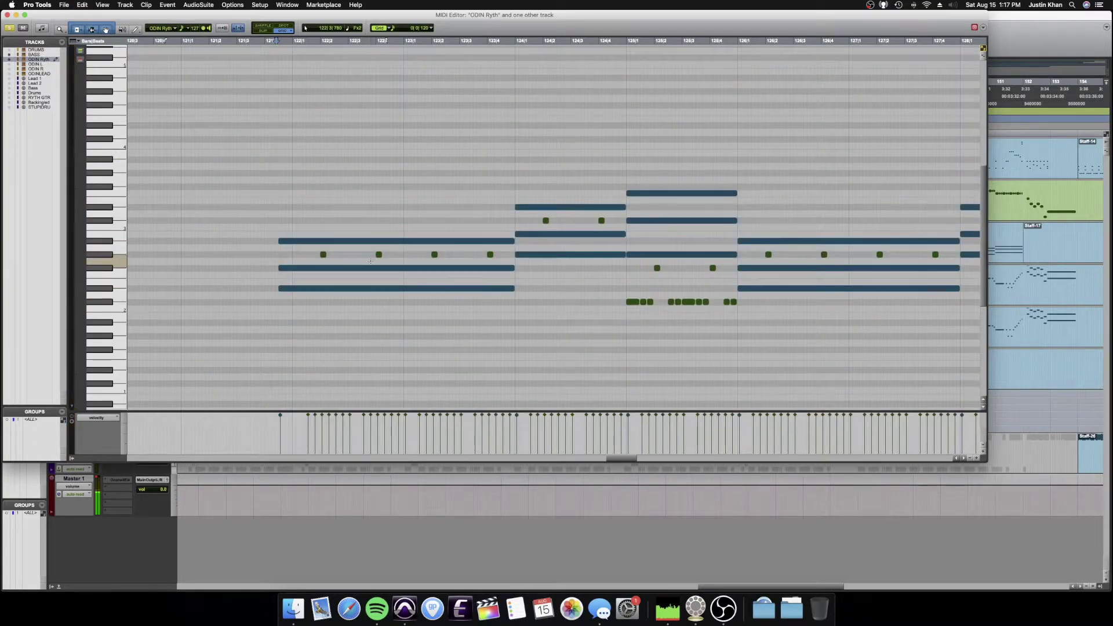
- Rebuild ODIN Ryth's sustained chord in bar 123 as short notes on its three pitches matching the bass rhythm, and play it
{"action": "double_click", "coordinate": [371, 261]}
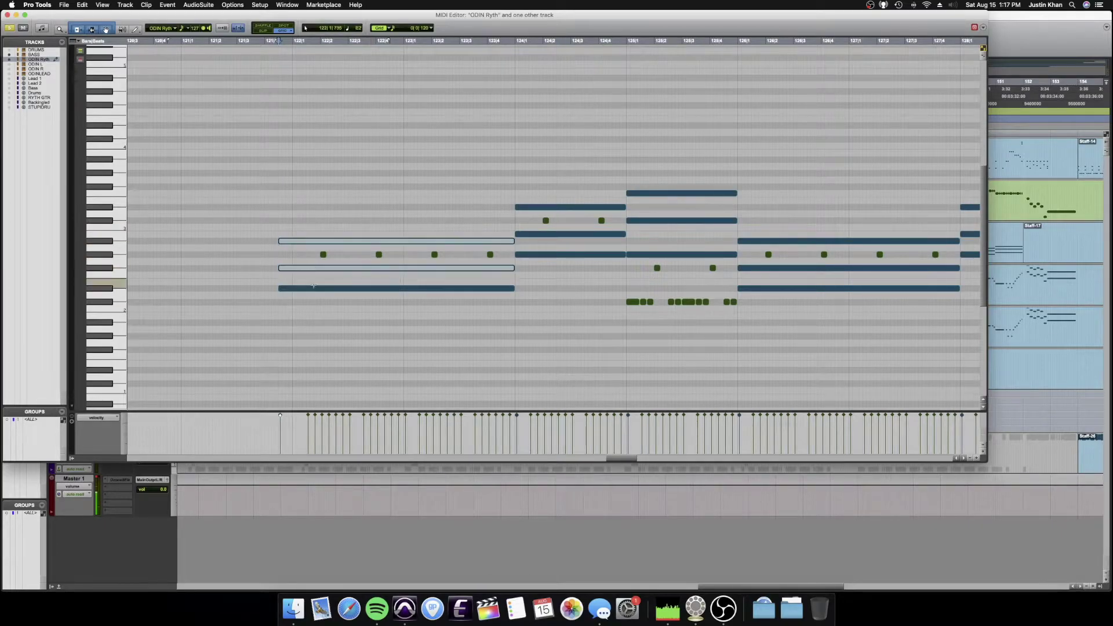
{"action": "left_click_drag", "start_coordinate": [455, 207], "coordinate": [666, 207]}
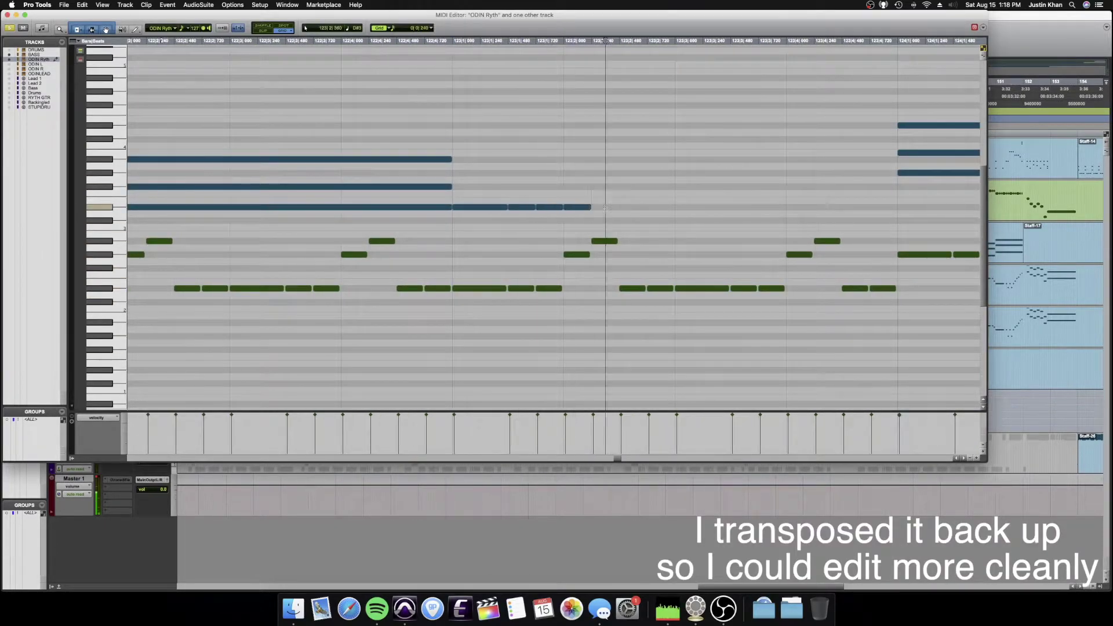
{"action": "key", "text": "alt+4"}
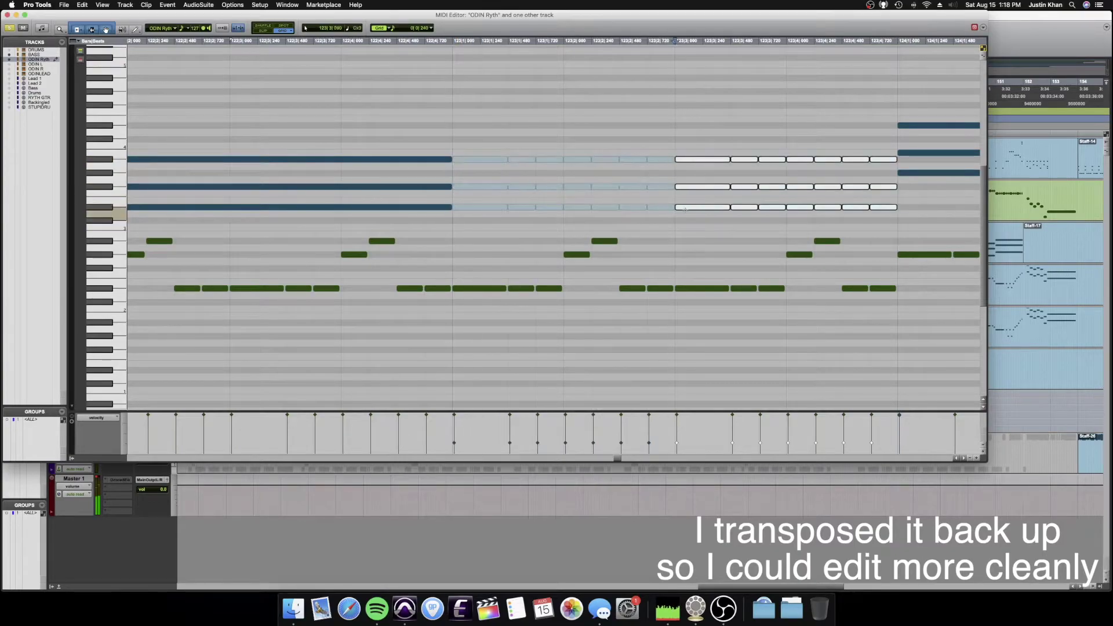
{"action": "left_click", "coordinate": [471, 208]}
{"action": "left_click_drag", "start_coordinate": [471, 208], "coordinate": [694, 209]}
{"action": "key", "text": "super+bracketleft"}
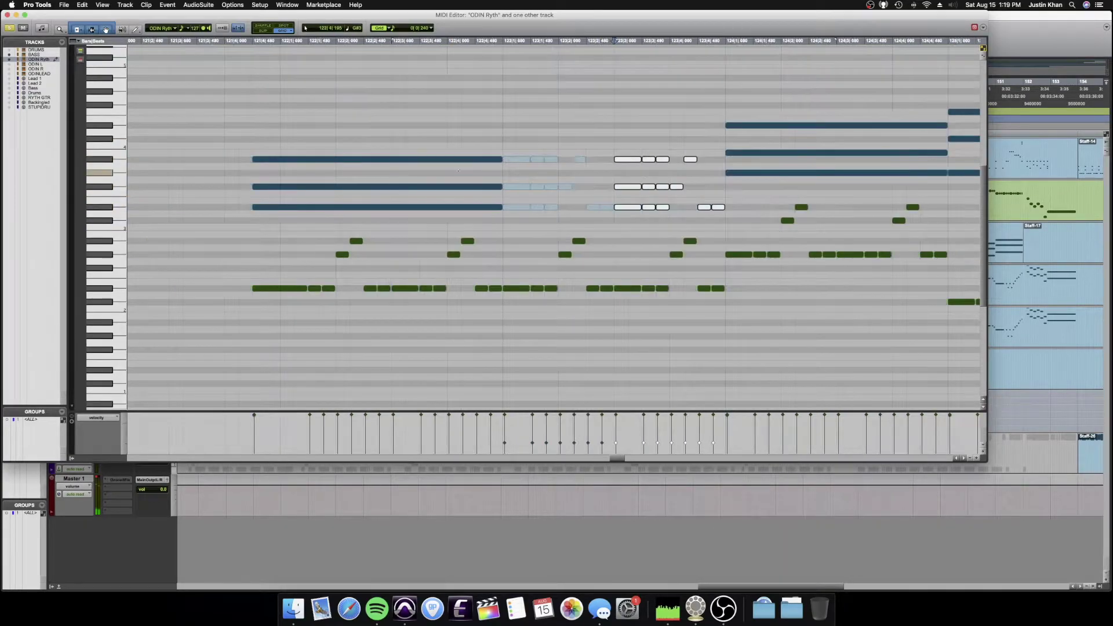
{"action": "left_click", "coordinate": [230, 102]}
{"action": "key", "text": "space"}
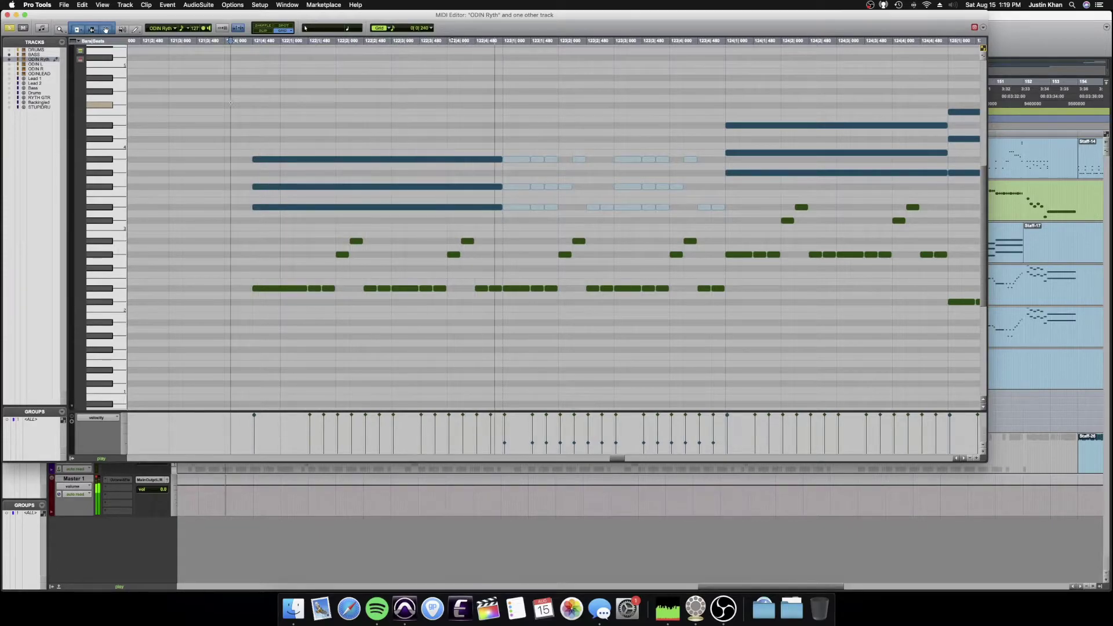
{"action": "key", "text": "space"}
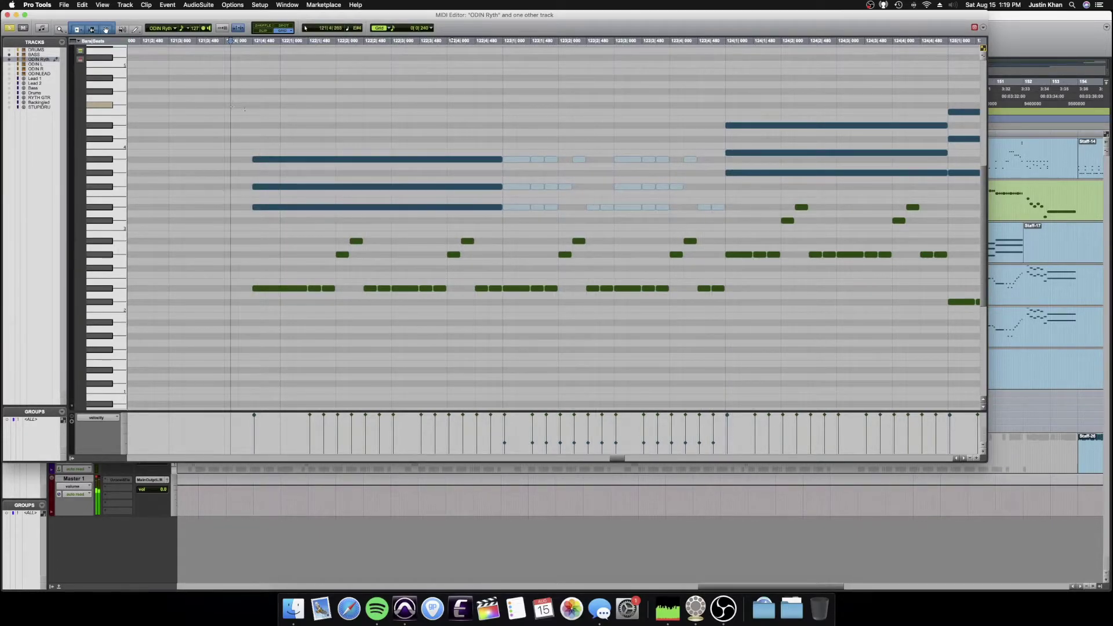
- Rework the second halves of ODIN Ryth's chords in bars 124 and 125 with the same short-note rhythm and play the passage
{"action": "key", "text": "space"}
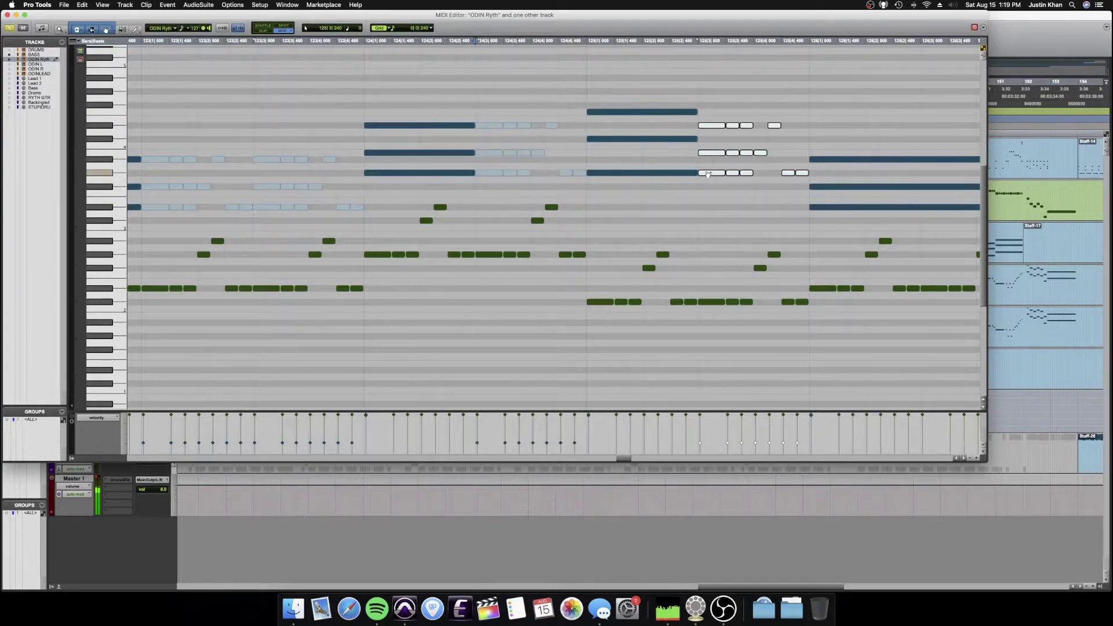
{"action": "key", "text": "space"}
{"action": "key", "text": "space"}
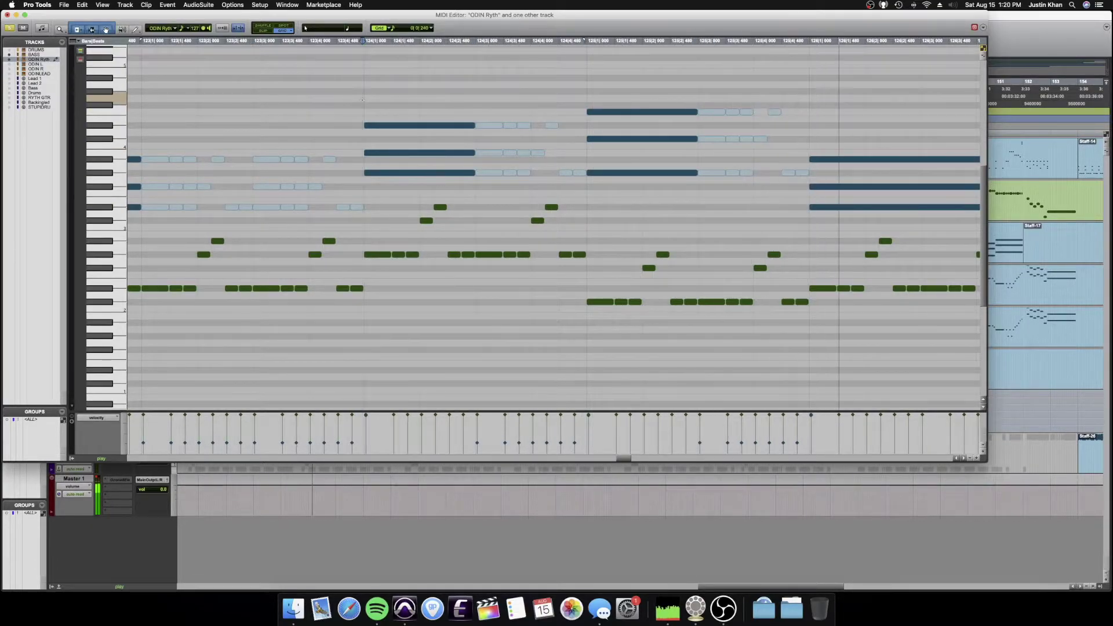
{"action": "key", "text": "space"}
{"action": "key", "text": "space"}
- Replace ODIN Ryth's chords in bars 126–129 with a duplicate of the reworked bars 122–125, and play the result
{"action": "key", "text": "super+bracketleft"}
{"action": "key", "text": "super+bracketleft"}
{"action": "key", "text": "super+bracketleft"}
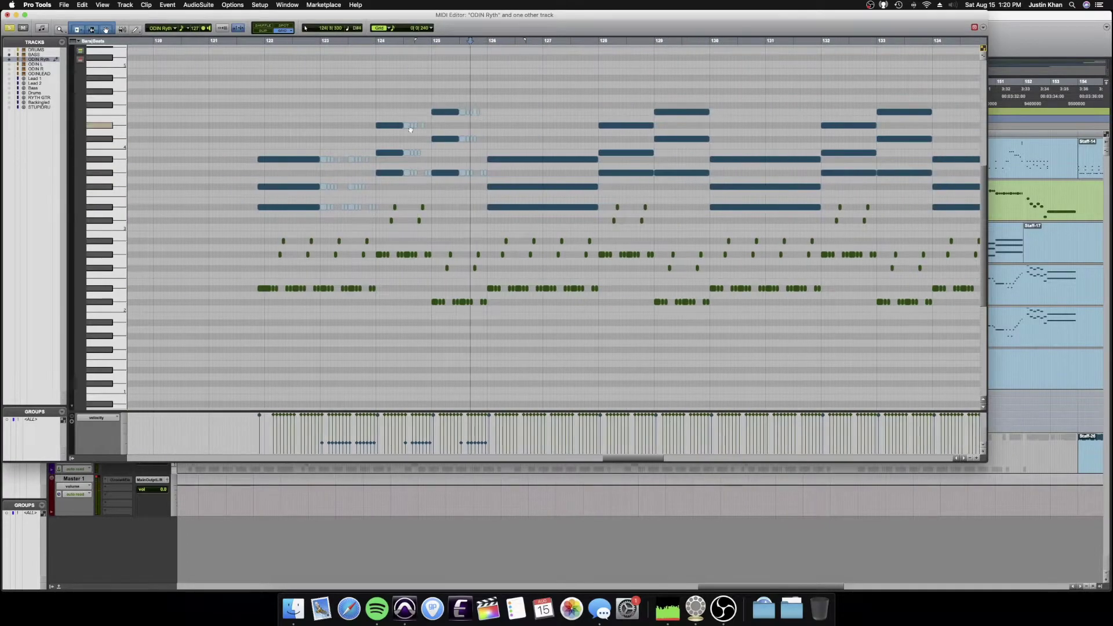
{"action": "left_click", "coordinate": [356, 232]}
{"action": "key", "text": "space"}
{"action": "key", "text": "space"}
{"action": "left_click_drag", "start_coordinate": [474, 212], "coordinate": [585, 105]}
{"action": "key", "text": "Delete"}
{"action": "left_click_drag", "start_coordinate": [342, 102], "coordinate": [477, 207]}
{"action": "key", "text": "super+d"}
{"action": "left_click", "coordinate": [338, 132]}
{"action": "key", "text": "space"}
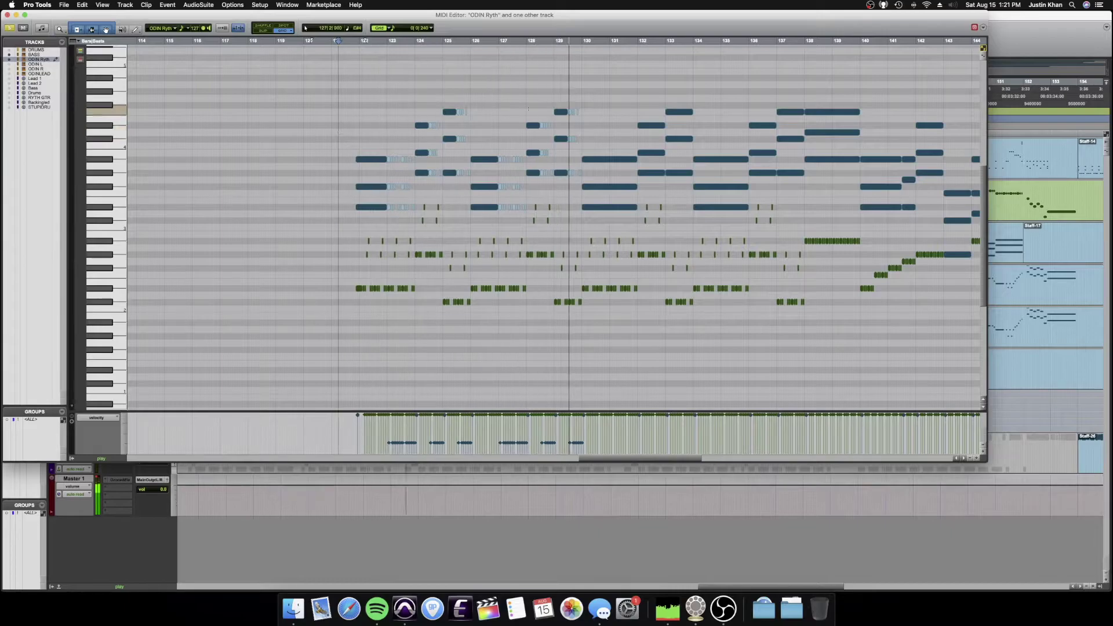
- Replace the sustained chord in the first half of bar 125 with short notes copied from its second half, varying the pitches
{"action": "key", "text": "space"}
{"action": "key", "text": "super+bracketright"}
{"action": "key", "text": "super+bracketright"}
{"action": "key", "text": "super+bracketright"}
{"action": "left_click_drag", "start_coordinate": [621, 99], "coordinate": [598, 173]}
{"action": "key", "text": "Delete"}
{"action": "left_click_drag", "start_coordinate": [744, 97], "coordinate": [606, 176]}
{"action": "key", "text": "super+c"}
{"action": "left_click", "coordinate": [524, 100]}
{"action": "key", "text": "super+v"}
{"action": "left_click", "coordinate": [523, 99]}
{"action": "left_click_drag", "start_coordinate": [675, 90], "coordinate": [645, 113]}
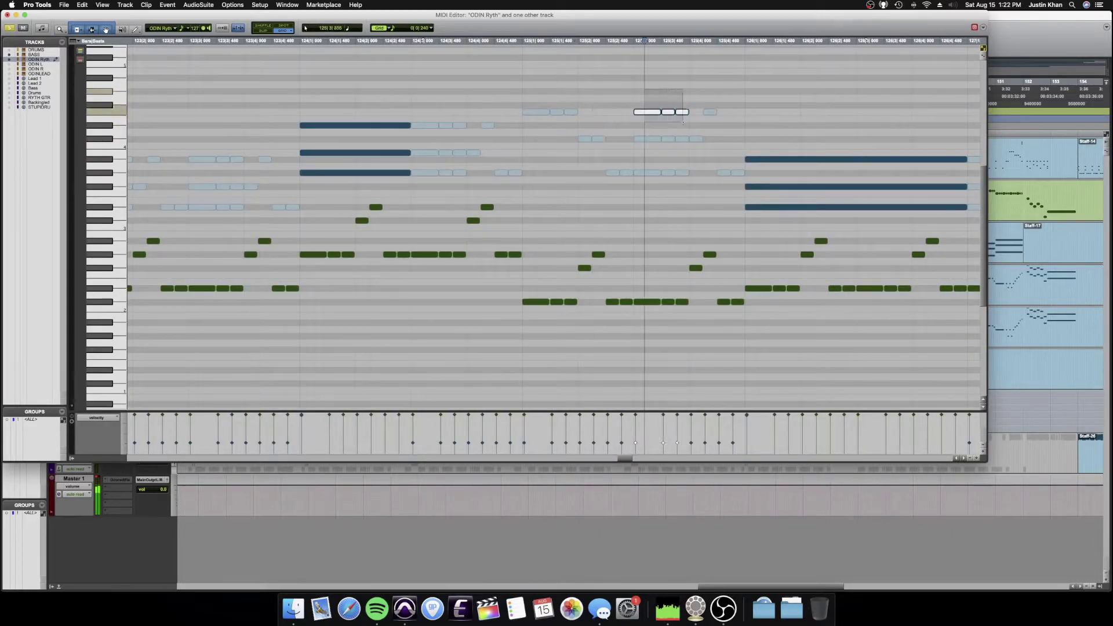
- Close the MIDI Editor and play the reworked ODIN Ryth rhythm from bar 120
{"action": "key", "text": "super+w"}
{"action": "scroll", "coordinate": [496, 251], "scroll_direction": "left", "scroll_amount": 10}
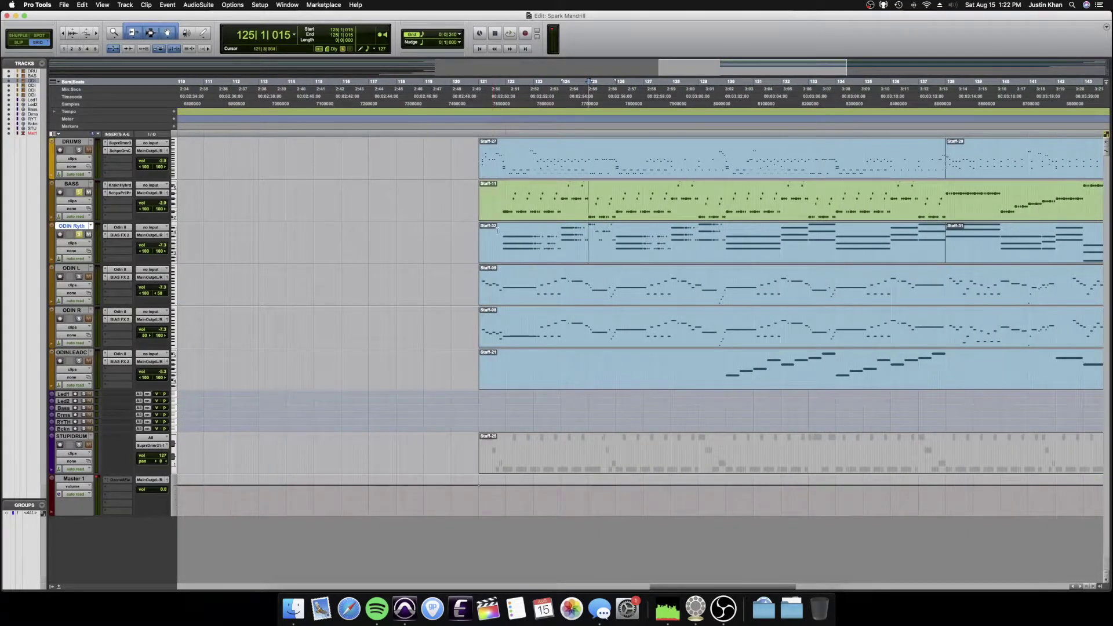
{"action": "key", "text": "space"}
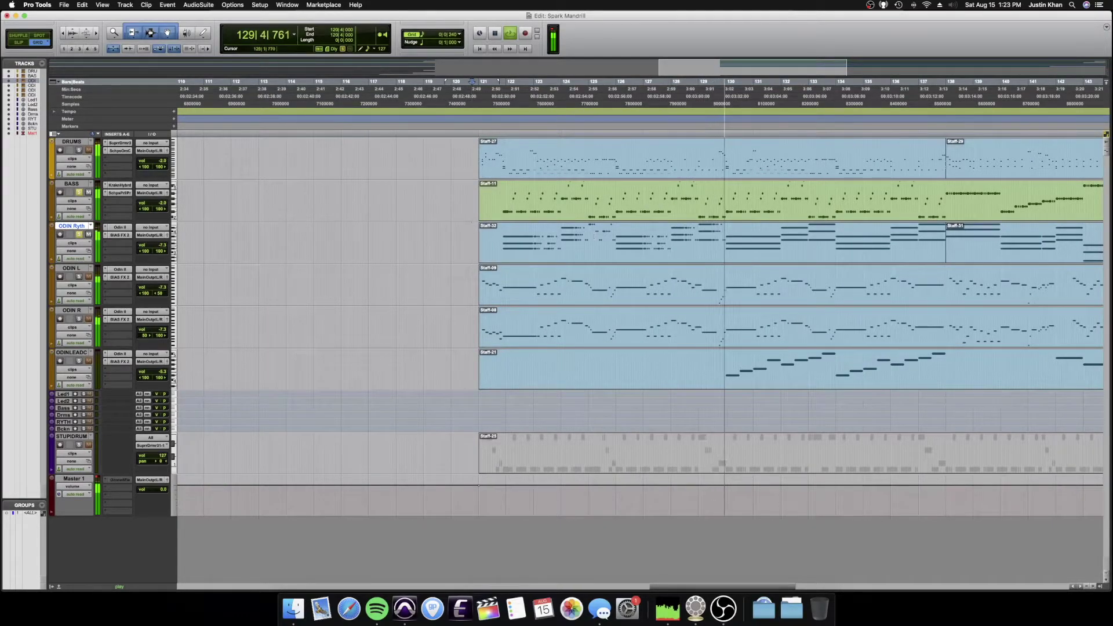
{"action": "key", "text": "space"}
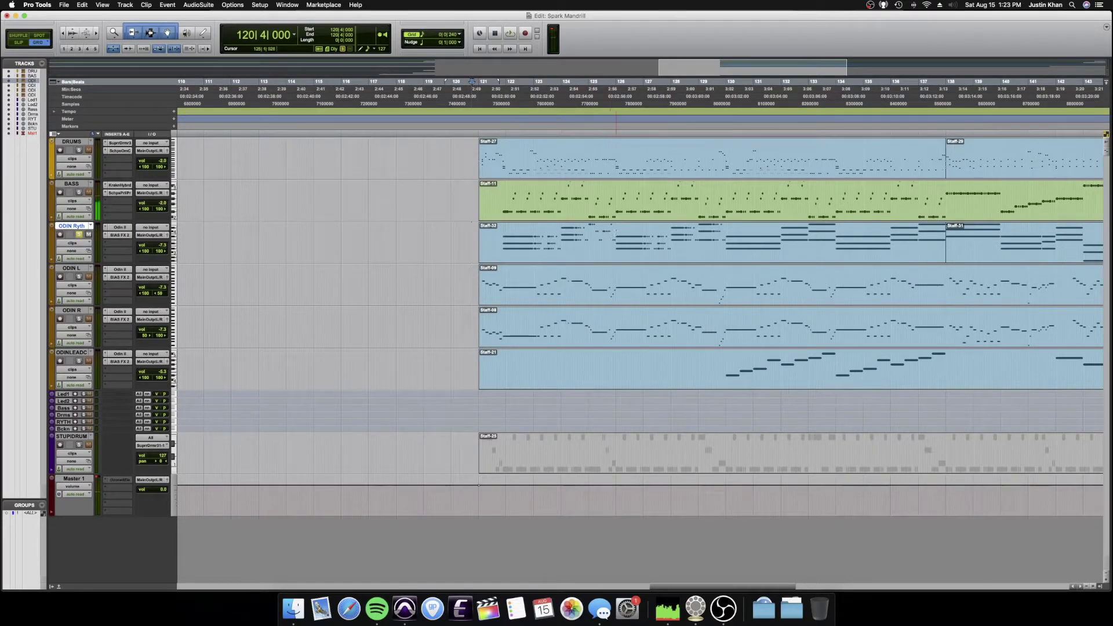
- Separate bars 124–125 and bars 128–129 of the ODIN Ryth clip into their own clips
{"action": "left_click_drag", "start_coordinate": [616, 232], "coordinate": [563, 233]}
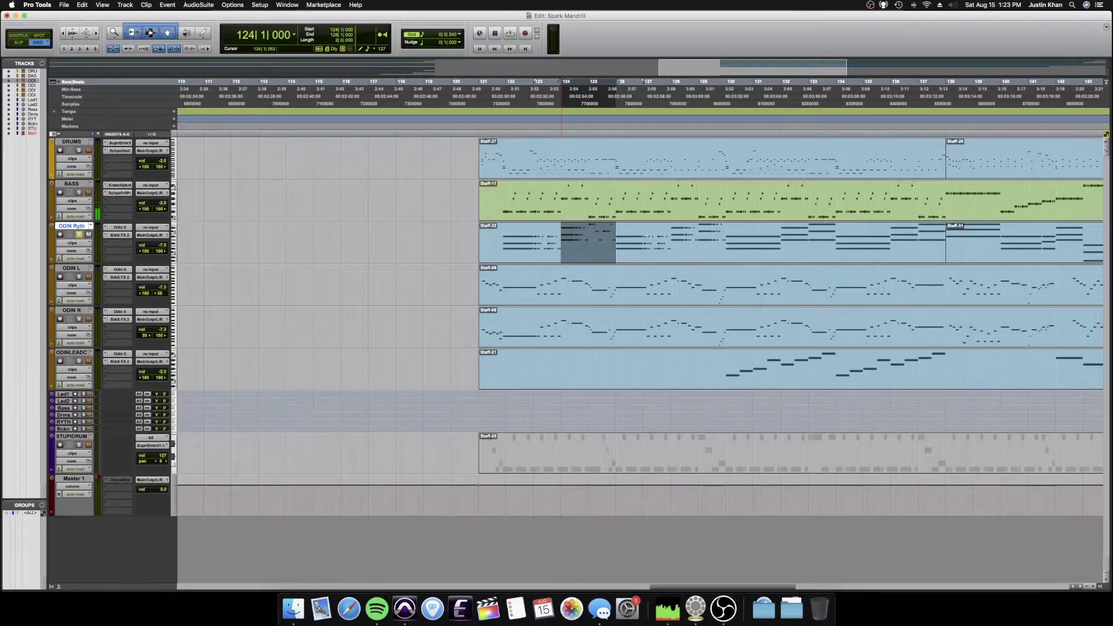
{"action": "key", "text": "super+e"}
{"action": "left_click_drag", "start_coordinate": [726, 234], "coordinate": [672, 234]}
{"action": "key", "text": "super+e"}
- Swap ODIN Ryth's two-bar clips at bars 124 and 128, remove the spare copy before bar 121, and play from bar 120
{"action": "left_click_drag", "start_coordinate": [588, 251], "coordinate": [434, 251]}
{"action": "left_click", "coordinate": [708, 254]}
{"action": "left_click", "coordinate": [440, 251]}
{"action": "left_click", "coordinate": [698, 251]}
{"action": "key", "text": "super+v"}
{"action": "left_click", "coordinate": [446, 250]}
{"action": "key", "text": "Delete"}
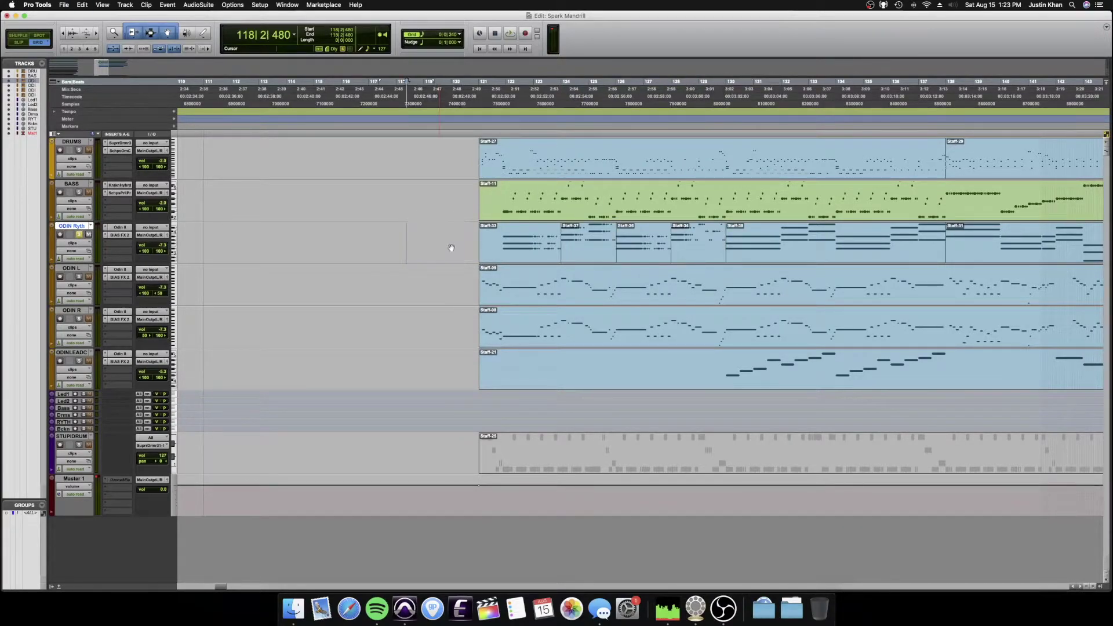
{"action": "key", "text": "space"}
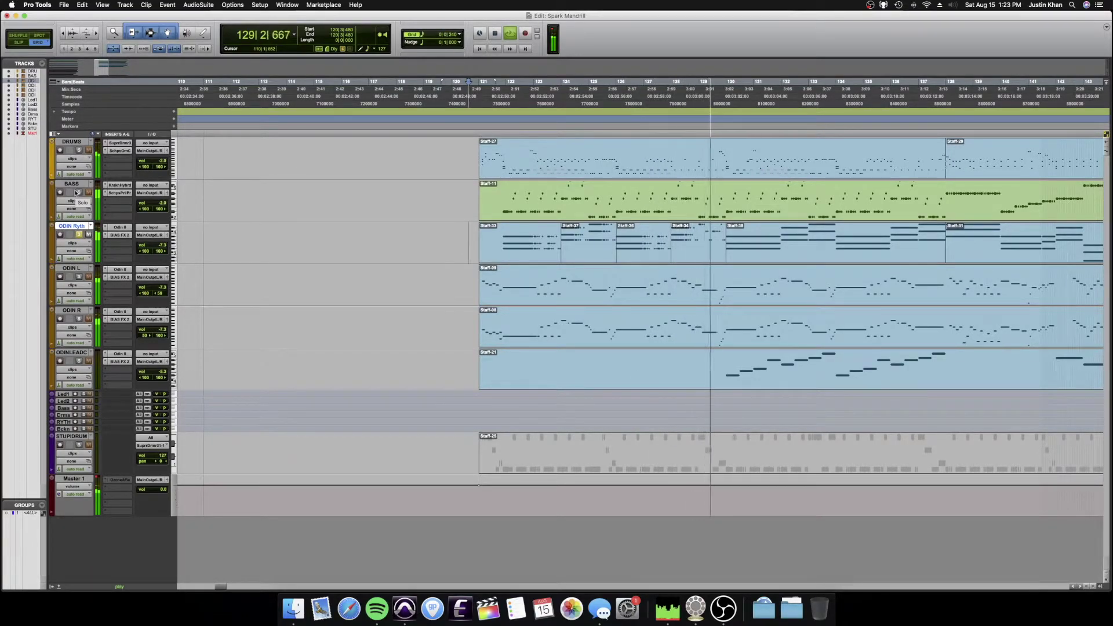
{"action": "key", "text": "space"}
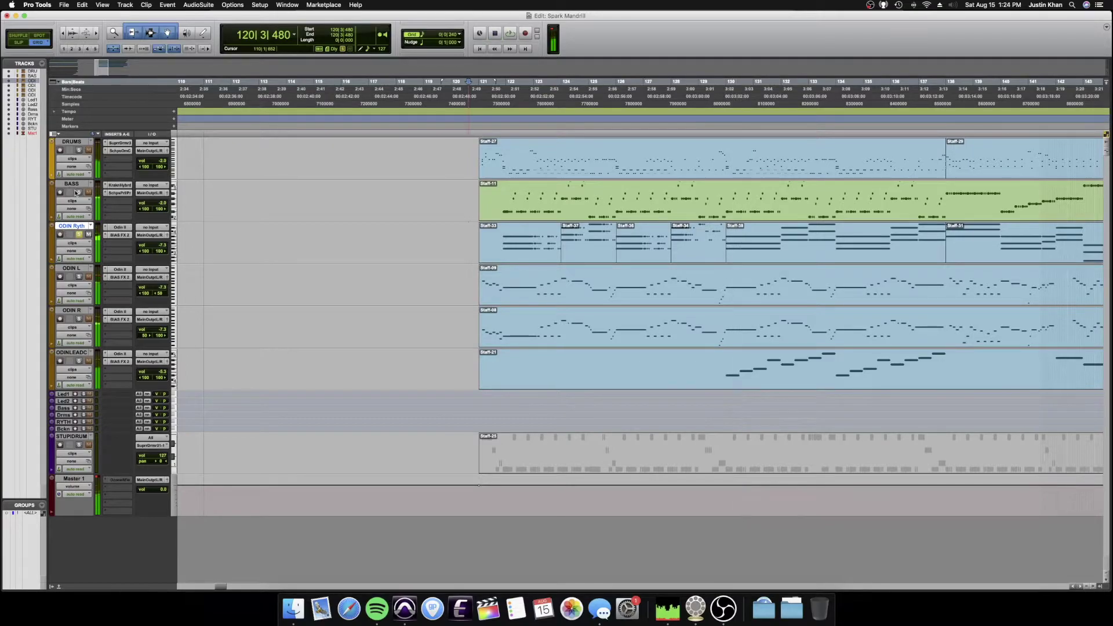
- Trim the start of ODIN Ryth's sustained-chord clip from bar 130 to bar 134, clearing bars 130–133
{"action": "left_click", "coordinate": [685, 246]}
{"action": "left_click", "coordinate": [532, 246], "text": "shift"}
{"action": "scroll", "coordinate": [638, 221], "scroll_direction": "right", "scroll_amount": 5}
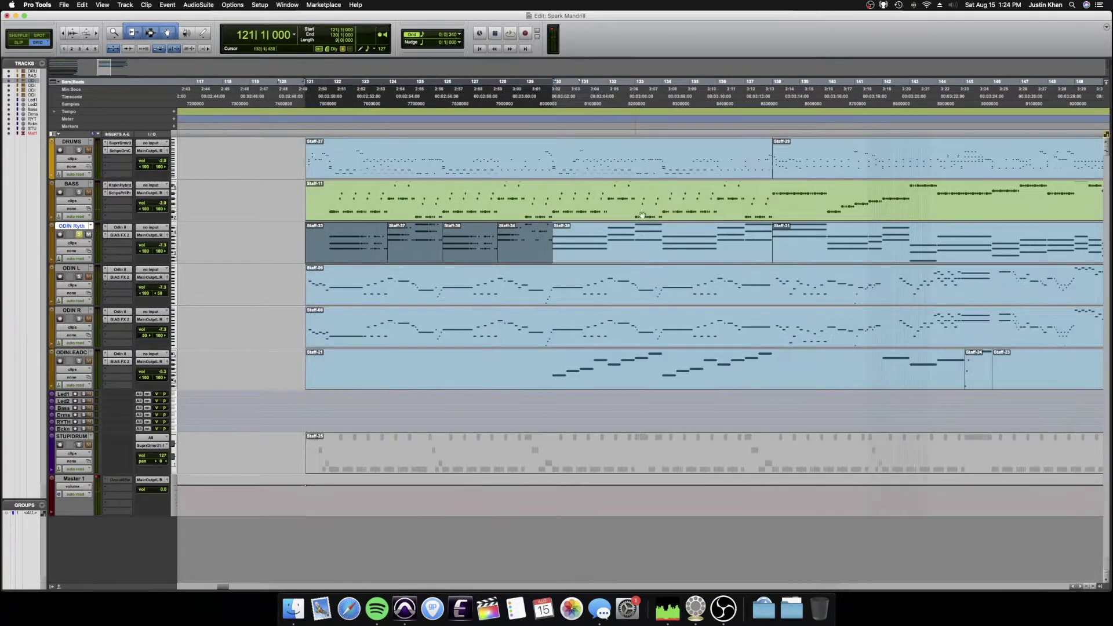
{"action": "left_click", "coordinate": [662, 196]}
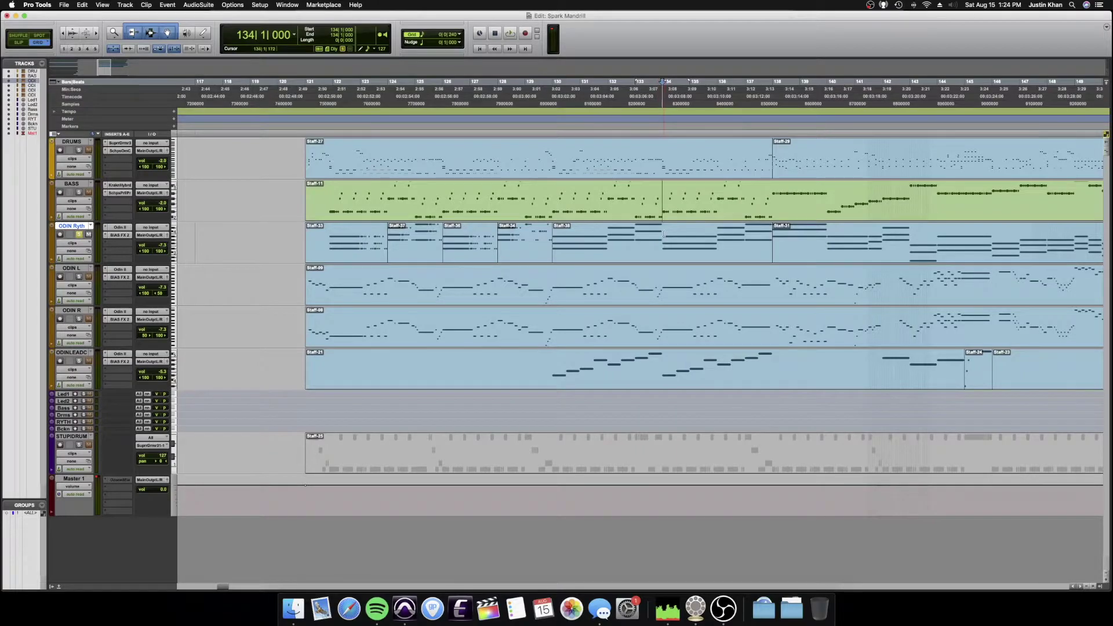
{"action": "left_click", "coordinate": [662, 233]}
{"action": "key", "text": "a"}
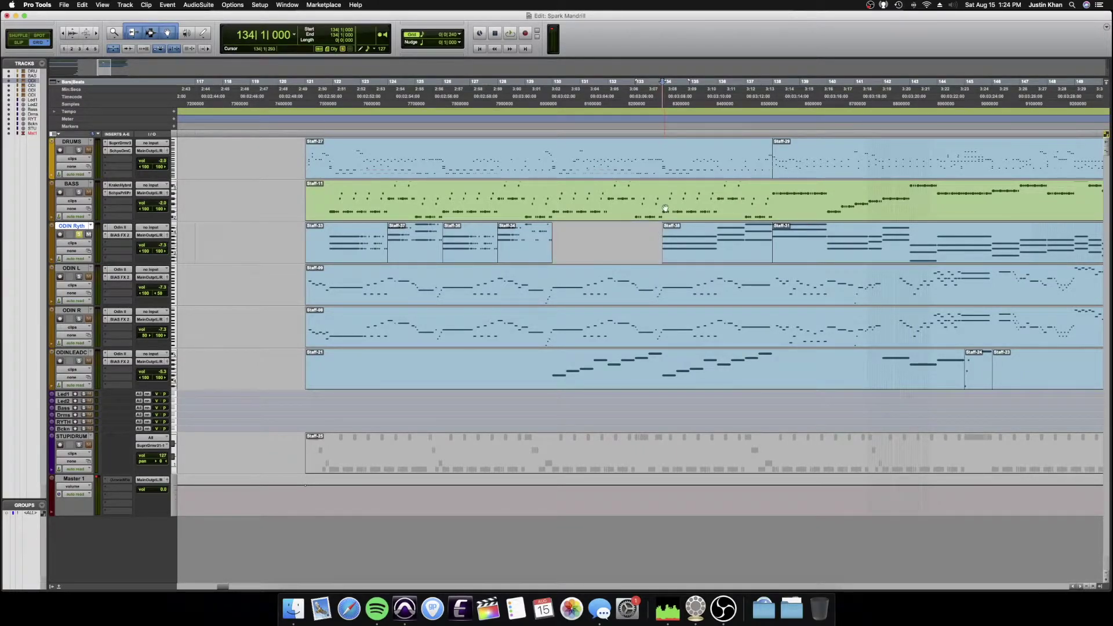
- Copy the BASS notes of bars 130–133 into the gap on ODIN Ryth and play the section from bar 121
{"action": "left_click_drag", "start_coordinate": [651, 195], "coordinate": [555, 196]}
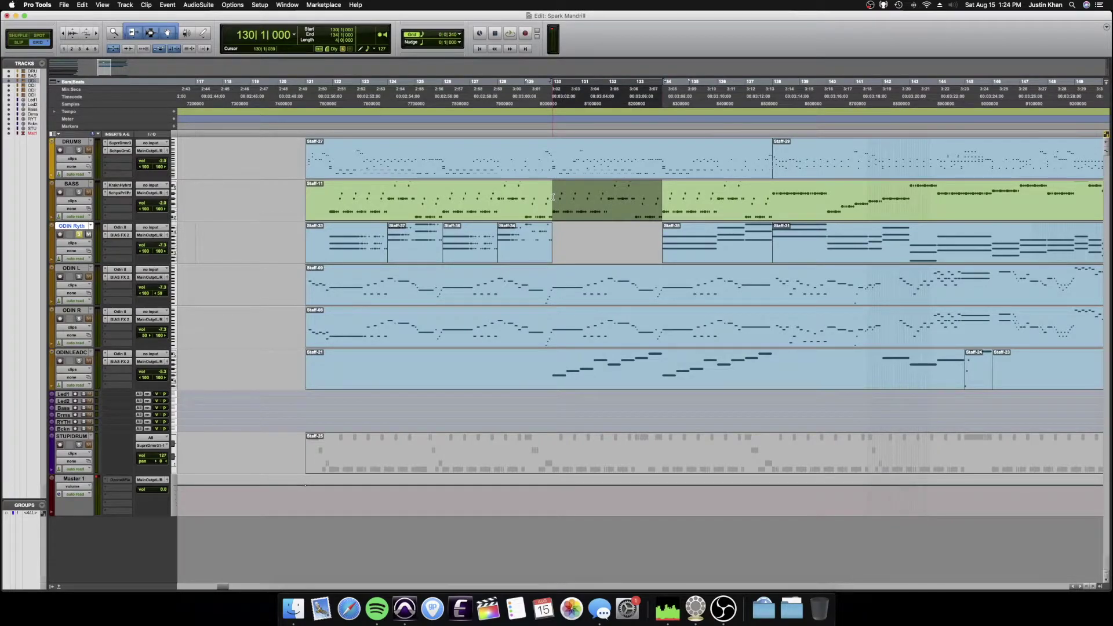
{"action": "left_click", "coordinate": [553, 232]}
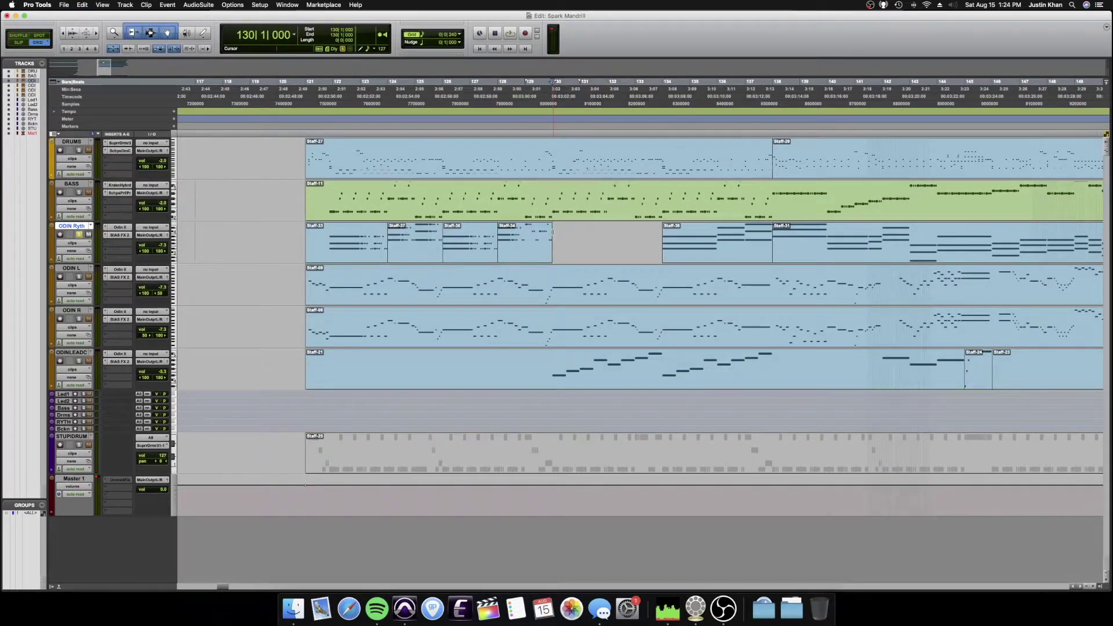
{"action": "key", "text": "super+v"}
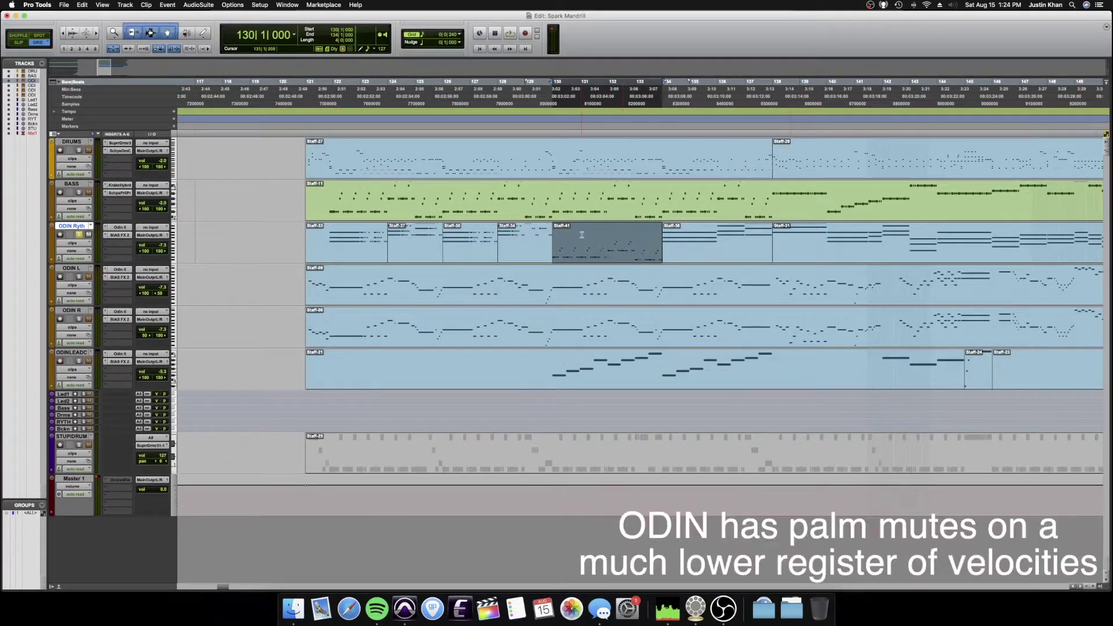
{"action": "left_click", "coordinate": [328, 228]}
{"action": "key", "text": "space"}
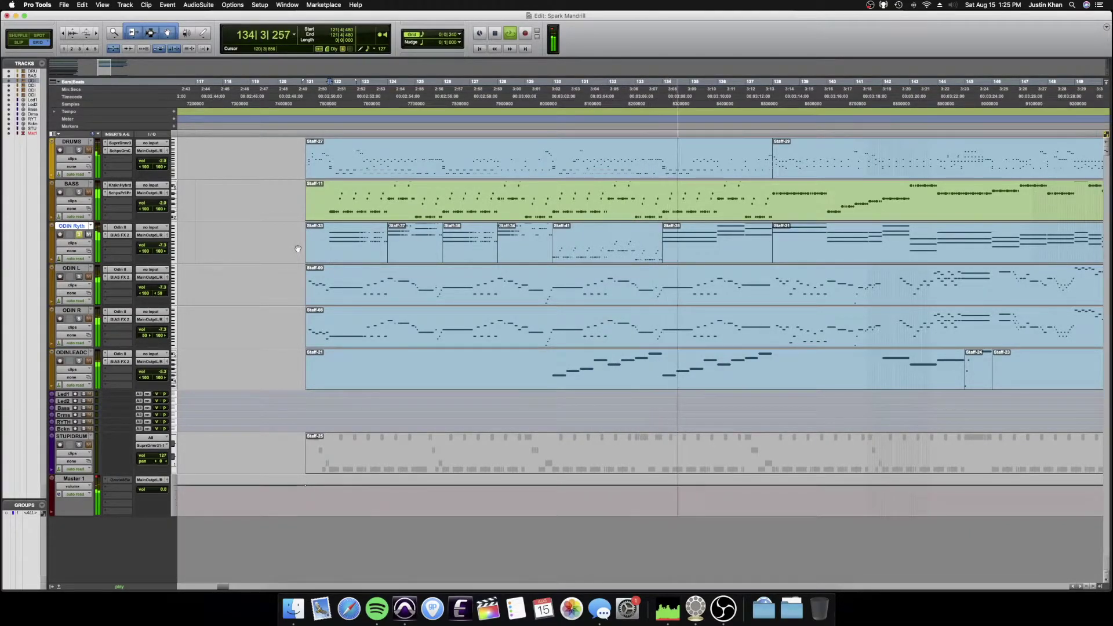
{"action": "key", "text": "space"}
- Replace ODIN Ryth's sustained chords in bars 134–137 with a copy of its bars 130–133 clip
{"action": "left_click", "coordinate": [704, 248]}
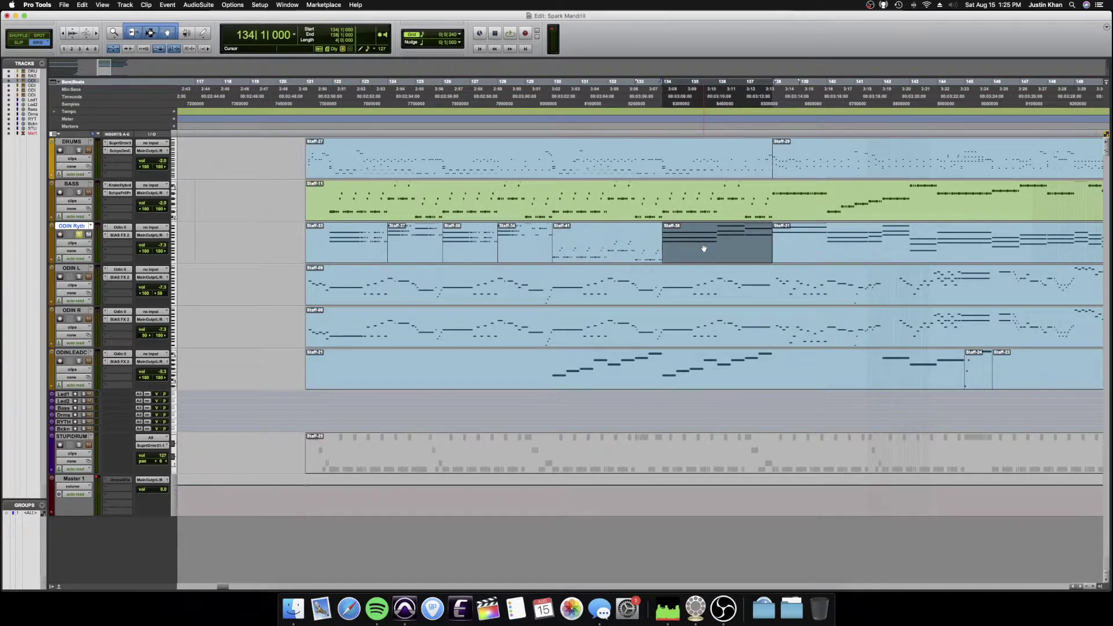
{"action": "left_click", "coordinate": [638, 253]}
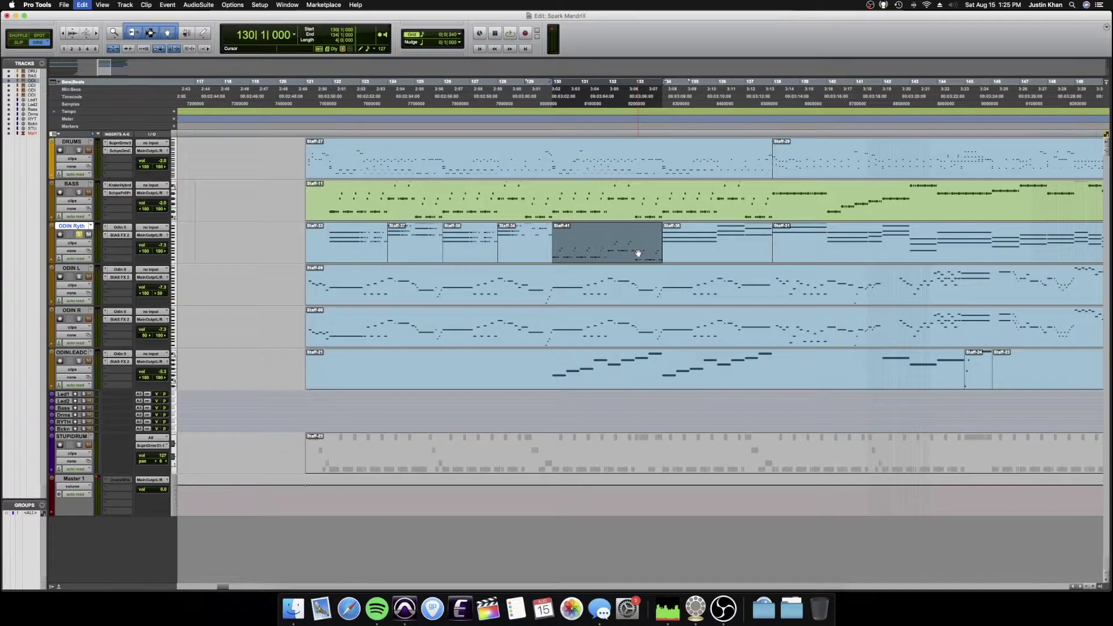
{"action": "left_click", "coordinate": [686, 255]}
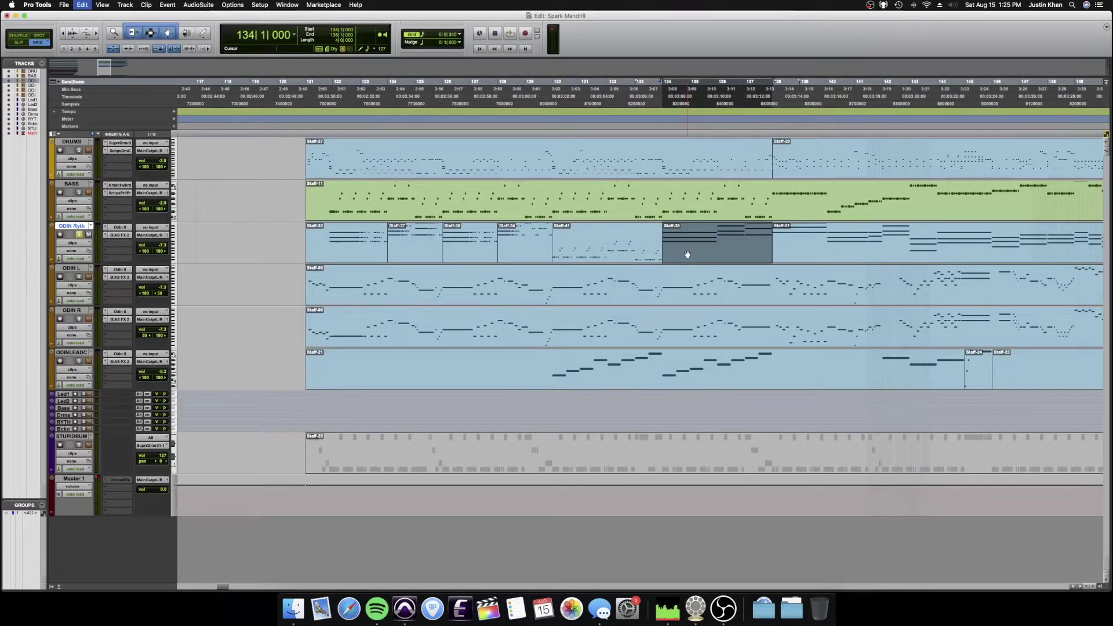
{"action": "key", "text": "super+v"}
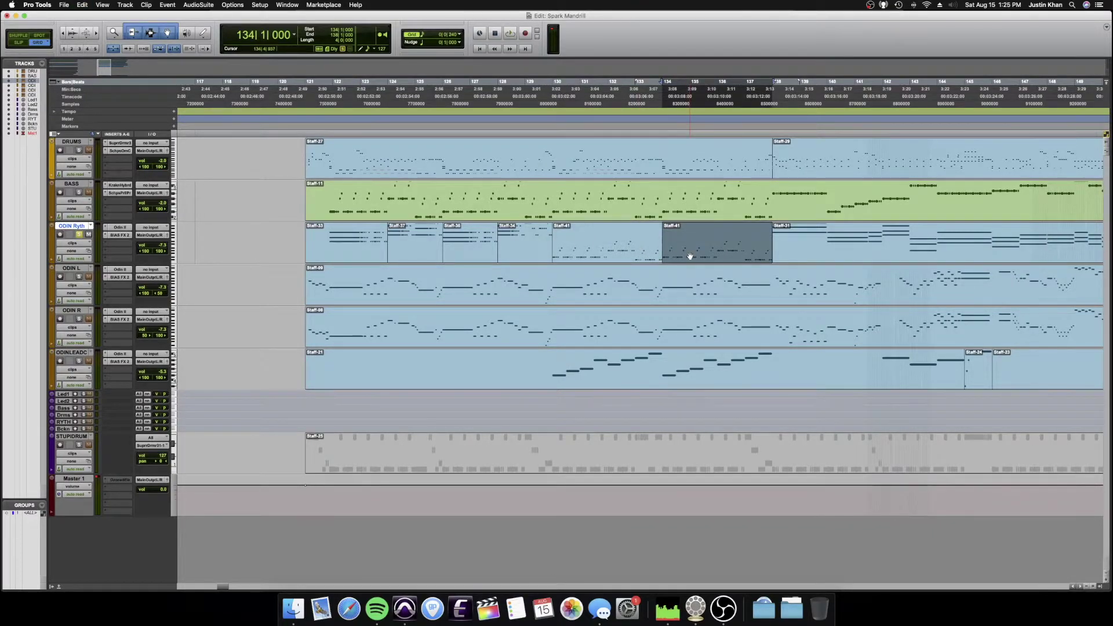
- Raise the repeated low ODIN Ryth notes in bar 131, placing the second half higher than the first, and play from bar 130
{"action": "double_click", "coordinate": [689, 256]}
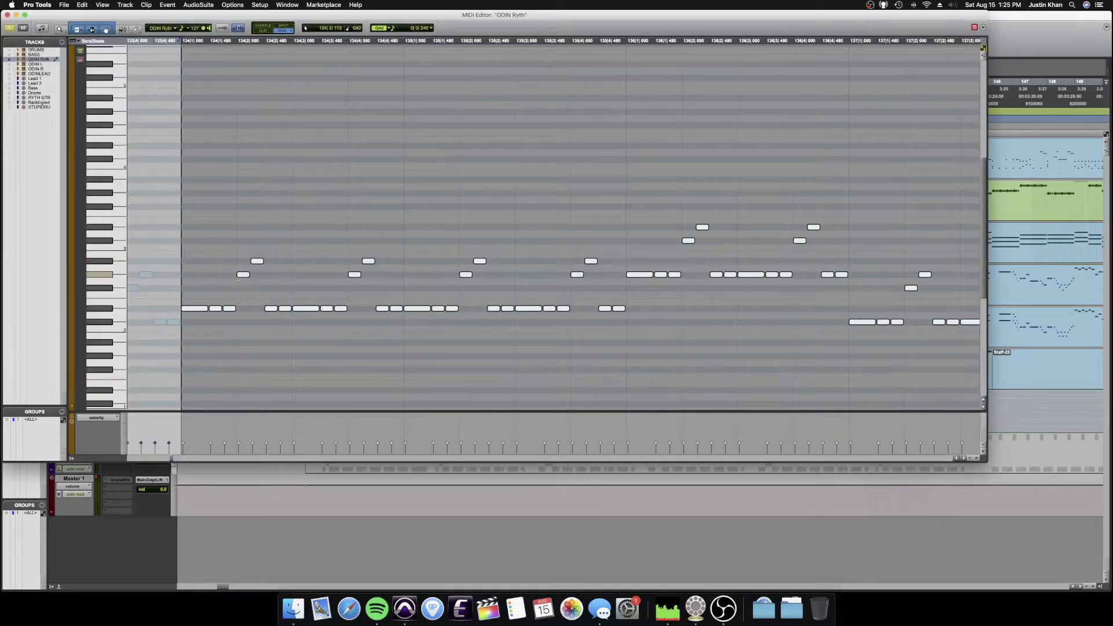
{"action": "left_click", "coordinate": [233, 293]}
{"action": "scroll", "coordinate": [552, 150], "scroll_direction": "down", "scroll_amount": 2}
{"action": "scroll", "coordinate": [574, 255], "scroll_direction": "left", "scroll_amount": 5}
{"action": "scroll", "coordinate": [581, 278], "scroll_direction": "down", "scroll_amount": 1}
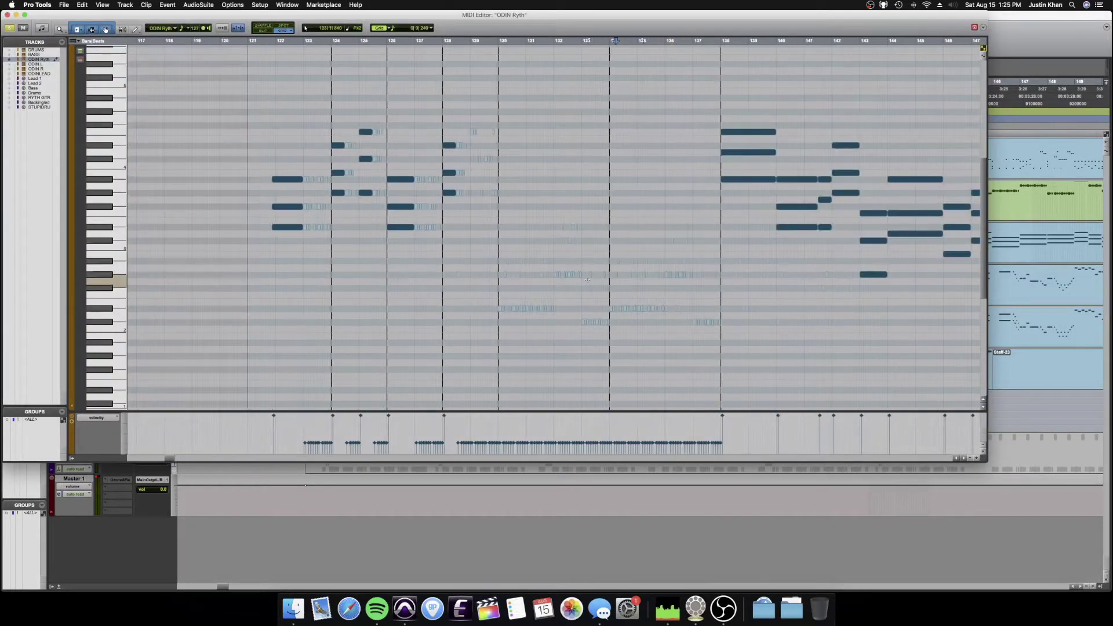
{"action": "scroll", "coordinate": [522, 221], "scroll_direction": "up", "scroll_amount": 2}
{"action": "scroll", "coordinate": [522, 221], "scroll_direction": "left", "scroll_amount": 3}
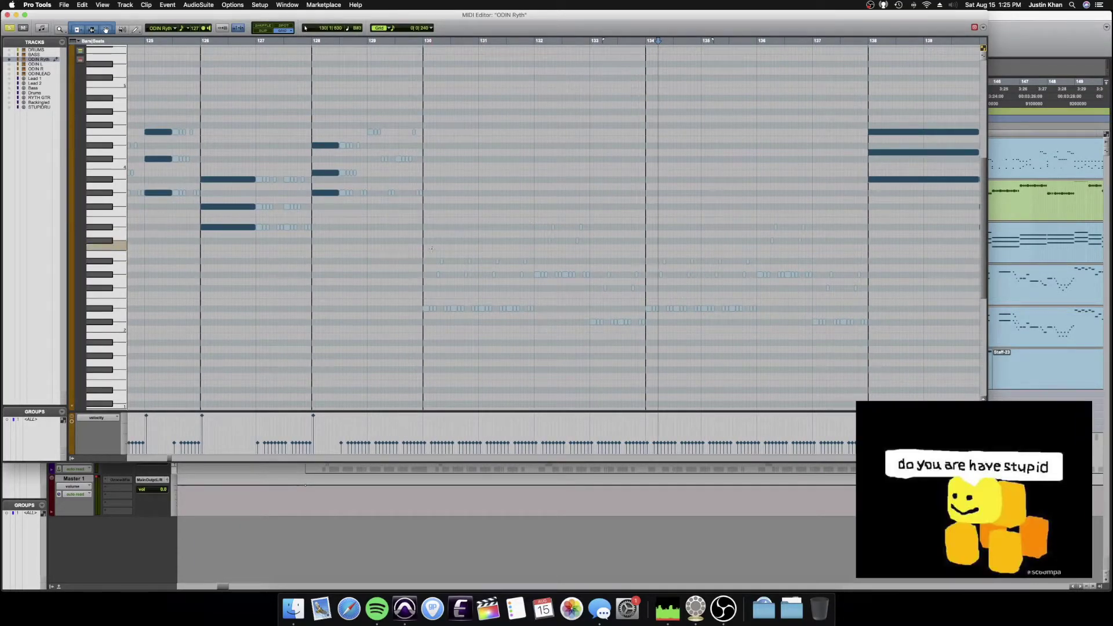
{"action": "mouse_move", "coordinate": [497, 250]}
{"action": "left_mouse_down"}
{"action": "mouse_move", "coordinate": [485, 310]}
{"action": "mouse_move", "coordinate": [484, 288]}
{"action": "mouse_move", "coordinate": [503, 288]}
{"action": "left_mouse_up"}
{"action": "left_click_drag", "start_coordinate": [532, 229], "coordinate": [511, 261]}
{"action": "left_click", "coordinate": [424, 229]}
{"action": "key", "text": "space"}
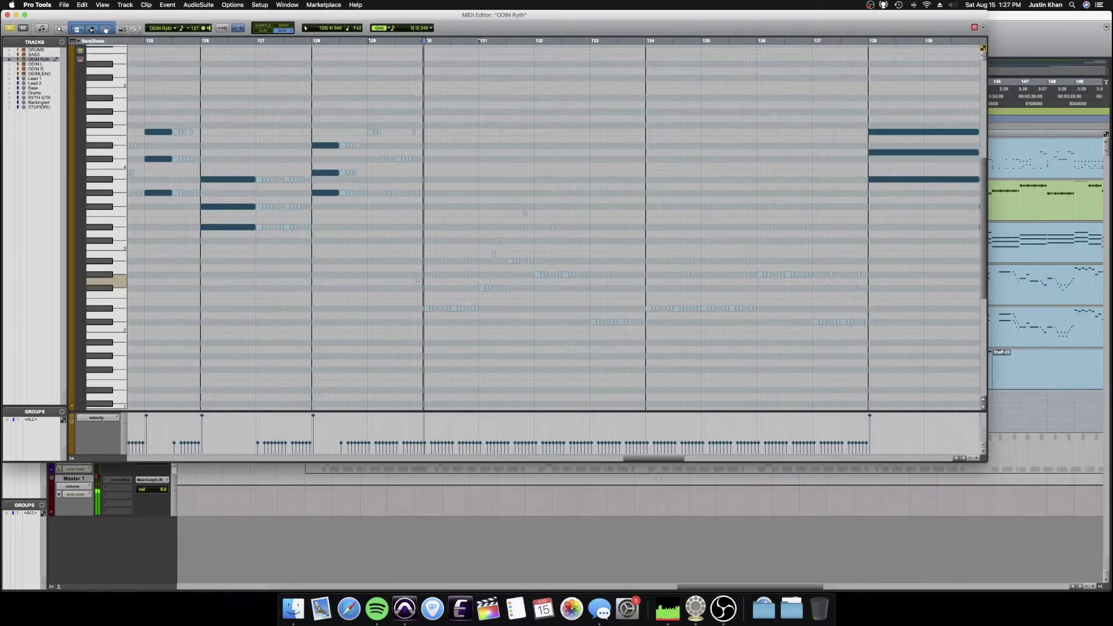
{"action": "key", "text": "space"}
- Adjust the high accent notes in bar 132, raise the low notes in the second half of bar 133, and audition from bar 130
{"action": "left_click", "coordinate": [567, 276]}
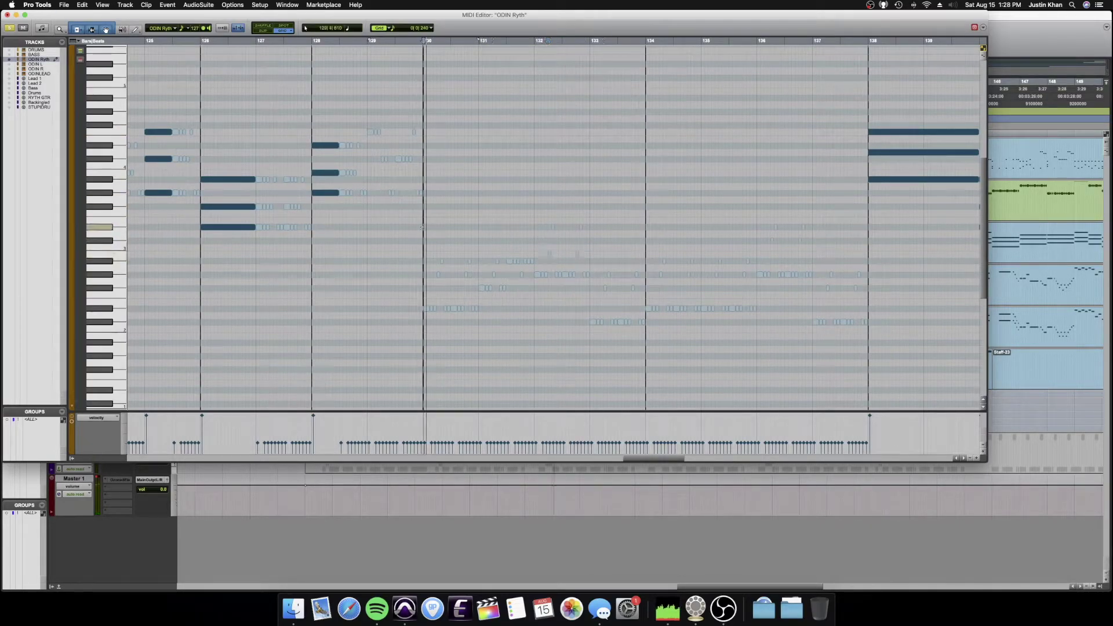
{"action": "key", "text": "space"}
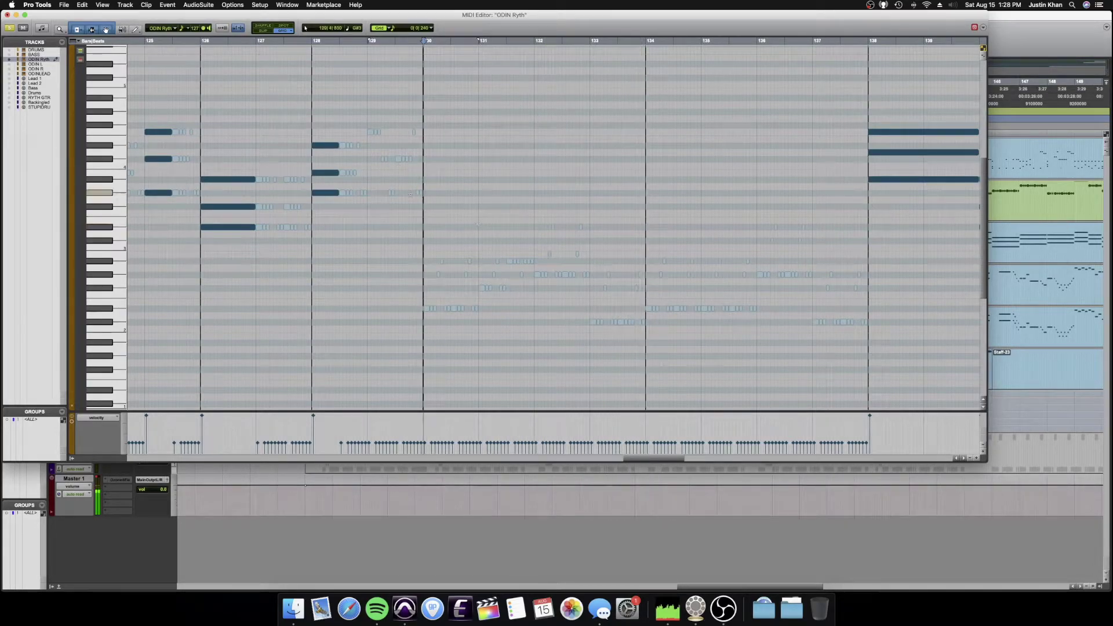
{"action": "left_click", "coordinate": [594, 323]}
{"action": "left_click_drag", "start_coordinate": [624, 323], "coordinate": [623, 295]}
{"action": "left_click", "coordinate": [429, 288]}
{"action": "key", "text": "space"}
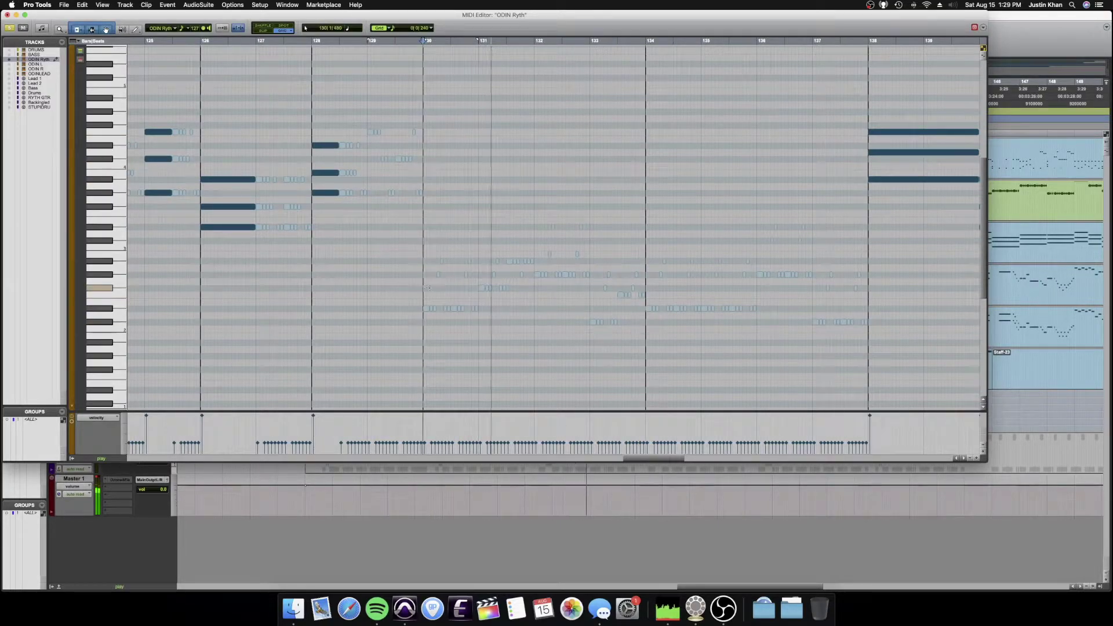
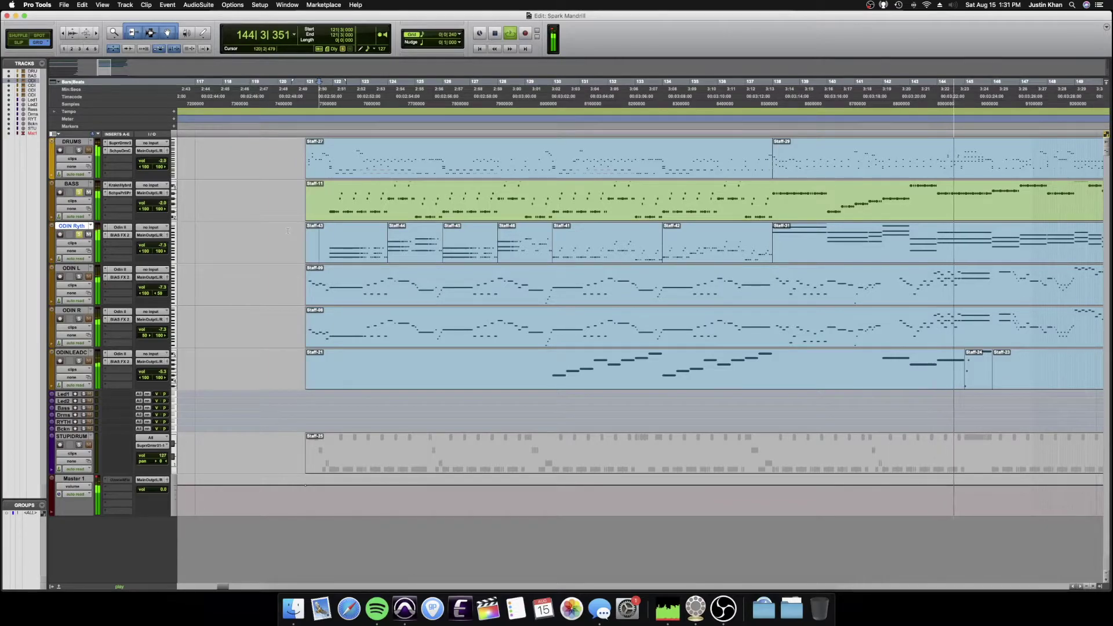
- Play the reworked rhythm through bar 153, replay it from bar 137, and save the session
{"action": "scroll", "coordinate": [623, 246], "scroll_direction": "right", "scroll_amount": 10}
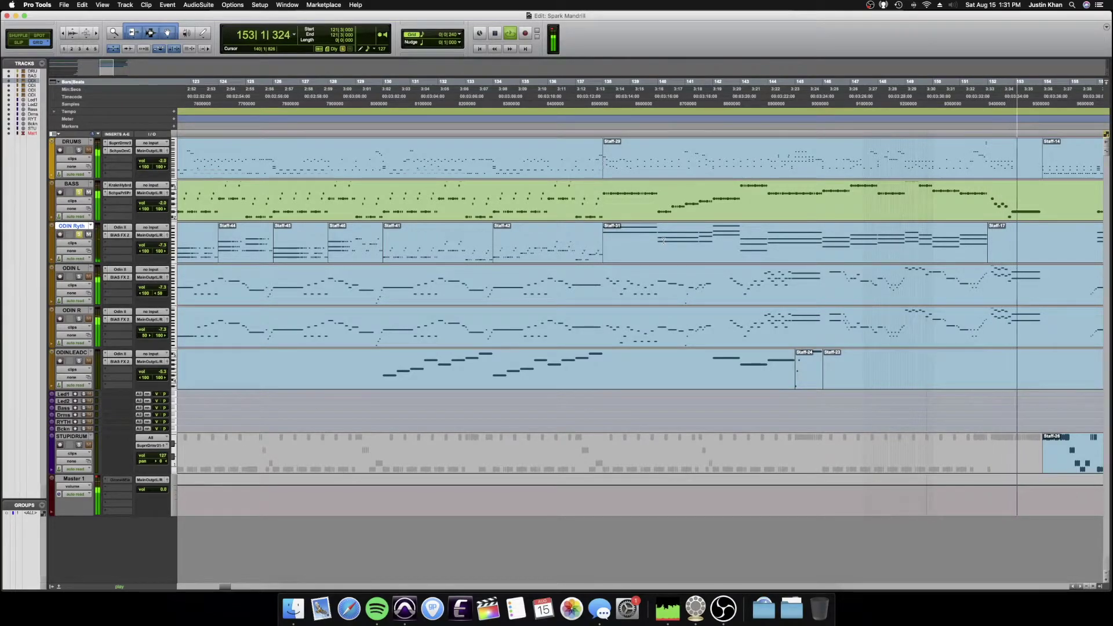
{"action": "key", "text": "space"}
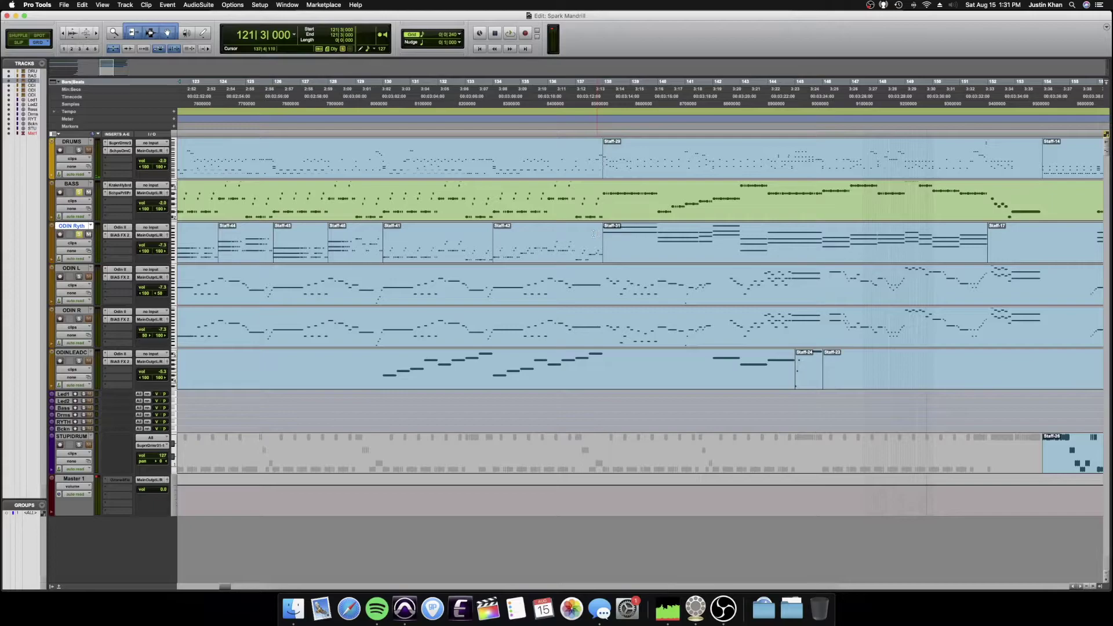
{"action": "key", "text": "space"}
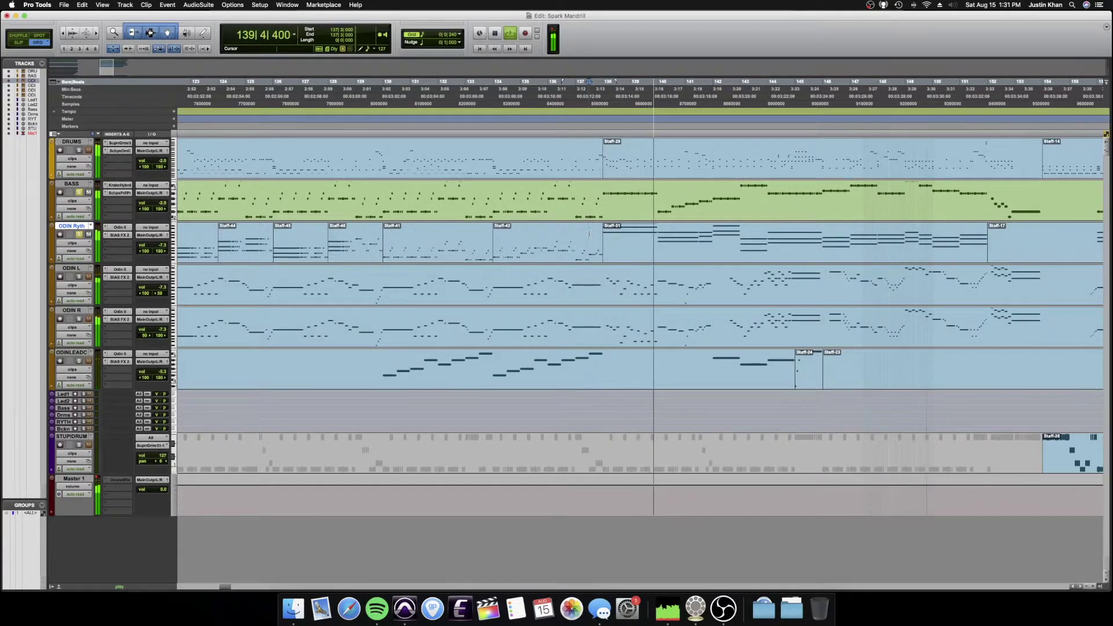
{"action": "key", "text": "space"}
{"action": "key", "text": "super+s"}
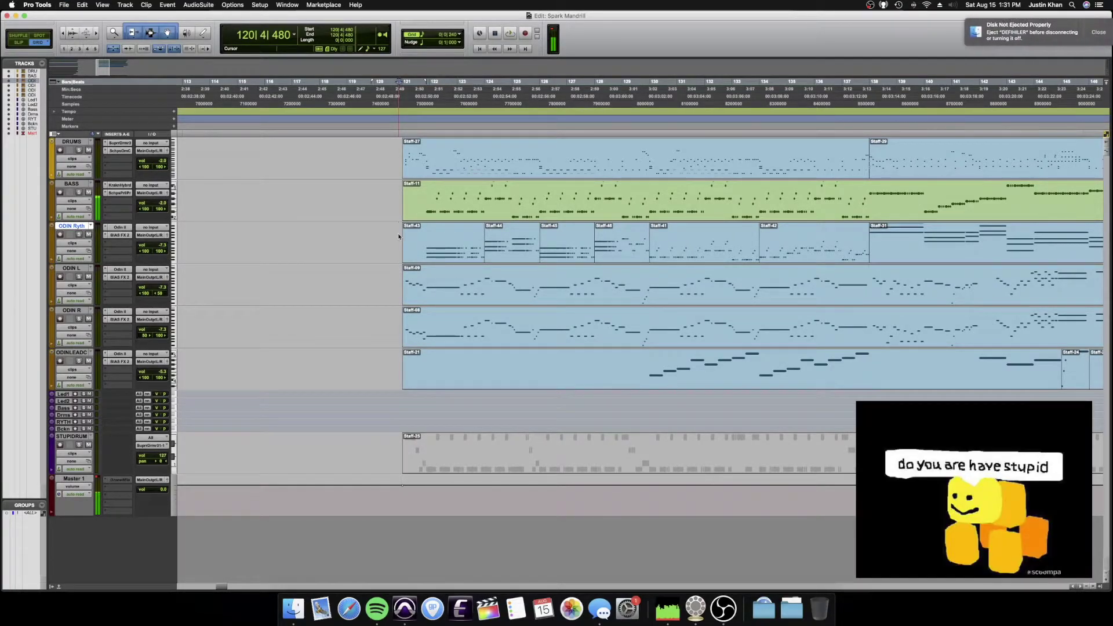
- Play the song from bar 120 past bar 153 and check the DRUMS notes of bars 149–152 in the MIDI Editor
{"action": "key", "text": "space"}
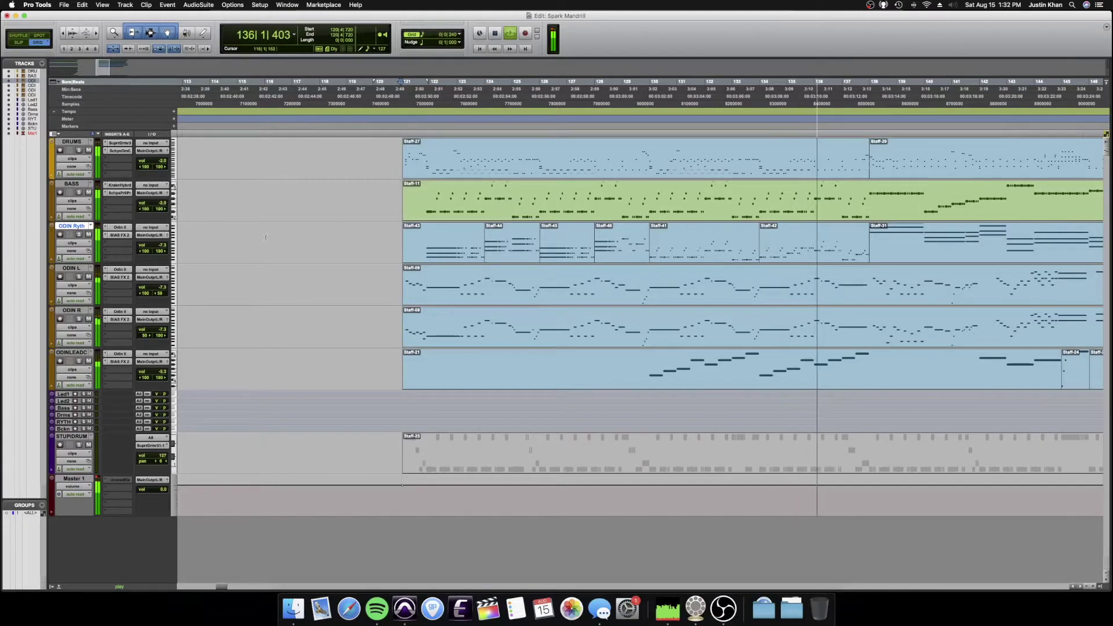
{"action": "scroll", "coordinate": [265, 237], "scroll_direction": "right", "scroll_amount": 5}
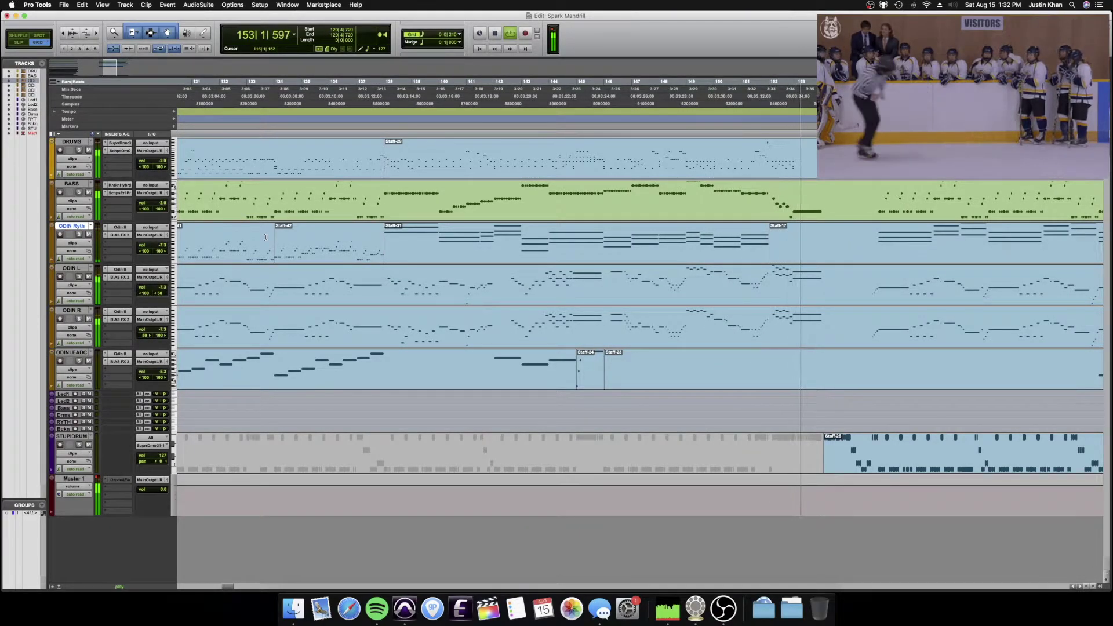
{"action": "key", "text": "space"}
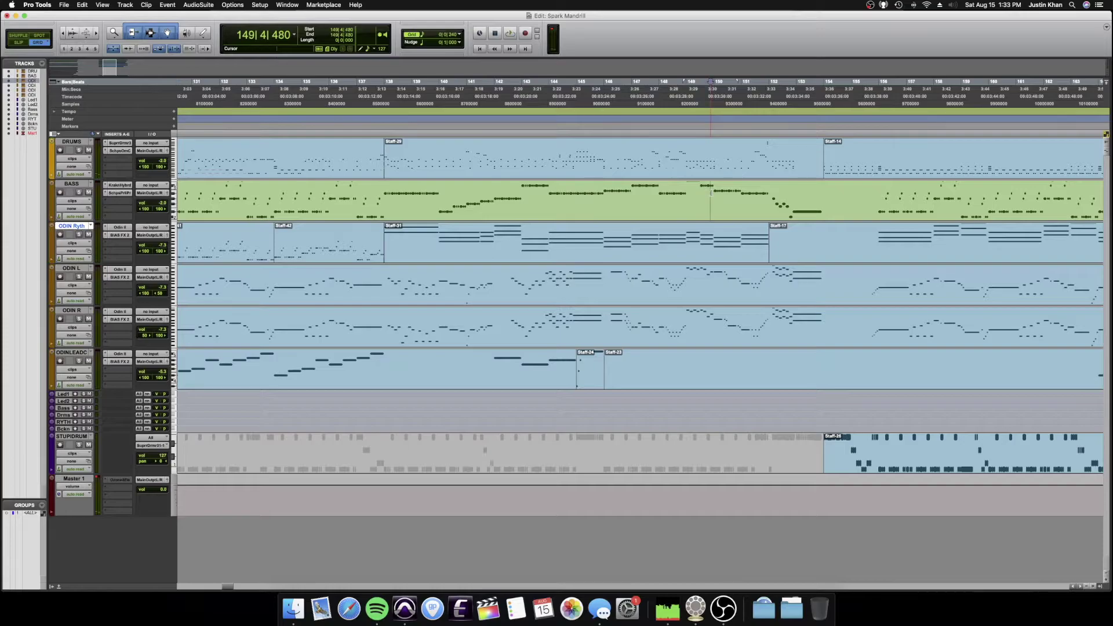
{"action": "key", "text": "ctrl+equal"}
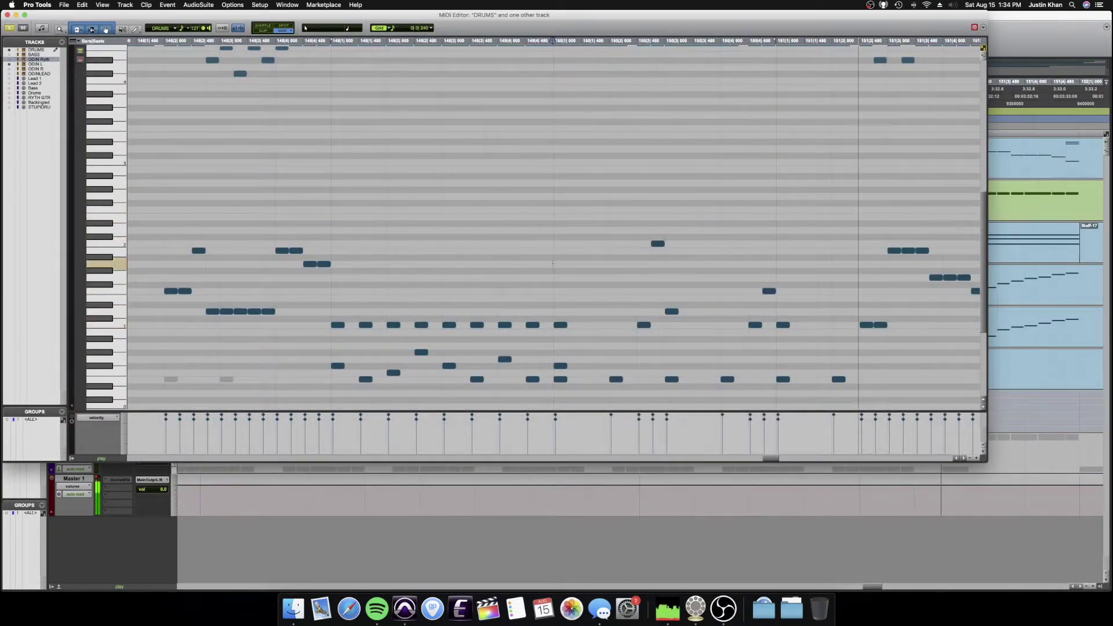
{"action": "key", "text": "ctrl+equal"}
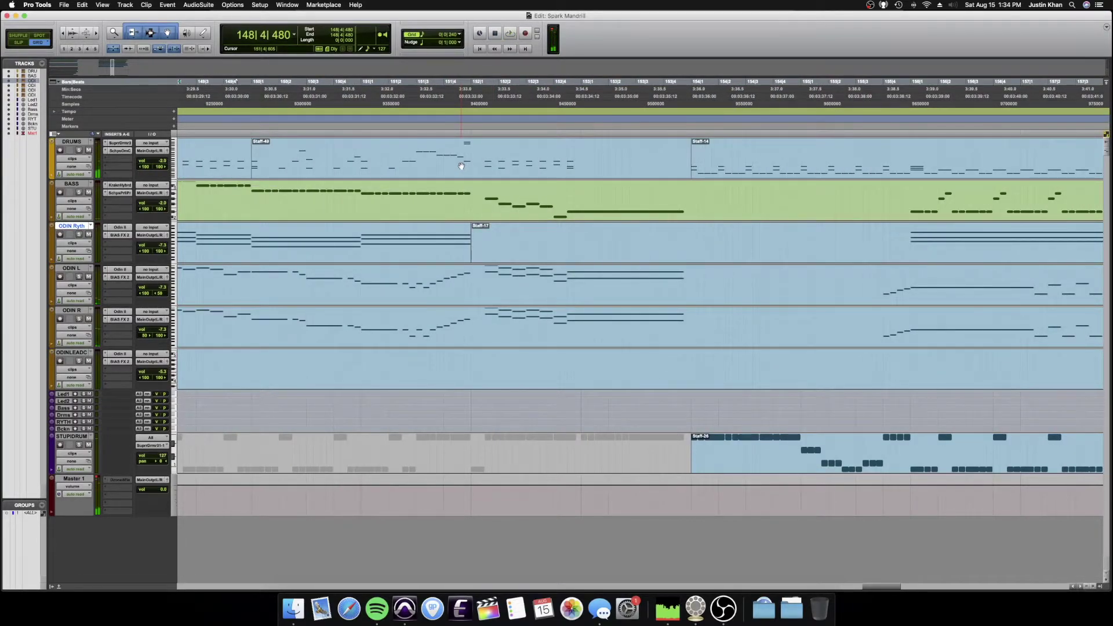
- Replace ODIN Ryth's single-note run in bar 152 with six repeated three-note chords and stack the following sustained note into a chord
{"action": "double_click", "coordinate": [552, 246]}
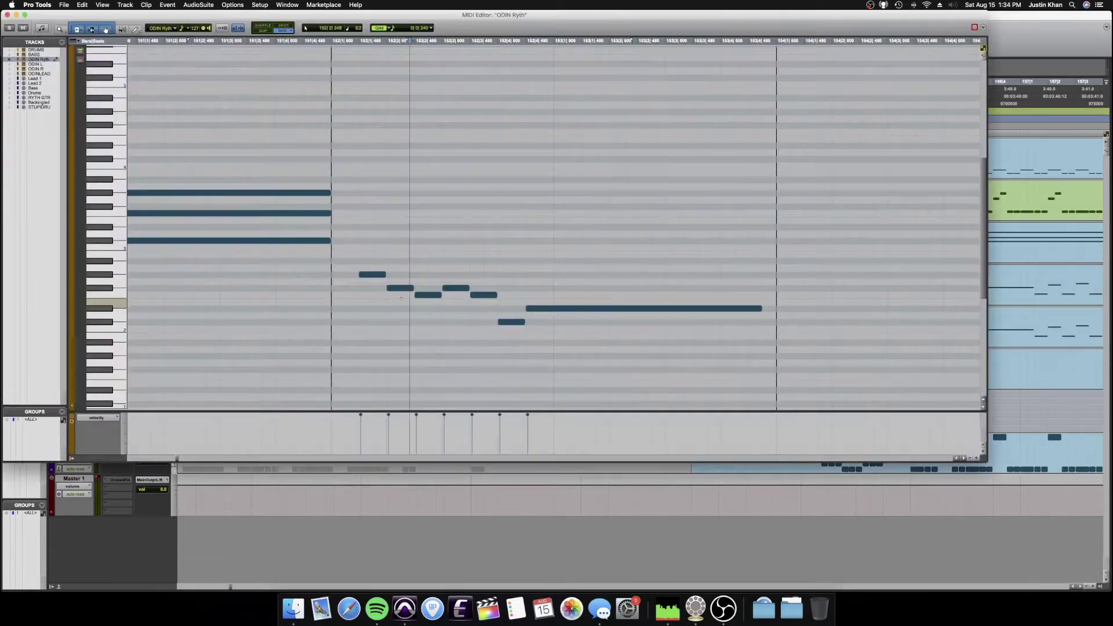
{"action": "left_click_drag", "start_coordinate": [449, 268], "coordinate": [516, 330]}
{"action": "key", "text": "Delete"}
{"action": "left_click_drag", "start_coordinate": [350, 267], "coordinate": [394, 332]}
{"action": "key", "text": "super+d"}
{"action": "key", "text": "super+d"}
{"action": "key", "text": "super+d"}
{"action": "key", "text": "super+d"}
{"action": "key", "text": "super+d"}
{"action": "left_click_drag", "start_coordinate": [562, 308], "coordinate": [565, 263]}
{"action": "left_click_drag", "start_coordinate": [565, 288], "coordinate": [565, 281]}
- Lower the velocities of the six short chords in bar 152, play them from bar 151, and close the MIDI Editor
{"action": "left_click_drag", "start_coordinate": [351, 262], "coordinate": [514, 329]}
{"action": "left_click_drag", "start_coordinate": [500, 415], "coordinate": [499, 442]}
{"action": "left_click", "coordinate": [287, 133]}
{"action": "key", "text": "space"}
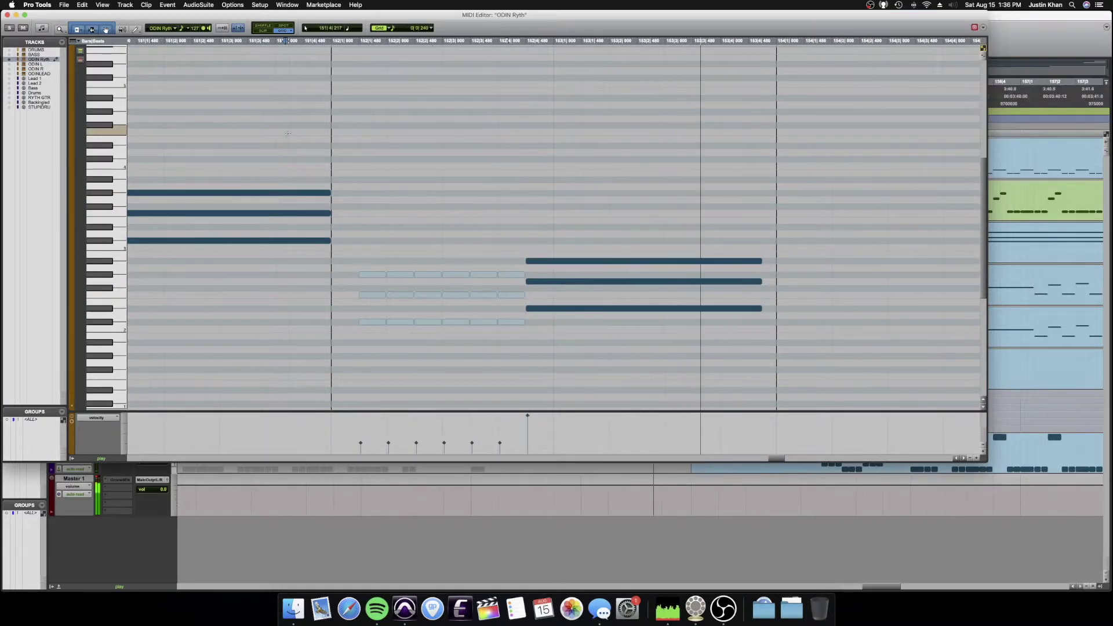
{"action": "key", "text": "space"}
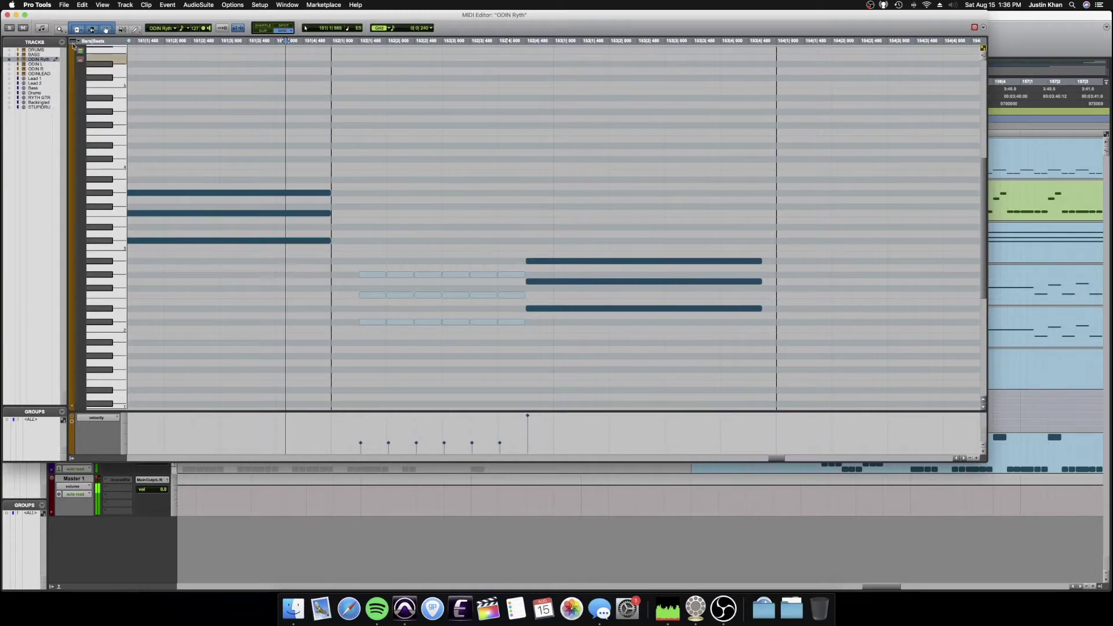
{"action": "left_click", "coordinate": [8, 15]}
- Compare ODIN Ryth with ODIN L and R, lower the middle note of its sustained chord a semitone, and play the result
{"action": "double_click", "coordinate": [496, 303]}
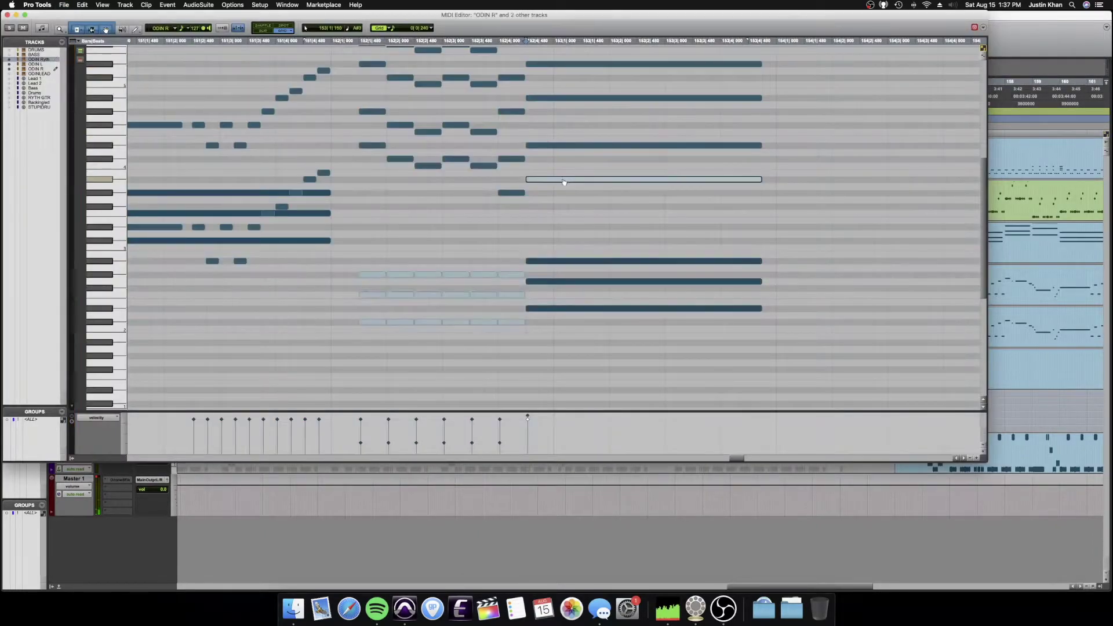
{"action": "left_click", "coordinate": [584, 262]}
{"action": "left_click", "coordinate": [578, 309]}
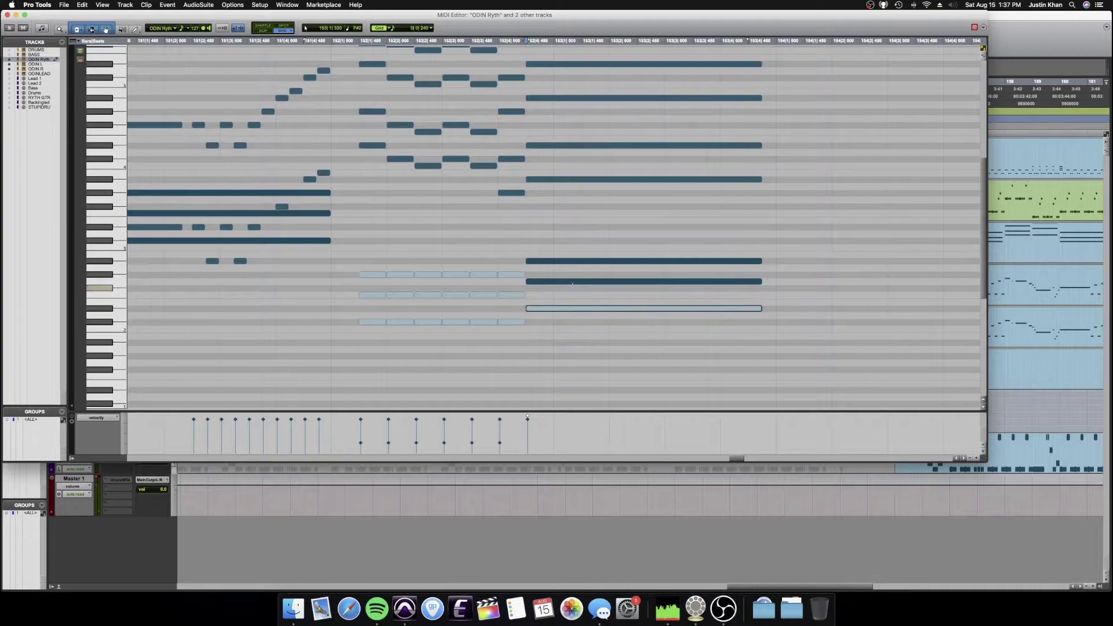
{"action": "left_click", "coordinate": [571, 283]}
{"action": "key", "text": "r"}
{"action": "key", "text": "r"}
{"action": "key", "text": "r"}
{"action": "key", "text": "space"}
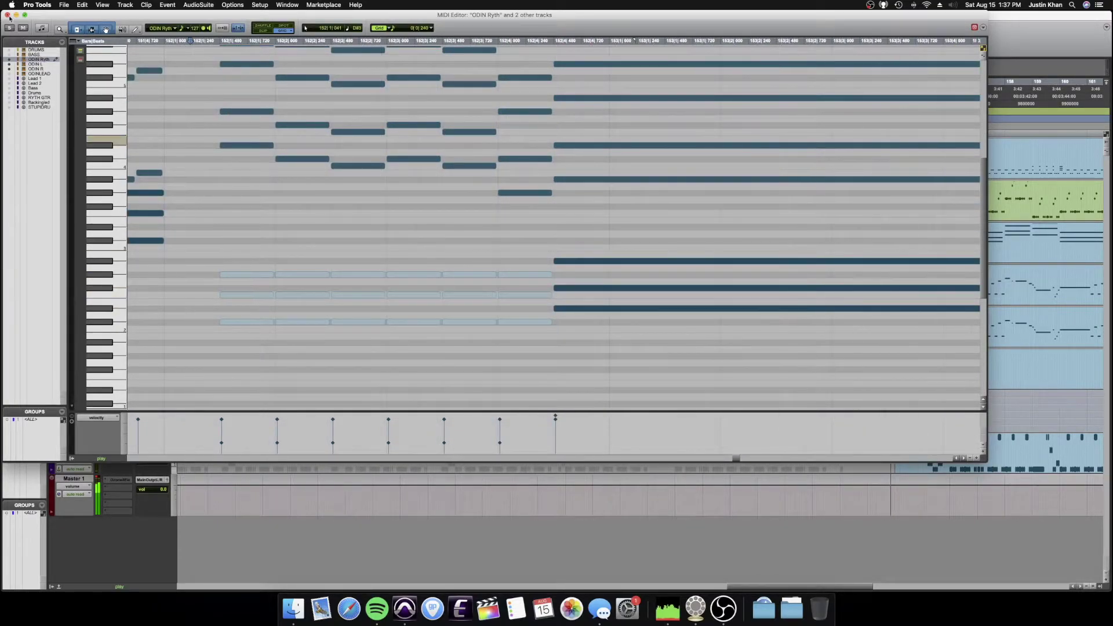
{"action": "key", "text": "super+w"}
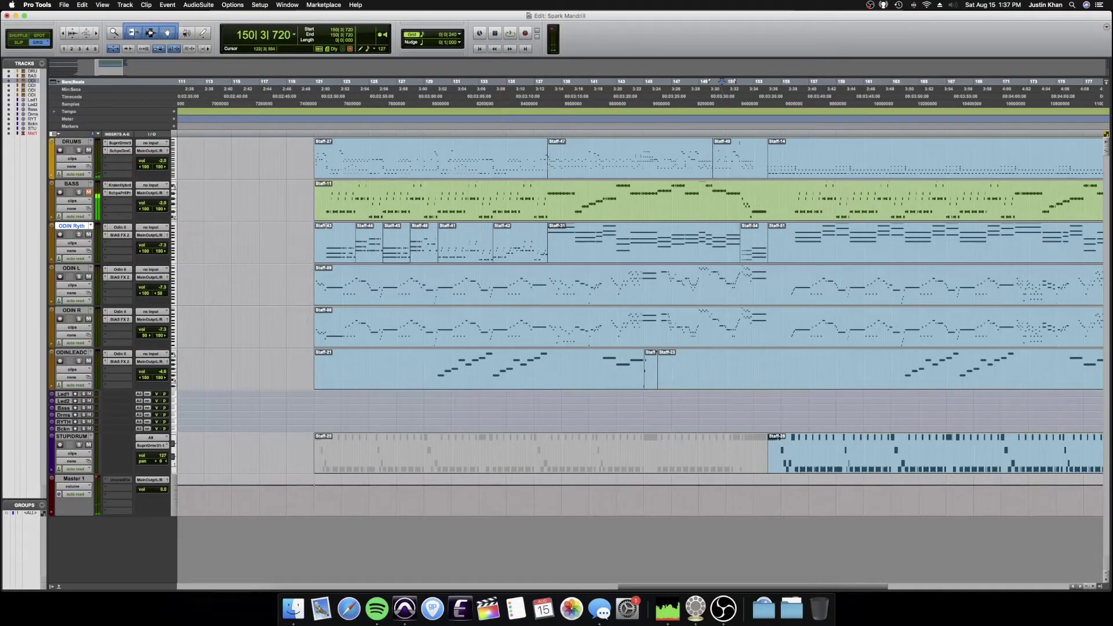
- Lengthen ODIN Ryth's sustained chords in bars 122–124 and follow them with short quiet chords alternating with accented notes or chords
{"action": "key", "text": "ctrl+equal"}
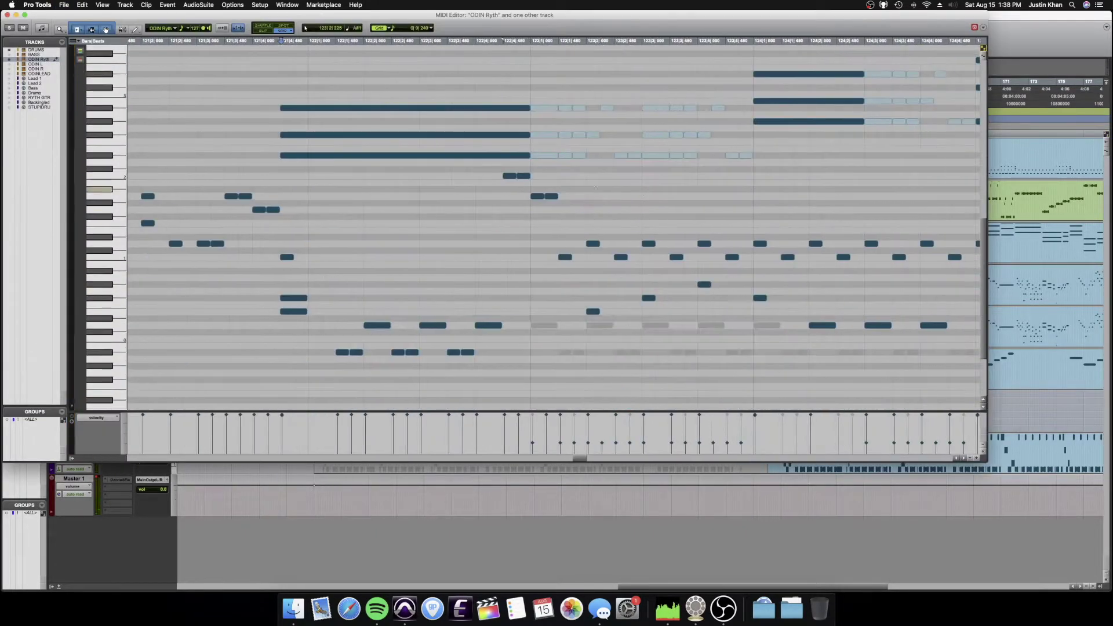
{"action": "scroll", "coordinate": [540, 154], "scroll_direction": "down", "scroll_amount": 1}
{"action": "left_click_drag", "start_coordinate": [539, 154], "coordinate": [607, 141]}
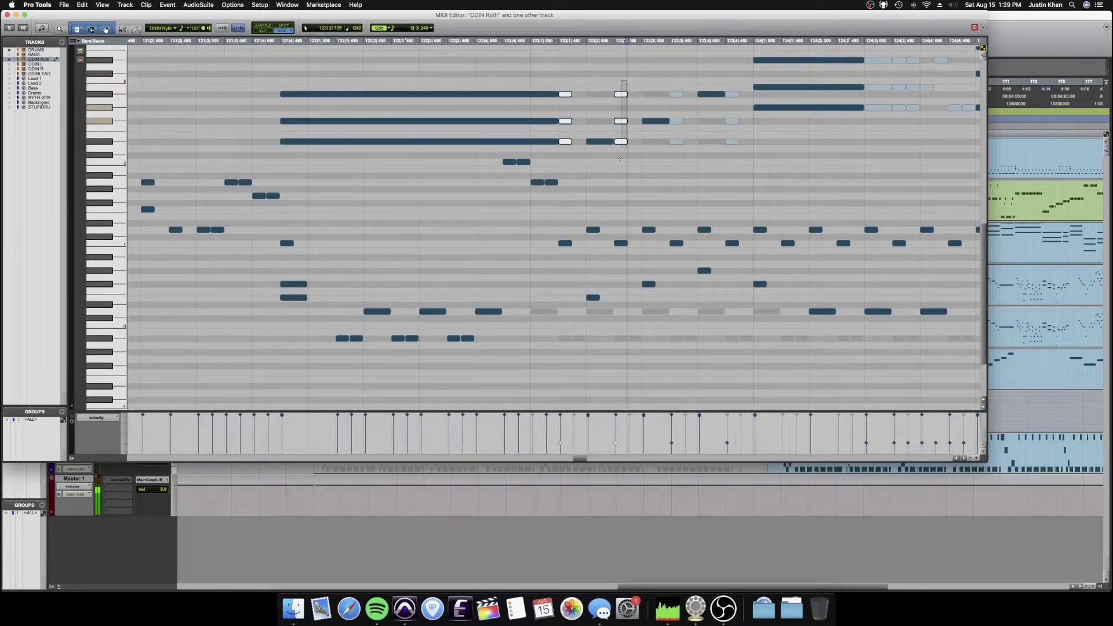
{"action": "left_click", "coordinate": [263, 97]}
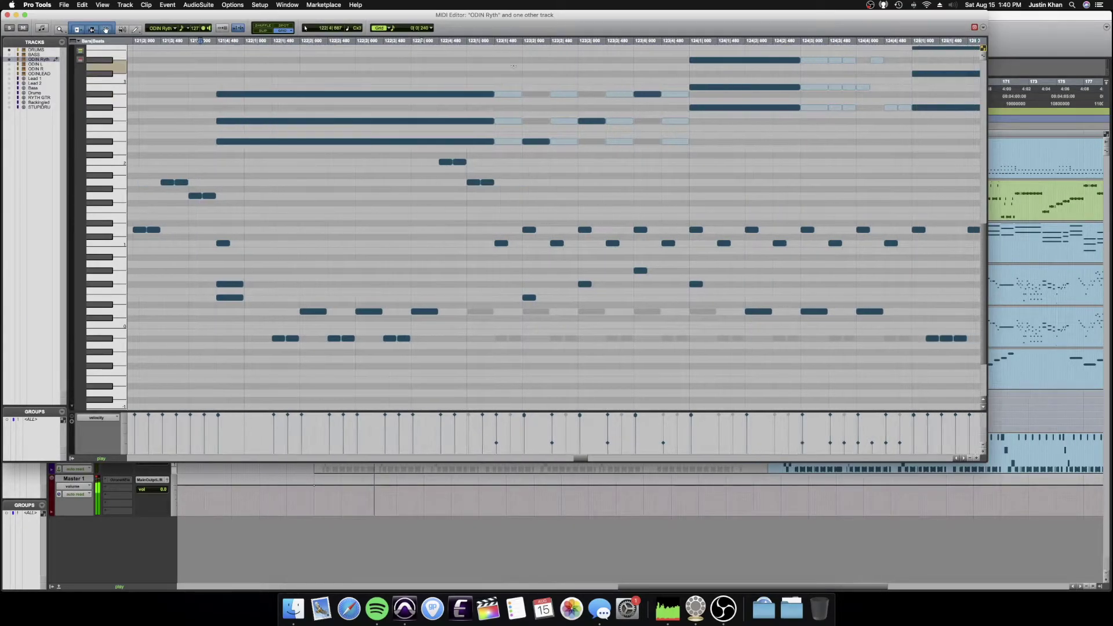
{"action": "scroll", "coordinate": [616, 114], "scroll_direction": "up", "scroll_amount": 3}
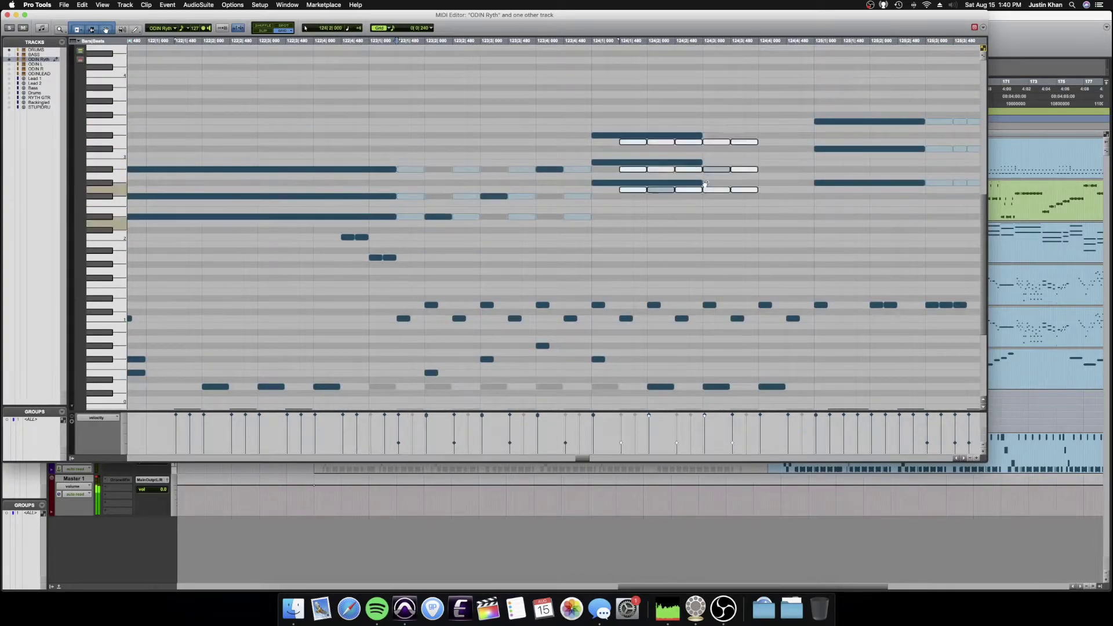
{"action": "key", "text": "super+bracketleft"}
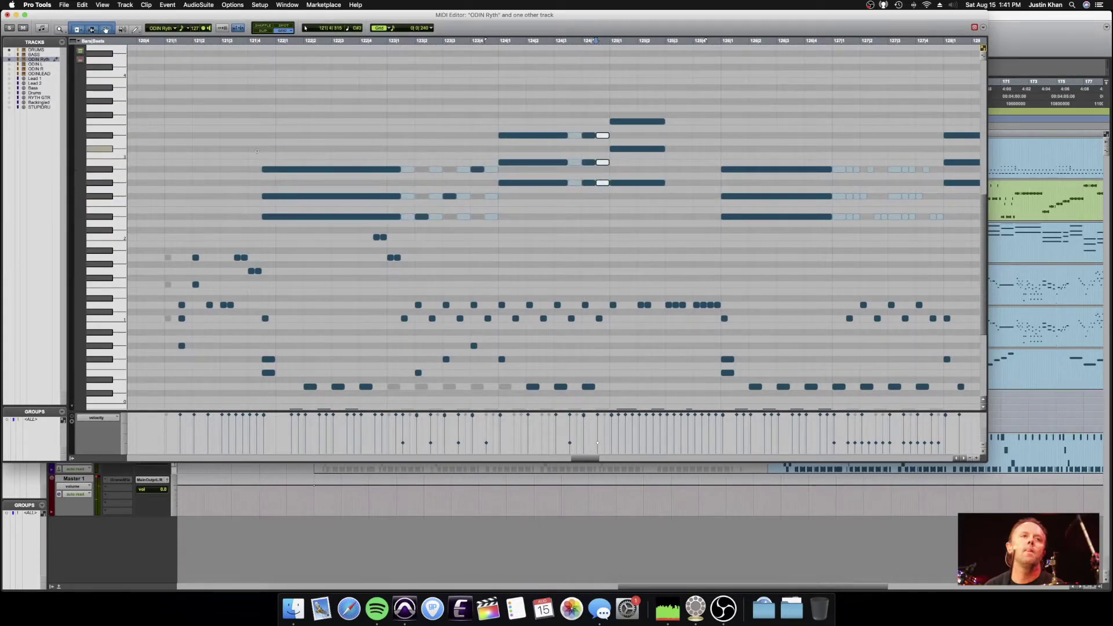
- Copy bar 124's three short ODIN Ryth chords to the end of bar 125, extend the sustained chord to meet them, and match its pitches
{"action": "left_click_drag", "start_coordinate": [569, 124], "coordinate": [576, 186]}
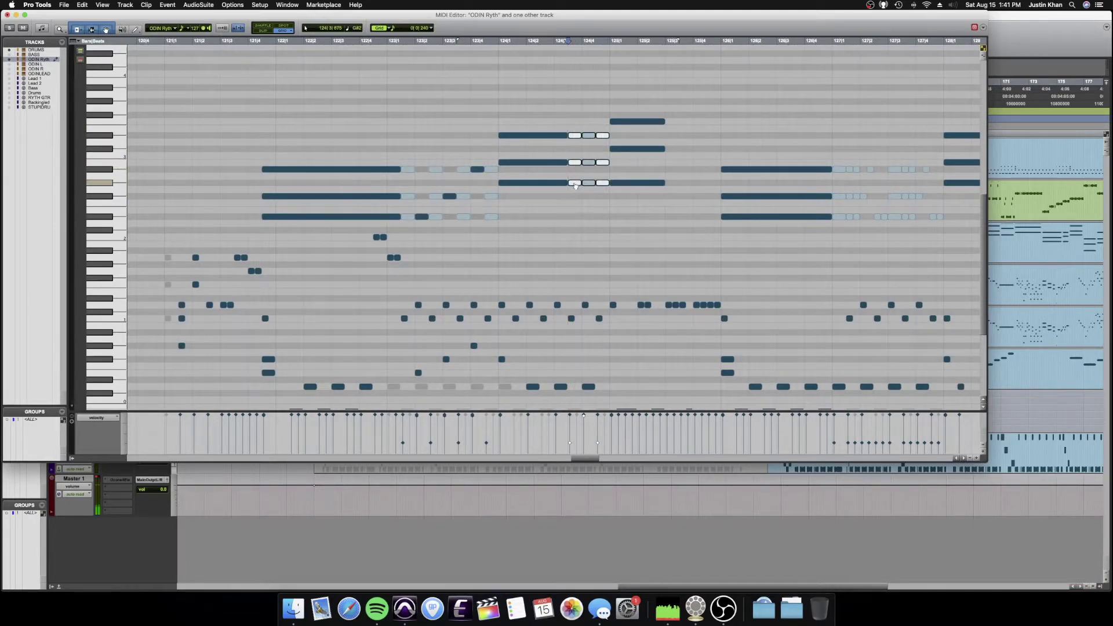
{"action": "left_click_drag", "start_coordinate": [652, 185], "coordinate": [678, 186]}
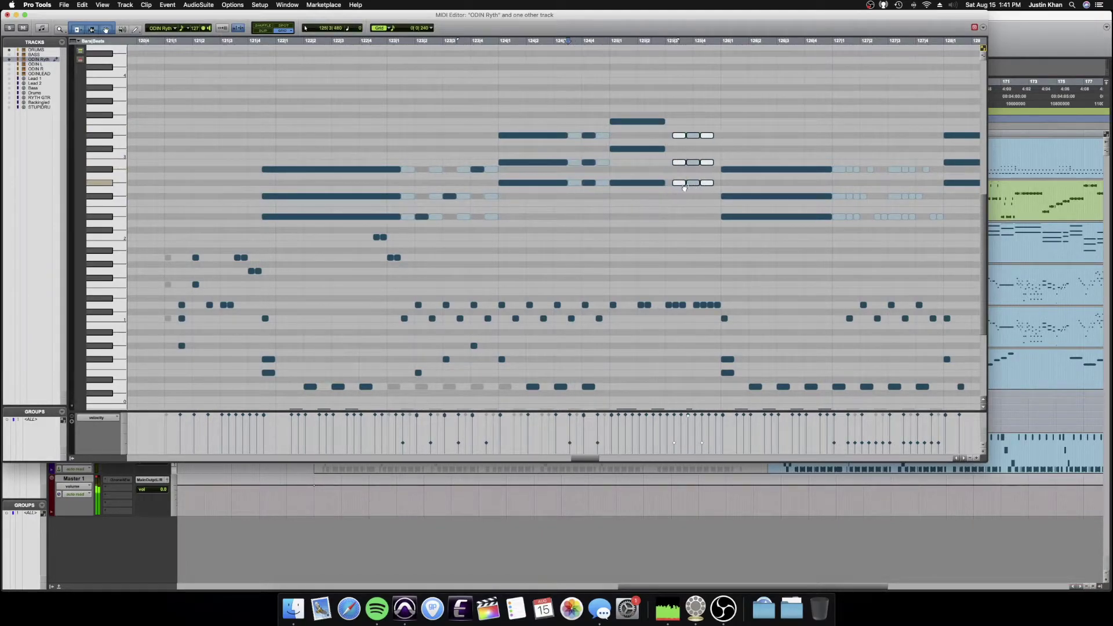
{"action": "left_click_drag", "start_coordinate": [651, 112], "coordinate": [660, 182]}
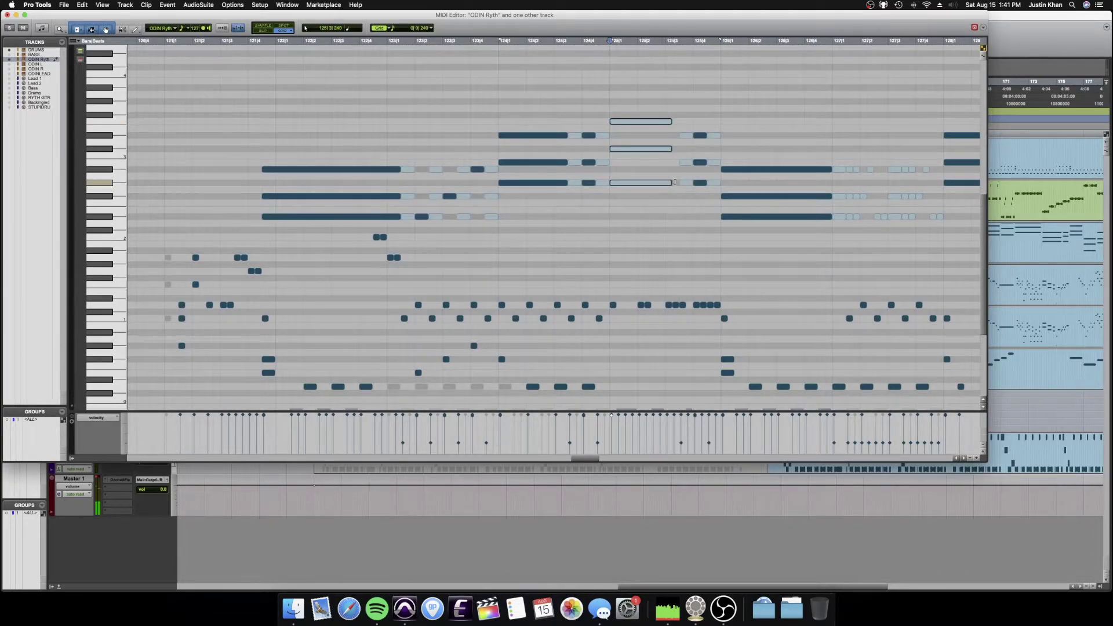
{"action": "left_click_drag", "start_coordinate": [718, 116], "coordinate": [686, 162]}
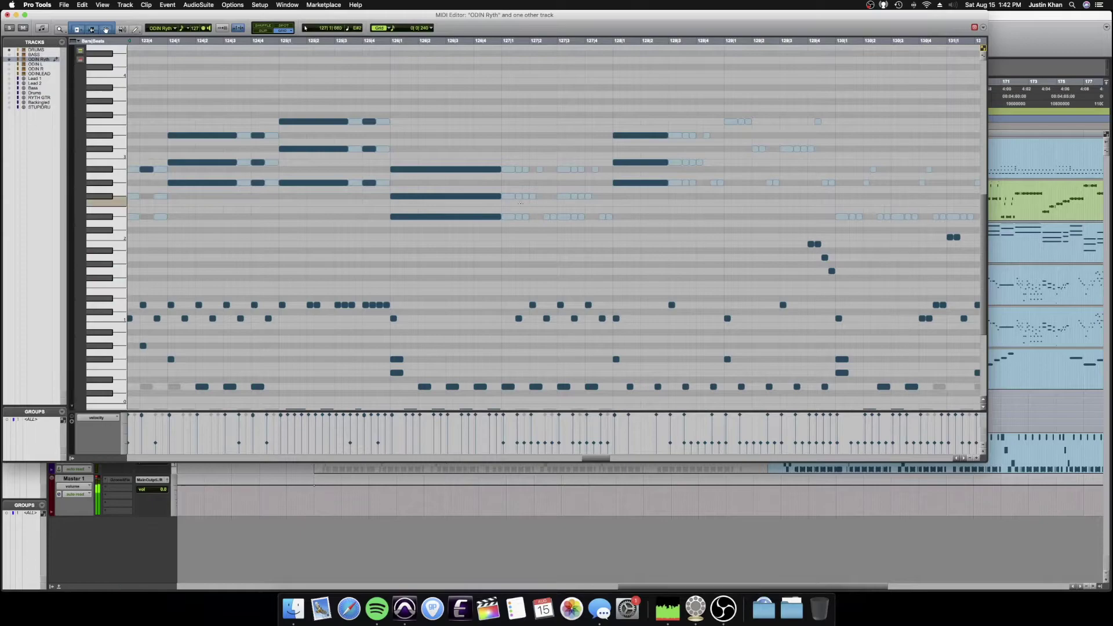
- Close the MIDI Editor and move ODIN Ryth's two clips in bars 130–137 past the end of the song at bar 205
{"action": "key", "text": "super+w"}
{"action": "left_click", "coordinate": [462, 252]}
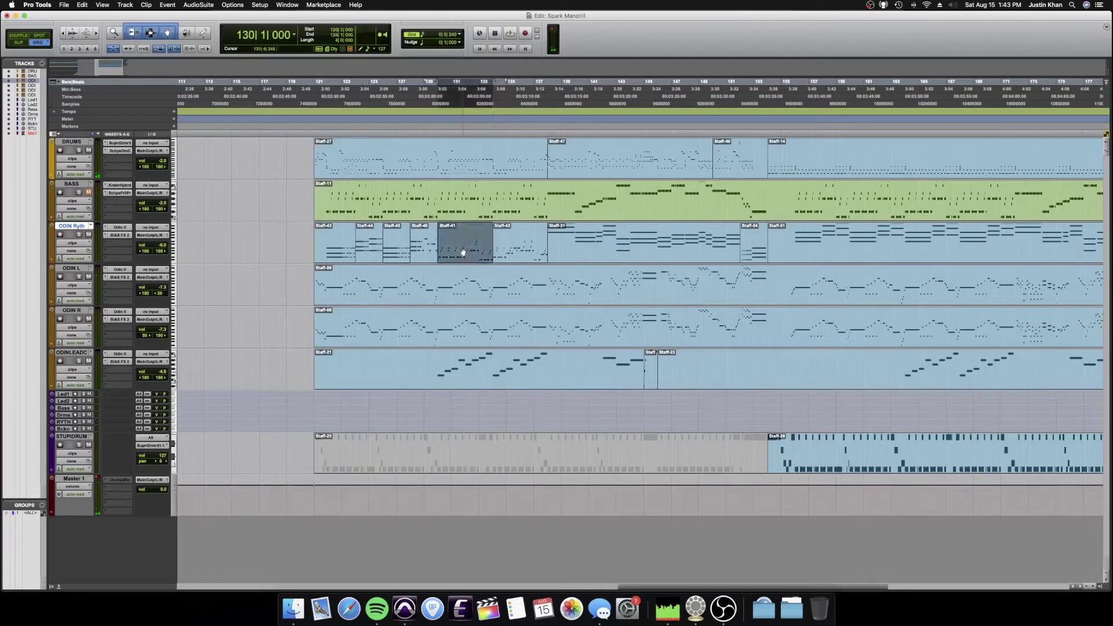
{"action": "left_click", "coordinate": [510, 255], "text": "shift"}
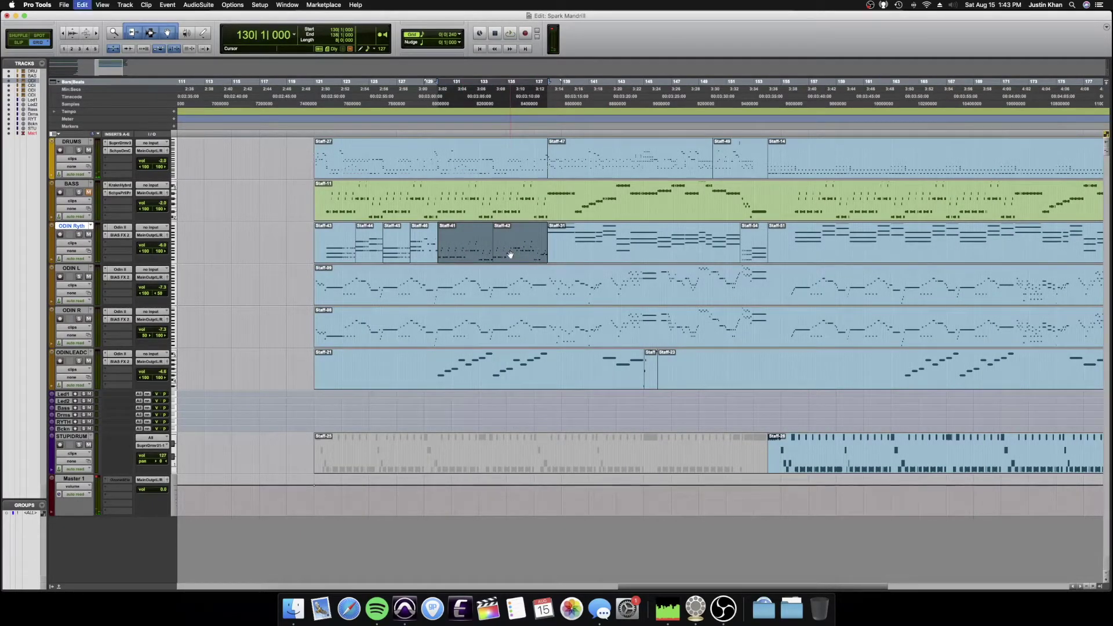
{"action": "key", "text": "super+x"}
{"action": "key", "text": "super+bracketleft"}
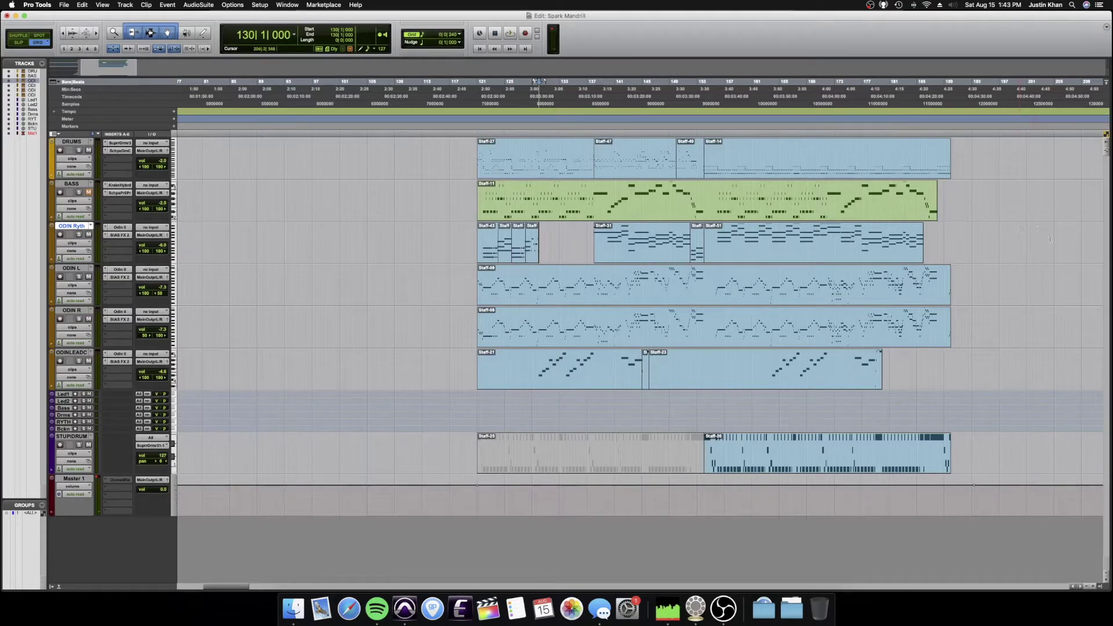
{"action": "key", "text": "super+v"}
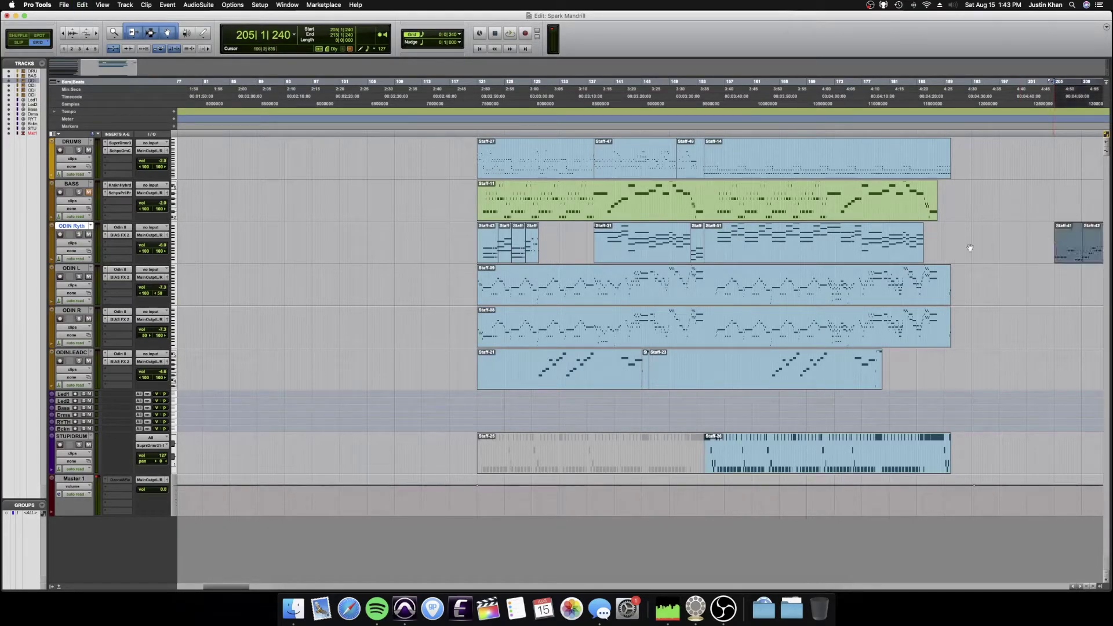
- Fill ODIN Ryth's gap in bars 130–137 with copies of its two-bar clips from bars 124 and 126
{"action": "left_click", "coordinate": [557, 246]}
{"action": "key", "text": "super+bracketright"}
{"action": "key", "text": "super+bracketright"}
{"action": "key", "text": "super+bracketright"}
{"action": "key", "text": "super+bracketleft"}
{"action": "left_click_drag", "start_coordinate": [484, 251], "coordinate": [594, 251]}
{"action": "left_click_drag", "start_coordinate": [429, 251], "coordinate": [649, 251]}
{"action": "key", "text": "super+bracketright"}
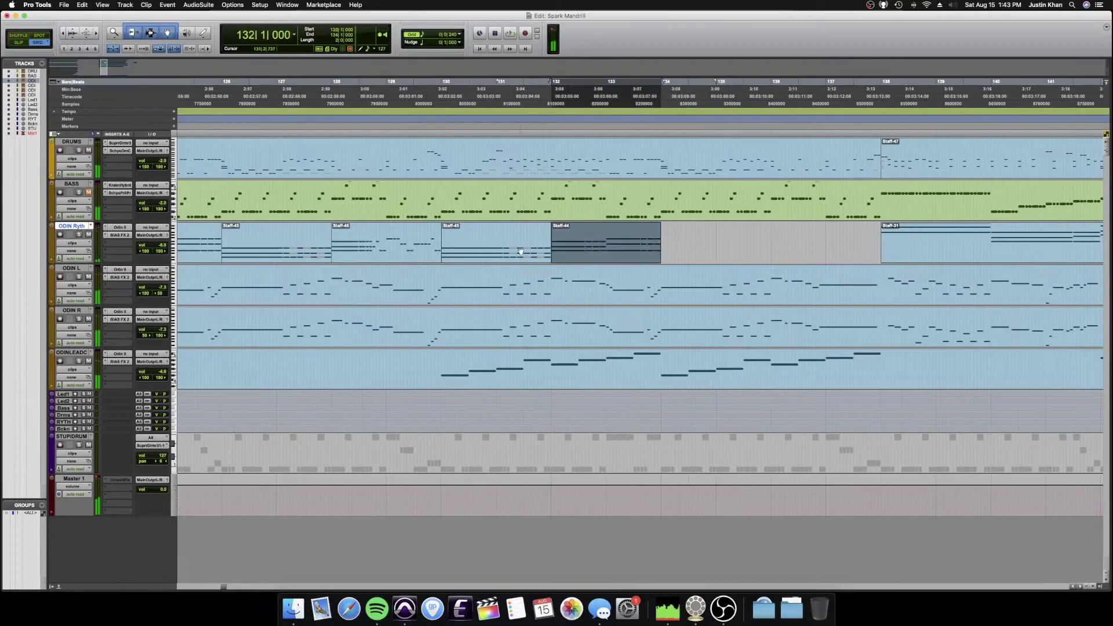
{"action": "left_click", "coordinate": [516, 250], "text": "shift"}
{"action": "key", "text": "super+d"}
- Play the filled section and replace ODIN Ryth's clip at bar 136 with a copy of the bar 128 clip
{"action": "left_click", "coordinate": [425, 233]}
{"action": "key", "text": "space"}
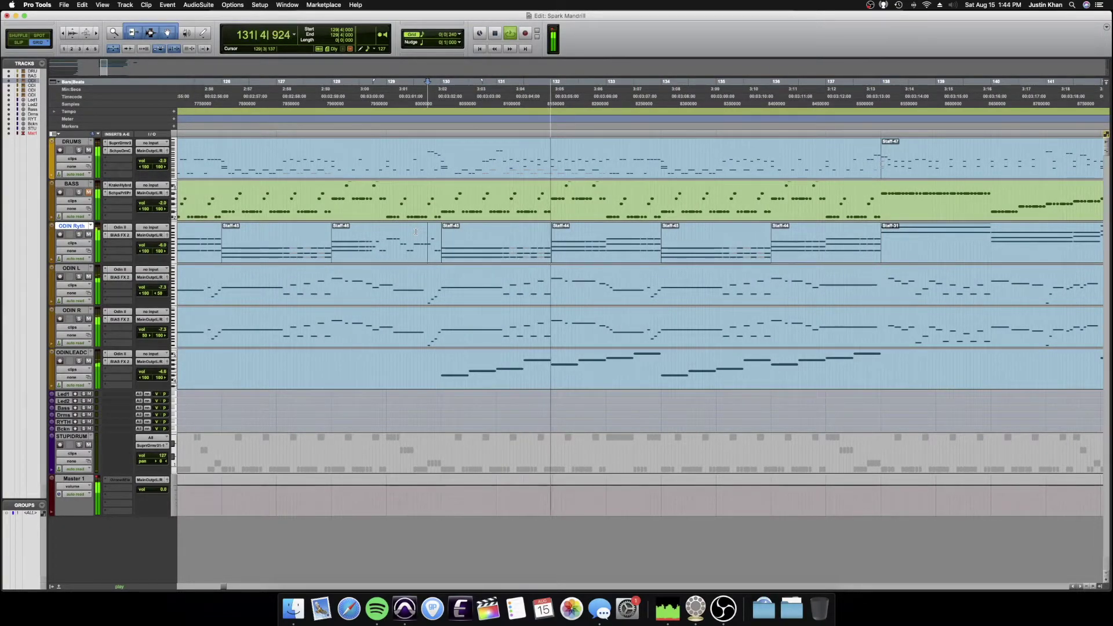
{"action": "key", "text": "super+bracketleft"}
{"action": "left_click", "coordinate": [516, 257]}
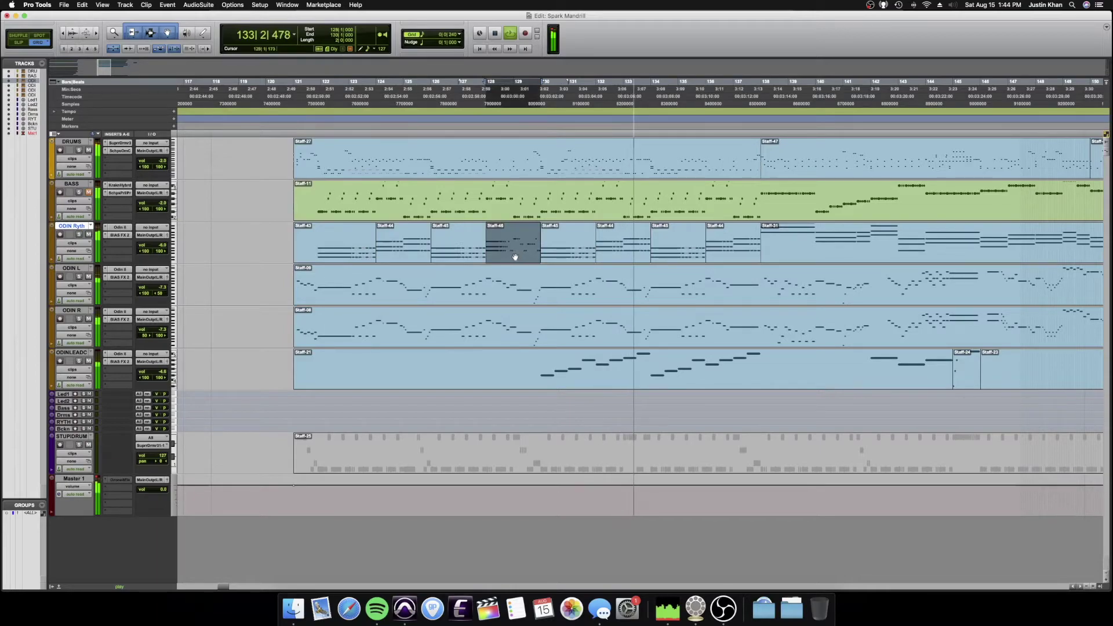
{"action": "left_click", "coordinate": [733, 256]}
{"action": "key", "text": "super+v"}
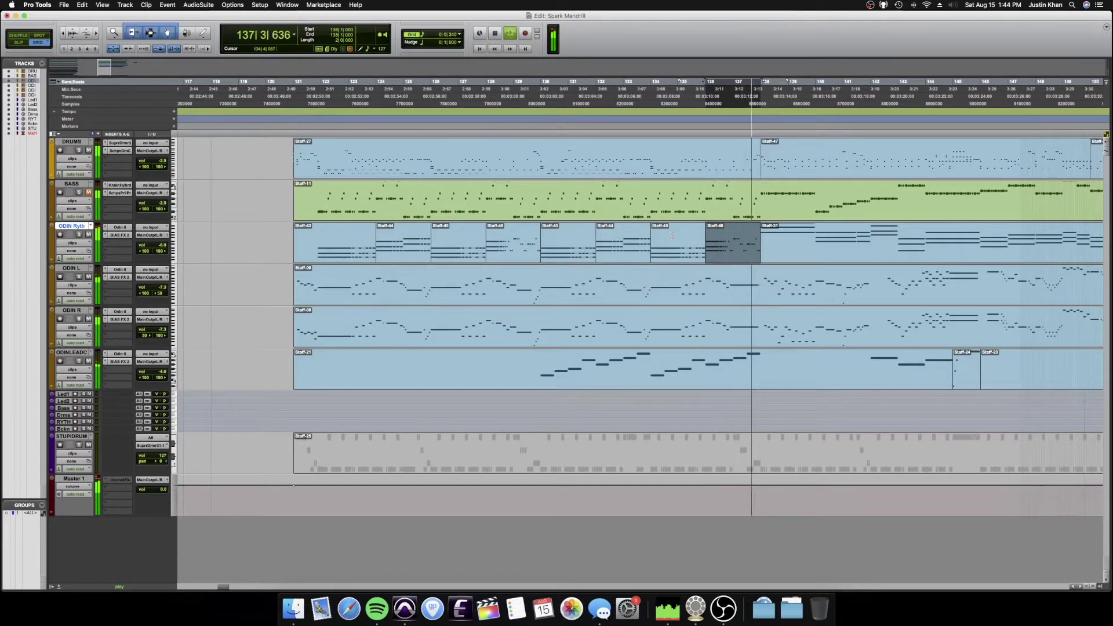
{"action": "key", "text": "space"}
{"action": "left_click", "coordinate": [781, 241]}
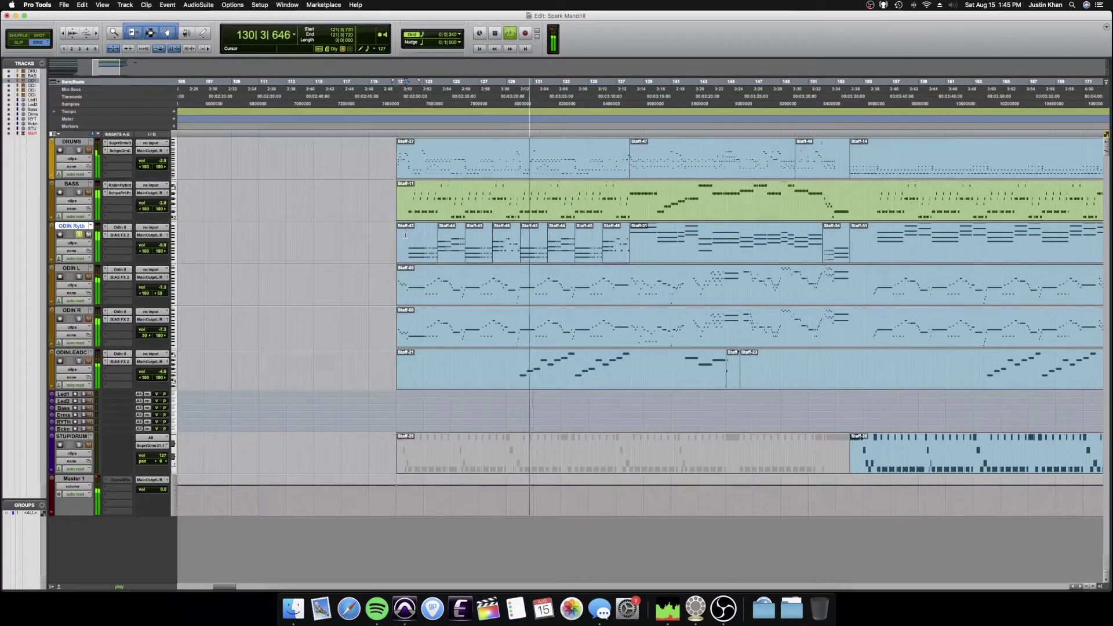
{"action": "key", "text": "space"}
- Merge repeated short notes in ODIN Ryth's bars 128–129 into longer single notes, keeping one pair in bar 129 separate, and play the result
{"action": "left_click", "coordinate": [505, 249]}
{"action": "double_click", "coordinate": [506, 249]}
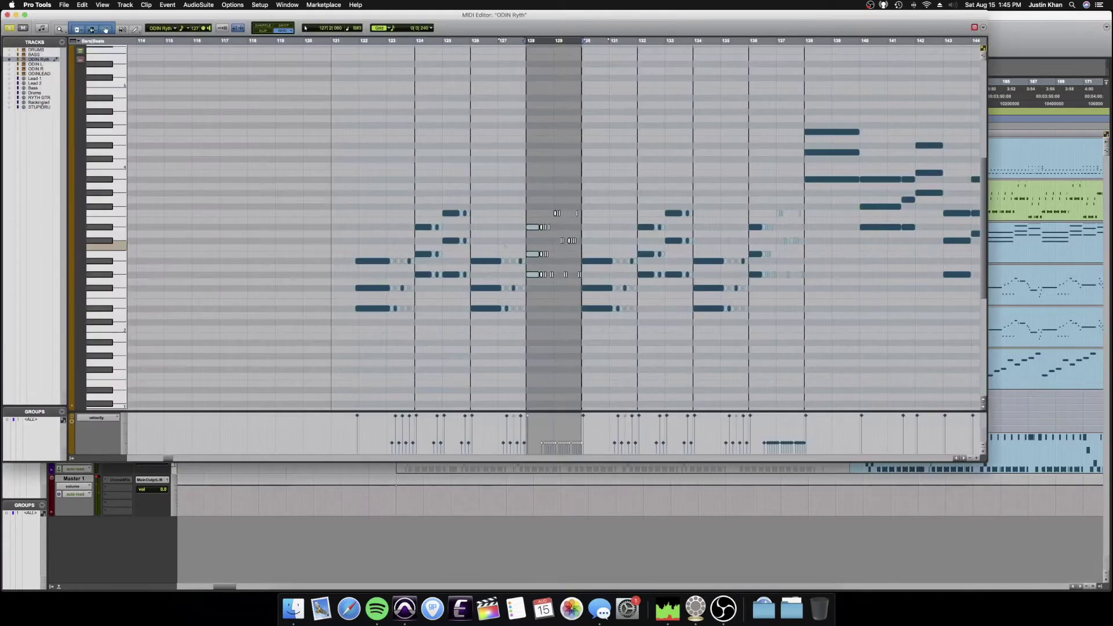
{"action": "left_click", "coordinate": [554, 237]}
{"action": "scroll", "coordinate": [553, 237], "scroll_direction": "up", "scroll_amount": 3}
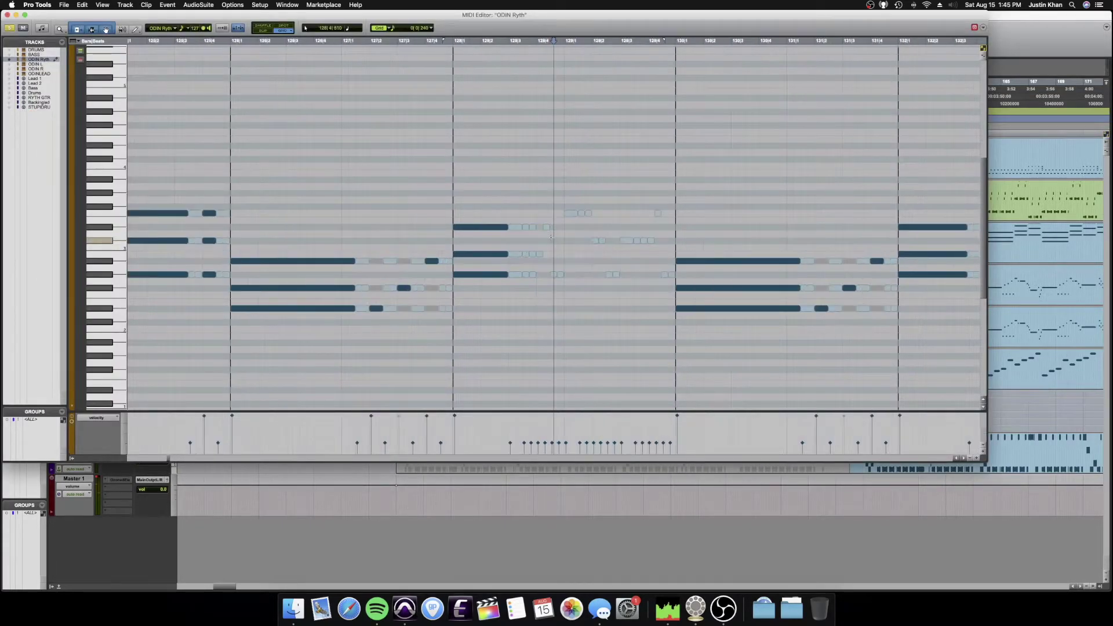
{"action": "left_click_drag", "start_coordinate": [531, 223], "coordinate": [534, 276]}
{"action": "scroll", "coordinate": [540, 216], "scroll_direction": "up", "scroll_amount": 4}
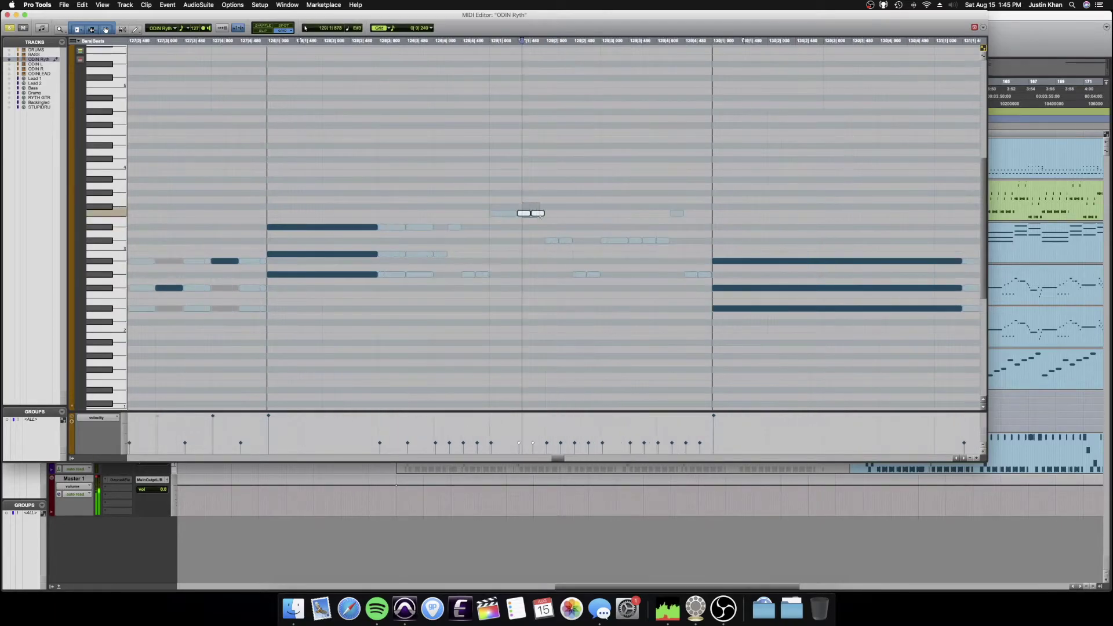
{"action": "left_click_drag", "start_coordinate": [527, 216], "coordinate": [616, 244]}
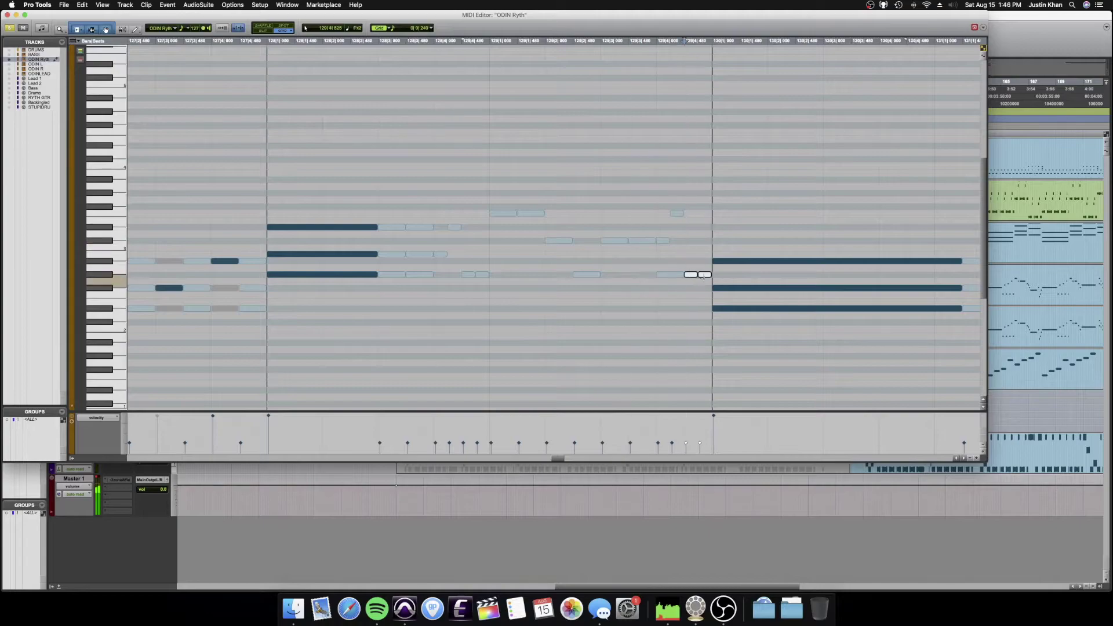
{"action": "left_click", "coordinate": [555, 240]}
{"action": "left_click_drag", "start_coordinate": [556, 241], "coordinate": [560, 240]}
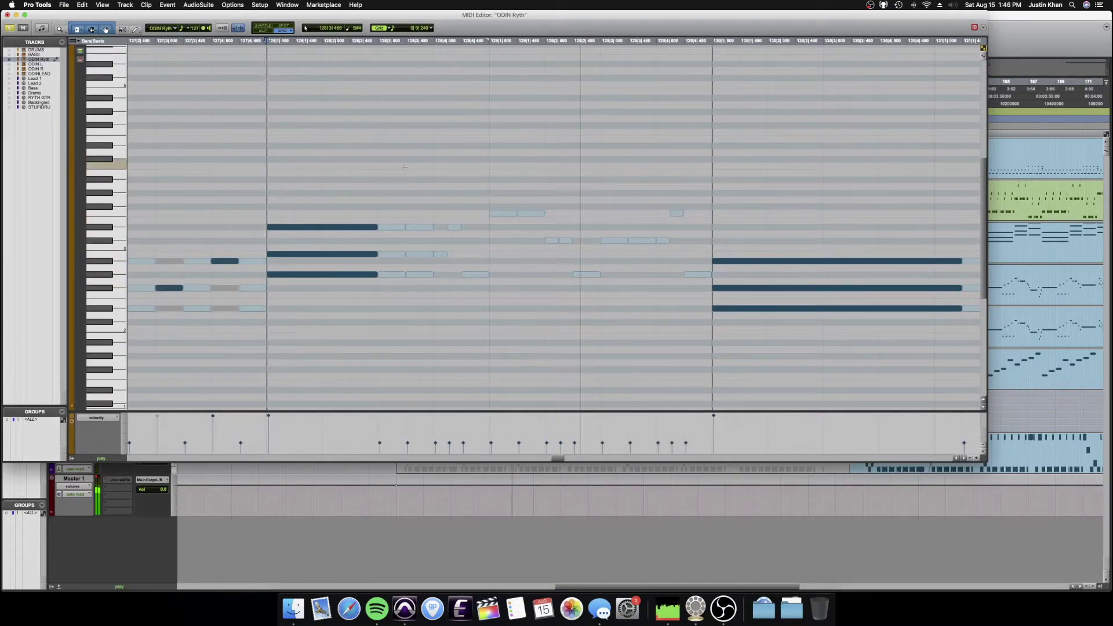
- Close the MIDI Editor and replace ODIN Ryth's clip at bar 136 with a copy of the reworked bar 128 clip
{"action": "key", "text": "super+w"}
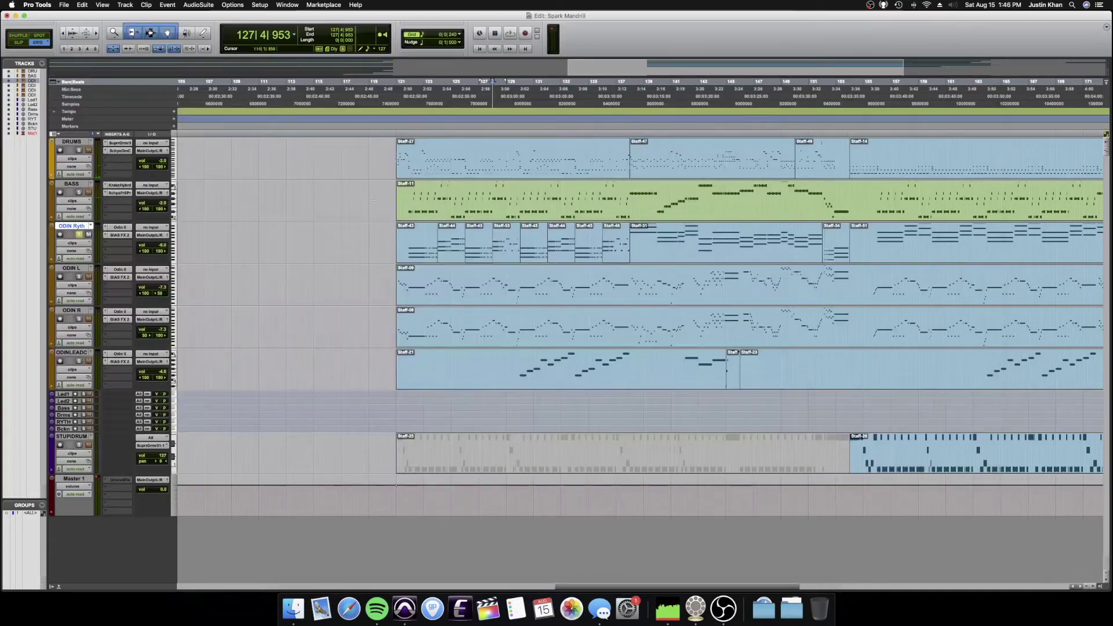
{"action": "left_click", "coordinate": [514, 256]}
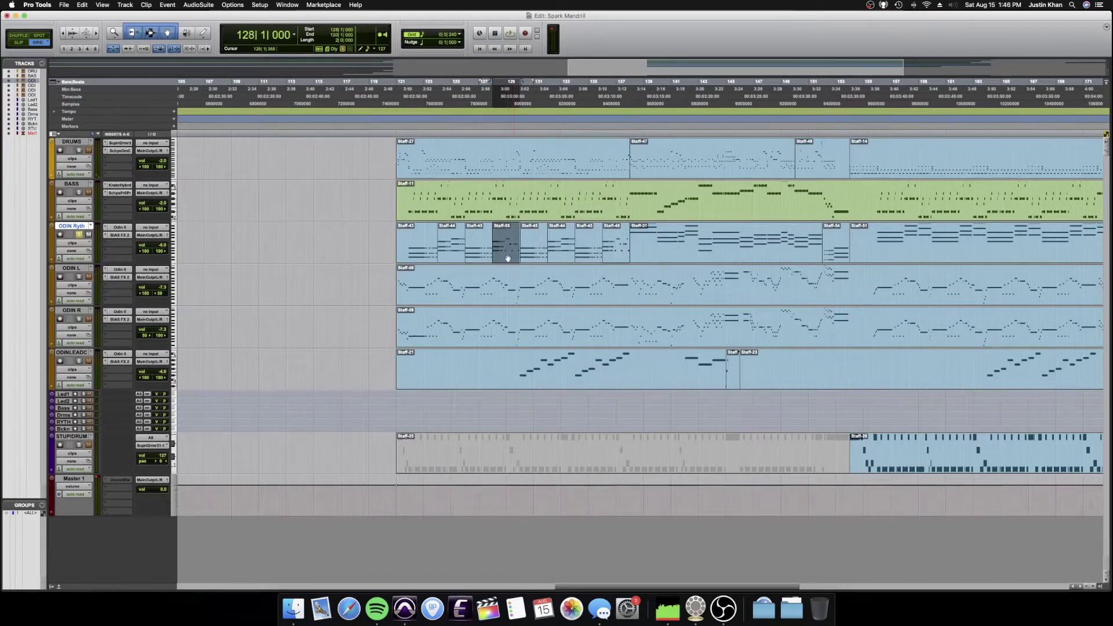
{"action": "left_click", "coordinate": [620, 253]}
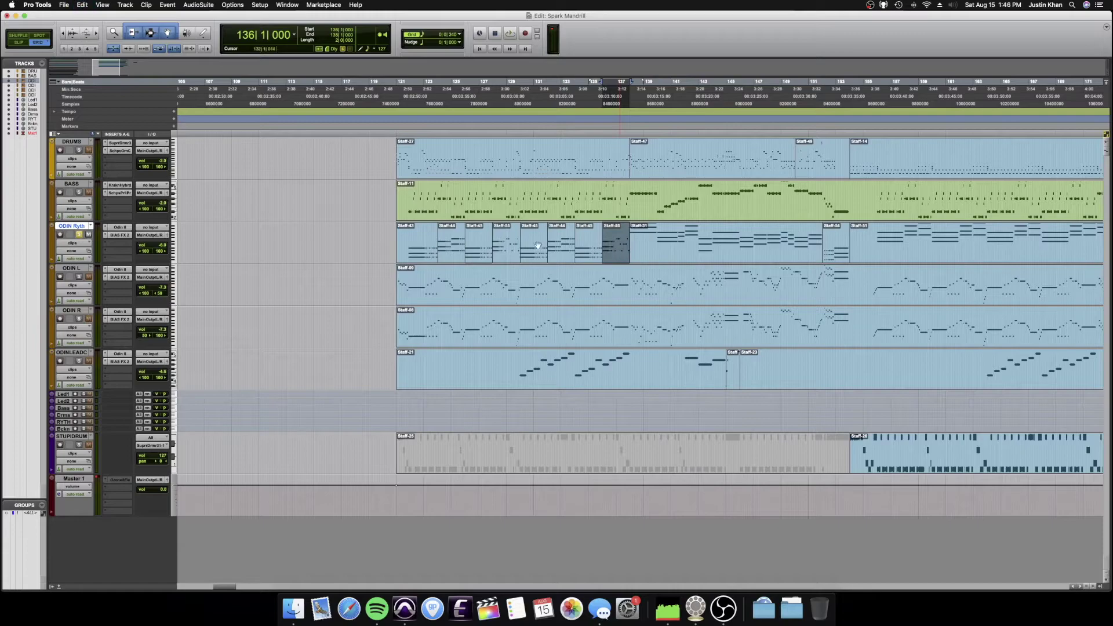
- Play the song from bar 121 with ODIN Ryth soloed, then again unsoloed through bar 153
{"action": "left_click", "coordinate": [409, 234]}
{"action": "key", "text": "space"}
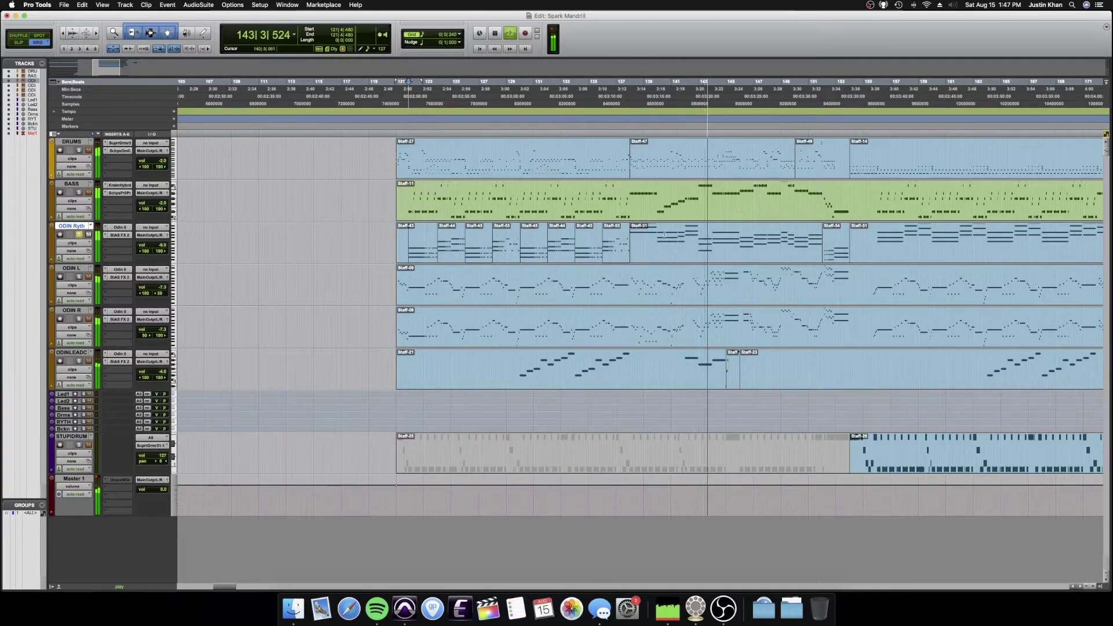
{"action": "key", "text": "space"}
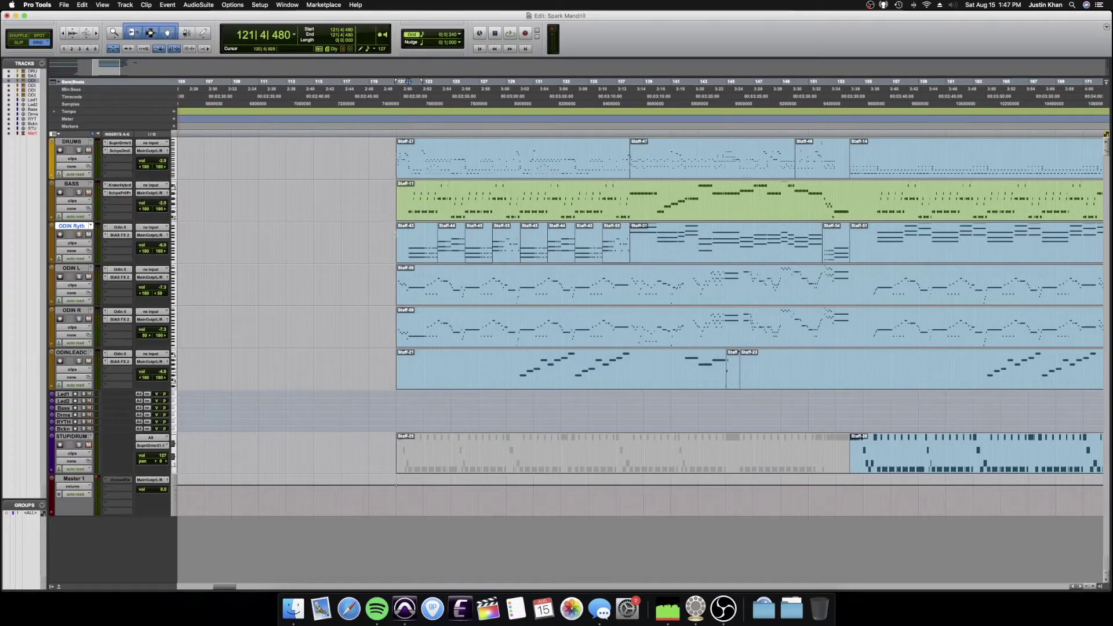
{"action": "key", "text": "space"}
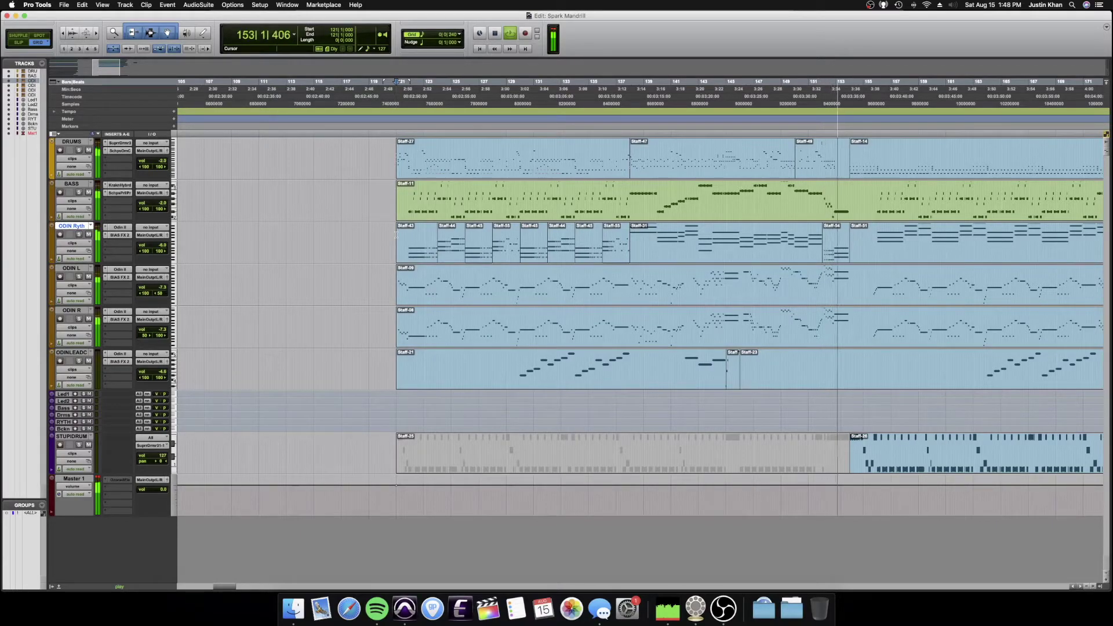
{"action": "key", "text": "space"}
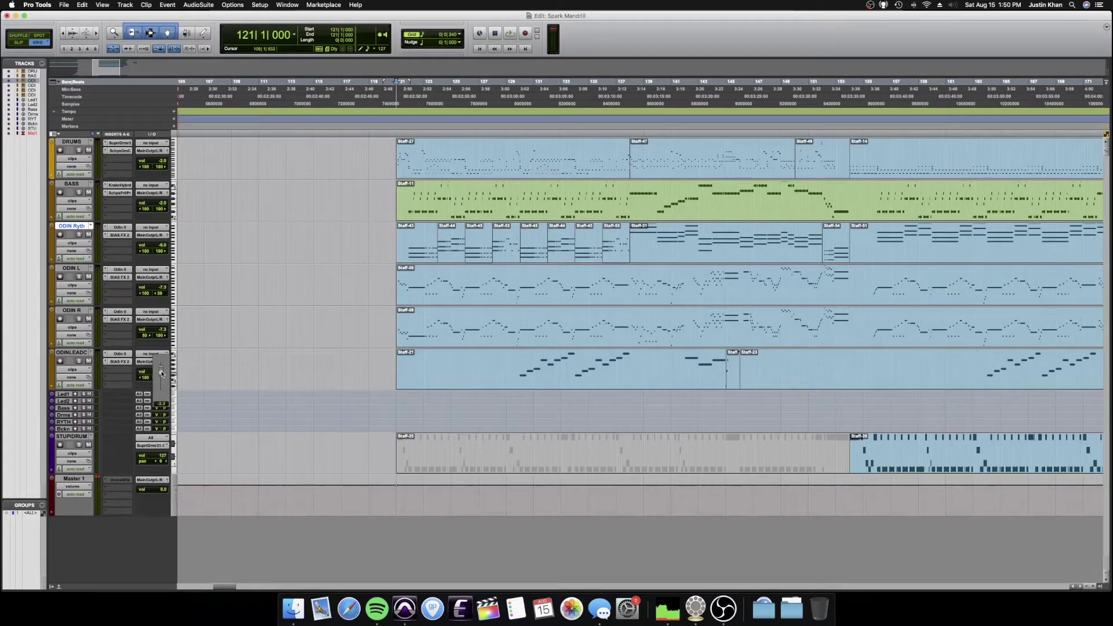
- Set the ODIN lead center track's volume to -3.3 dB, insert the stereo SSLGChannel dynamics plug-in, and solo the track
{"action": "left_click", "coordinate": [109, 372]}
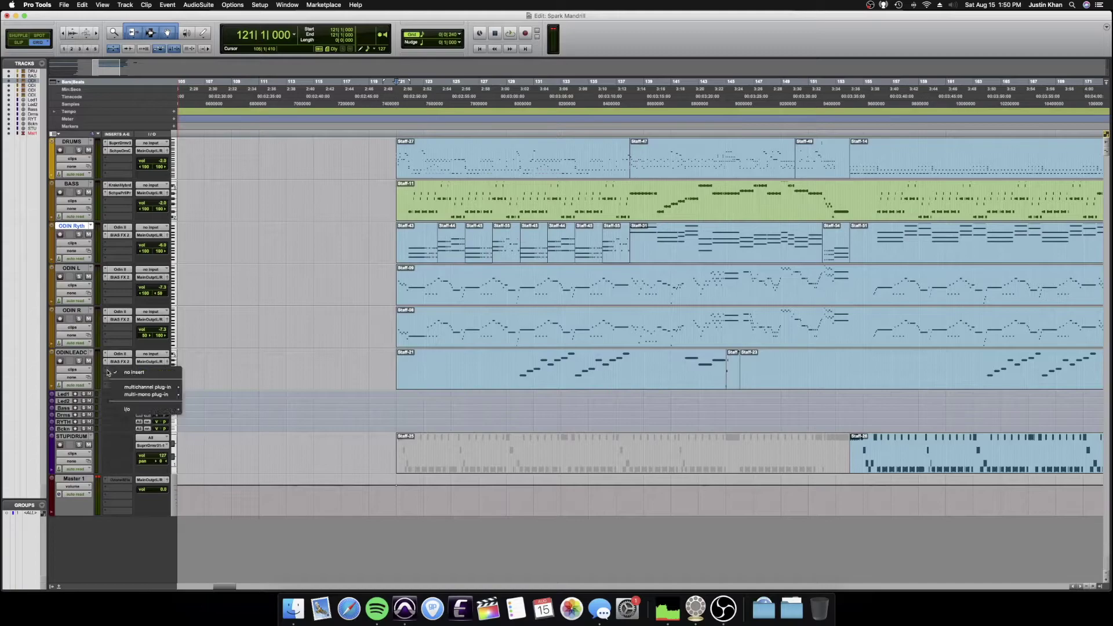
{"action": "mouse_move", "coordinate": [132, 390]}
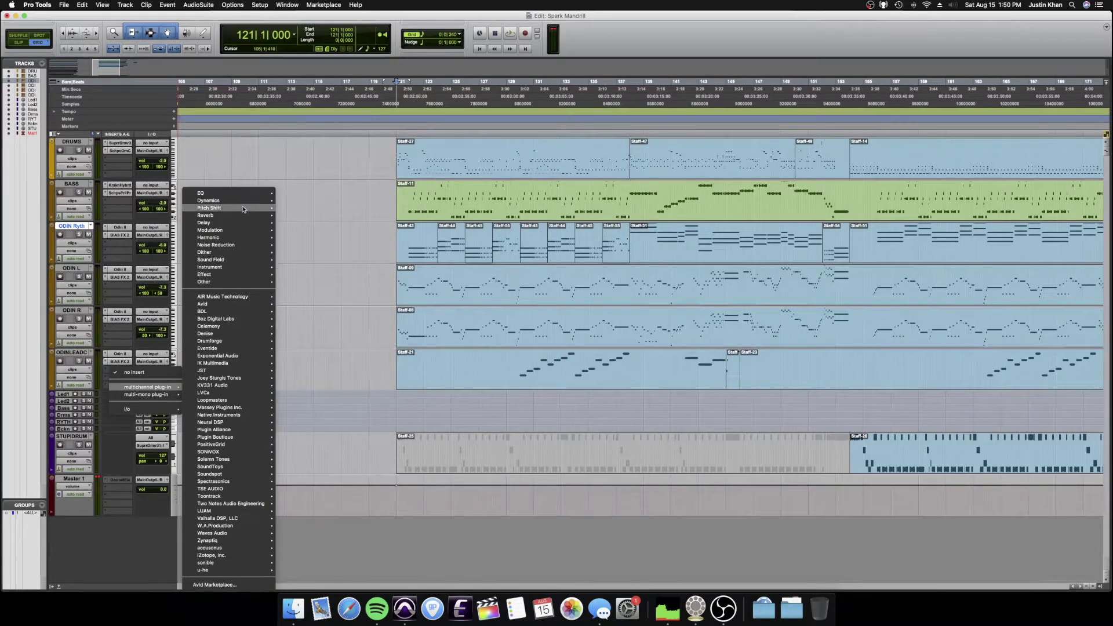
{"action": "mouse_move", "coordinate": [242, 204]}
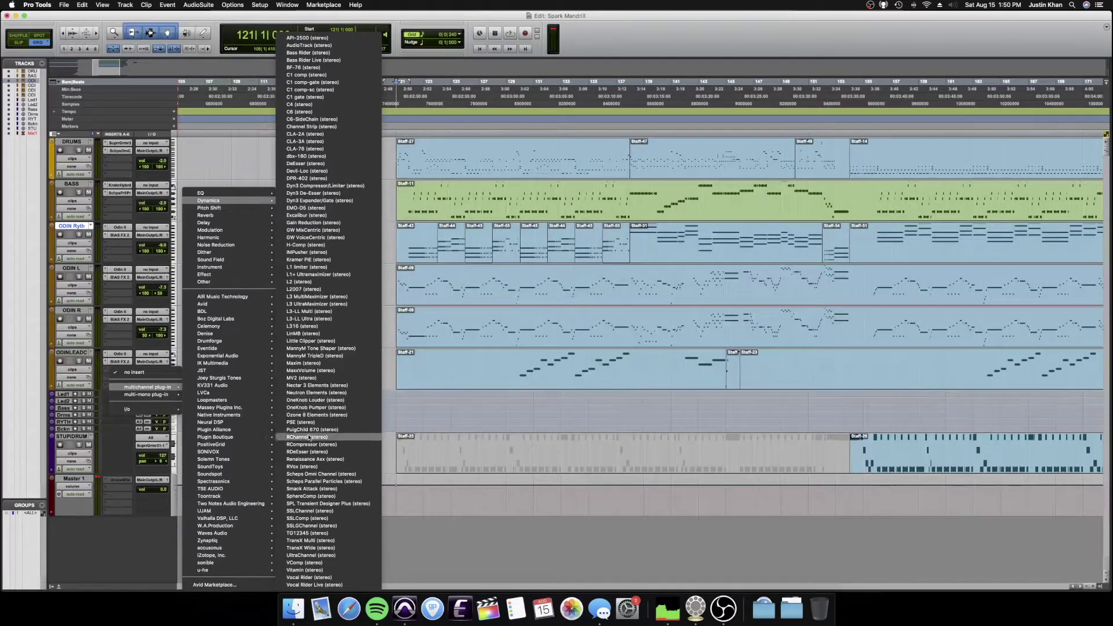
{"action": "left_click", "coordinate": [333, 525]}
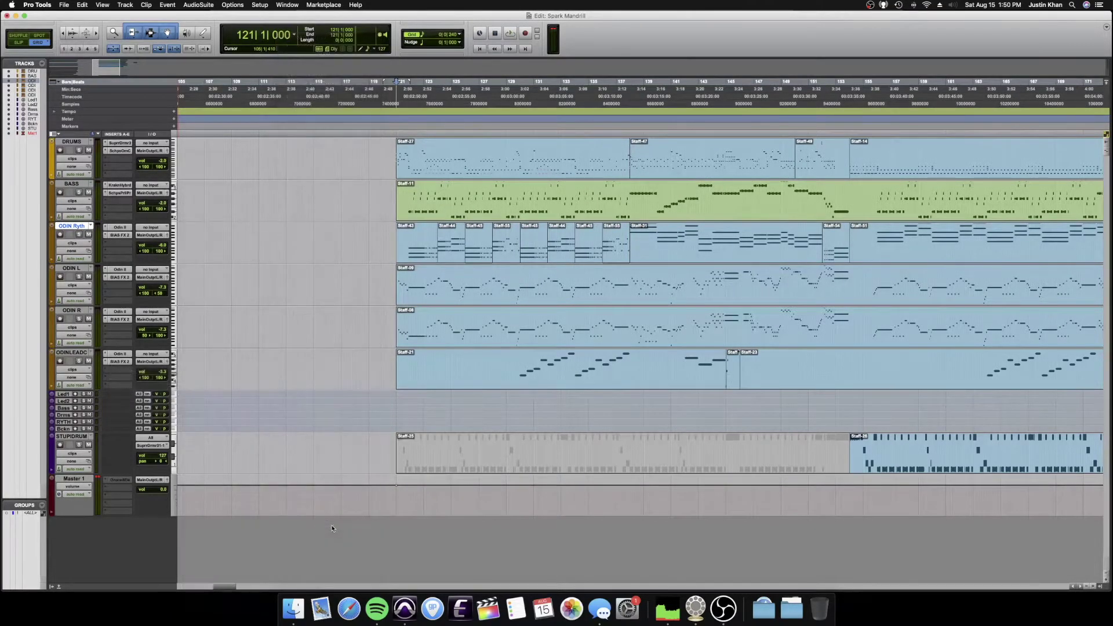
{"action": "left_click", "coordinate": [79, 361]}
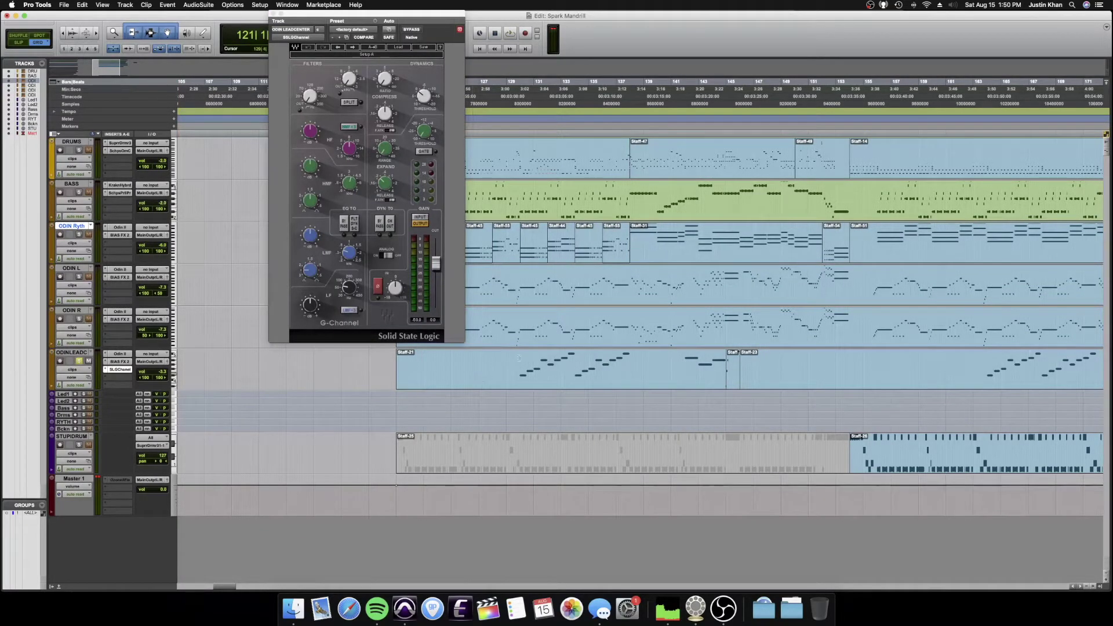
- Load the Chris Lord-Alge "CLA Gtr Amp3" preset in the lead's SSLGChannel, play the soloed lead to hear it, and close the plug-in
{"action": "key", "text": "space"}
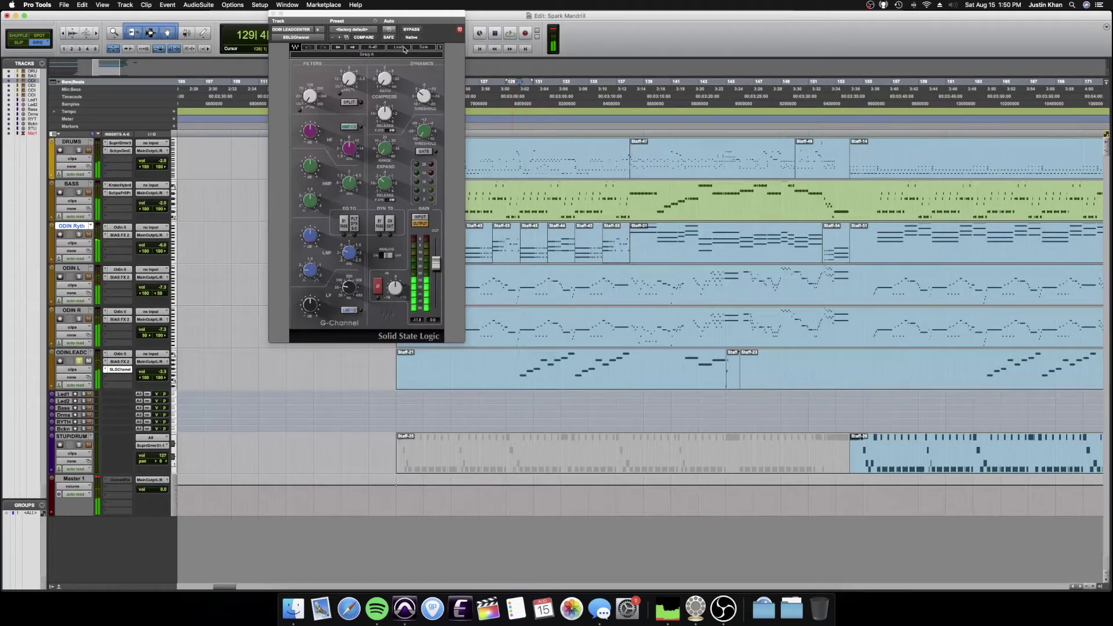
{"action": "left_click", "coordinate": [400, 48]}
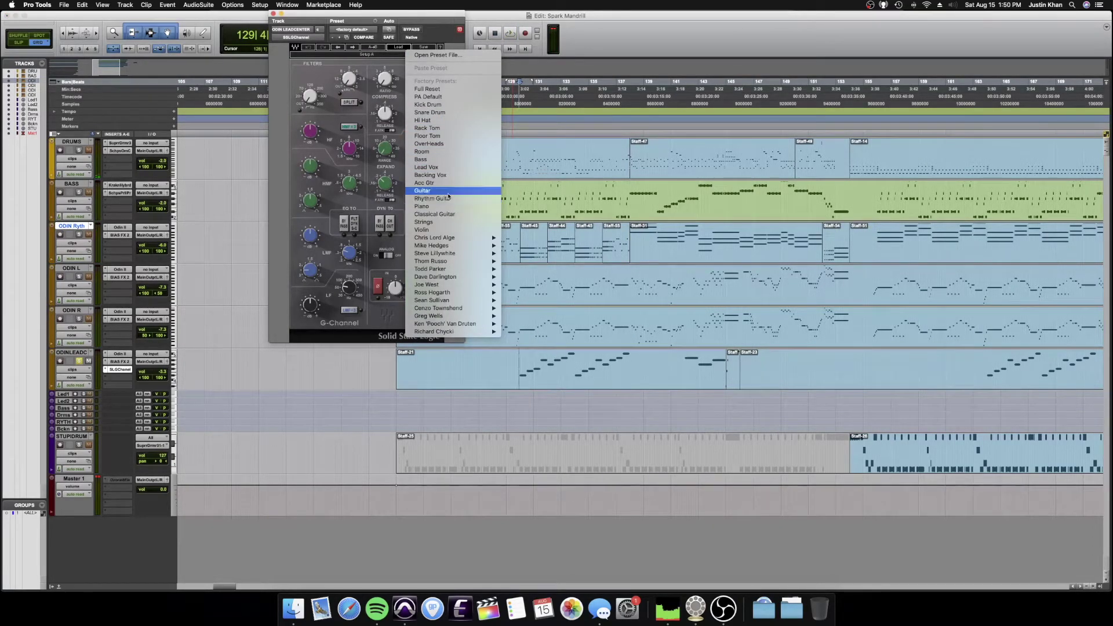
{"action": "mouse_move", "coordinate": [450, 238]}
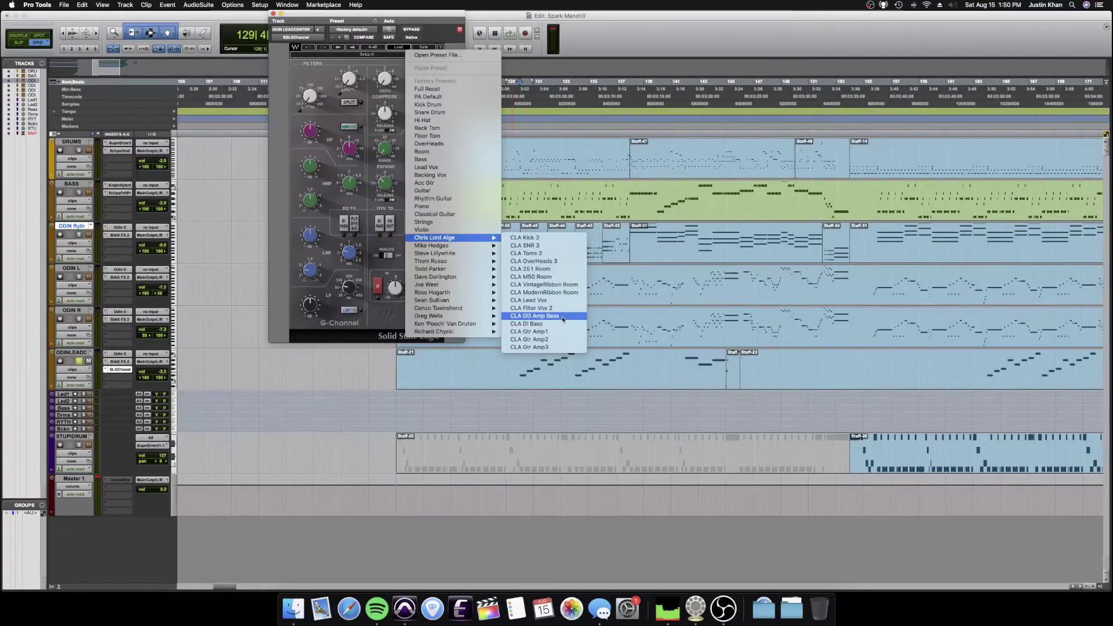
{"action": "left_click", "coordinate": [559, 348]}
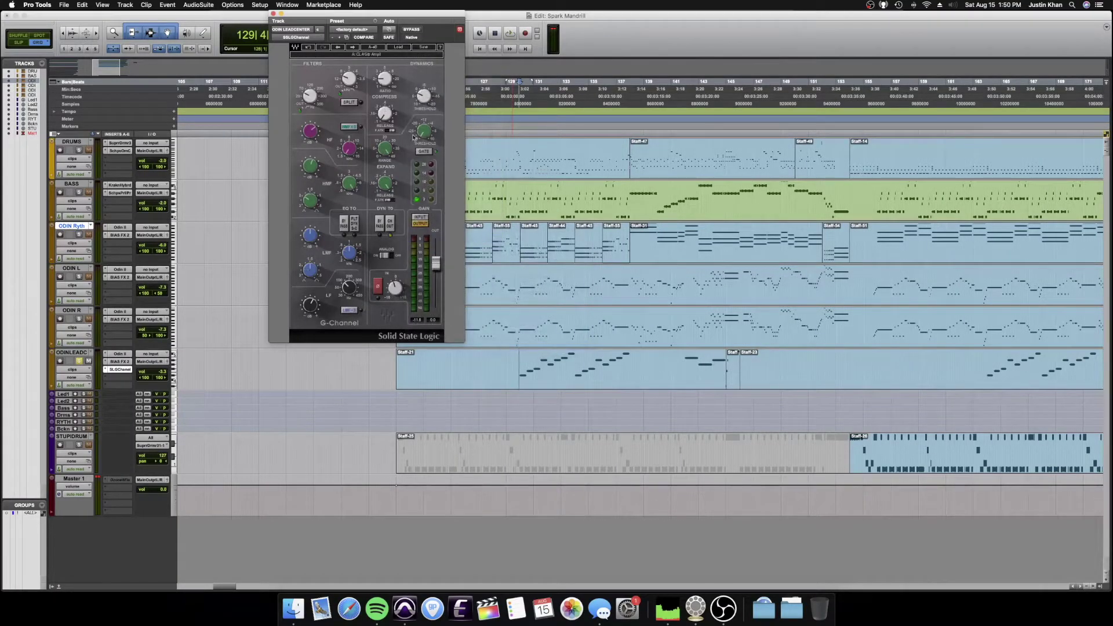
{"action": "key", "text": "space"}
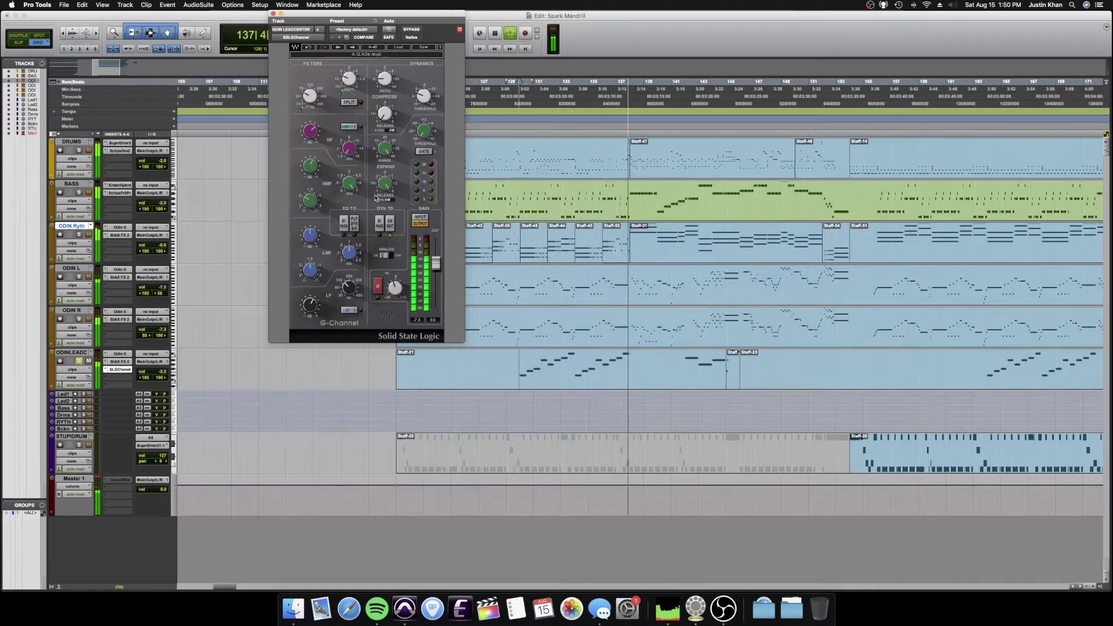
{"action": "left_click", "coordinate": [274, 12]}
{"action": "key", "text": "space"}
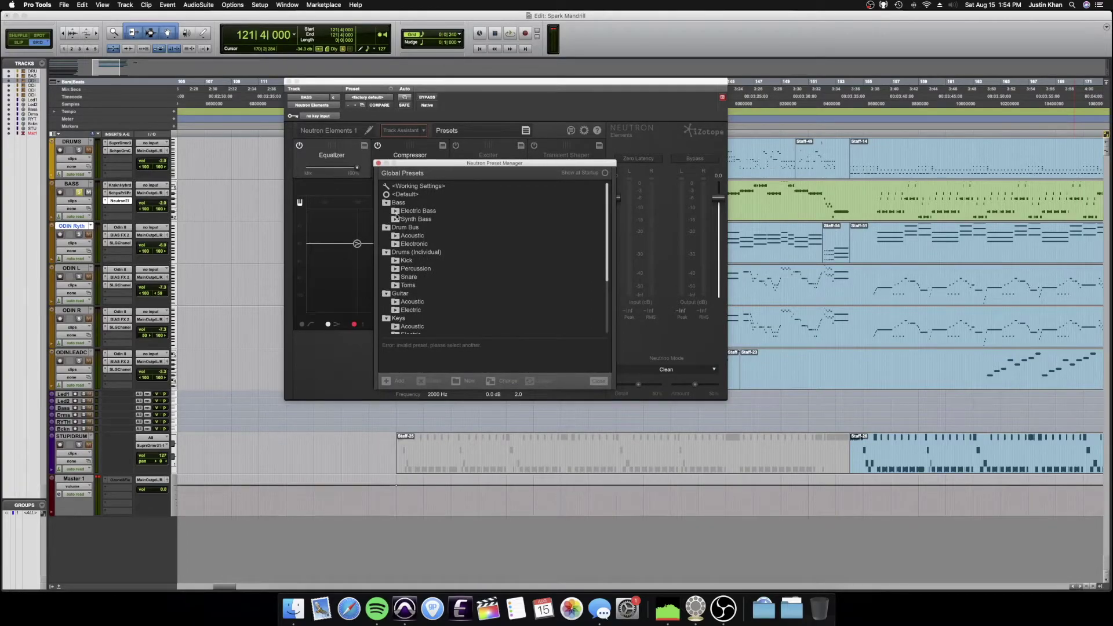
- Try the Big Round Bass preset in Neutron Elements on the BASS track and compare it with the bypassed sound
{"action": "left_click", "coordinate": [395, 212]}
{"action": "left_click", "coordinate": [415, 220]}
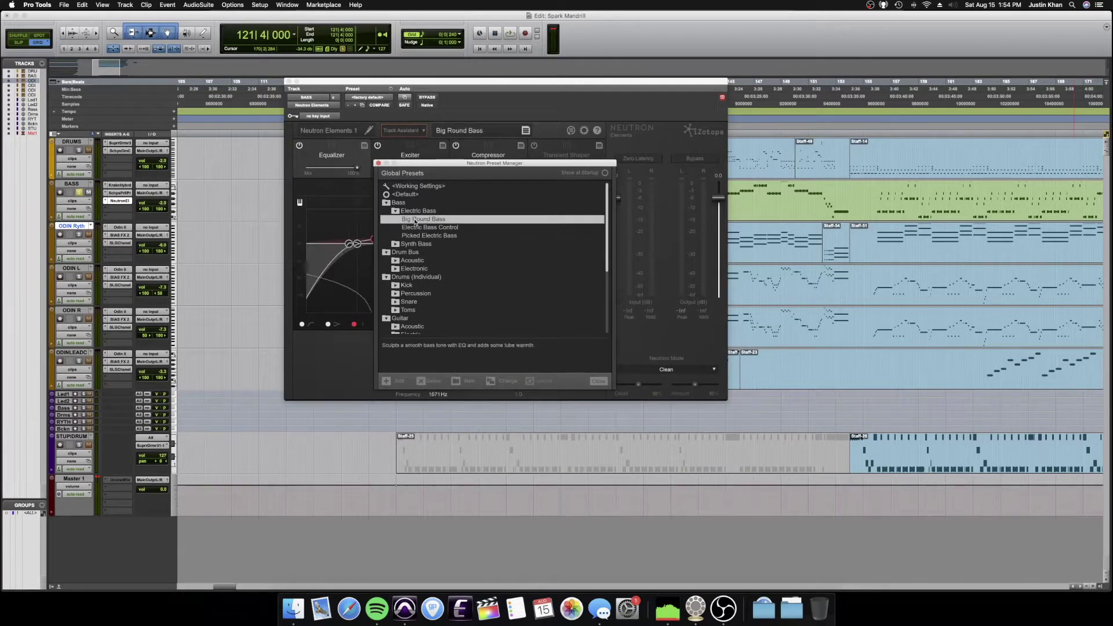
{"action": "left_click", "coordinate": [601, 383]}
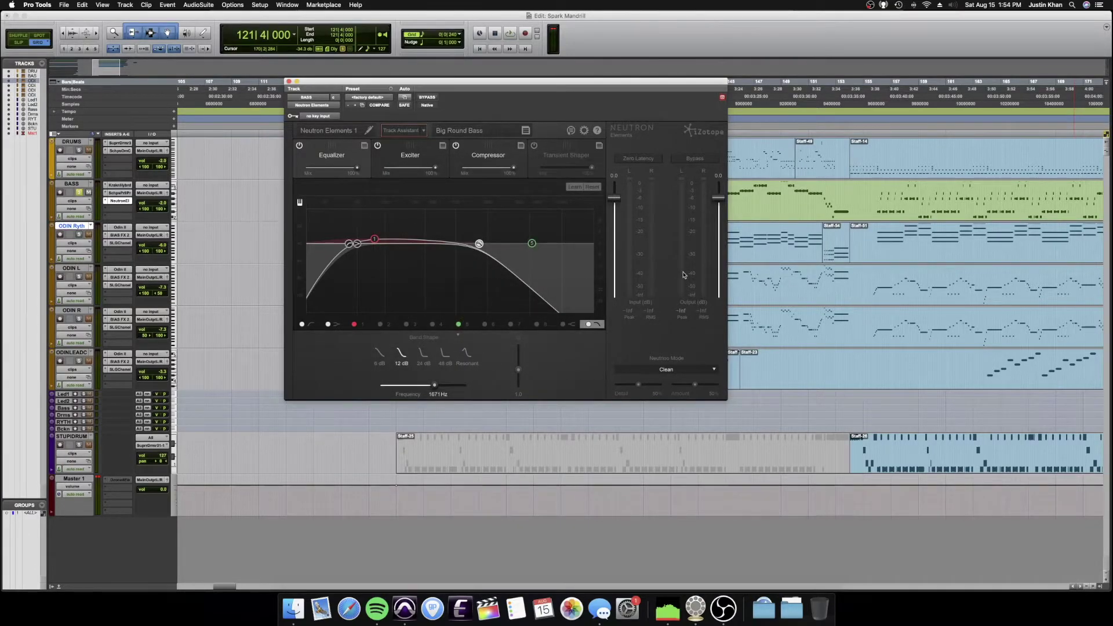
{"action": "left_click", "coordinate": [427, 98]}
{"action": "left_click", "coordinate": [427, 97]}
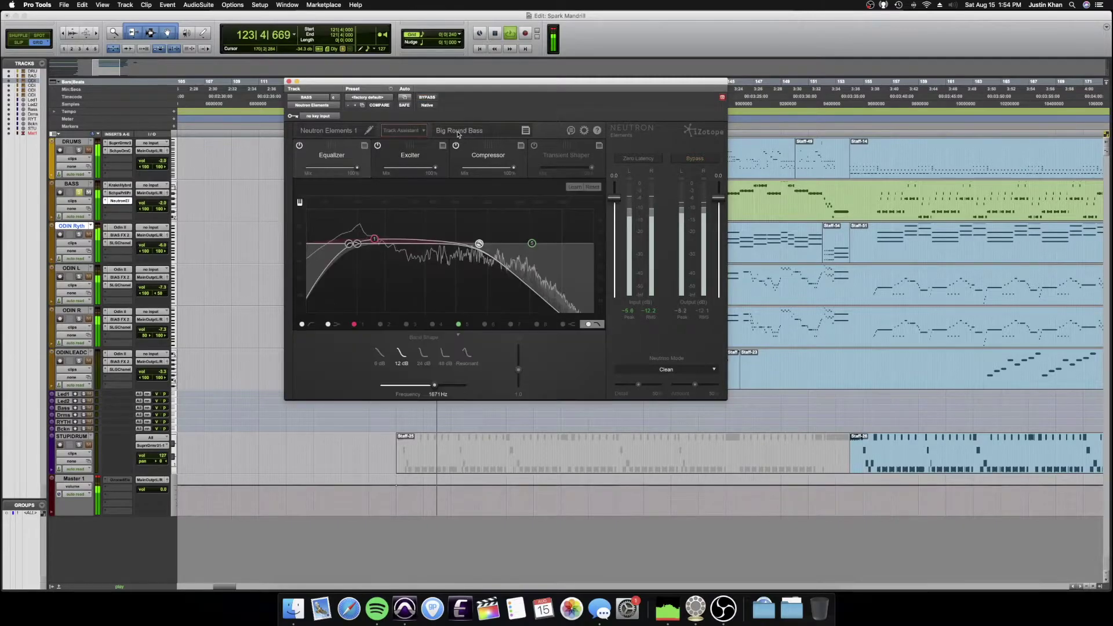
- Audition Electric Bass Control, load the Picked Electric Bass preset instead, and compare it with the bypassed bass during playback
{"action": "left_click", "coordinate": [458, 131]}
{"action": "left_click", "coordinate": [427, 235]}
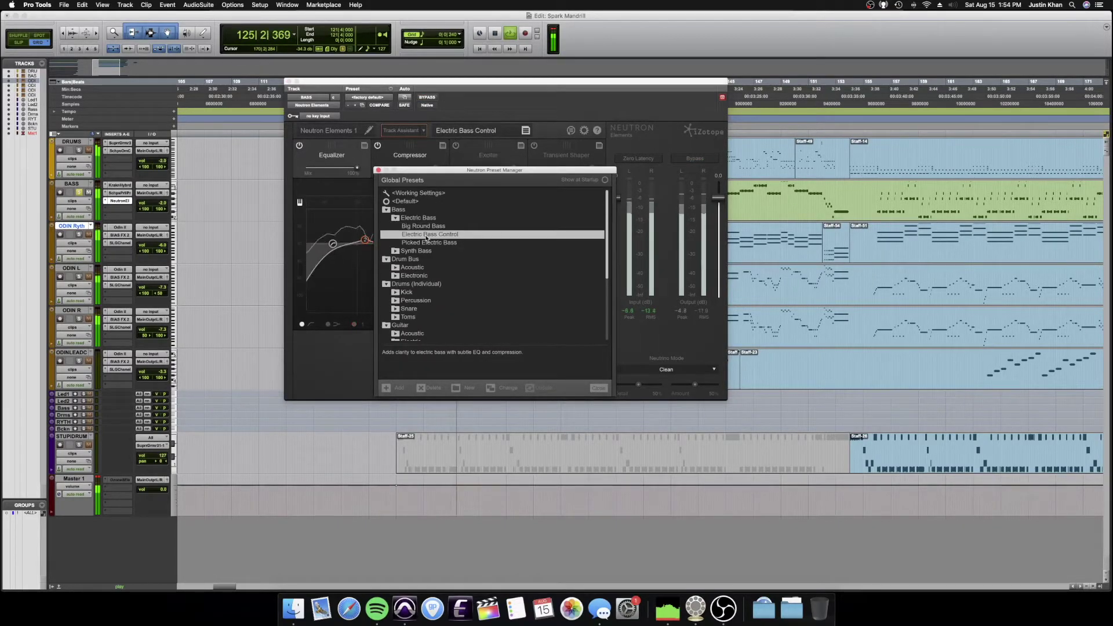
{"action": "left_click", "coordinate": [415, 244]}
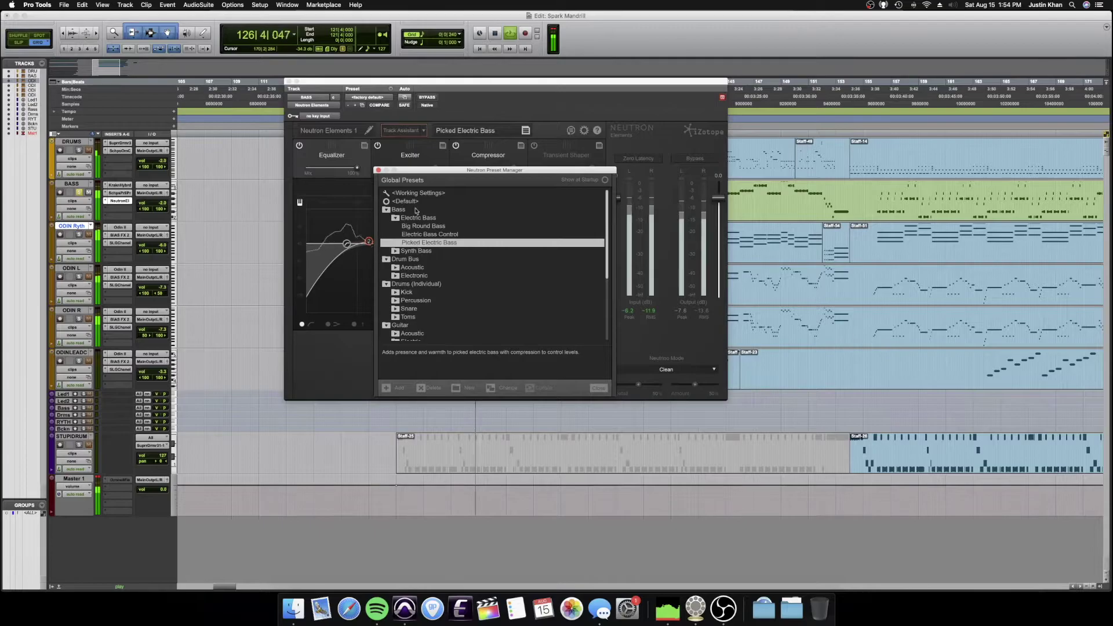
{"action": "left_click", "coordinate": [379, 170]}
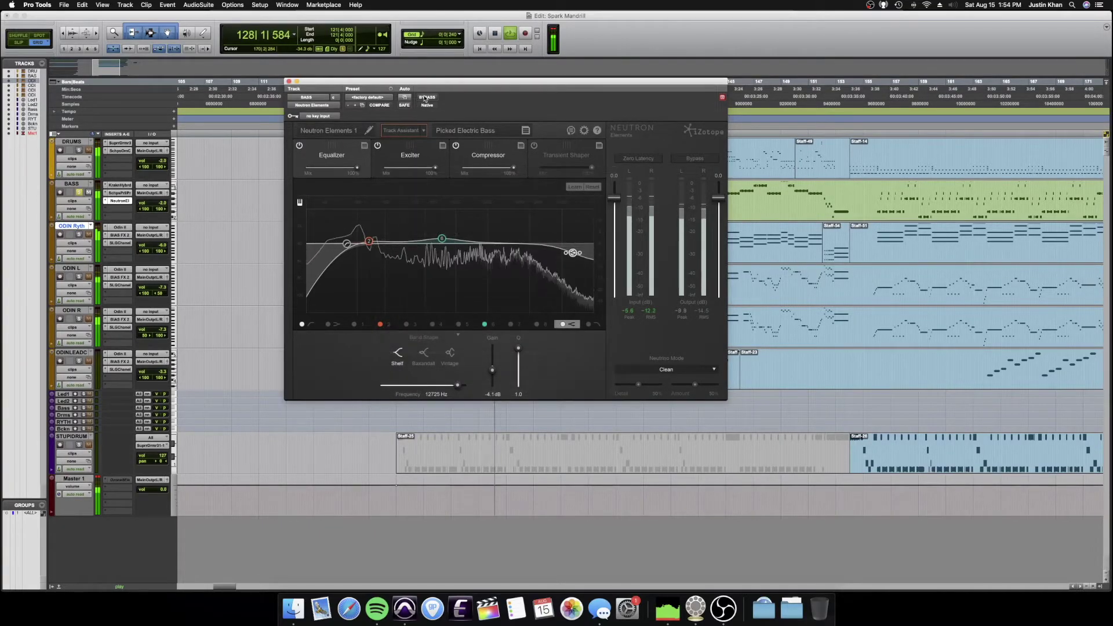
{"action": "left_click", "coordinate": [427, 98]}
{"action": "left_click", "coordinate": [425, 99]}
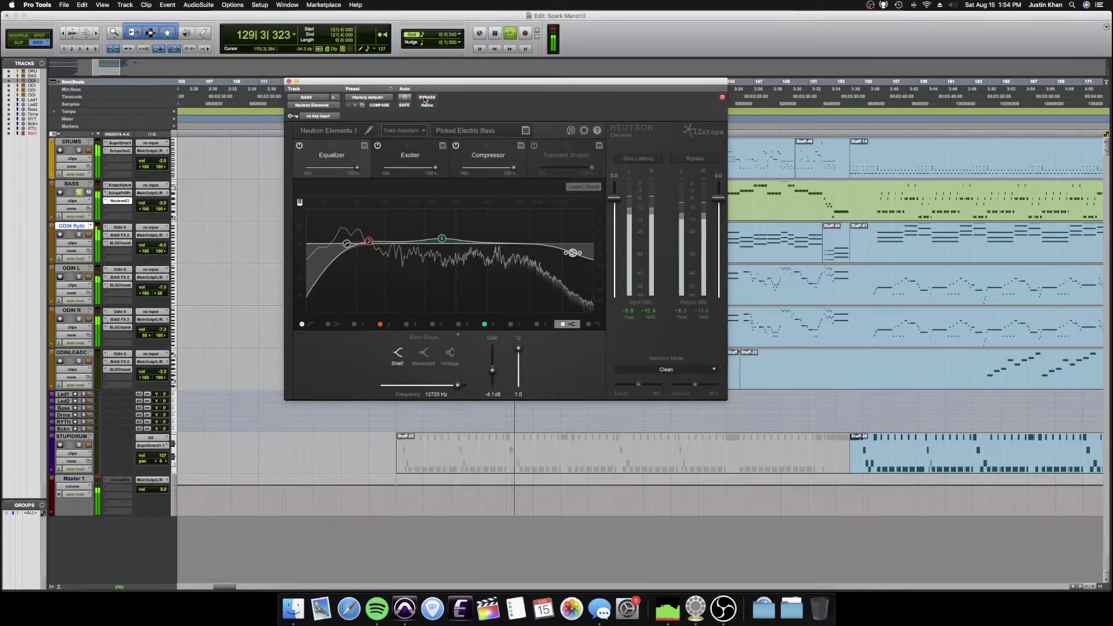
- Boost the bass EQ's second band to 4.8 dB at 104 Hz, compare it with bypass, and close Neutron Elements
{"action": "left_click", "coordinate": [369, 240]}
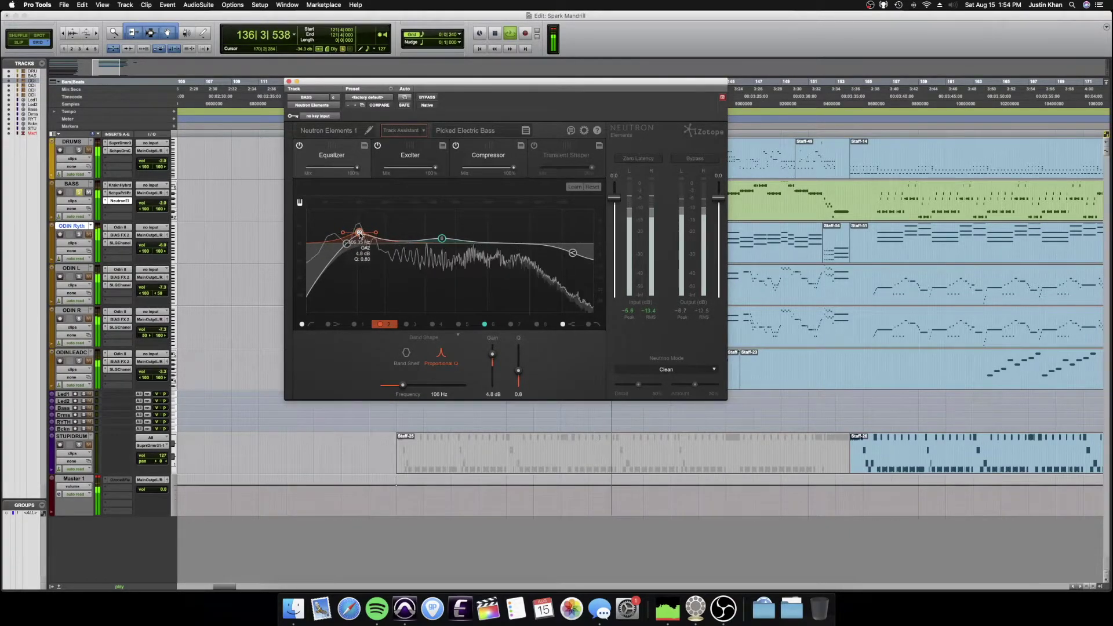
{"action": "left_click", "coordinate": [475, 157]}
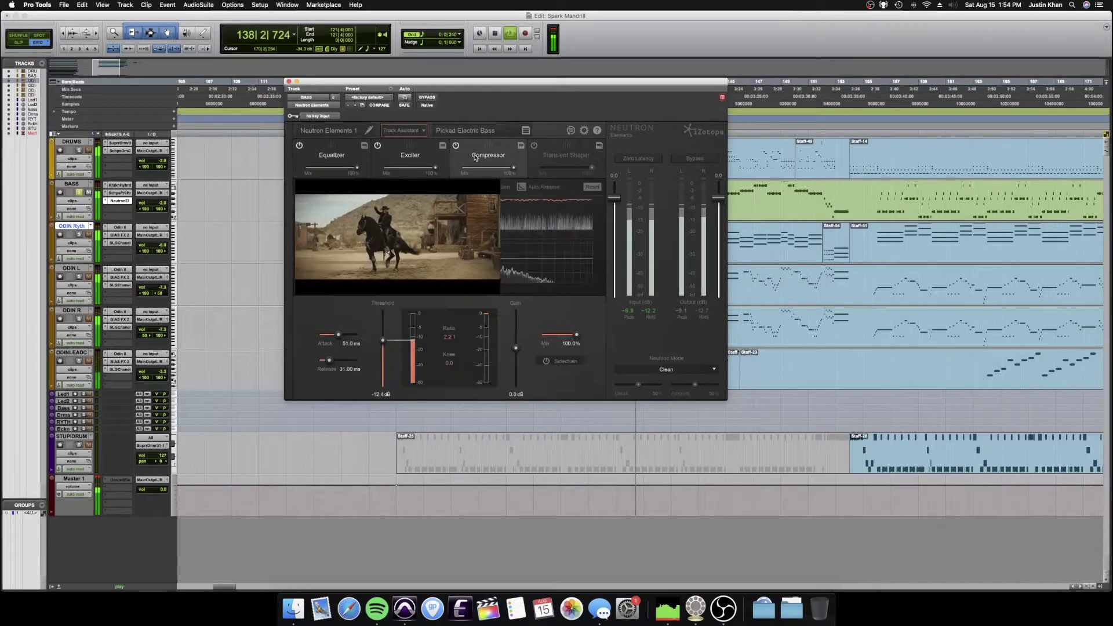
{"action": "left_click", "coordinate": [333, 162]}
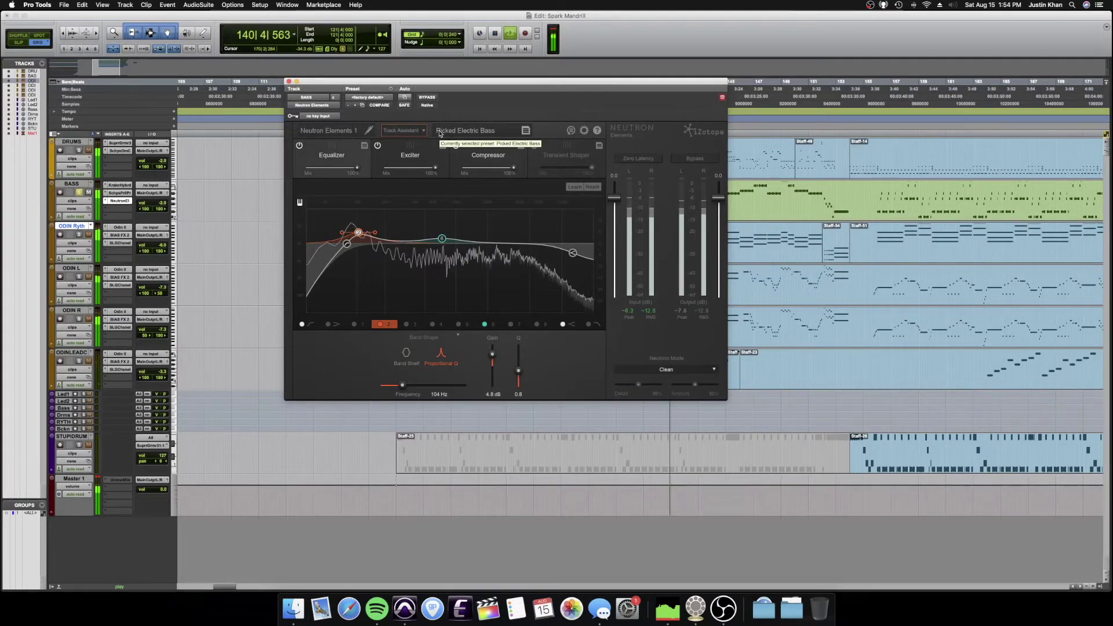
{"action": "left_click", "coordinate": [427, 97]}
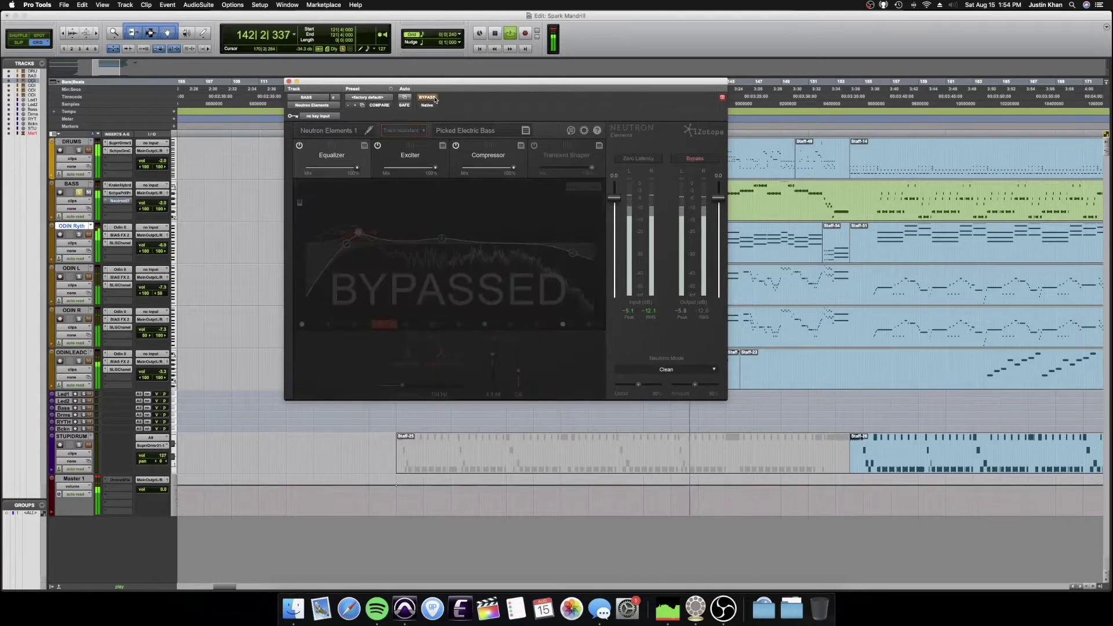
{"action": "left_click", "coordinate": [434, 98]}
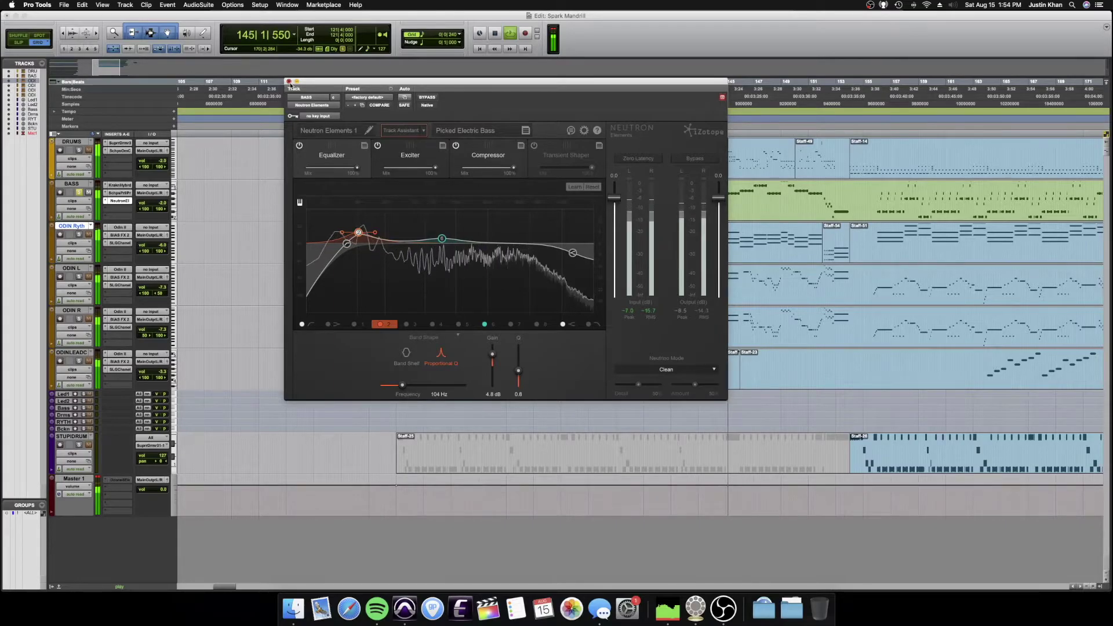
{"action": "left_click", "coordinate": [289, 82]}
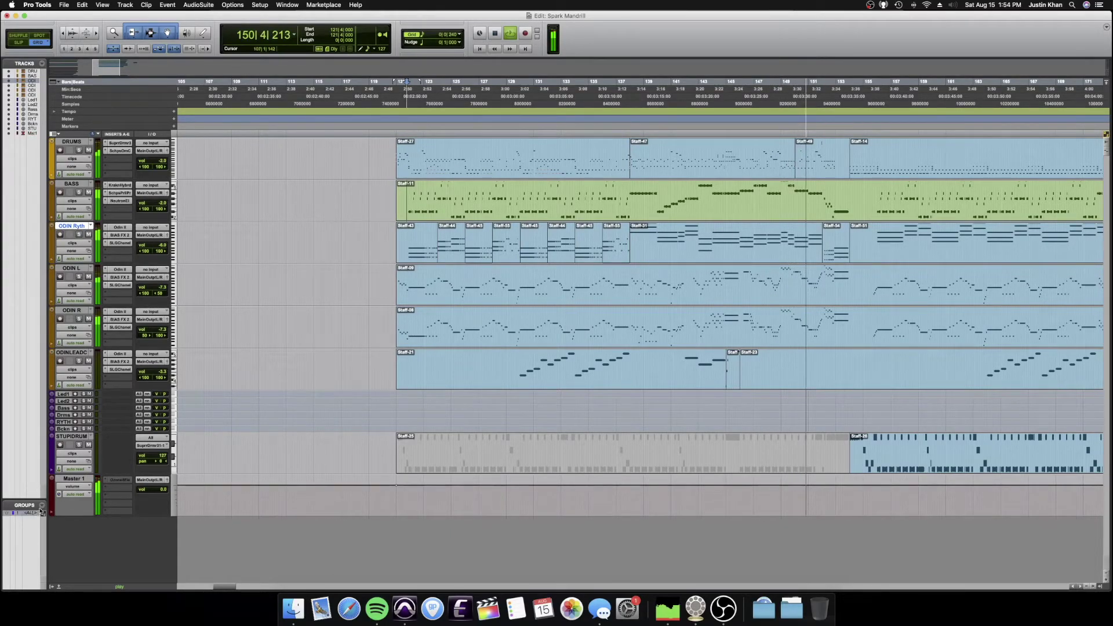
- Adjust the BASS track's volume to -3.0 dB and play the song from bar 120 through bar 153
{"action": "left_click", "coordinate": [151, 203]}
{"action": "left_click_drag", "start_coordinate": [151, 206], "coordinate": [152, 208]}
{"action": "key", "text": "space"}
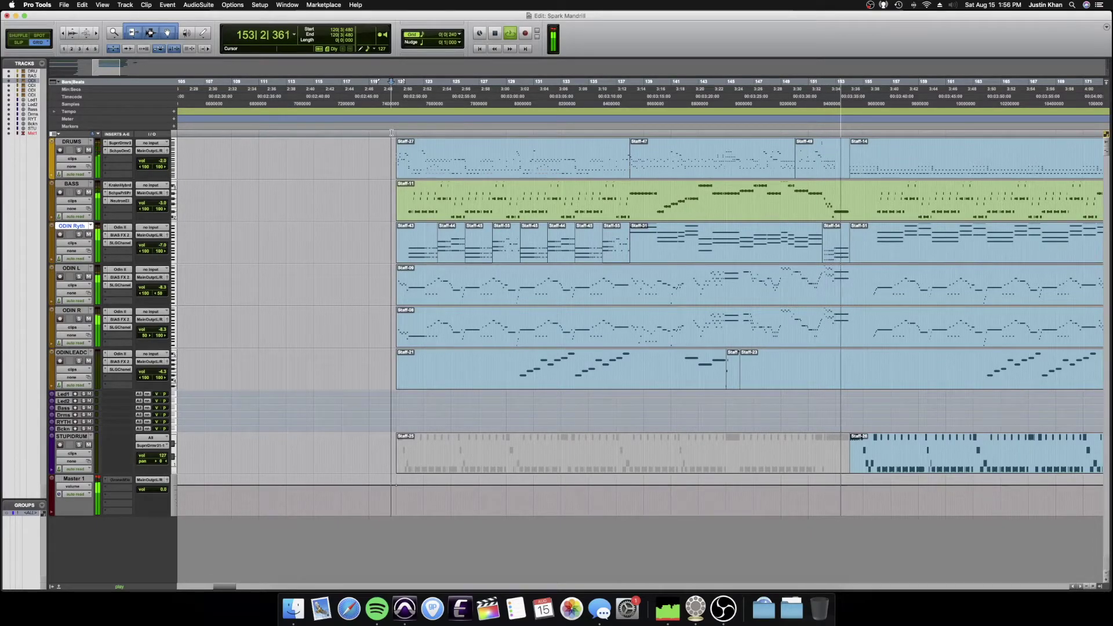
{"action": "key", "text": "space"}
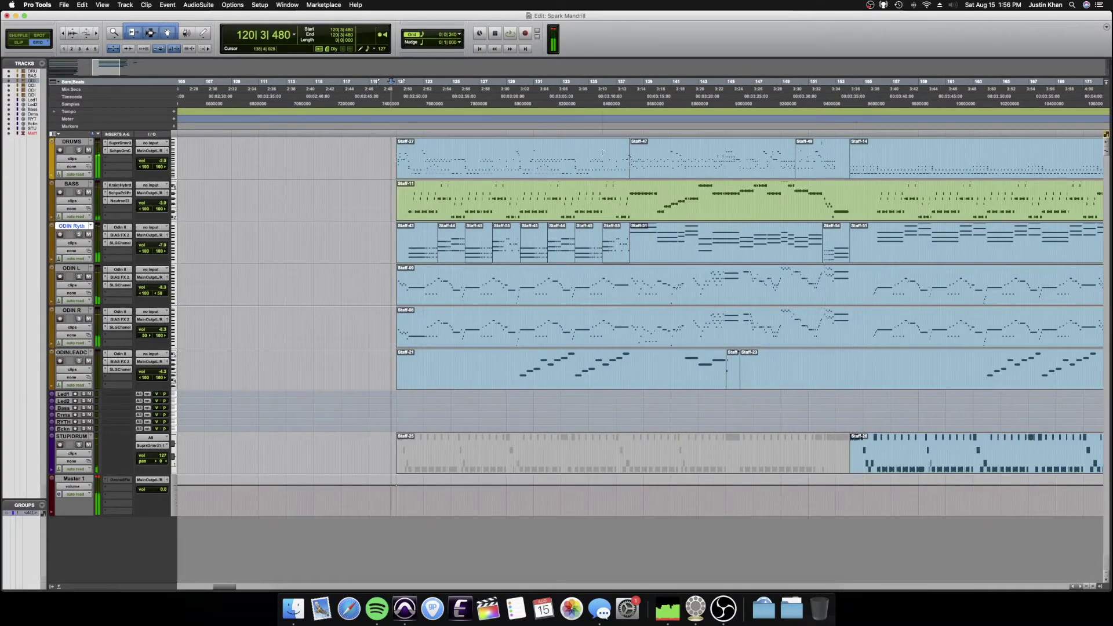
- Examine how the BASS and ODIN Ryth notes line up around the transition at bar 138
{"action": "left_click", "coordinate": [632, 133]}
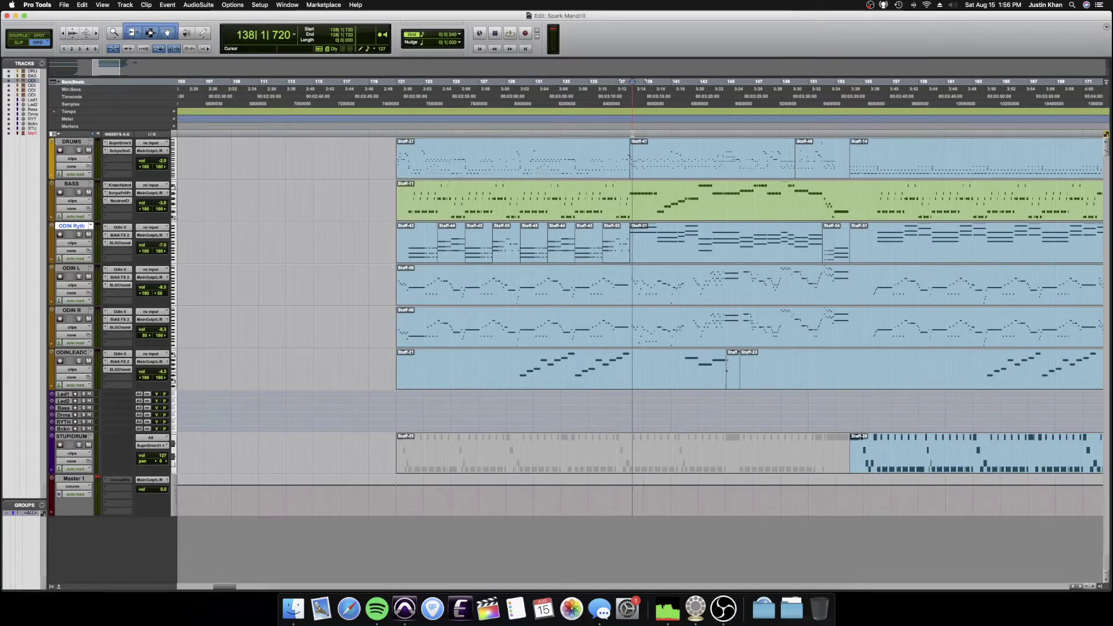
{"action": "key", "text": "super+bracketright"}
{"action": "key", "text": "super+bracketright"}
{"action": "key", "text": "super+bracketright"}
{"action": "key", "text": "super+bracketright"}
{"action": "key", "text": "super+bracketright"}
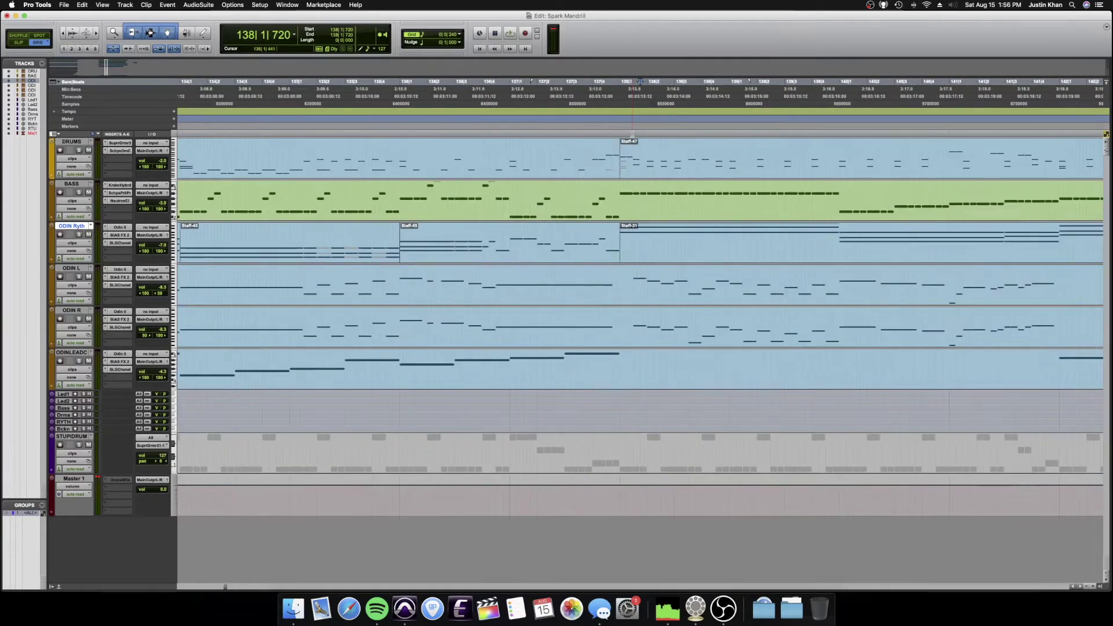
{"action": "key", "text": "super+bracketleft"}
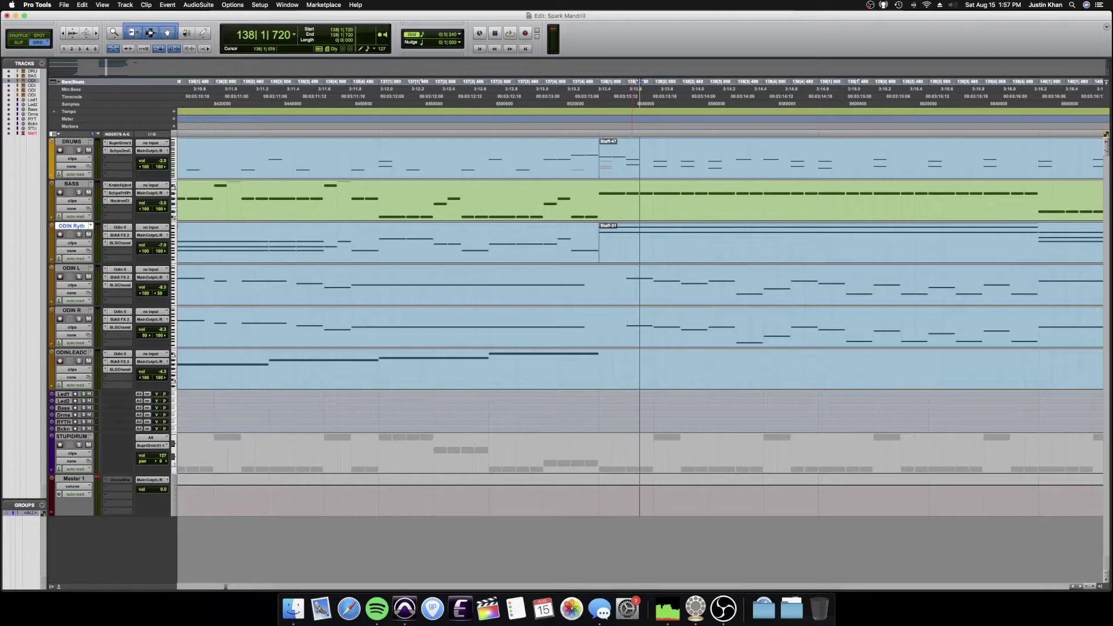
{"action": "key", "text": "Tab"}
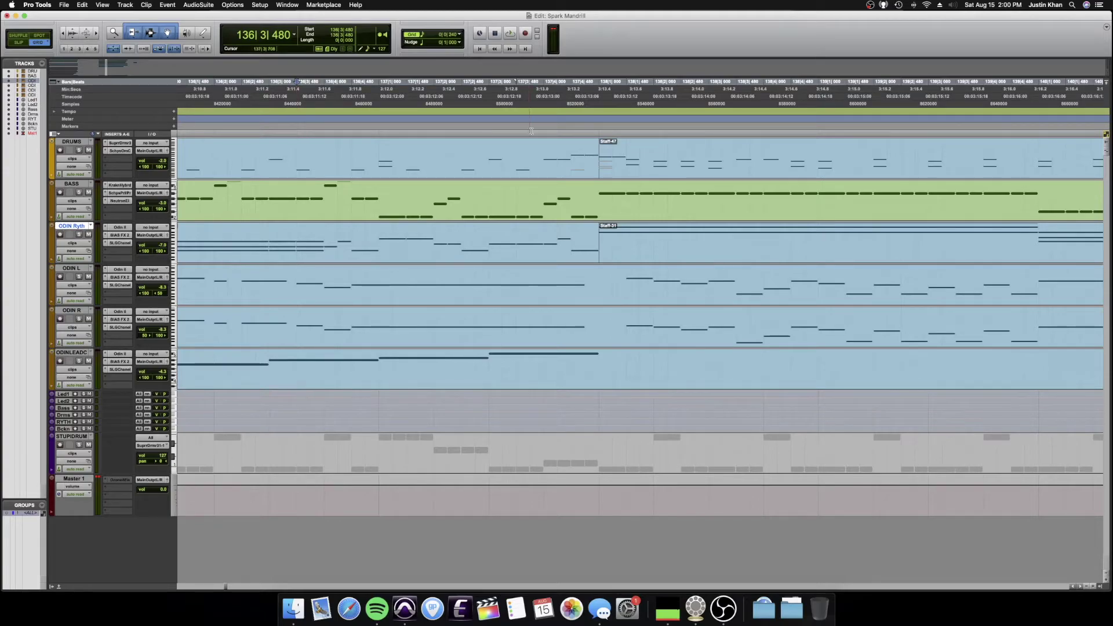
- Play the song from the start of bar 138 through bar 149 and check the parts in that section
{"action": "left_click", "coordinate": [600, 135]}
{"action": "scroll", "coordinate": [655, 185], "scroll_direction": "right", "scroll_amount": 15}
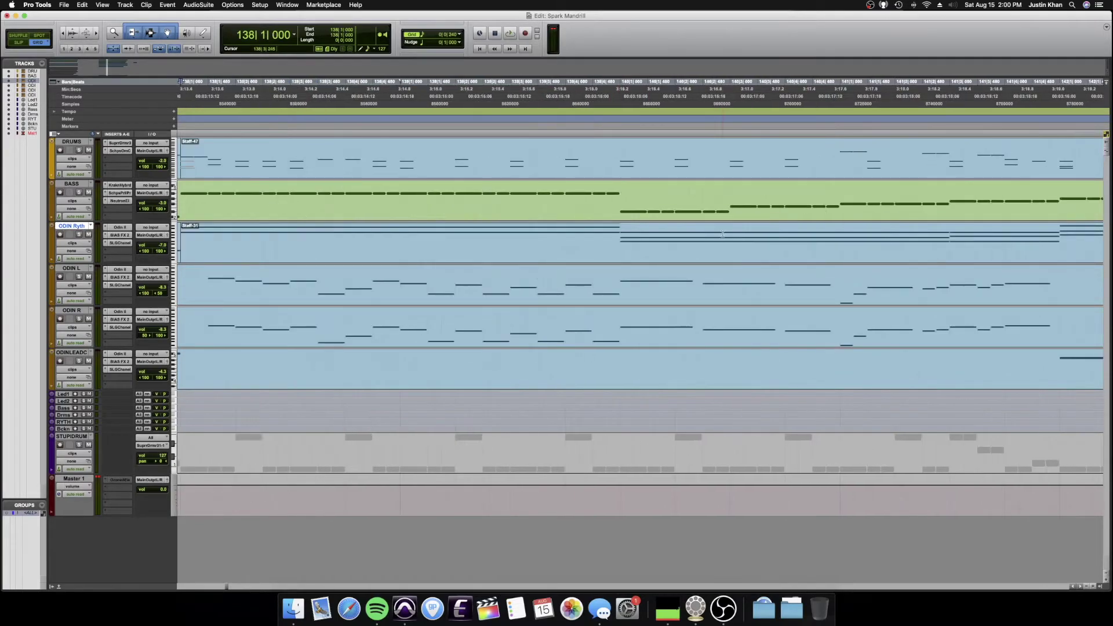
{"action": "key", "text": "r"}
{"action": "key", "text": "r"}
{"action": "key", "text": "r"}
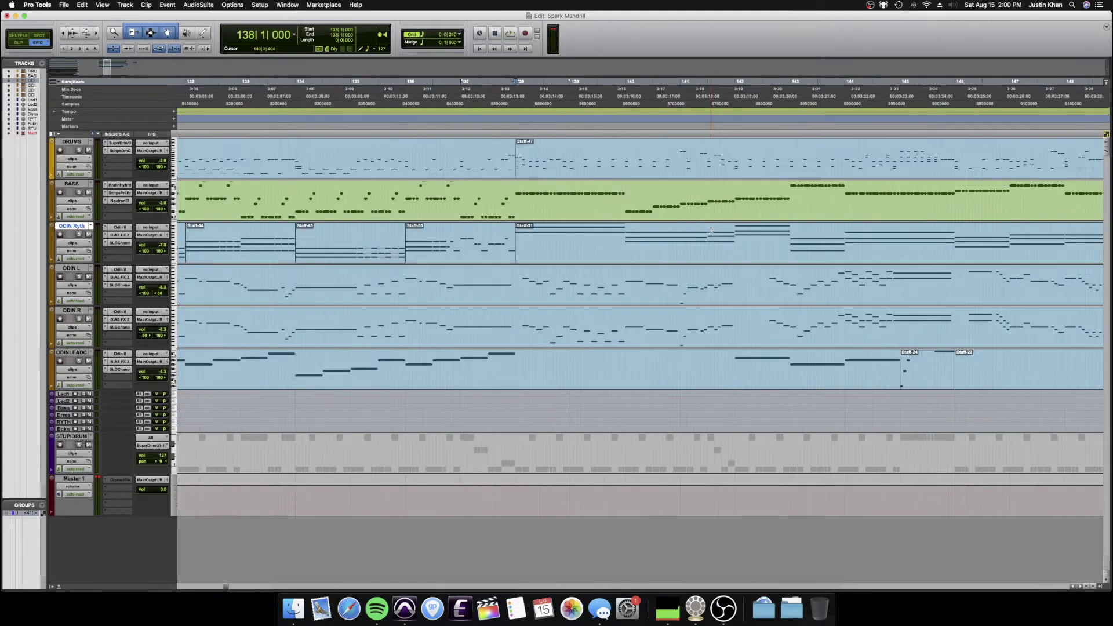
{"action": "scroll", "coordinate": [717, 228], "scroll_direction": "right", "scroll_amount": 4}
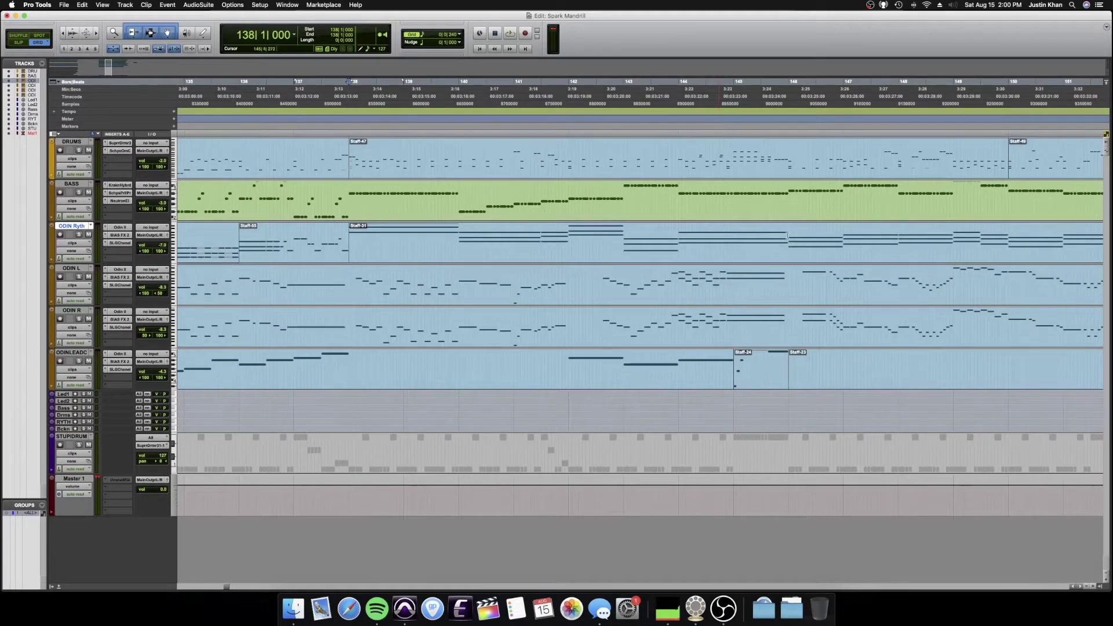
{"action": "key", "text": "space"}
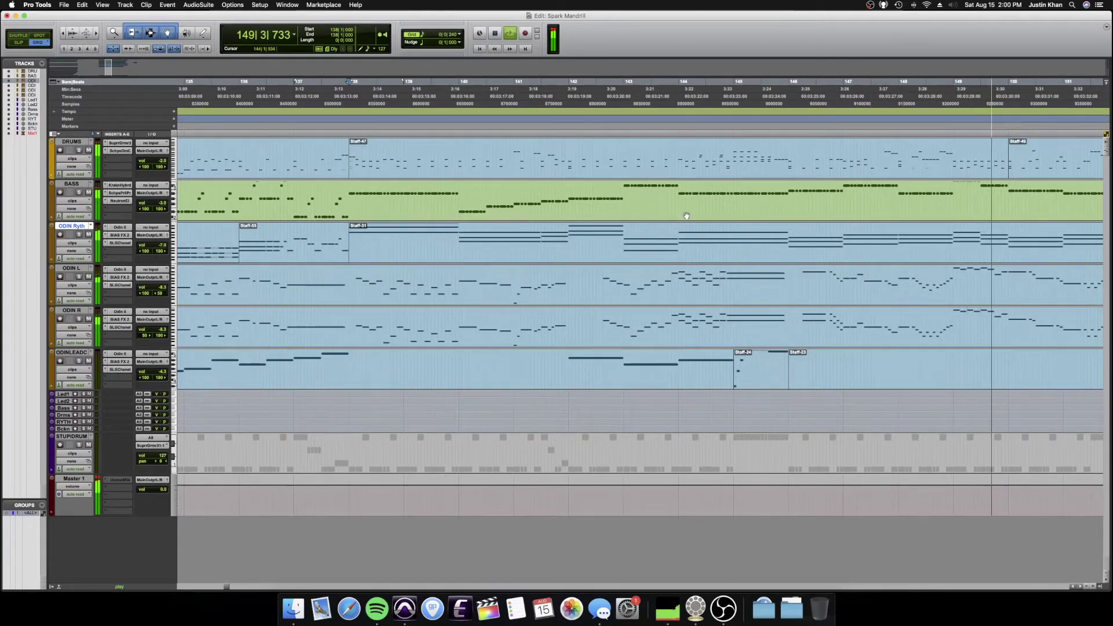
{"action": "key", "text": "space"}
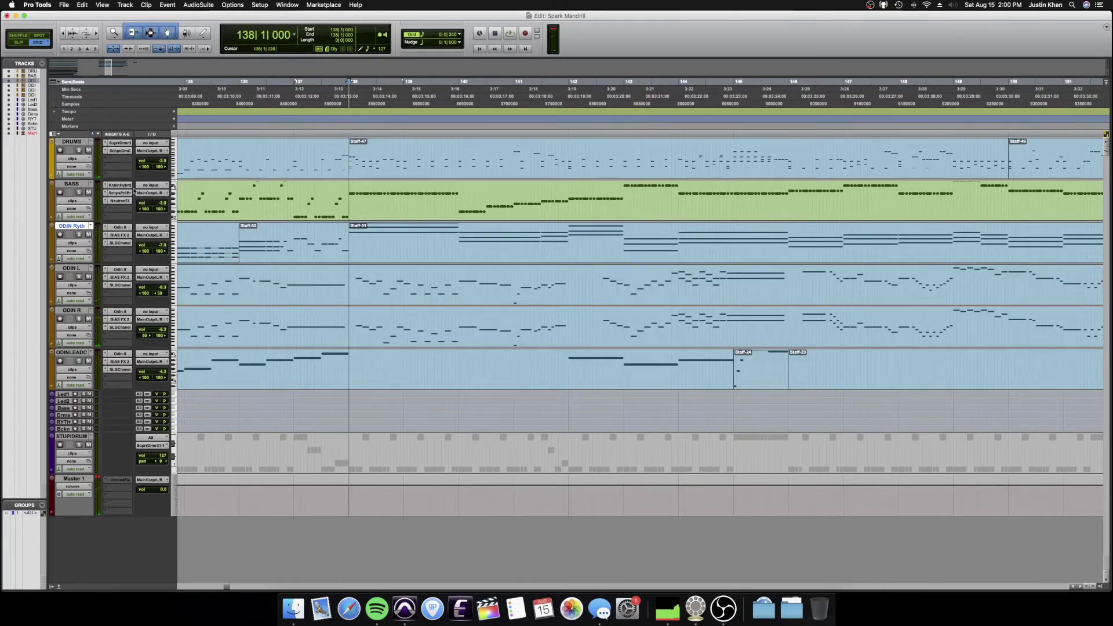
- Open ODIN Ryth's chord at bars 138–139 in the MIDI Editor and show the ODIN L notes alongside it
{"action": "left_click_drag", "start_coordinate": [381, 235], "coordinate": [895, 246]}
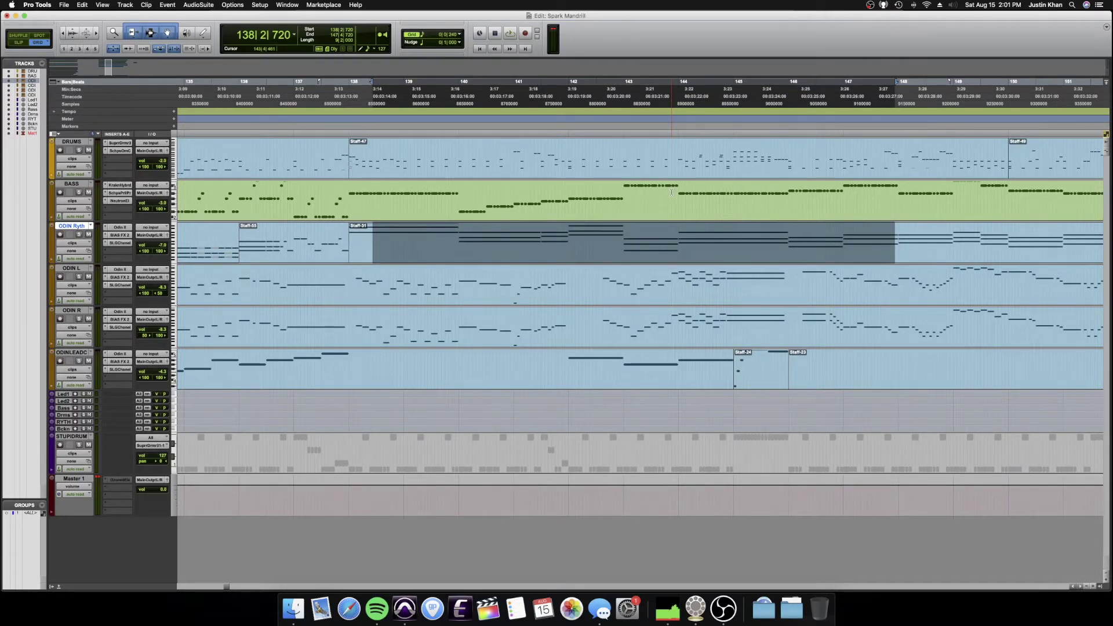
{"action": "left_click", "coordinate": [463, 228]}
{"action": "left_click", "coordinate": [458, 233]}
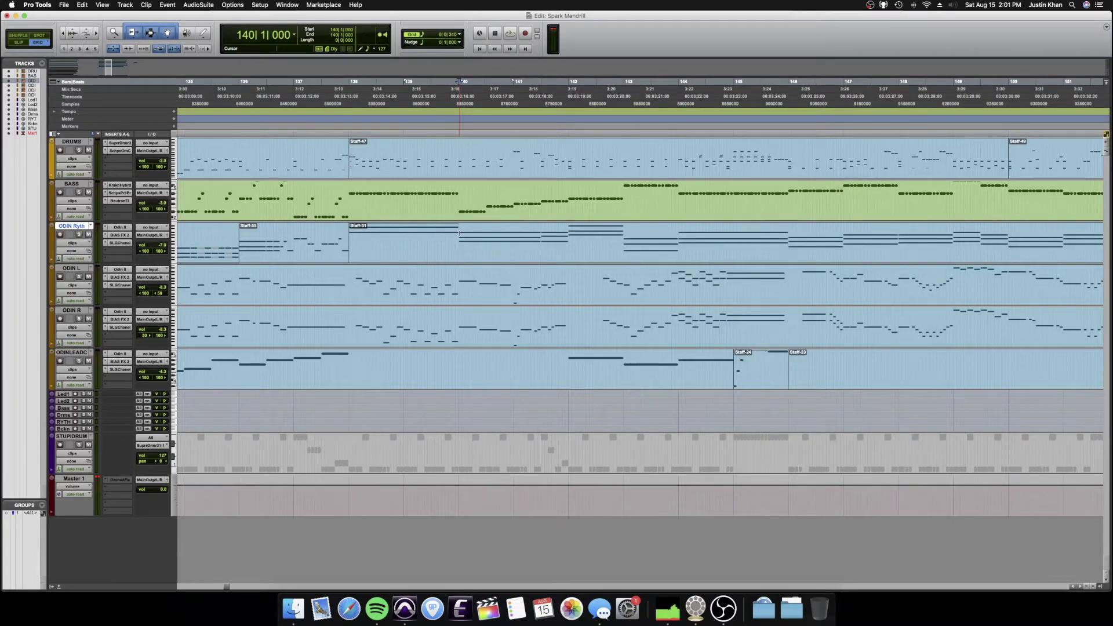
{"action": "double_click", "coordinate": [423, 248]}
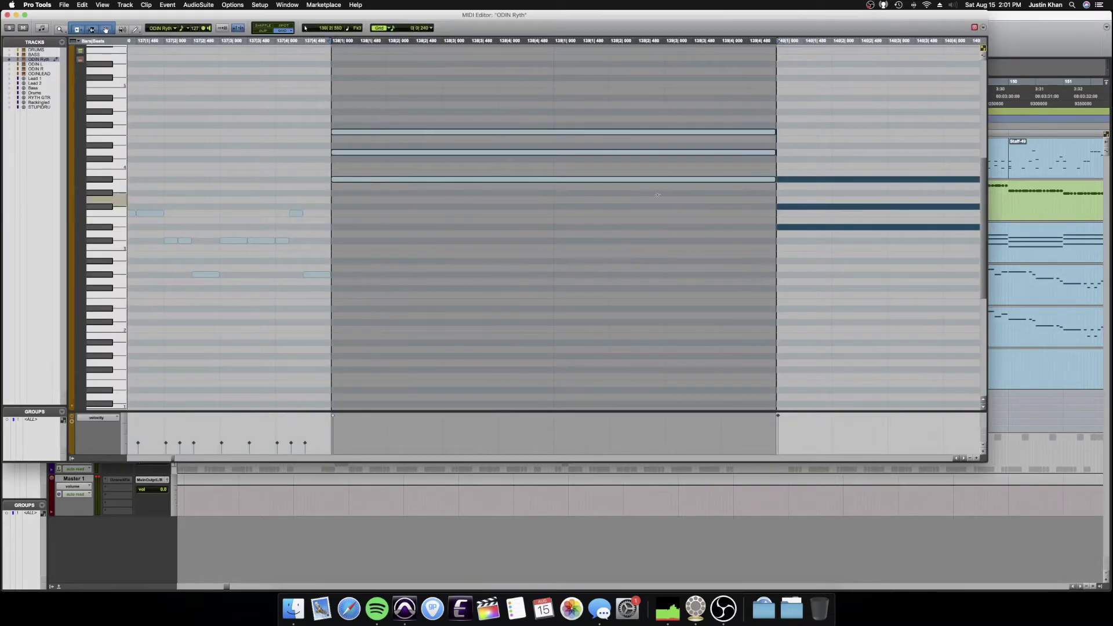
{"action": "scroll", "coordinate": [627, 191], "scroll_direction": "up", "scroll_amount": 5}
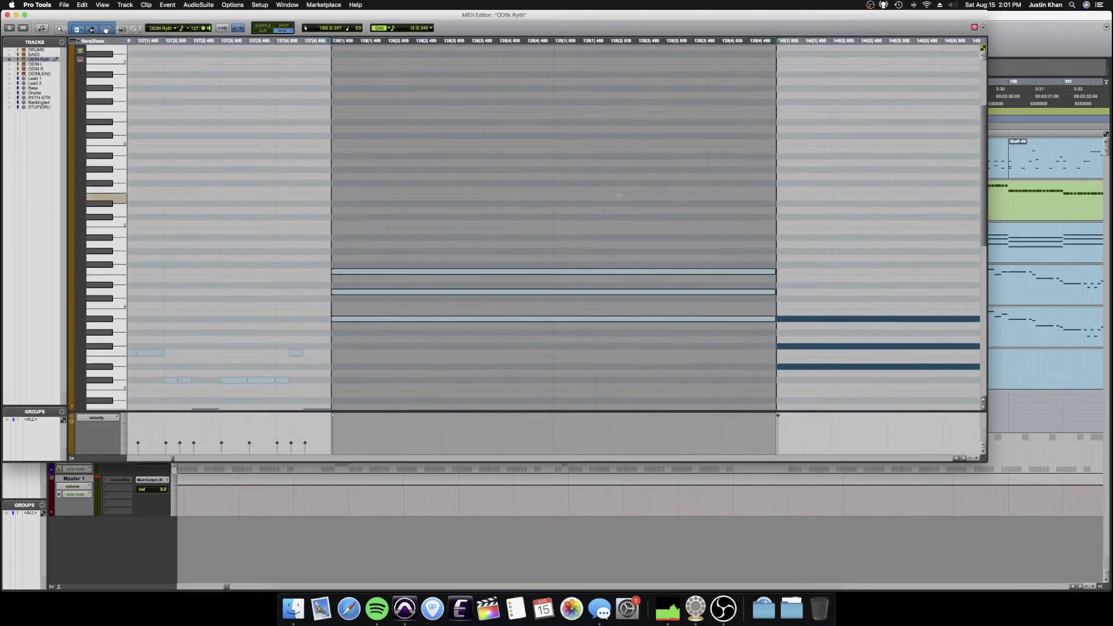
{"action": "left_click", "coordinate": [10, 67]}
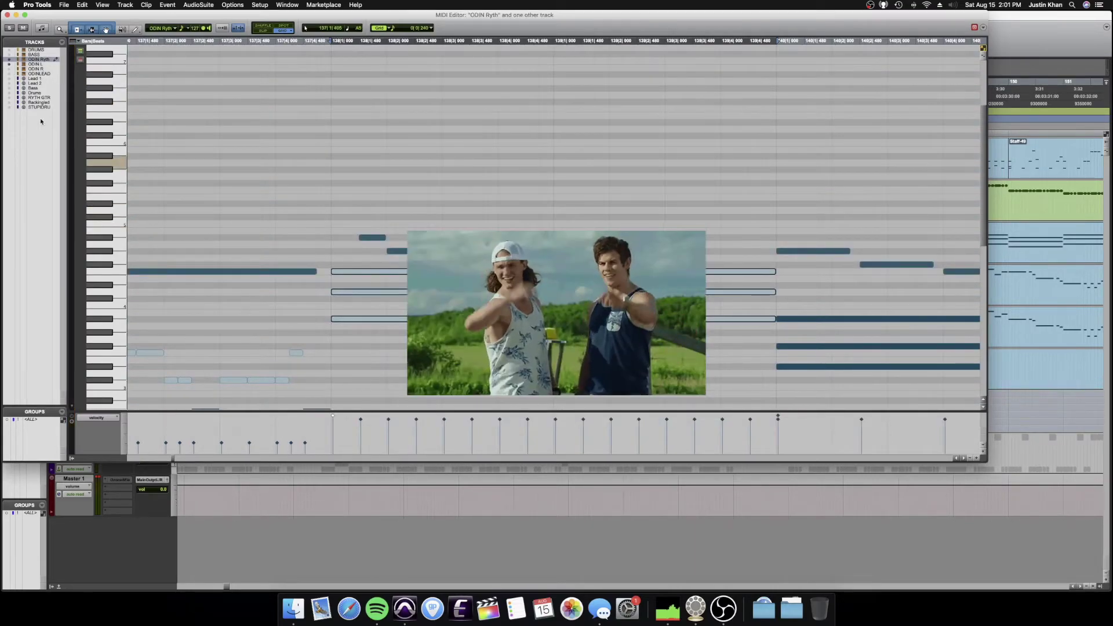
- Hide the ODIN L notes, show DRUMS, and replace ODIN Ryth's held chord from bar 138 with short hits following the drums
{"action": "left_click", "coordinate": [9, 58]}
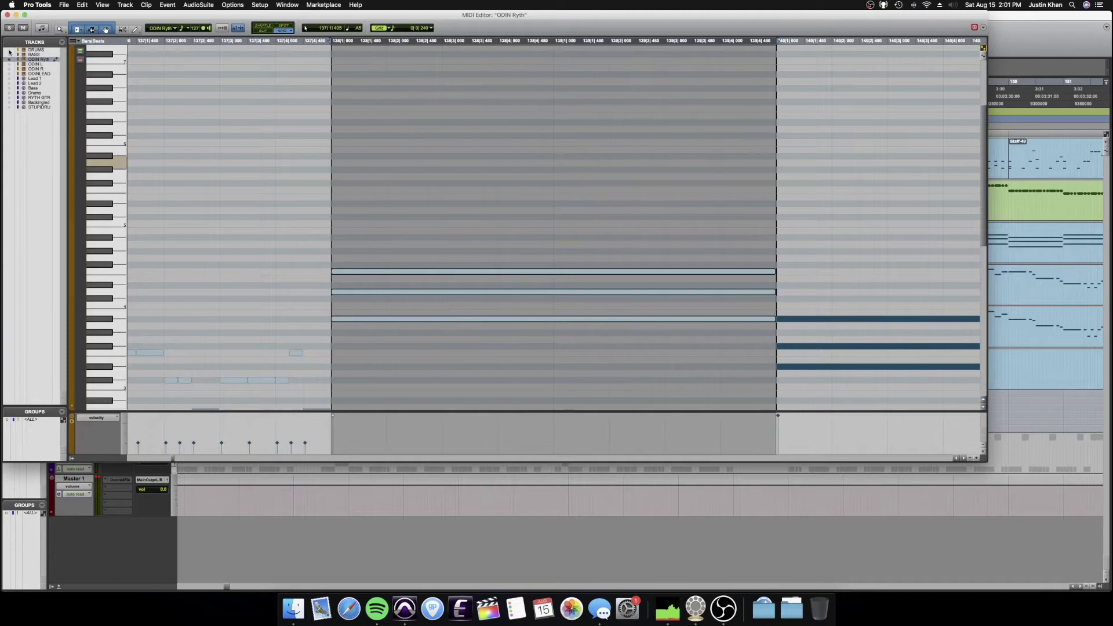
{"action": "left_click", "coordinate": [9, 51]}
{"action": "scroll", "coordinate": [371, 272], "scroll_direction": "down", "scroll_amount": 6}
{"action": "key", "text": "super+d"}
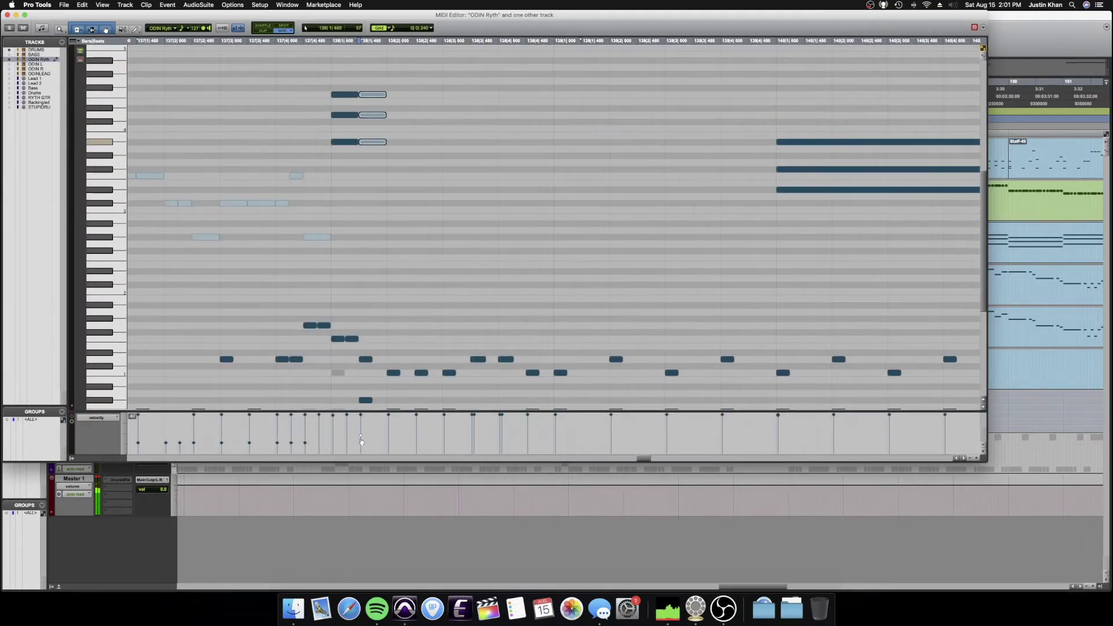
{"action": "key", "text": "super+d"}
{"action": "key", "text": "super+bracketleft"}
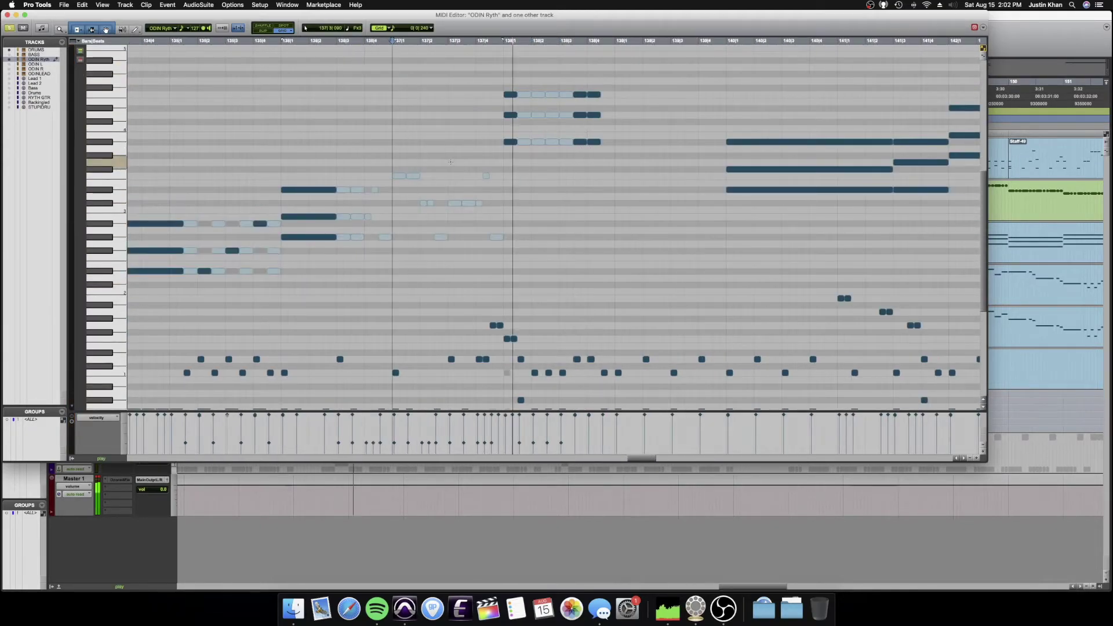
{"action": "key", "text": "super+d"}
{"action": "key", "text": "super+d"}
{"action": "key", "text": "super+d"}
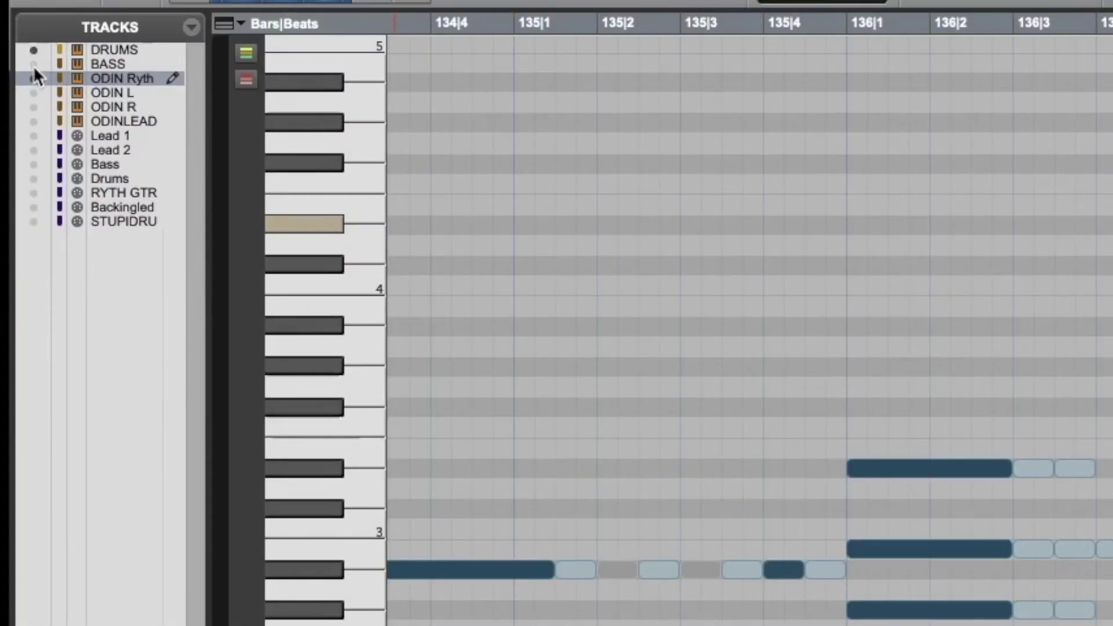
- Show and hide the BASS and ODINLEAD notes to compare them with ODIN Ryth's chords around bar 135
{"action": "left_click", "coordinate": [34, 63]}
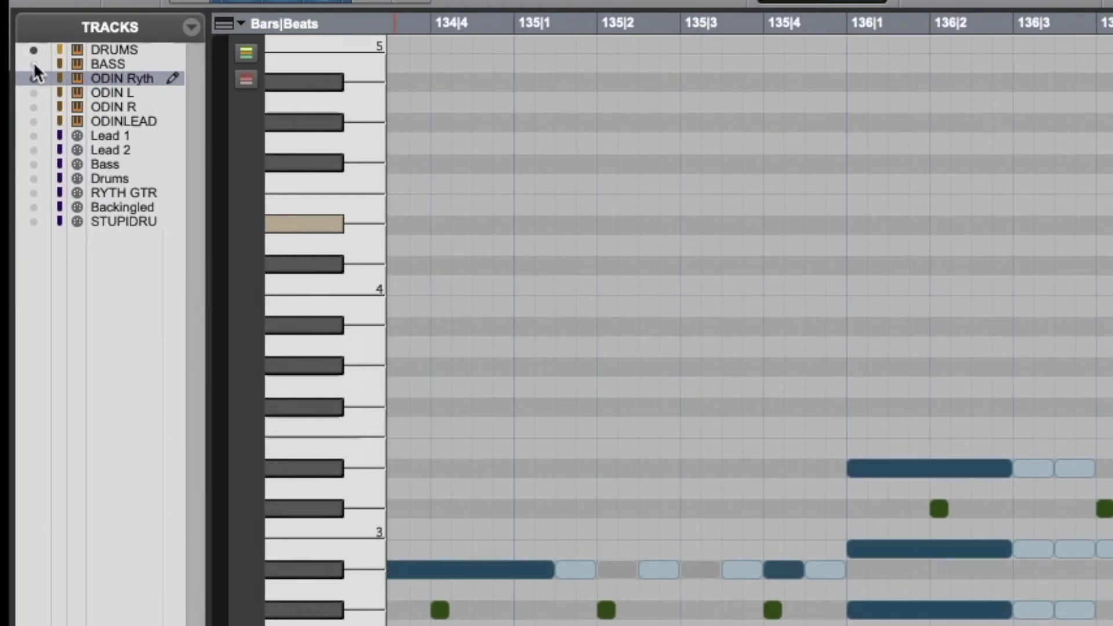
{"action": "left_click", "coordinate": [34, 64]}
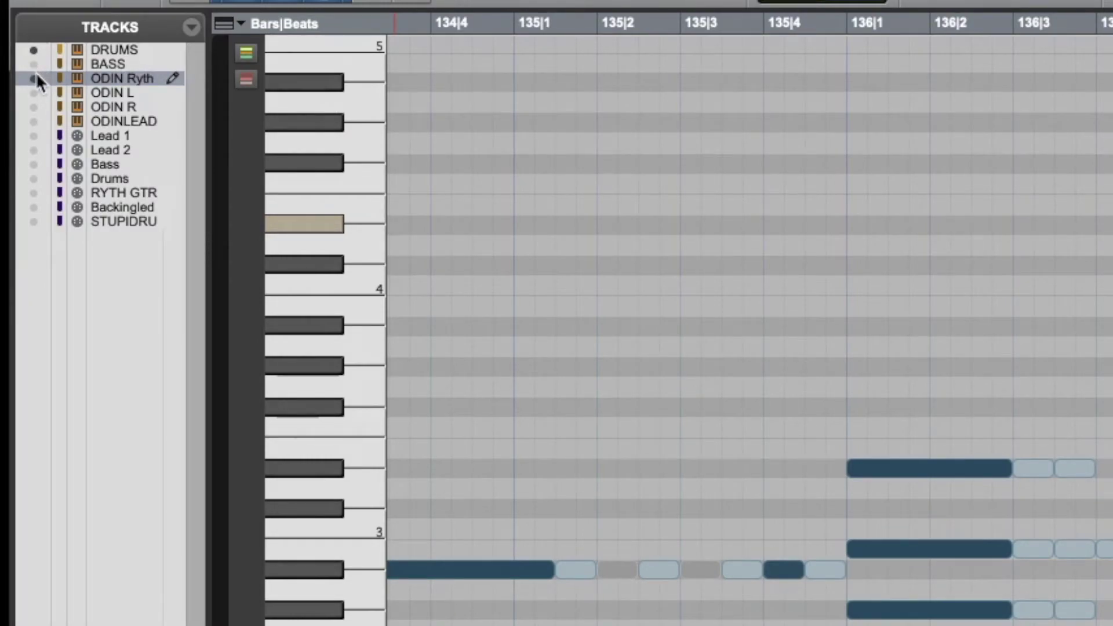
{"action": "left_click", "coordinate": [34, 121]}
{"action": "left_click", "coordinate": [34, 122]}
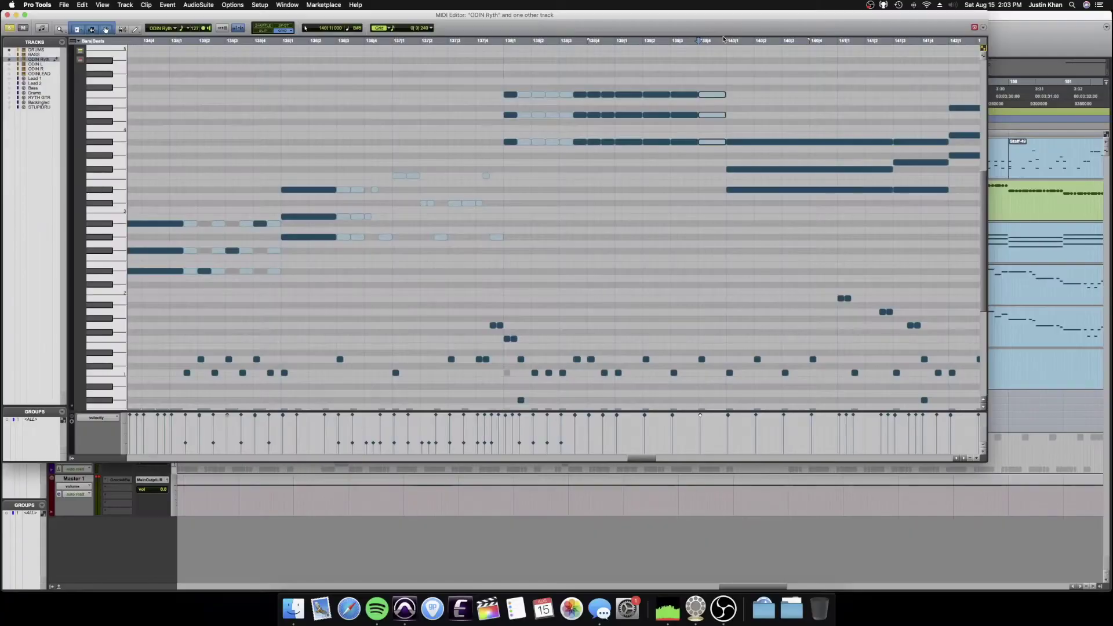
- Play the reworked ODIN Ryth chords from the start of bar 138 against the drum notes
{"action": "left_click", "coordinate": [503, 42]}
{"action": "key", "text": "space"}
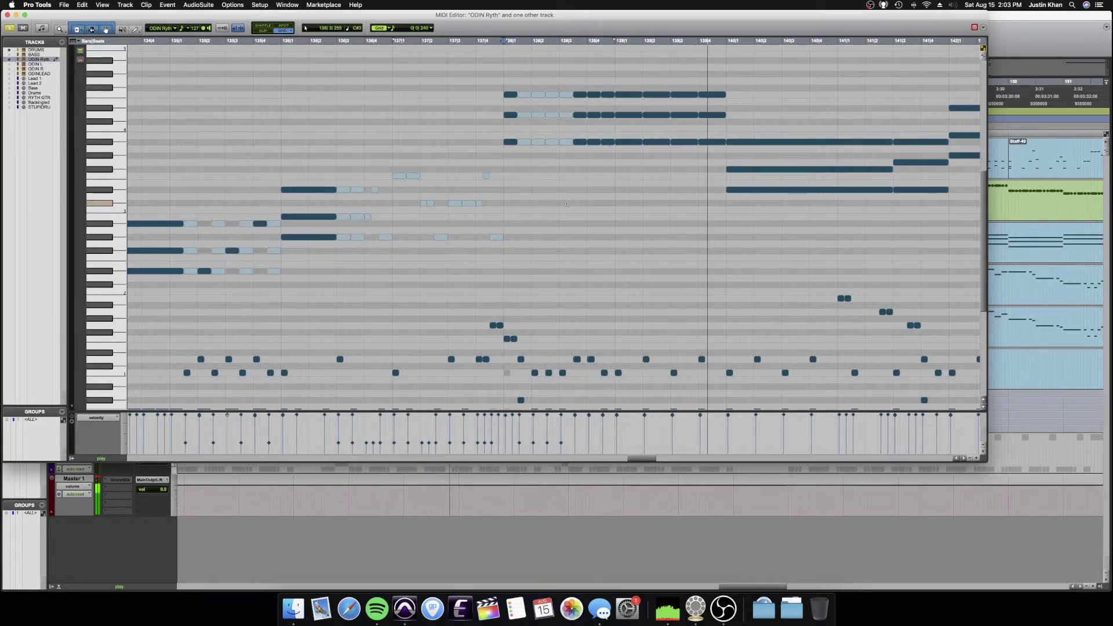
{"action": "key", "text": "space"}
- Break ODIN Ryth's chords in bars 140–145 into shorter repeated hits, with softer velocities in the first half of bar 145
{"action": "left_click", "coordinate": [806, 154]}
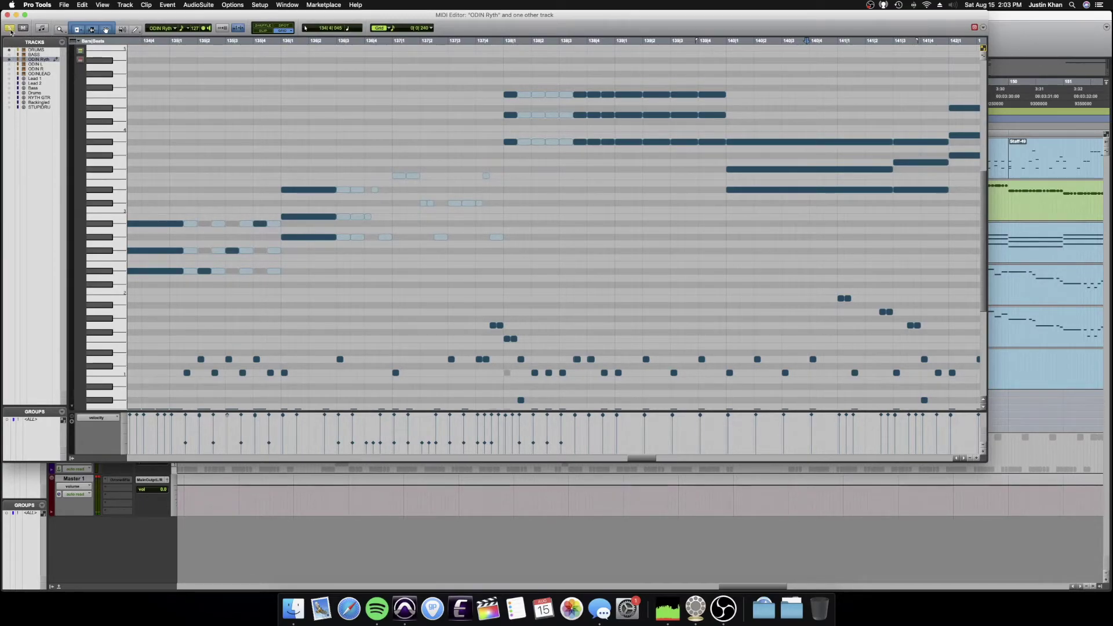
{"action": "key", "text": "space"}
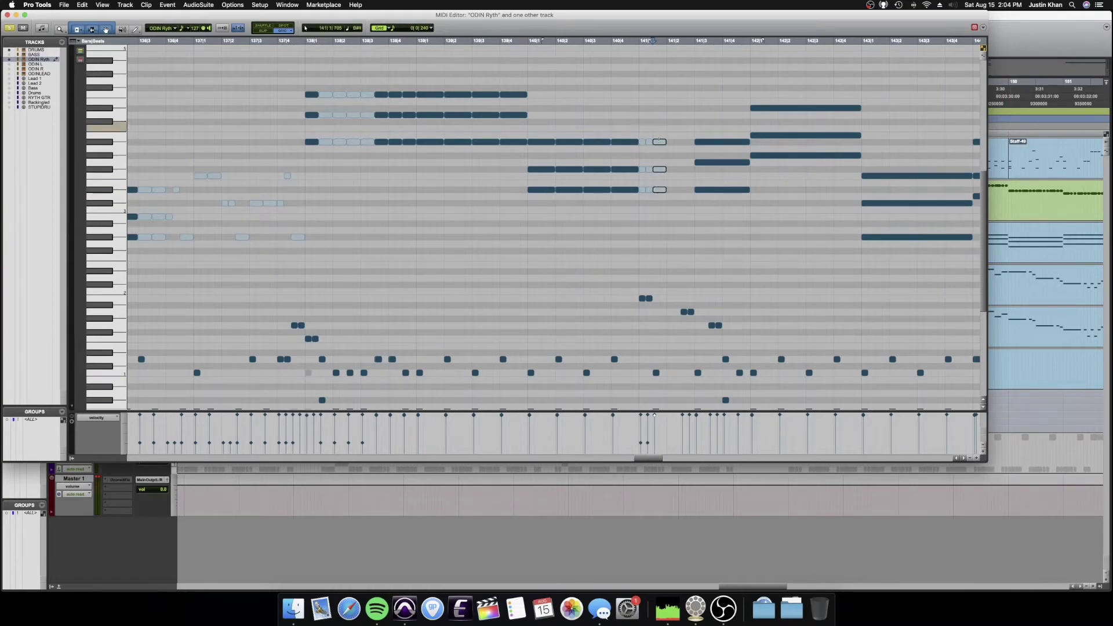
{"action": "scroll", "coordinate": [666, 102], "scroll_direction": "down", "scroll_amount": 2}
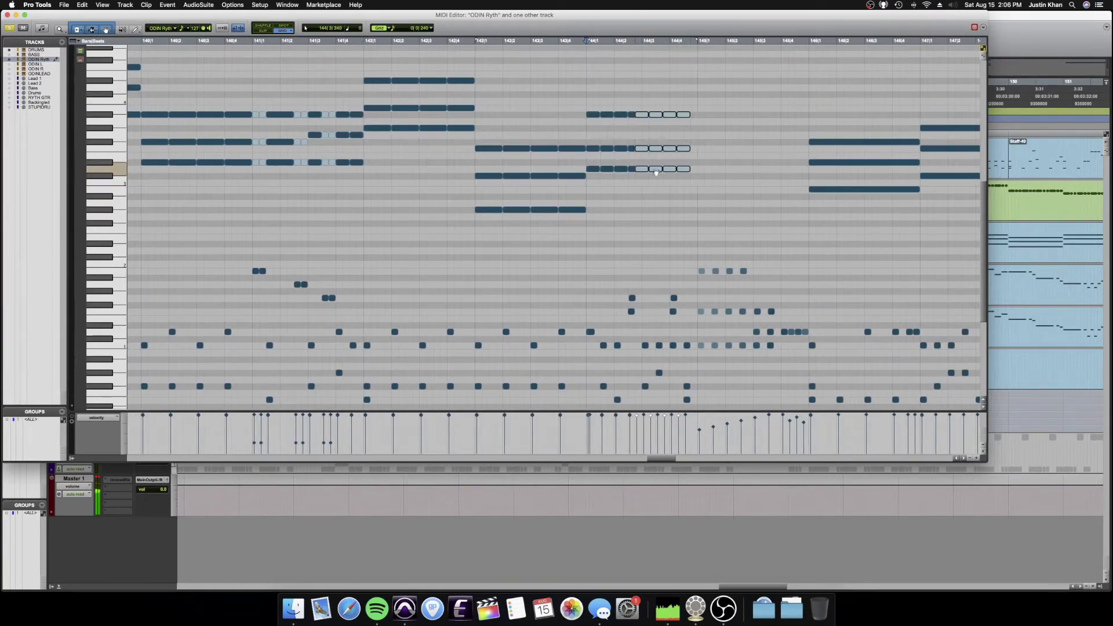
{"action": "left_click_drag", "start_coordinate": [763, 170], "coordinate": [755, 169]}
{"action": "left_click_drag", "start_coordinate": [755, 443], "coordinate": [755, 415]}
{"action": "left_click_drag", "start_coordinate": [803, 105], "coordinate": [808, 148]}
- Play the song from bar 136 and check the reworked ODIN Ryth chords through bar 145
{"action": "key", "text": "r"}
{"action": "left_click", "coordinate": [150, 116]}
{"action": "key", "text": "space"}
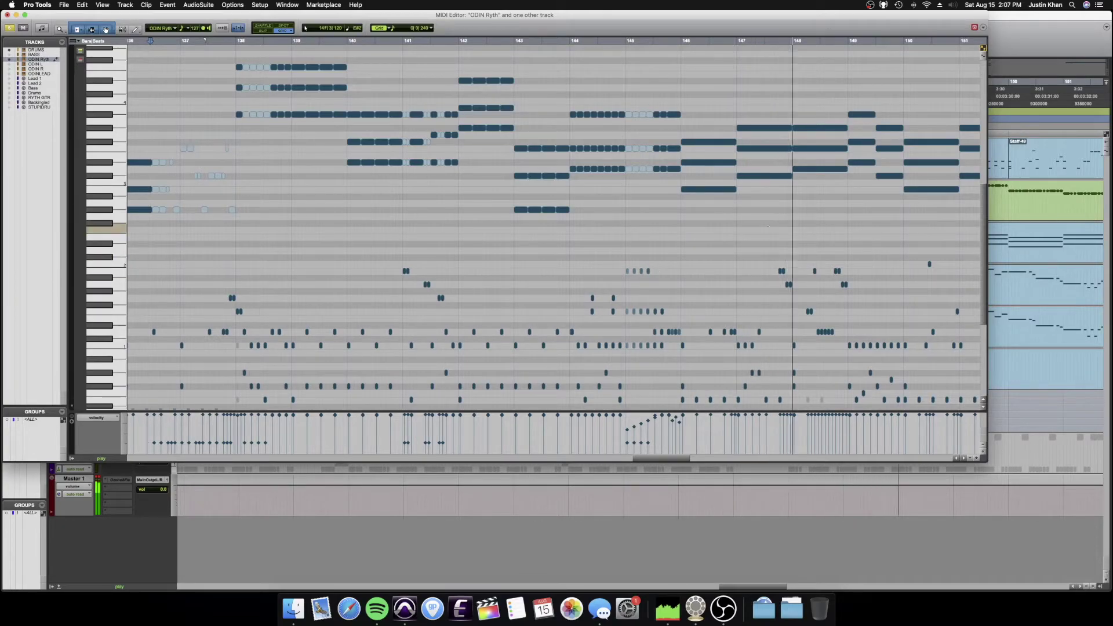
- Split ODIN Ryth's chords in bars 146 and 147 into two half-bar hits each
{"action": "key", "text": "super+d"}
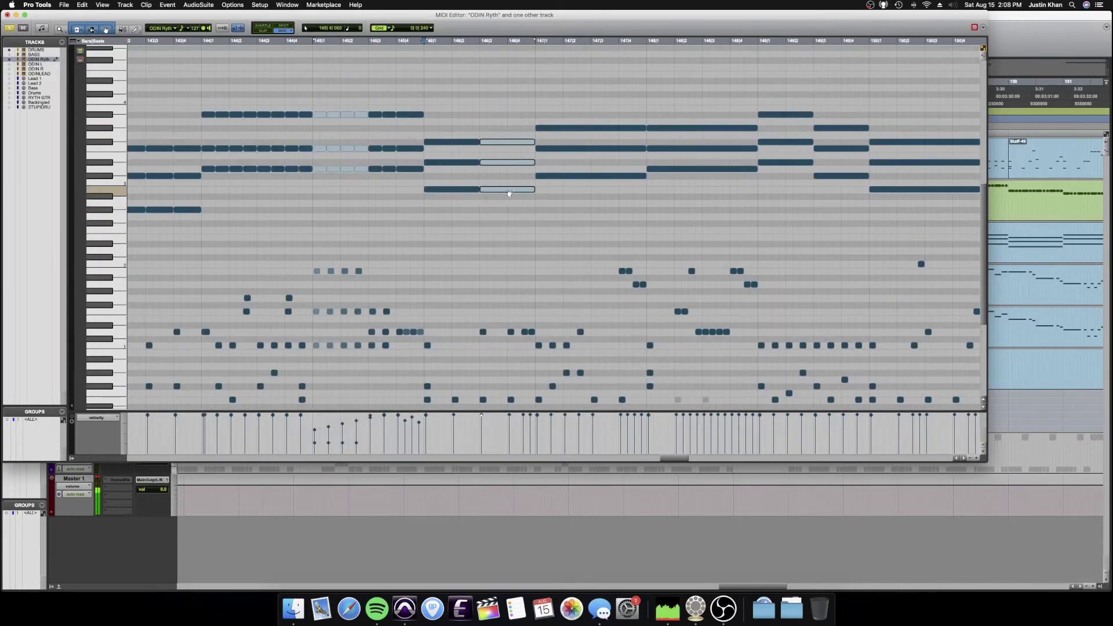
{"action": "left_click_drag", "start_coordinate": [642, 176], "coordinate": [587, 175]}
{"action": "key", "text": "super+d"}
- Divide ODIN Ryth's chord in bar 148 into shorter repeated hits and lower the velocity of the softer ones
{"action": "scroll", "coordinate": [585, 168], "scroll_direction": "right", "scroll_amount": 4}
{"action": "left_click_drag", "start_coordinate": [556, 111], "coordinate": [572, 162]}
{"action": "key", "text": "super+d"}
{"action": "left_click_drag", "start_coordinate": [599, 163], "coordinate": [579, 162]}
{"action": "key", "text": "super+d"}
{"action": "key", "text": "super+d"}
{"action": "key", "text": "super+d"}
{"action": "left_click_drag", "start_coordinate": [580, 415], "coordinate": [580, 443]}
{"action": "key", "text": "super+d"}
{"action": "key", "text": "super+d"}
{"action": "key", "text": "super+d"}
- Divide ODIN Ryth's chords into eighth-note hits in bar 149 and half-bar hits in bars 150 and 151
{"action": "scroll", "coordinate": [643, 163], "scroll_direction": "right", "scroll_amount": 3}
{"action": "left_click_drag", "start_coordinate": [585, 104], "coordinate": [689, 172]}
{"action": "key", "text": "super+v"}
{"action": "mouse_move", "coordinate": [634, 156]}
{"action": "left_mouse_down"}
{"action": "mouse_move", "coordinate": [592, 156]}
{"action": "mouse_move", "coordinate": [618, 156]}
{"action": "left_mouse_up"}
{"action": "left_click_drag", "start_coordinate": [618, 156], "coordinate": [632, 156]}
{"action": "scroll", "coordinate": [631, 160], "scroll_direction": "right", "scroll_amount": 3}
{"action": "left_click_drag", "start_coordinate": [571, 111], "coordinate": [724, 191]}
{"action": "left_click_drag", "start_coordinate": [687, 156], "coordinate": [634, 156]}
{"action": "left_click_drag", "start_coordinate": [607, 156], "coordinate": [663, 156]}
{"action": "key", "text": "super+["}
{"action": "key", "text": "super+["}
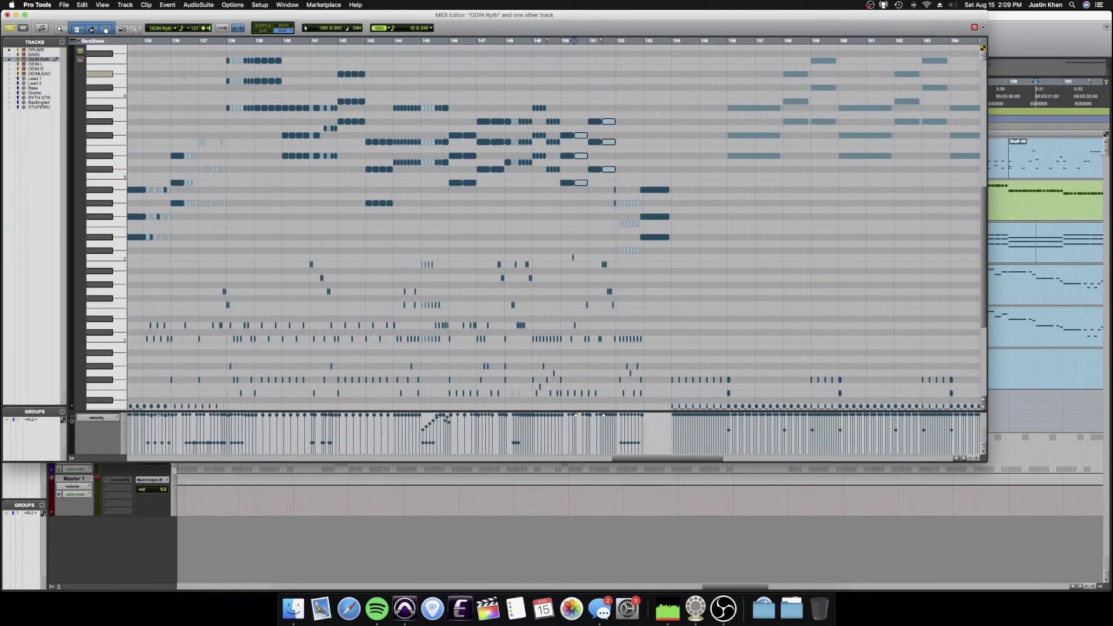
- Play the section from bar 136 and check the chord rhythm through the short hits in bar 152
{"action": "left_click", "coordinate": [168, 76]}
{"action": "key", "text": "space"}
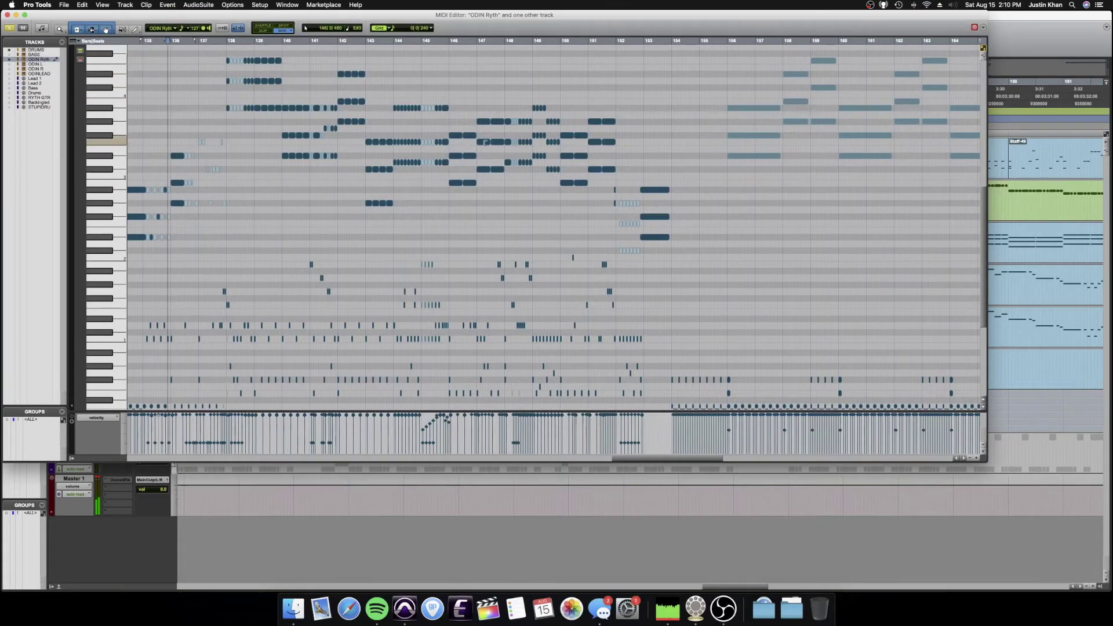
{"action": "key", "text": "super+bracketright"}
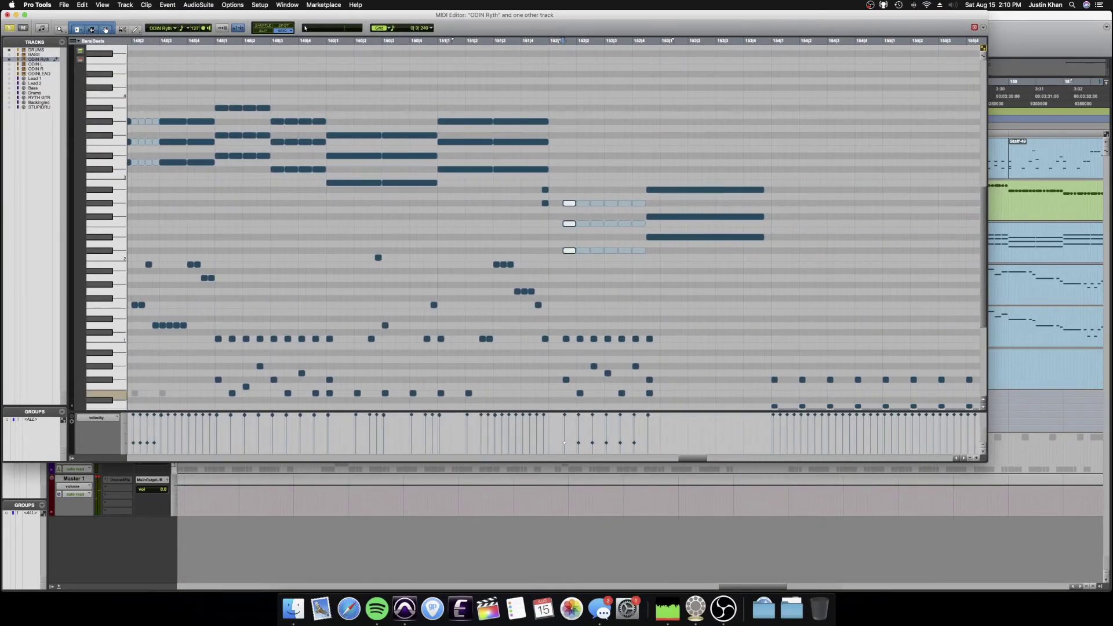
- Close the MIDI Editor and play the full arrangement from bar 137 through bar 153
{"action": "key", "text": "super+w"}
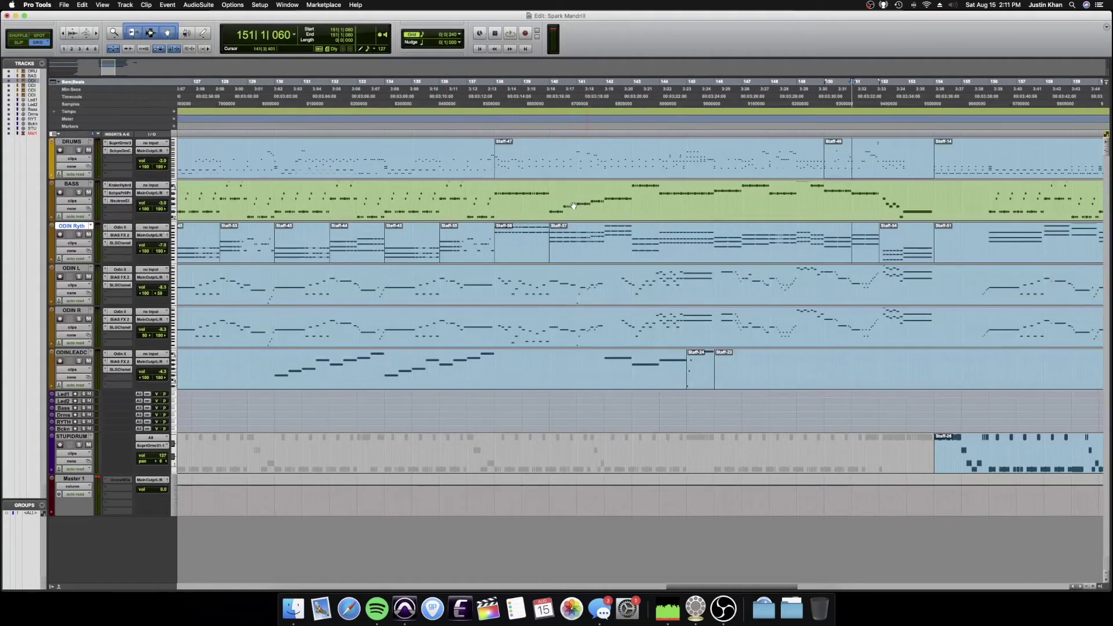
{"action": "key", "text": "super+bracketleft"}
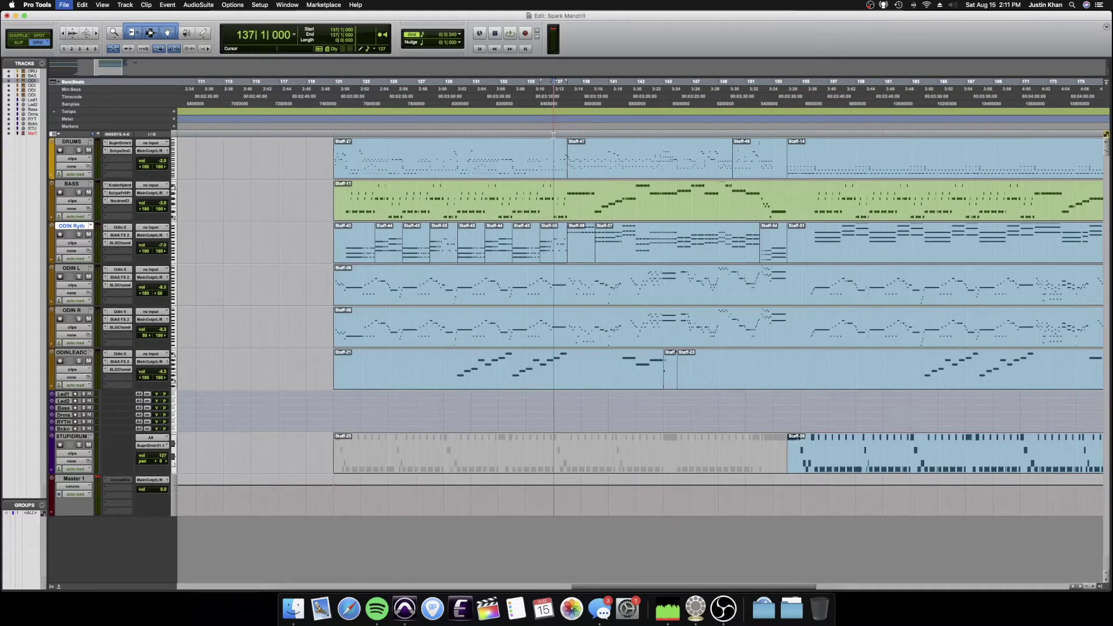
{"action": "key", "text": "space"}
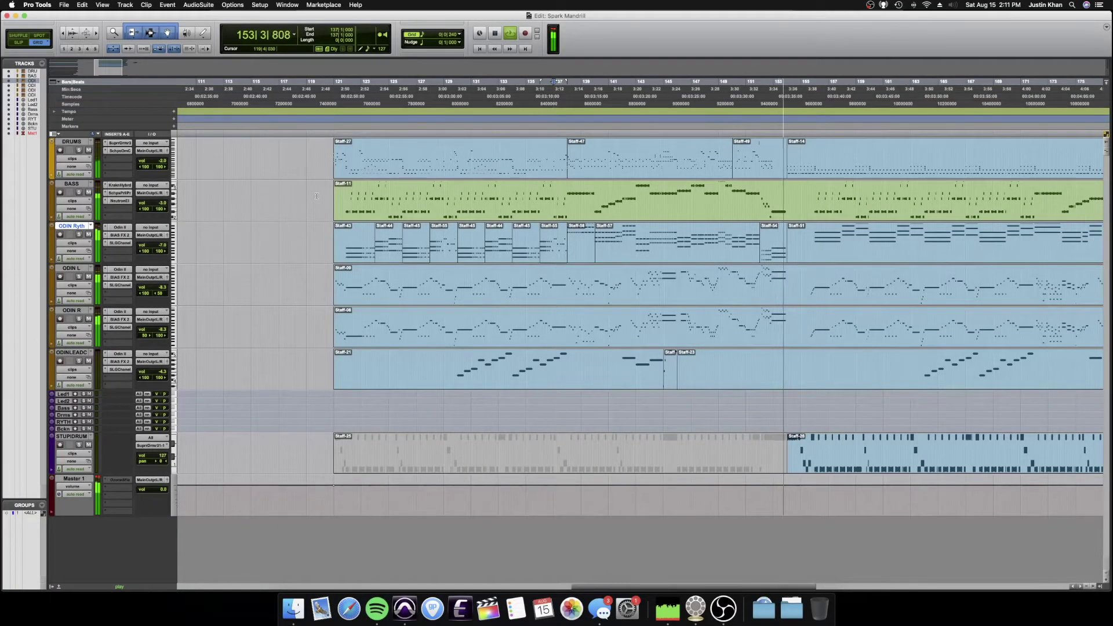
{"action": "key", "text": "space"}
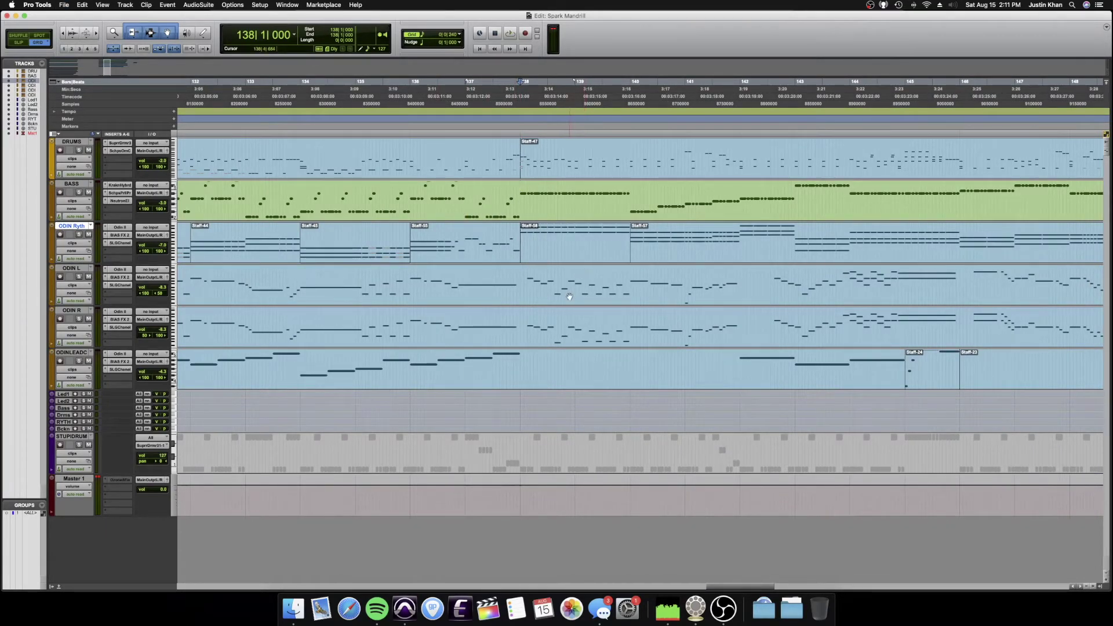
- Split the BASS clip at the start of bar 154, where the next DRUMS and ODIN Ryth clips begin
{"action": "key", "text": "super+bracketleft"}
{"action": "key", "text": "super+bracketleft"}
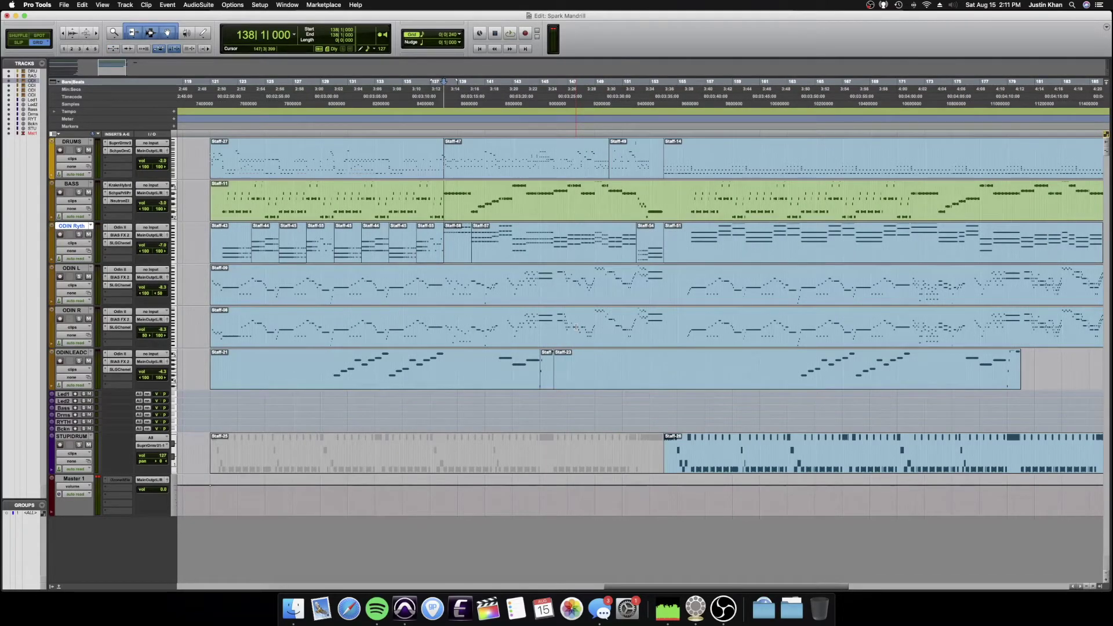
{"action": "scroll", "coordinate": [575, 327], "scroll_direction": "left", "scroll_amount": 3}
{"action": "scroll", "coordinate": [578, 316], "scroll_direction": "right", "scroll_amount": 5}
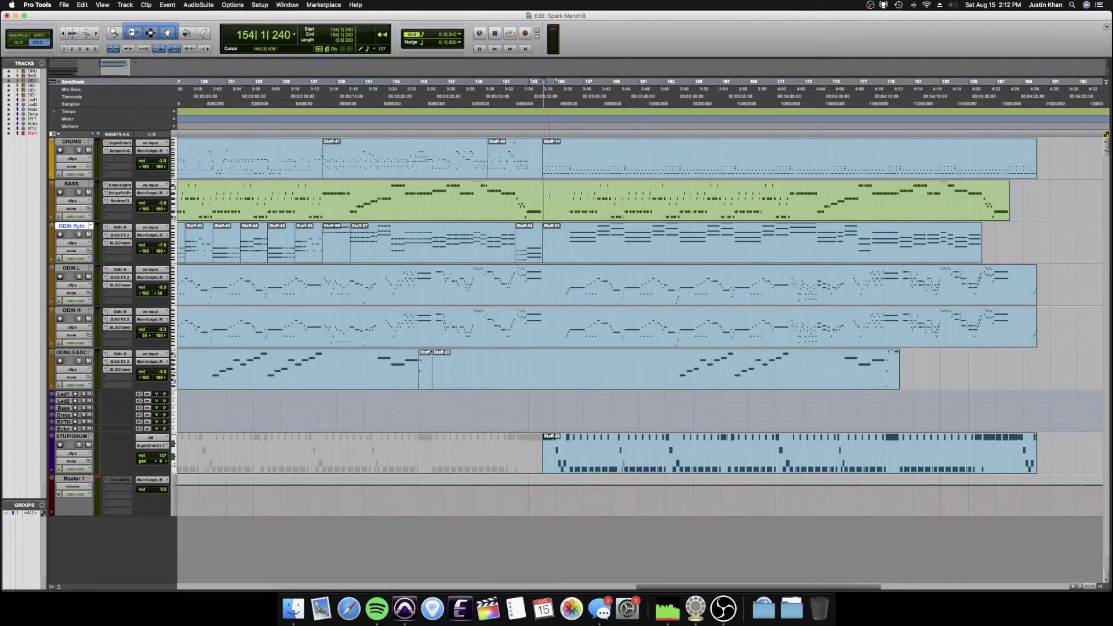
{"action": "key", "text": "super+bracketright"}
{"action": "key", "text": "super+bracketright"}
{"action": "key", "text": "super+bracketright"}
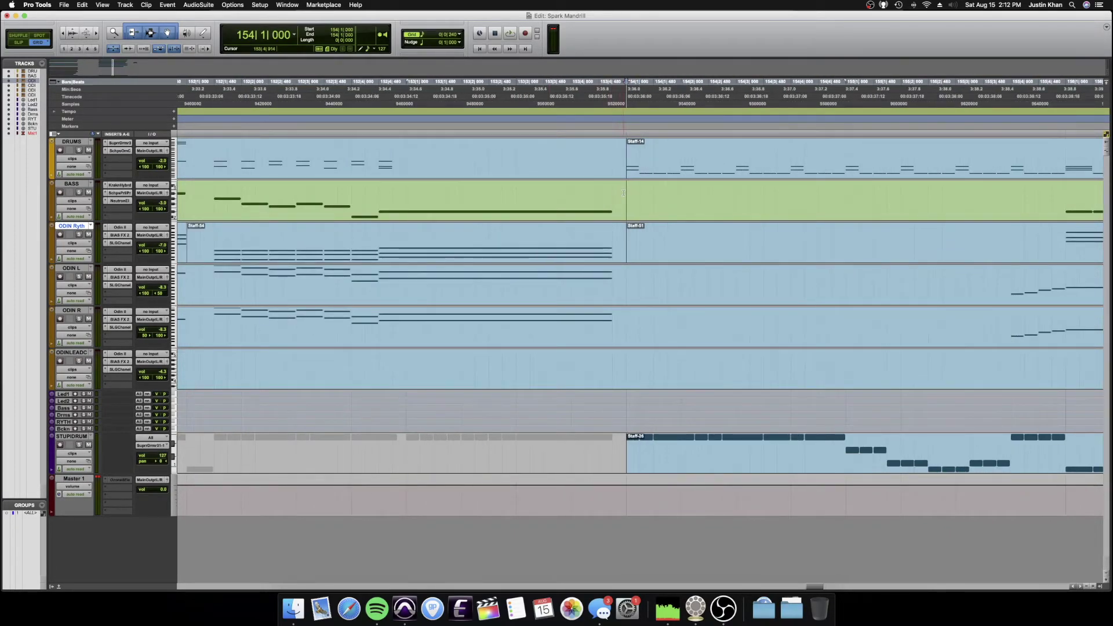
{"action": "key", "text": "super+bracketleft"}
{"action": "key", "text": "super+bracketleft"}
{"action": "key", "text": "super+bracketleft"}
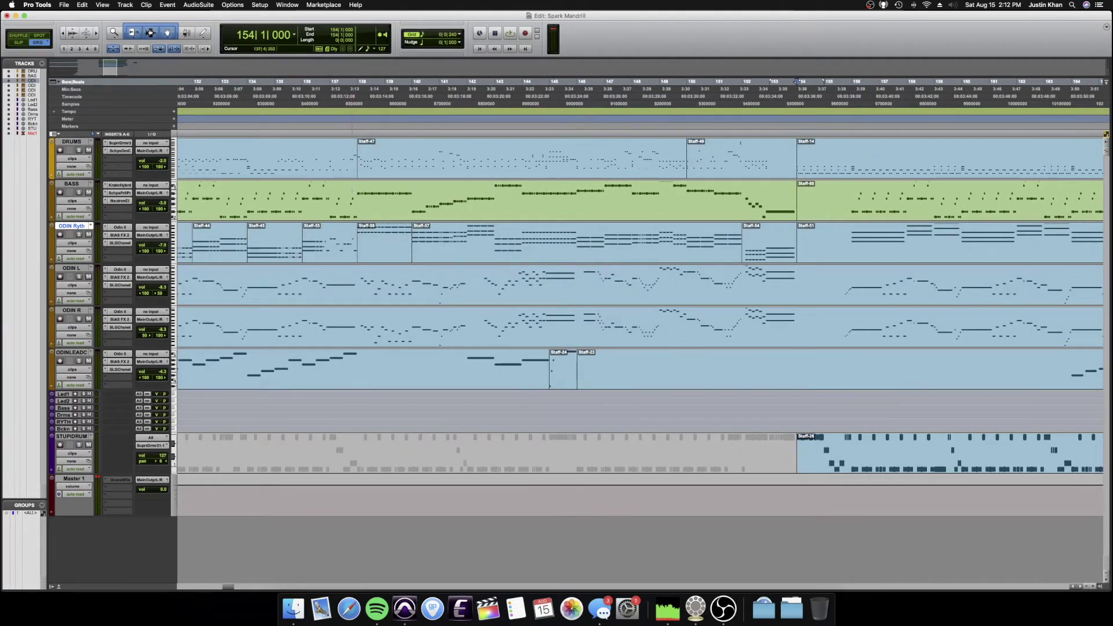
- Split the BASS clip at the start of bar 138, in line with the DRUMS and ODIN Ryth clips
{"action": "key", "text": "super+bracketright"}
{"action": "key", "text": "super+bracketright"}
{"action": "key", "text": "super+bracketright"}
{"action": "key", "text": "super+bracketright"}
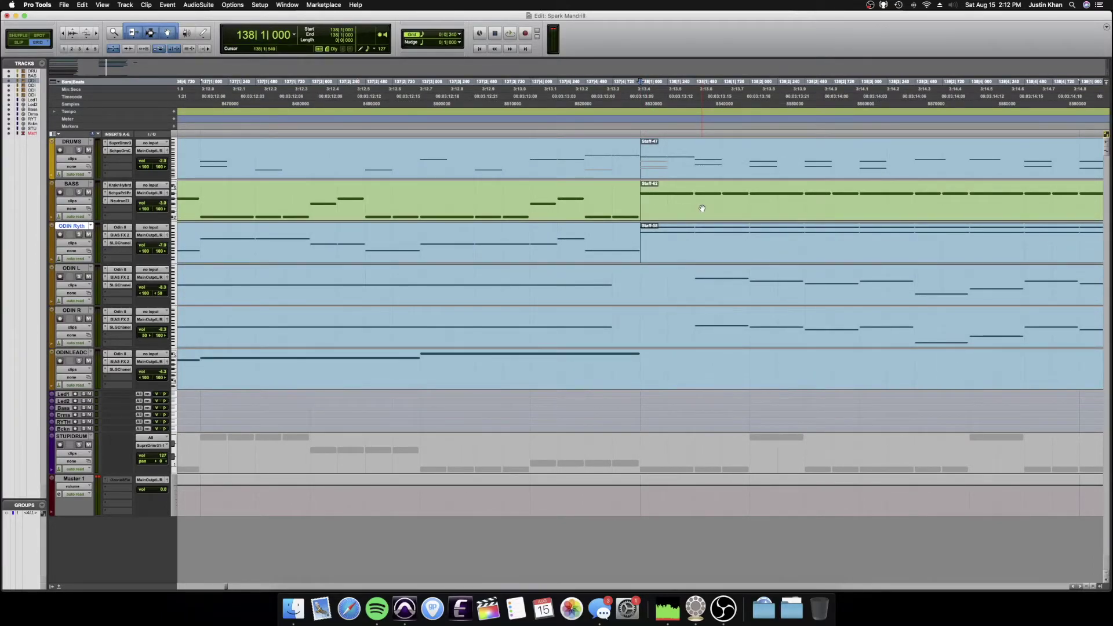
- Play the song from bar 138 and listen to how BASS and ODIN Ryth fit together
{"action": "scroll", "coordinate": [701, 208], "scroll_direction": "right", "scroll_amount": 3}
{"action": "key", "text": "space"}
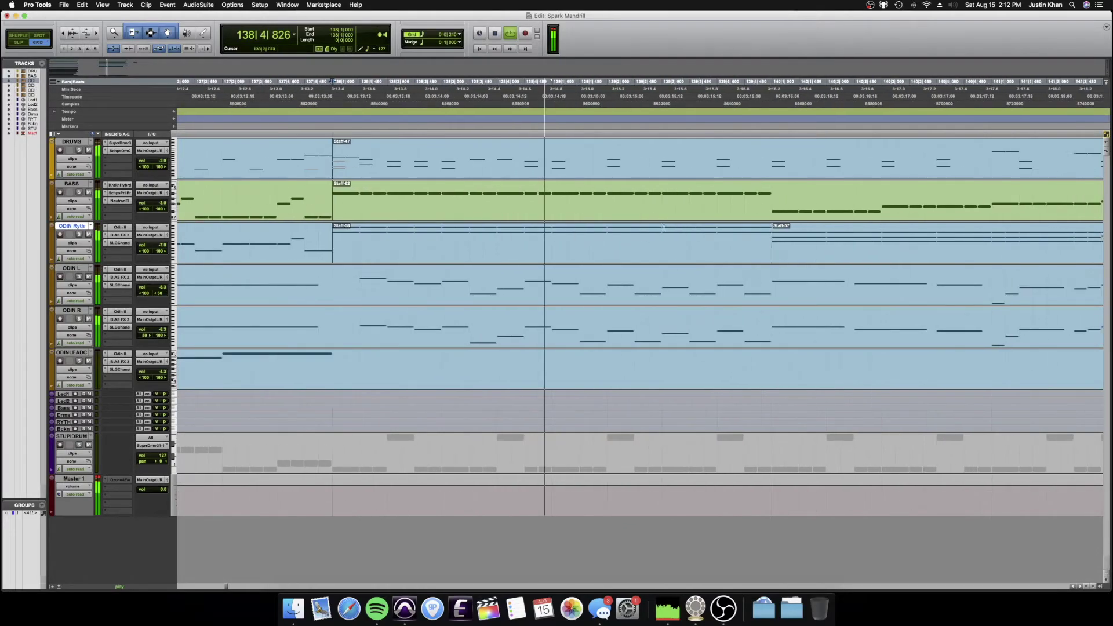
{"action": "key", "text": "super+bracketleft"}
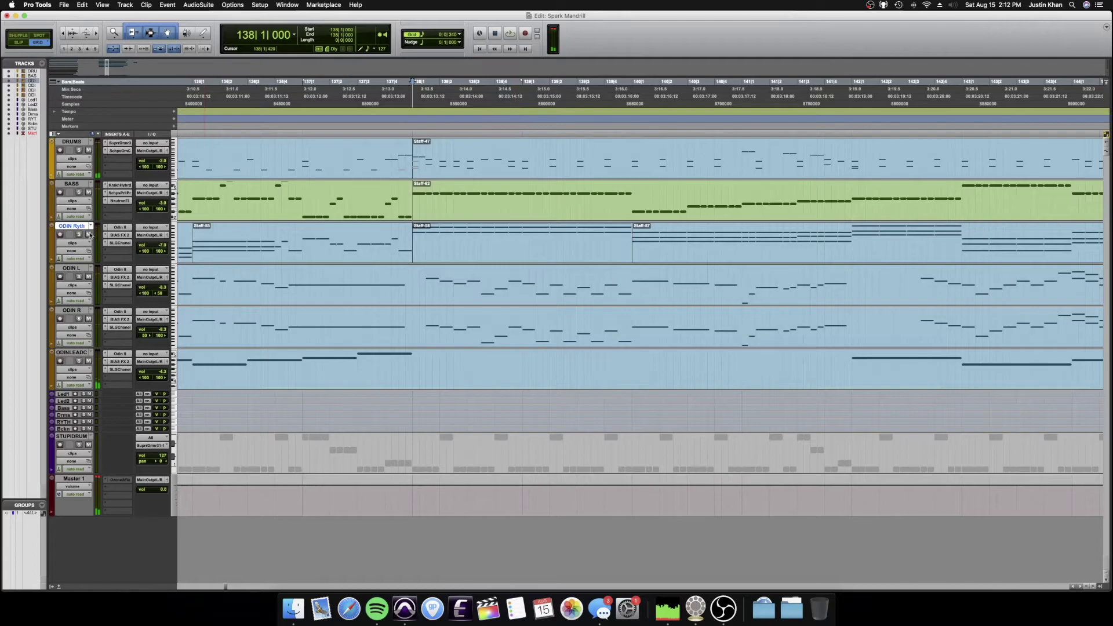
- Match ODIN Ryth's chord hits in bars 138–139 to the BASS rhythm in the MIDI Editor and play them back
{"action": "double_click", "coordinate": [464, 259]}
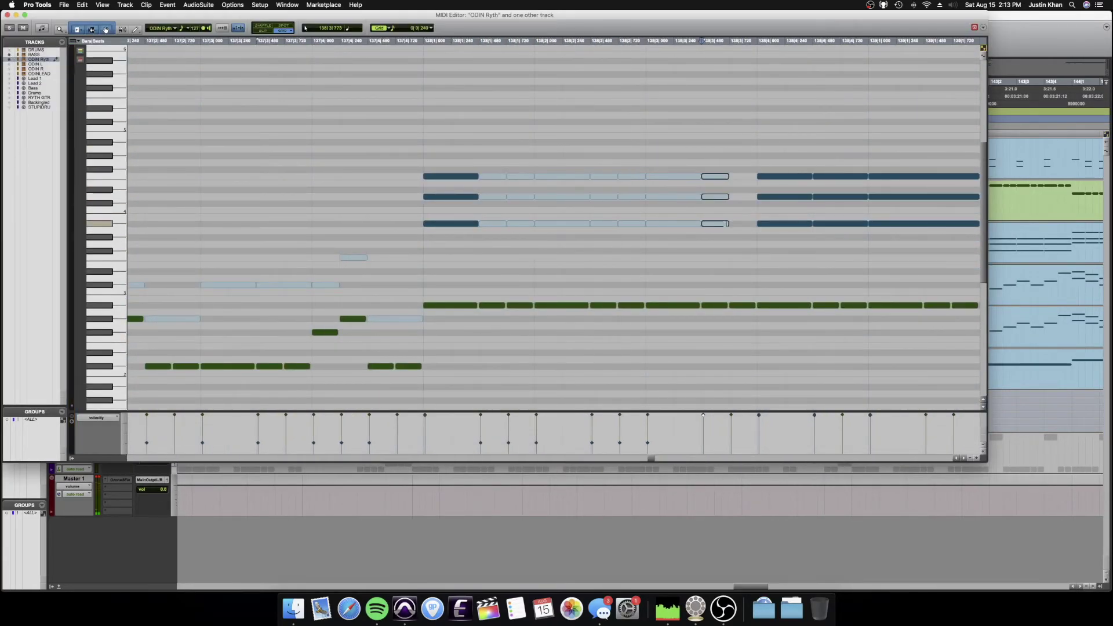
{"action": "left_click", "coordinate": [316, 74]}
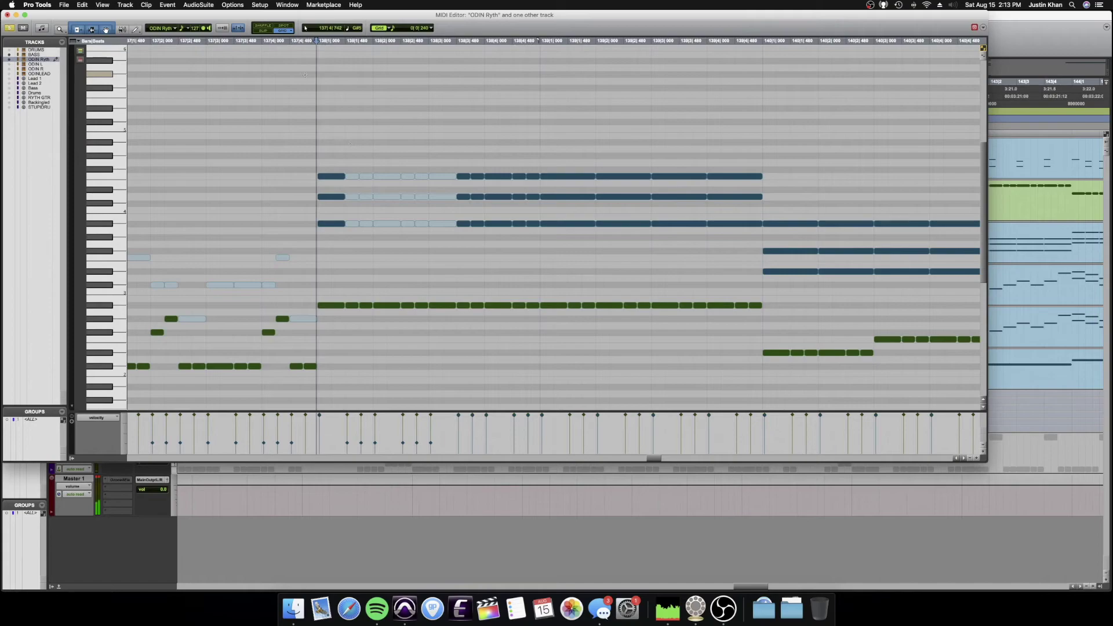
{"action": "key", "text": "space"}
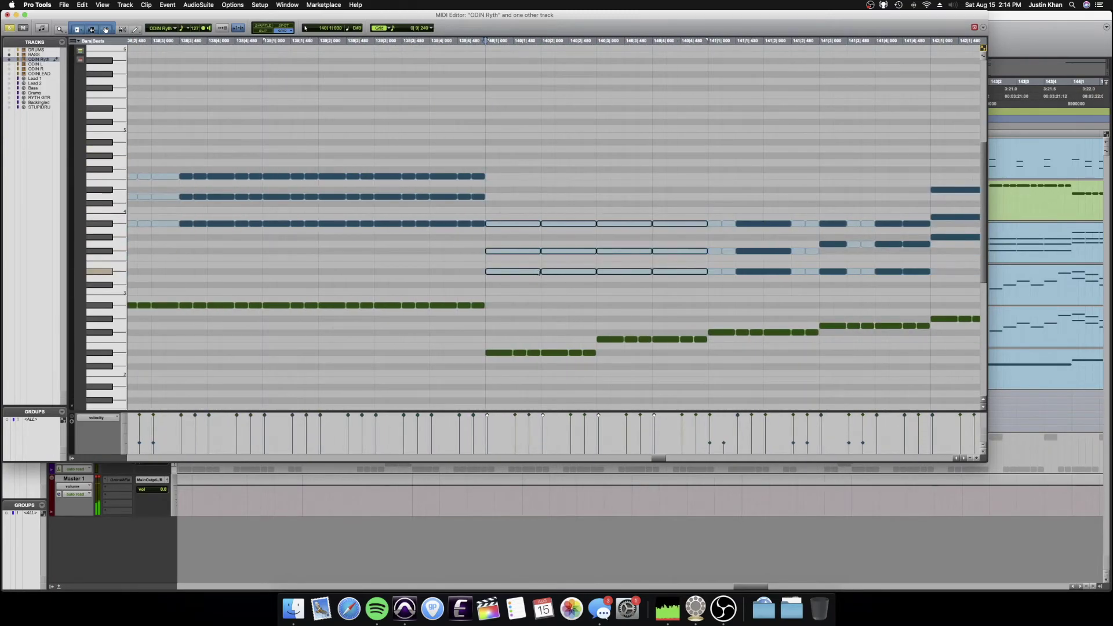
- Shorten and repeat ODIN Ryth's chords in bar 140 to follow the BASS rhythm, and play the section
{"action": "mouse_move", "coordinate": [539, 272]}
{"action": "left_mouse_down"}
{"action": "mouse_move", "coordinate": [516, 272]}
{"action": "mouse_move", "coordinate": [534, 274]}
{"action": "left_mouse_up"}
{"action": "left_click", "coordinate": [451, 259]}
{"action": "key", "text": "space"}
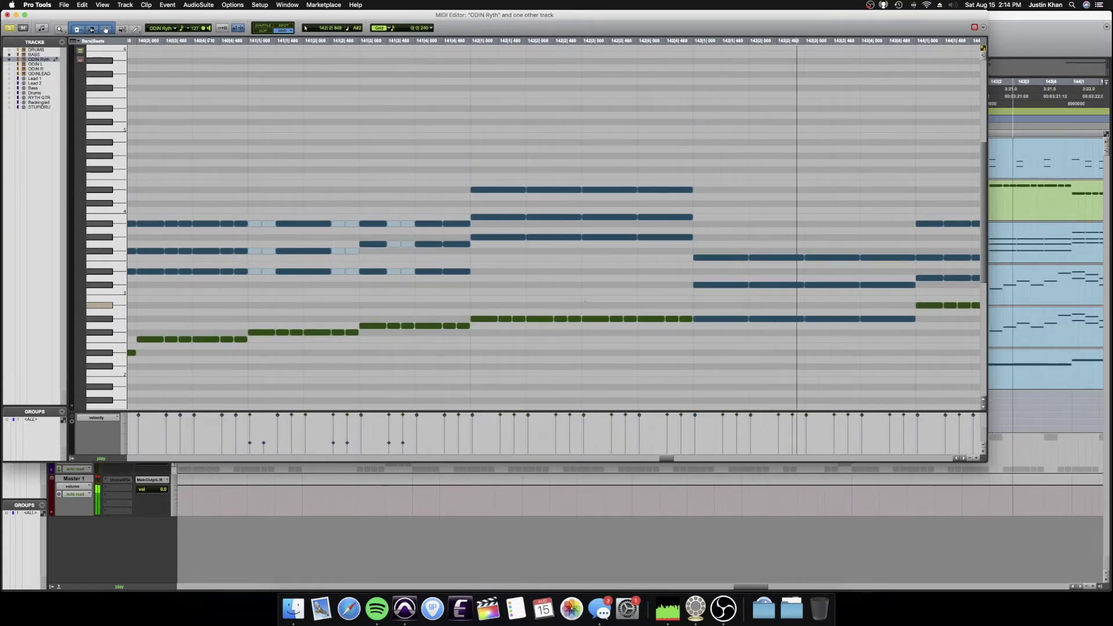
- Hide the BASS notes and re-cut ODIN Ryth's chords in bars 142–143 into shorter repeated hits
{"action": "left_click", "coordinate": [754, 360]}
{"action": "left_click_drag", "start_coordinate": [516, 156], "coordinate": [890, 345]}
{"action": "left_click", "coordinate": [9, 55]}
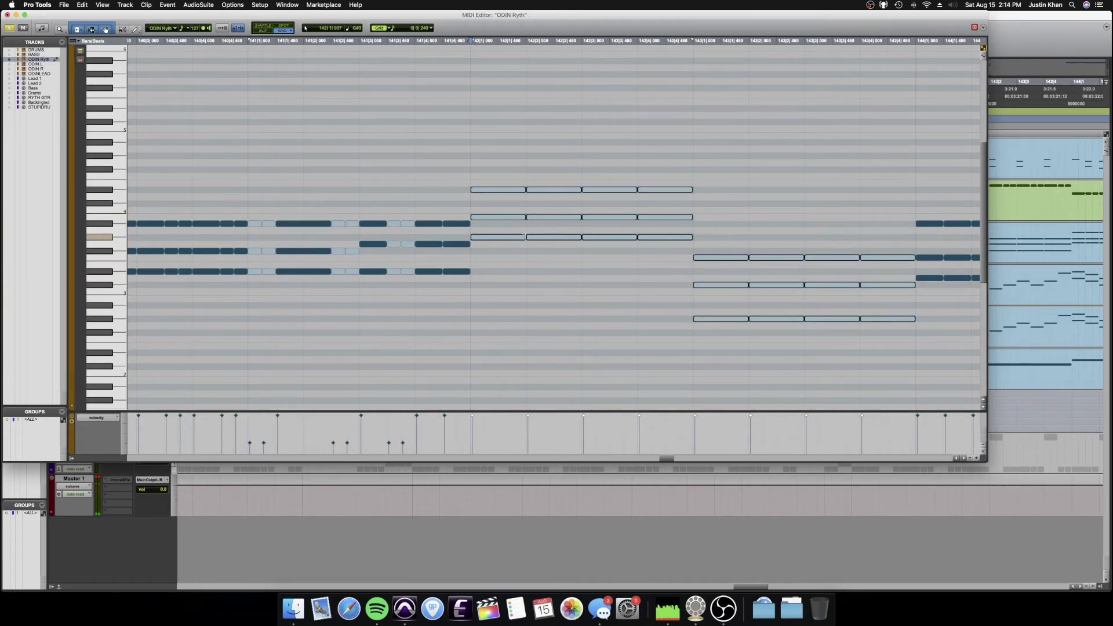
{"action": "mouse_move", "coordinate": [525, 236]}
{"action": "left_mouse_down"}
{"action": "mouse_move", "coordinate": [498, 236]}
{"action": "mouse_move", "coordinate": [520, 240]}
{"action": "left_mouse_up"}
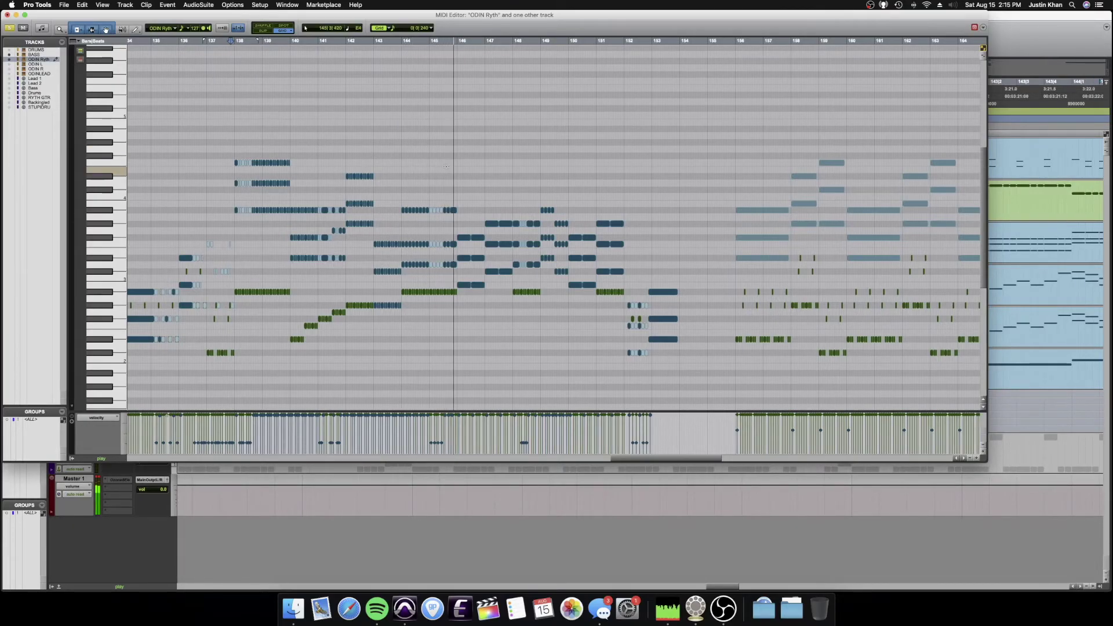
- Stop playback and display the ODIN L notes alongside BASS around bar 144
{"action": "key", "text": "space"}
{"action": "key", "text": "t"}
{"action": "key", "text": "t"}
{"action": "key", "text": "t"}
{"action": "left_click", "coordinate": [9, 50]}
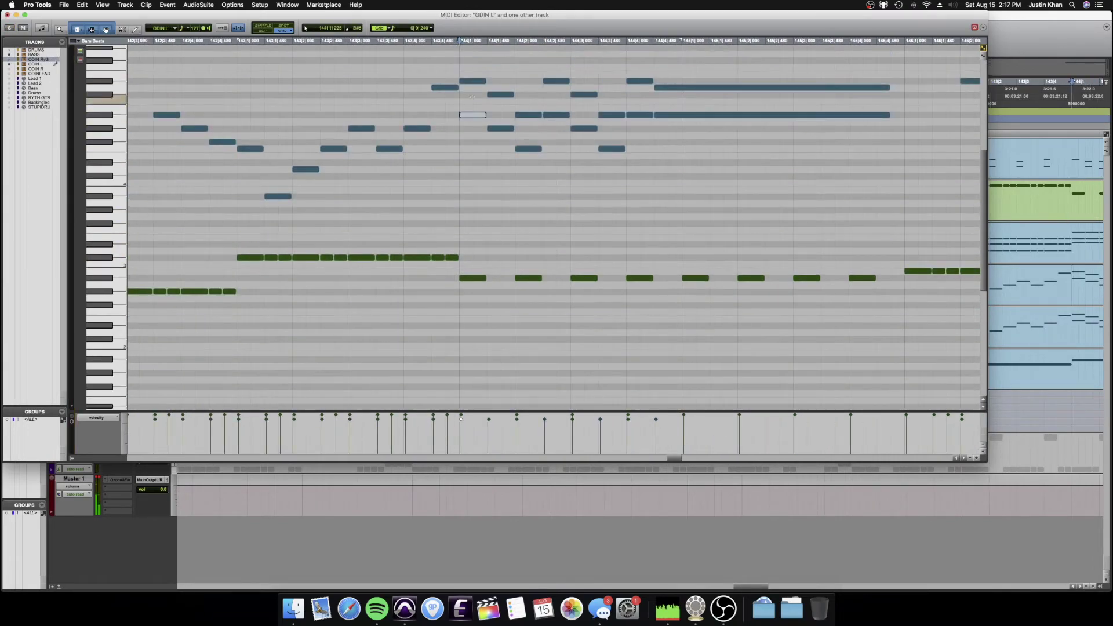
- Rewrite the BASS notes in bar 144 to follow ODIN L's rhythm and contour, ending on a long sustained note through bar 145
{"action": "left_click", "coordinate": [583, 94]}
{"action": "left_click", "coordinate": [667, 88]}
{"action": "left_click_drag", "start_coordinate": [473, 278], "coordinate": [501, 257]}
{"action": "left_click_drag", "start_coordinate": [580, 240], "coordinate": [688, 283]}
{"action": "key", "text": "Delete"}
{"action": "left_click_drag", "start_coordinate": [538, 285], "coordinate": [560, 250]}
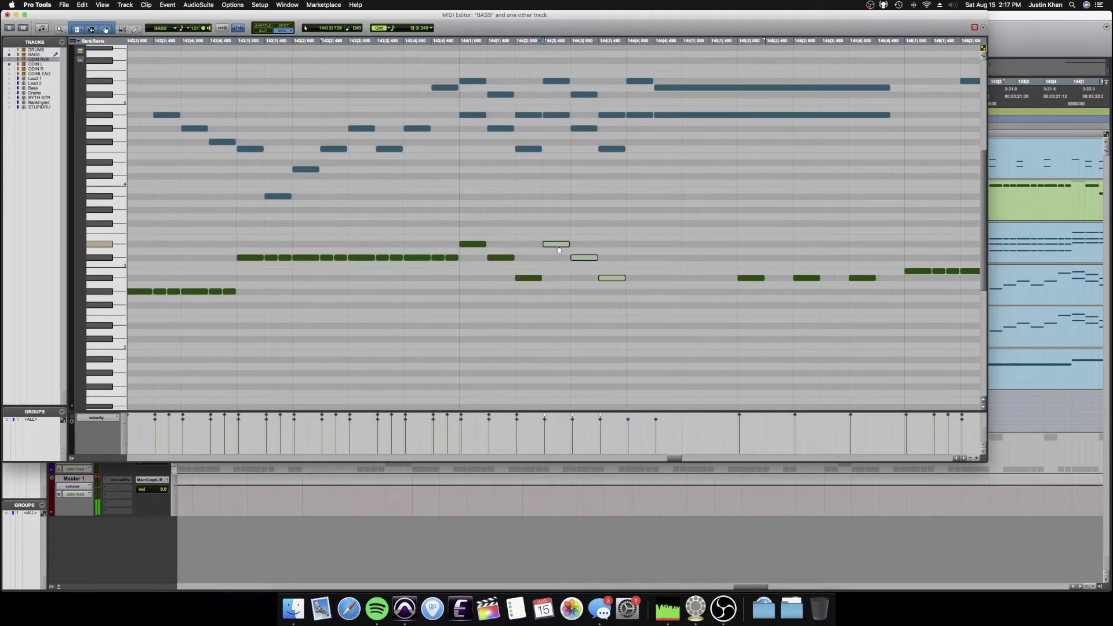
{"action": "left_click", "coordinate": [638, 244]}
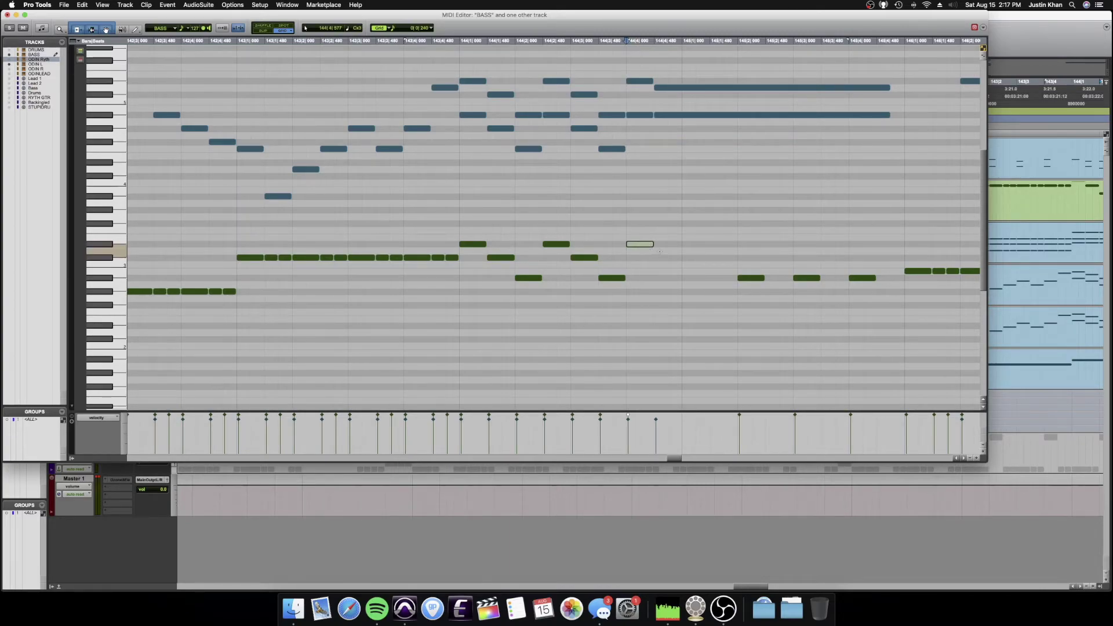
{"action": "left_click_drag", "start_coordinate": [659, 251], "coordinate": [890, 250]}
- Display ODINLEAD instead of ODIN L, and split and raise the long BASS note in bar 145 to play an octave below the lead
{"action": "left_click", "coordinate": [10, 76]}
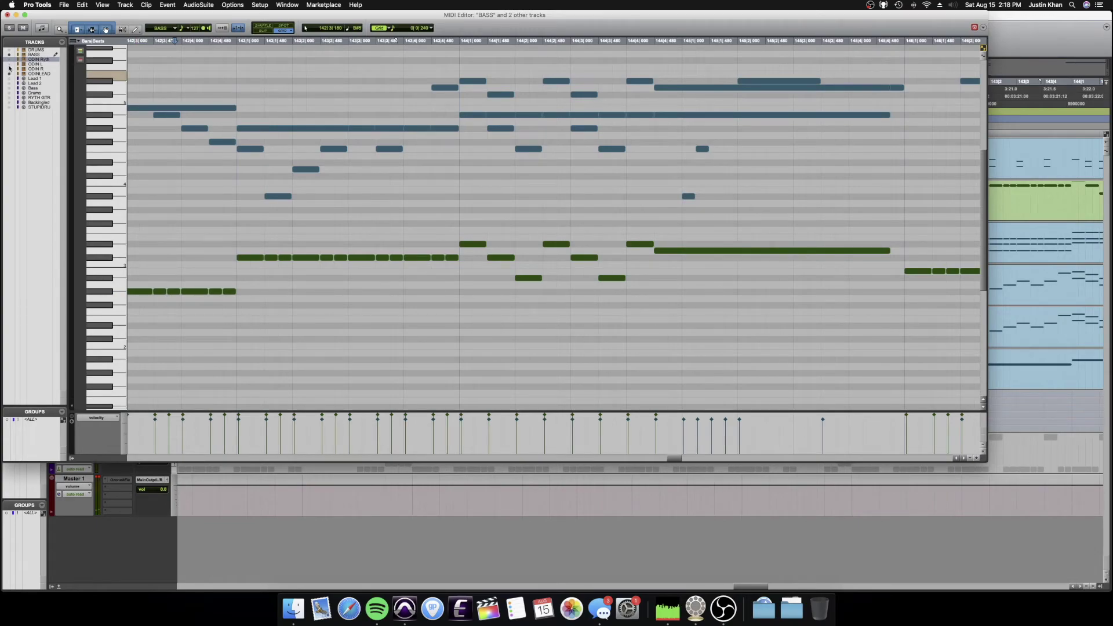
{"action": "left_click", "coordinate": [9, 68]}
{"action": "left_click", "coordinate": [746, 251]}
{"action": "mouse_move", "coordinate": [890, 250]}
{"action": "left_mouse_down"}
{"action": "mouse_move", "coordinate": [820, 250]}
{"action": "mouse_move", "coordinate": [904, 257]}
{"action": "left_mouse_up"}
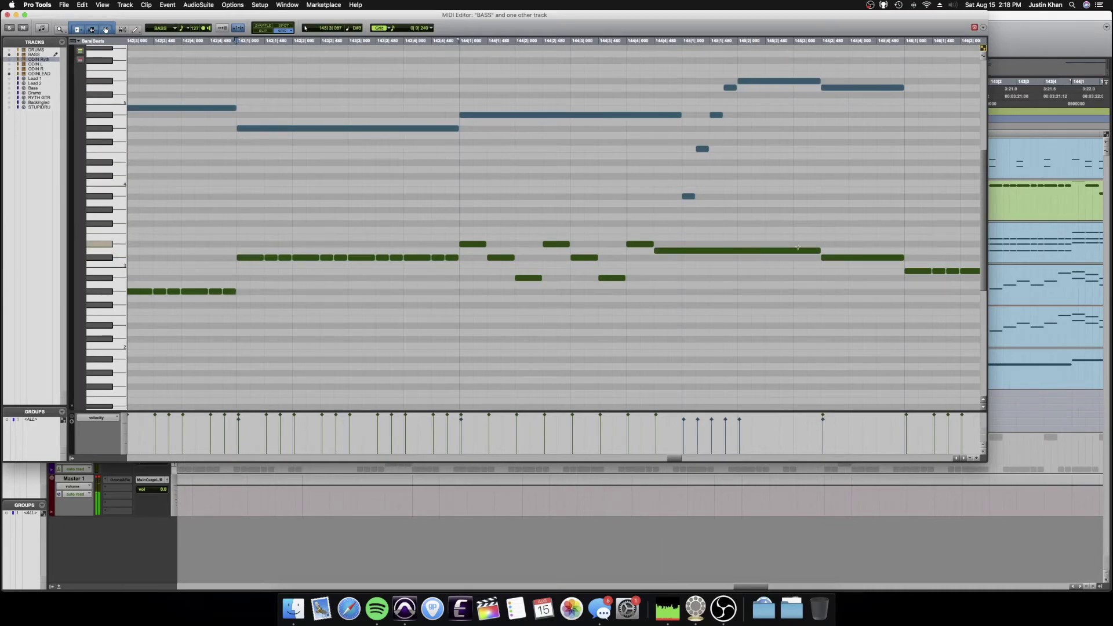
{"action": "left_click_drag", "start_coordinate": [774, 250], "coordinate": [774, 164]}
{"action": "left_click_drag", "start_coordinate": [863, 257], "coordinate": [862, 169]}
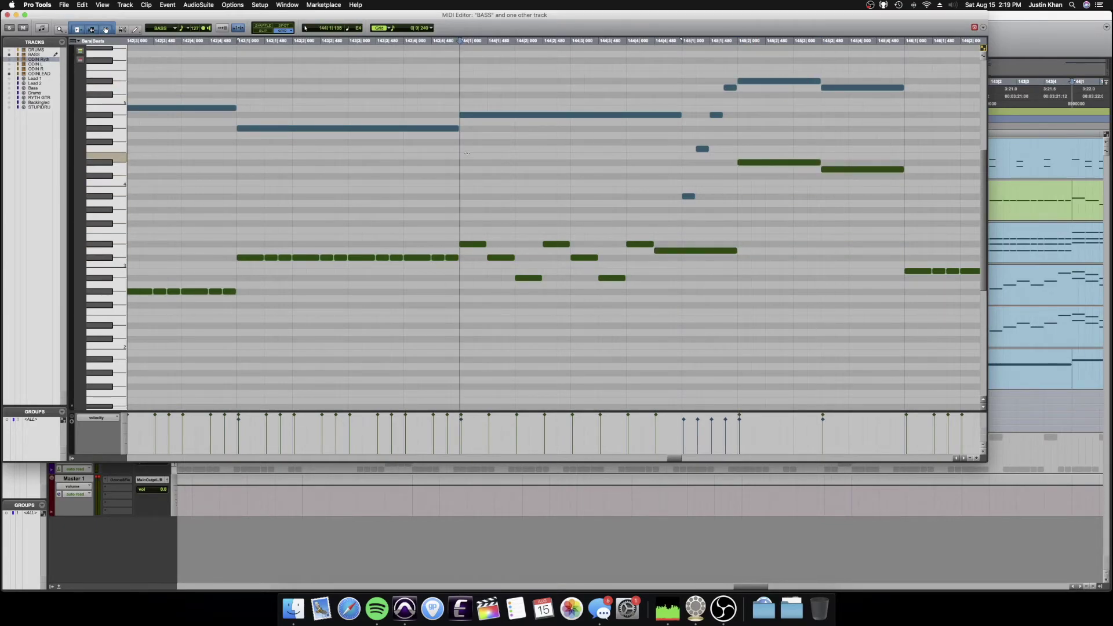
{"action": "key", "text": "space"}
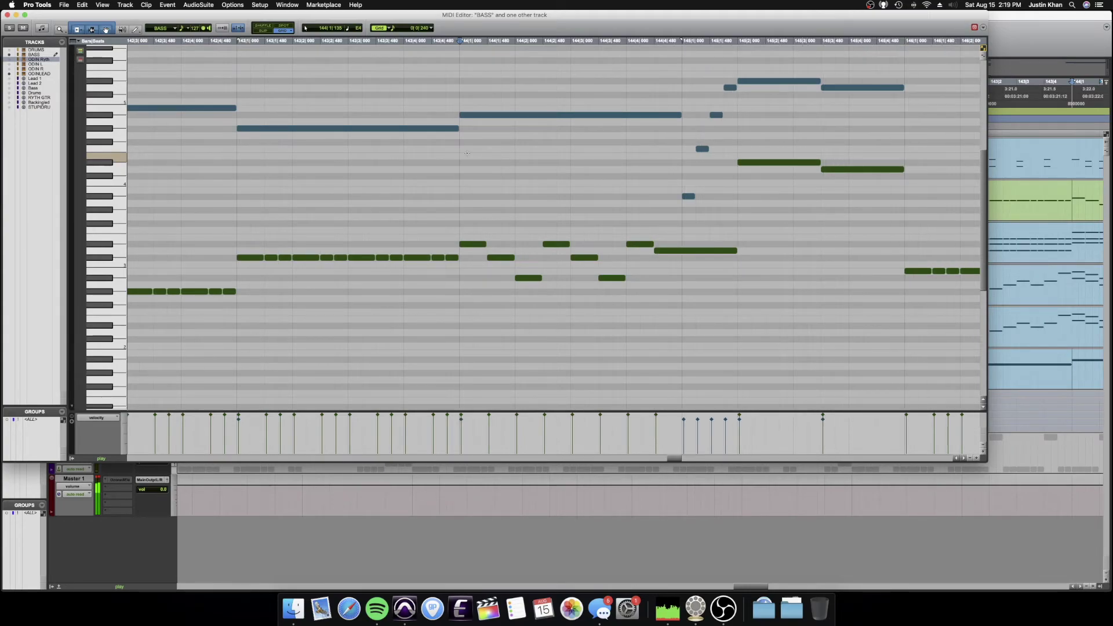
{"action": "key", "text": "space"}
- Play the BASS and ODINLEAD notes back from bar 138
{"action": "key", "text": "super+bracketleft"}
{"action": "key", "text": "super+bracketleft"}
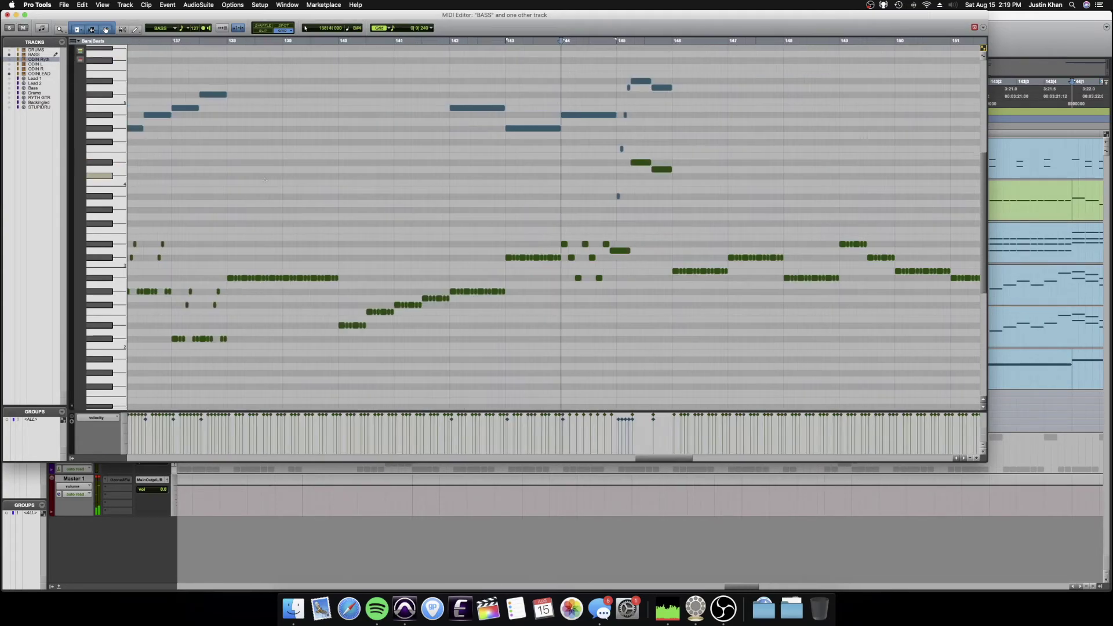
{"action": "left_click", "coordinate": [229, 197]}
{"action": "key", "text": "space"}
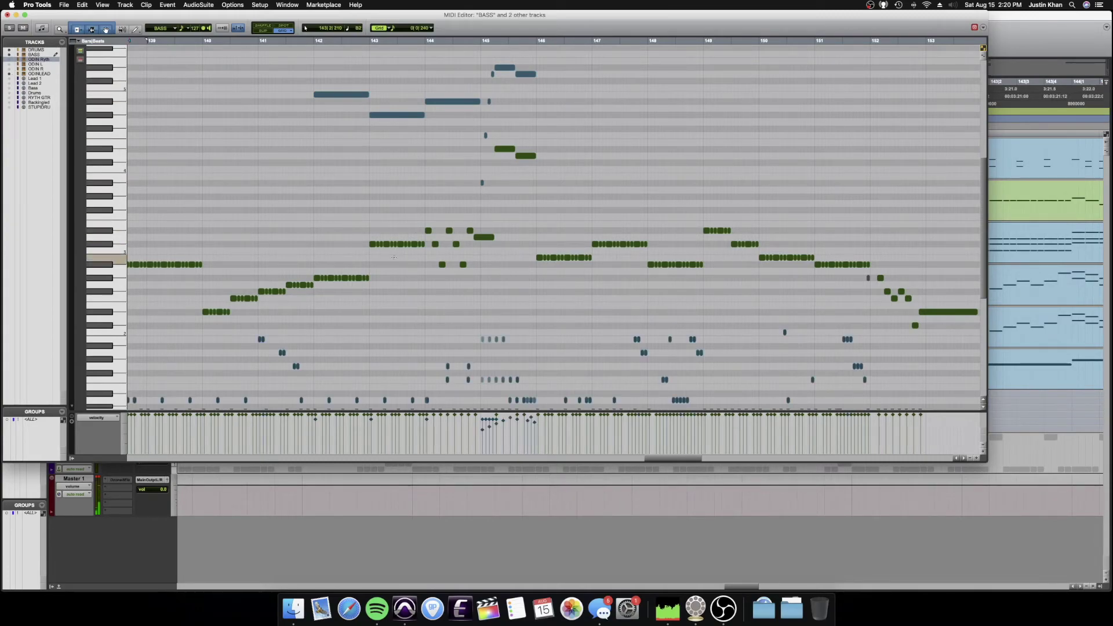
- Replace the short BASS notes in bars 146–147 with two sustained notes per bar, and play back from just before bar 144
{"action": "key", "text": "e"}
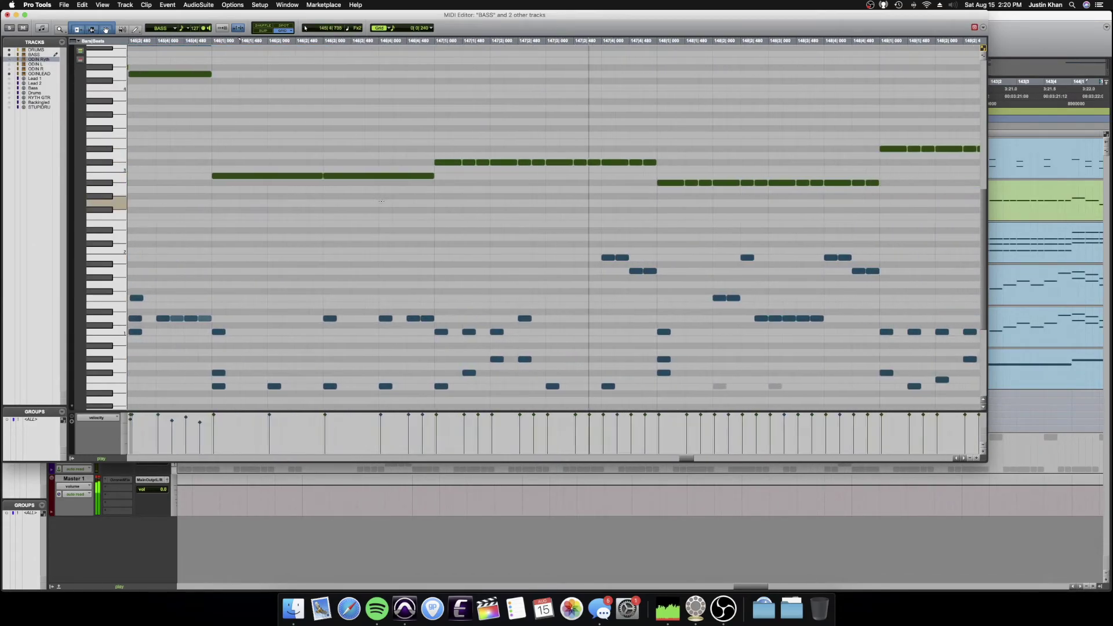
{"action": "key", "text": "space"}
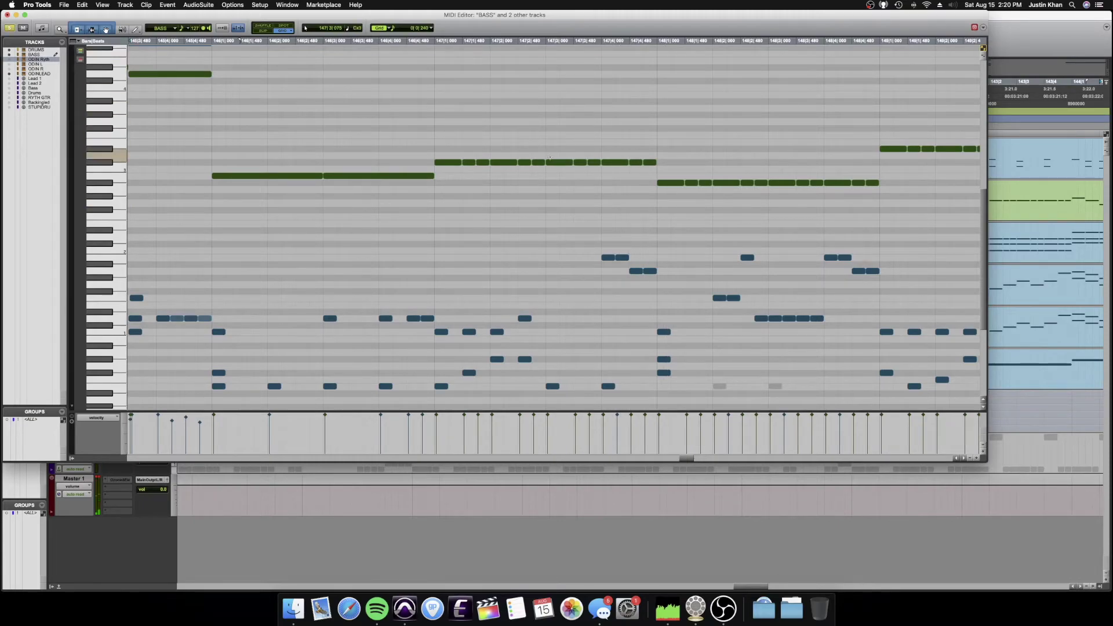
{"action": "left_click_drag", "start_coordinate": [649, 152], "coordinate": [554, 174]}
{"action": "left_click", "coordinate": [572, 167]}
{"action": "key", "text": "Delete"}
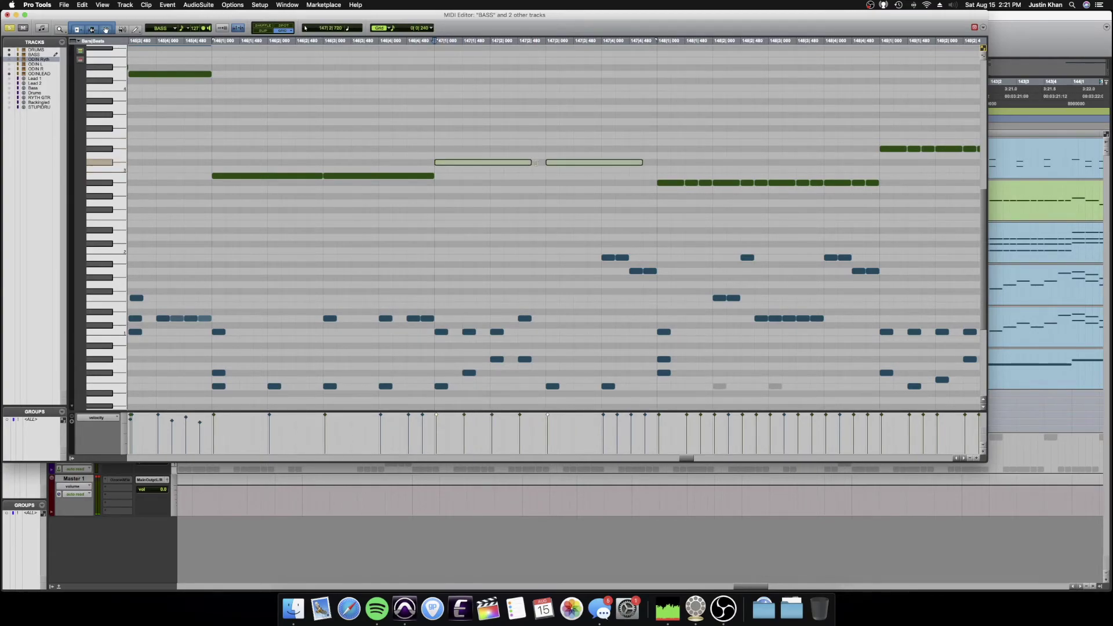
{"action": "key", "text": "r"}
{"action": "key", "text": "r"}
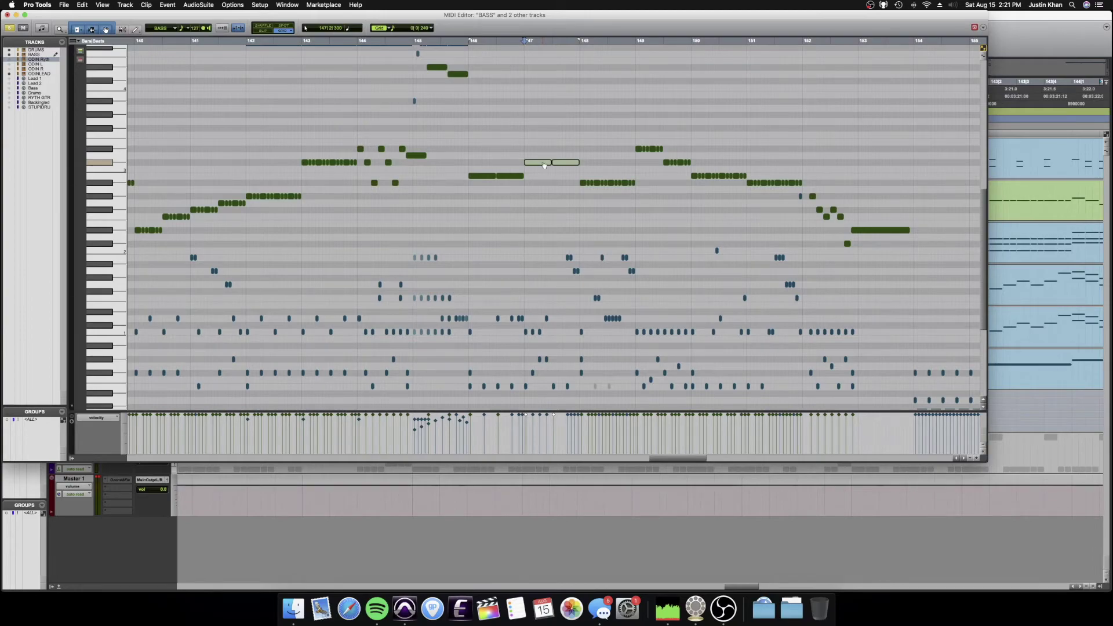
{"action": "left_click", "coordinate": [352, 112]}
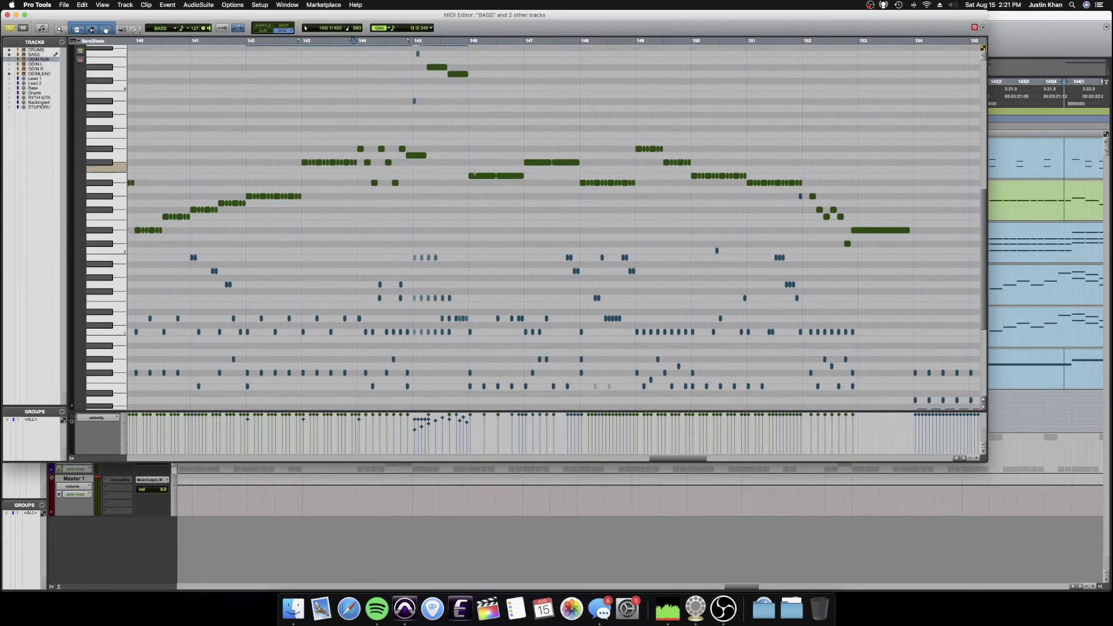
{"action": "key", "text": "space"}
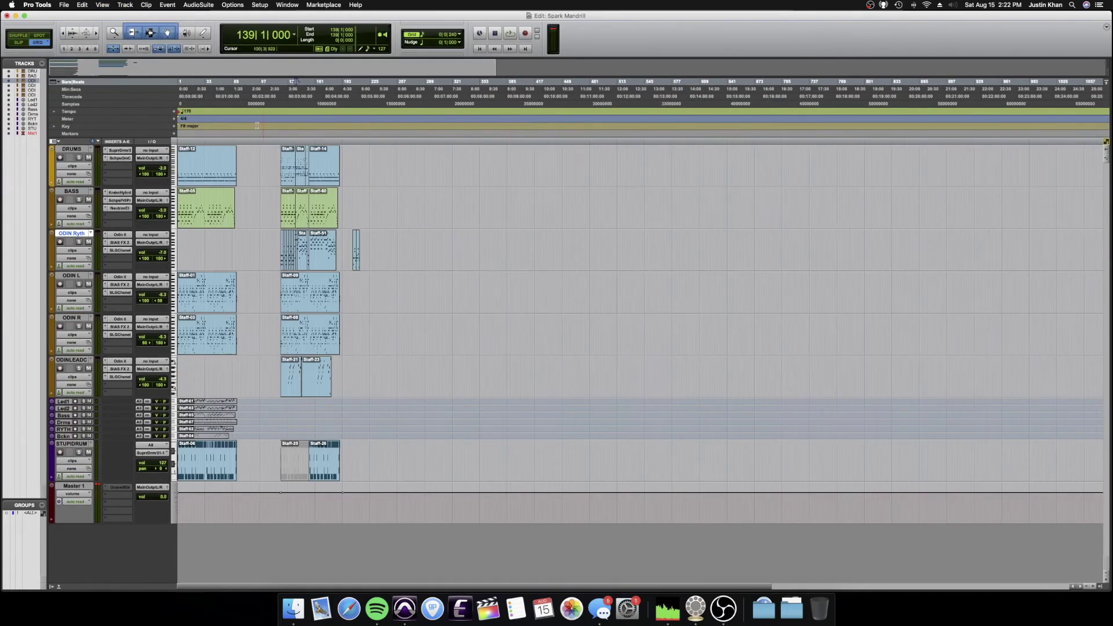
- Display ODIN L alongside BASS and DRUMS, and reshape the BASS notes from bar 148 beat 3 through bar 149 to follow its melody
{"action": "left_click", "coordinate": [58, 82]}
{"action": "left_click", "coordinate": [68, 122]}
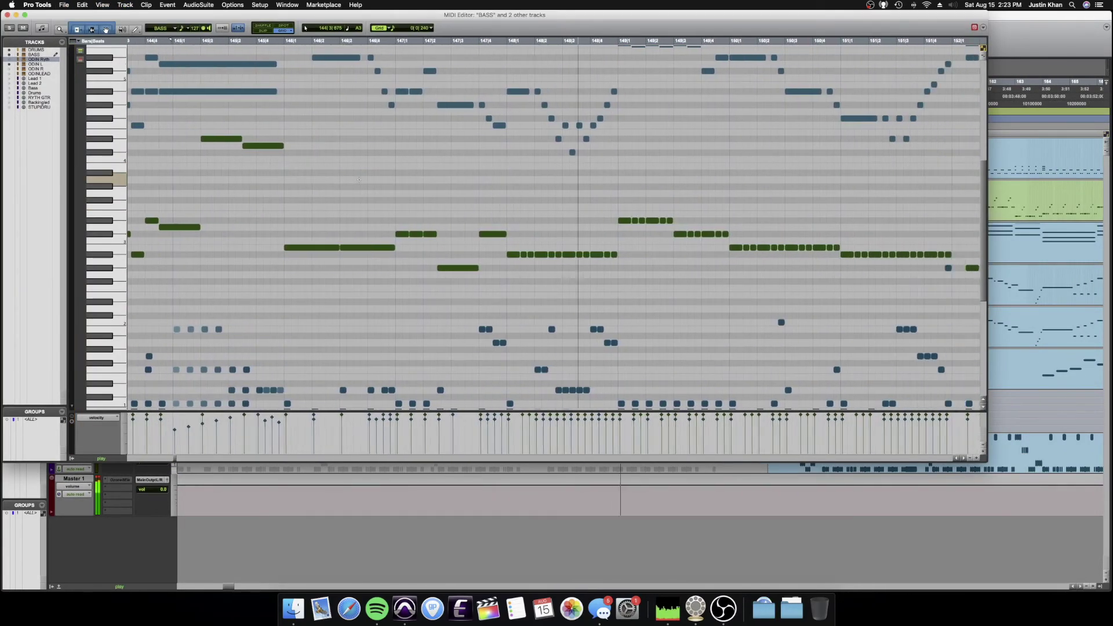
{"action": "scroll", "coordinate": [360, 180], "scroll_direction": "up", "scroll_amount": 3}
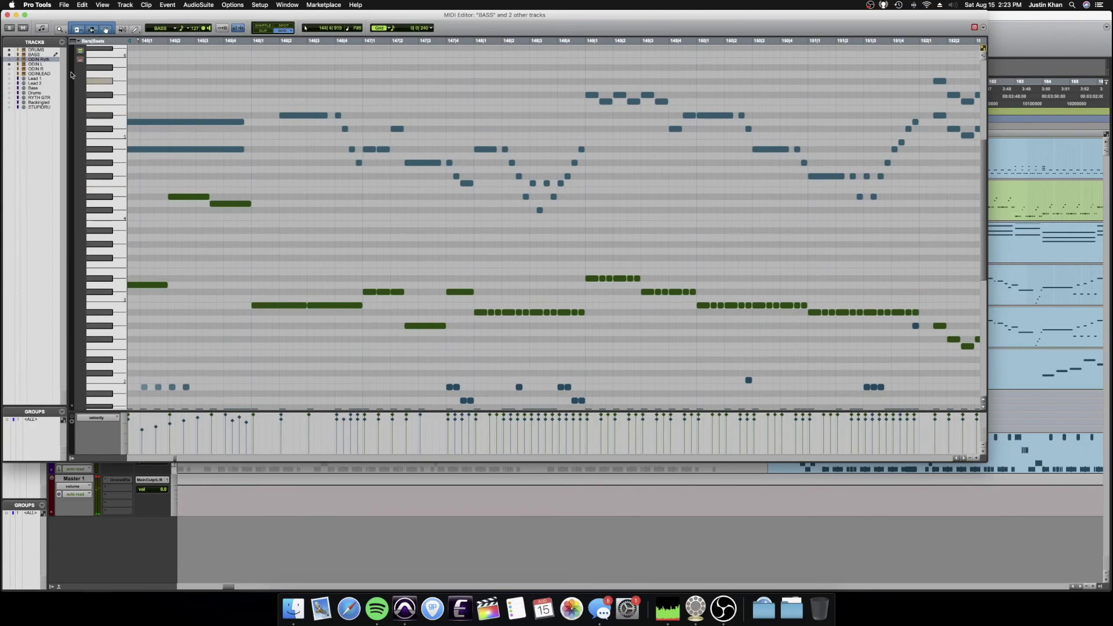
{"action": "left_click", "coordinate": [9, 59]}
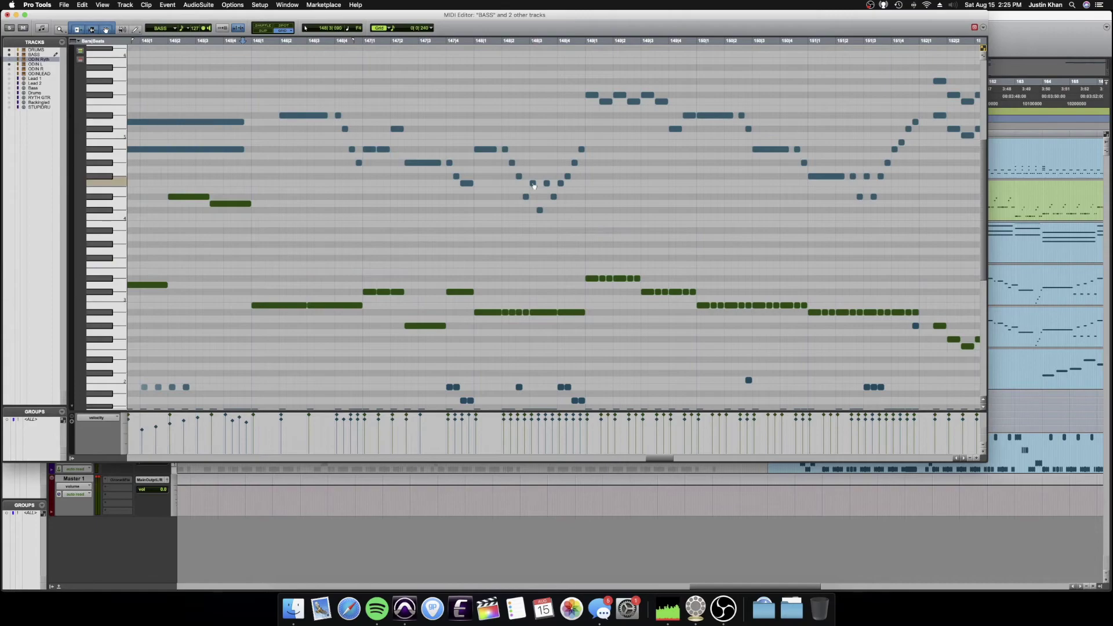
{"action": "left_click_drag", "start_coordinate": [571, 312], "coordinate": [572, 266]}
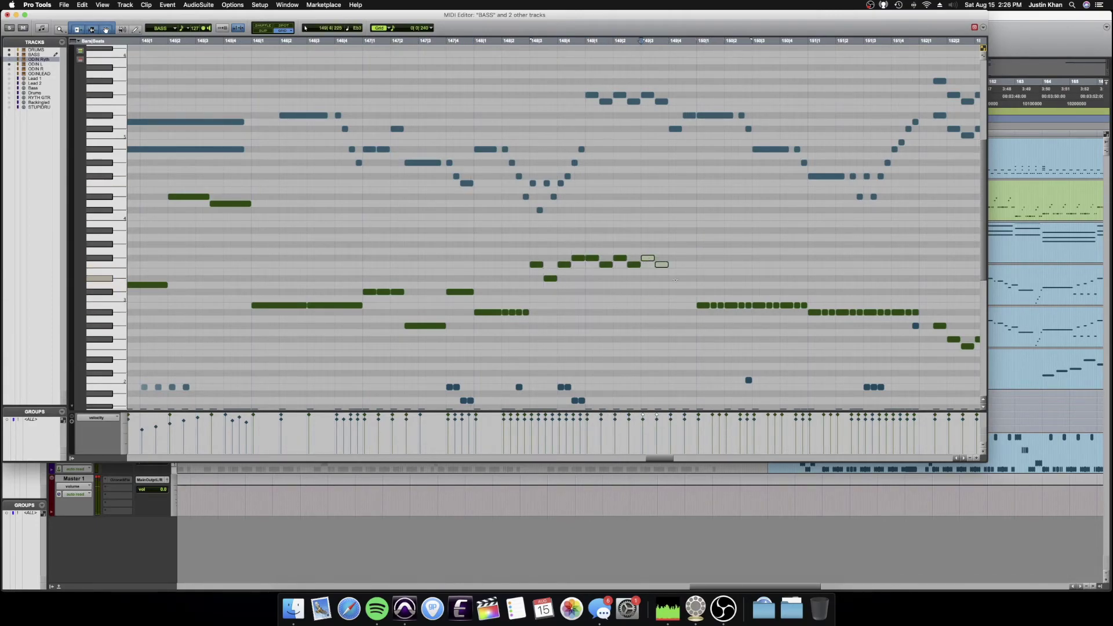
{"action": "key", "text": "space"}
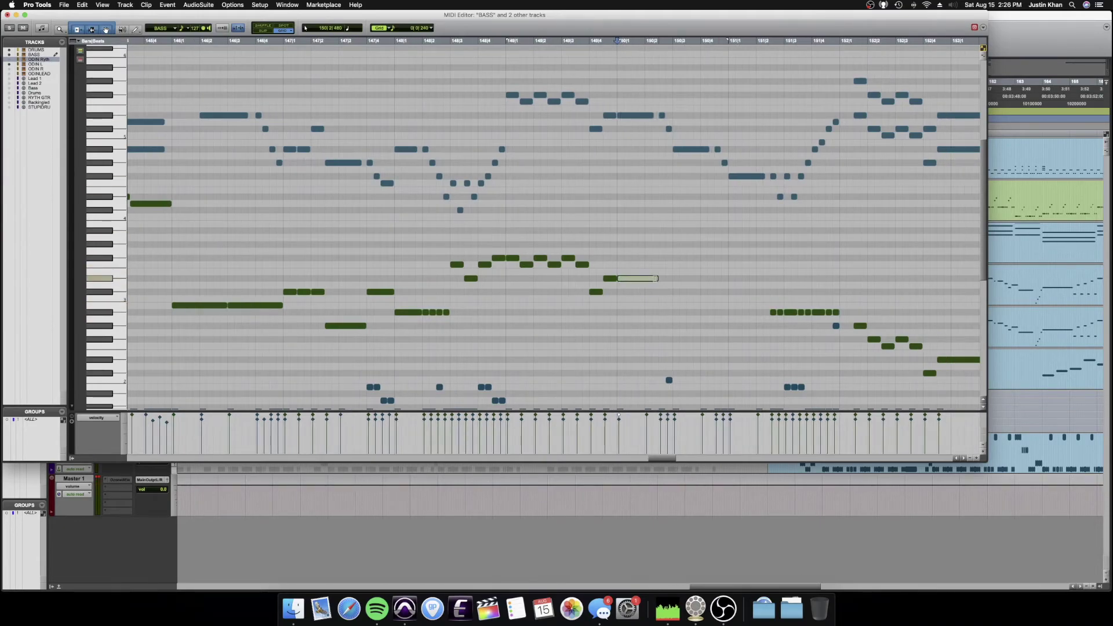
- Rework the BASS notes in bars 150–151 to follow ODIN L, play back from bar 147 beat 4, and close the MIDI Editor
{"action": "left_click", "coordinate": [675, 312]}
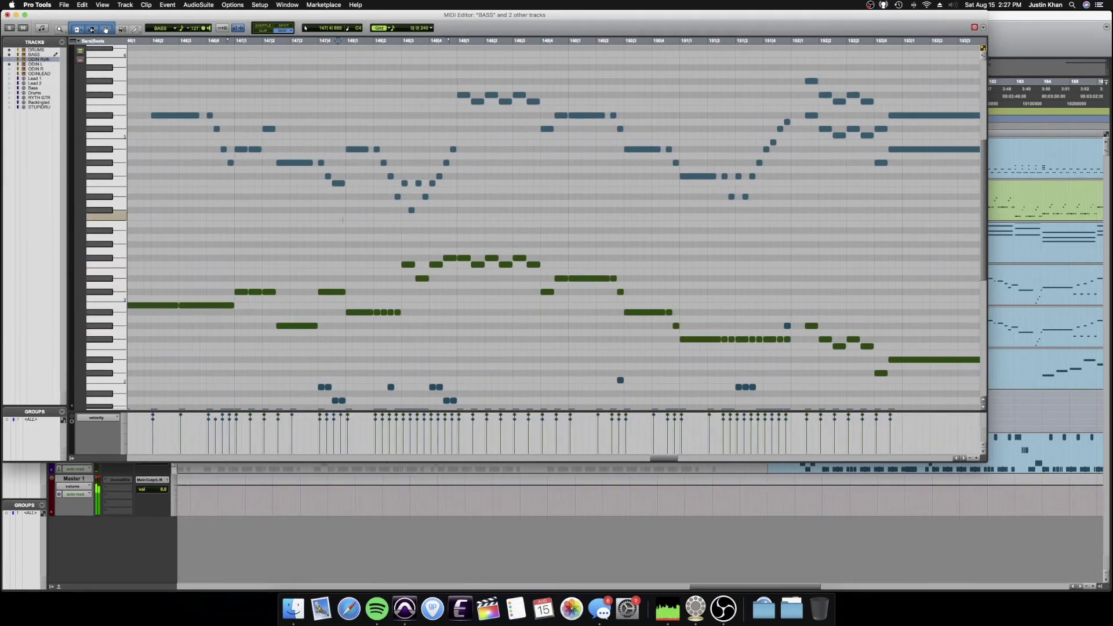
{"action": "key", "text": "space"}
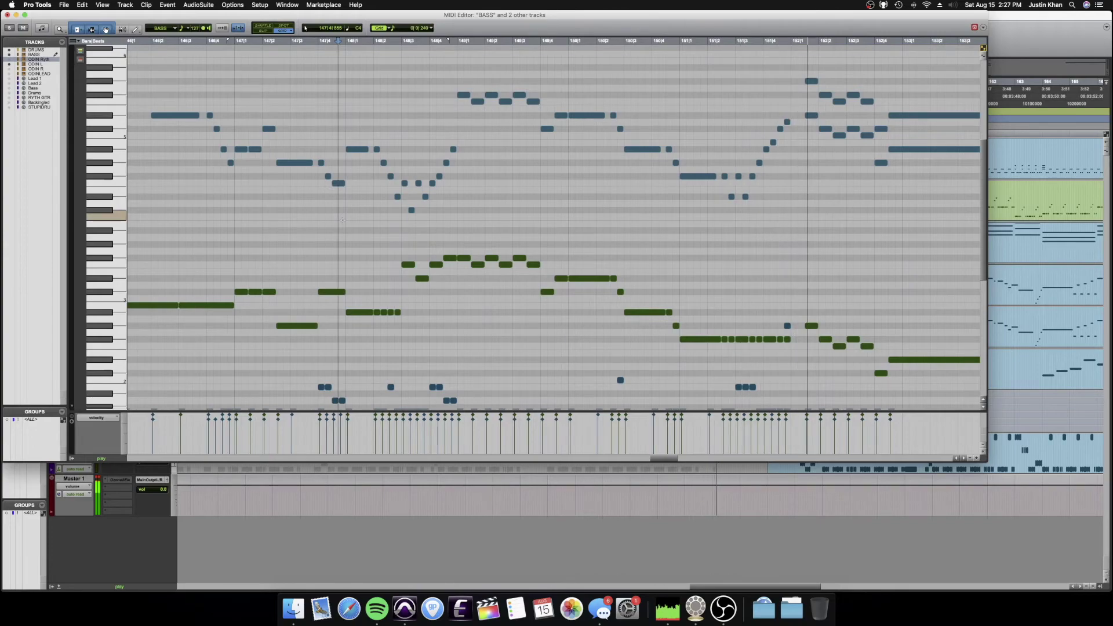
{"action": "key", "text": "r"}
{"action": "key", "text": "r"}
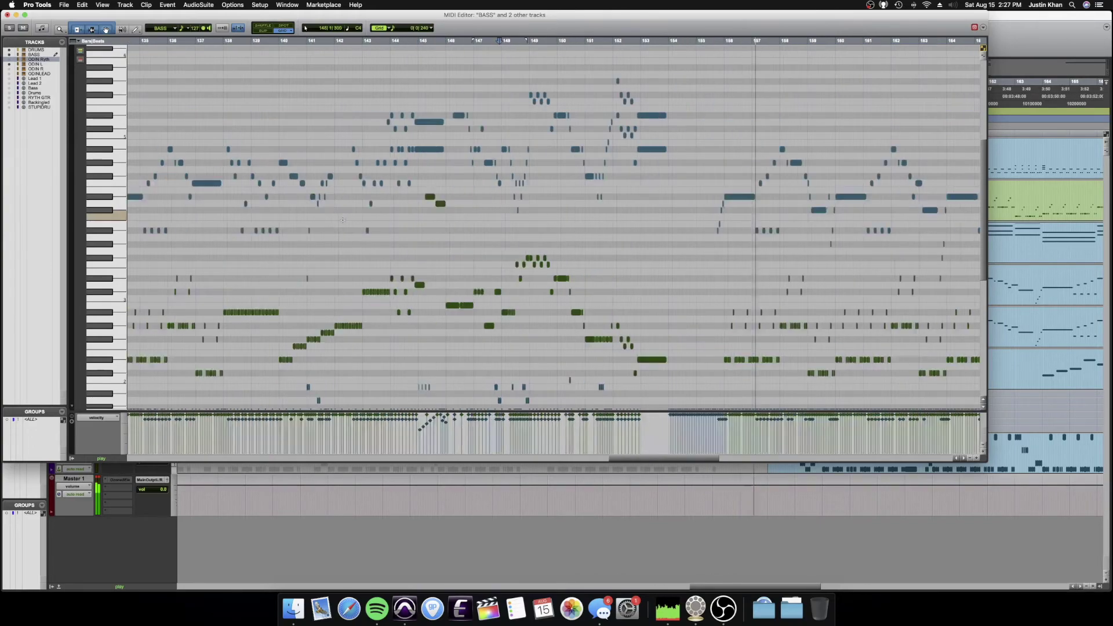
{"action": "key", "text": "space"}
{"action": "key", "text": "super+w"}
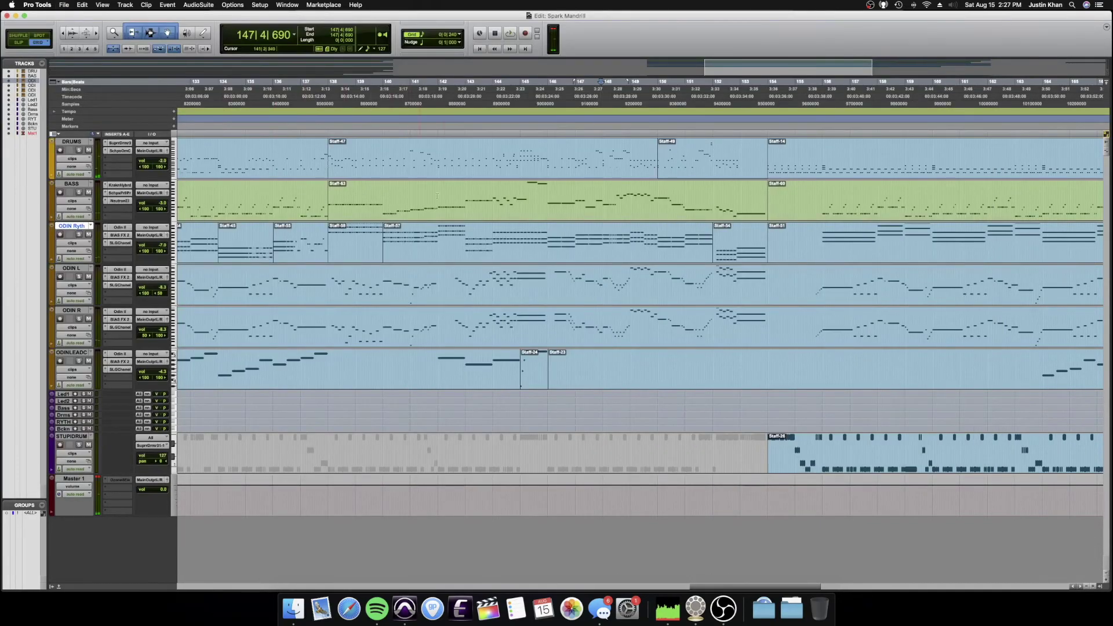
- Select the two ODIN Ryth clips spanning bars 138–151 and transpose them down
{"action": "key", "text": "r"}
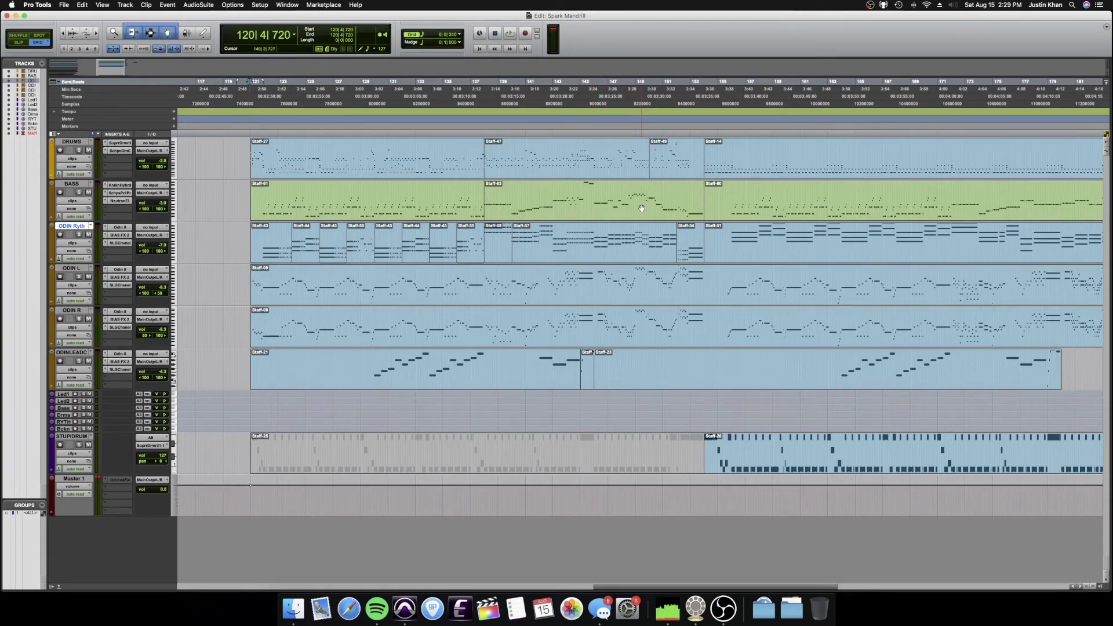
{"action": "left_click", "coordinate": [494, 255]}
{"action": "left_click", "coordinate": [579, 255], "text": "shift"}
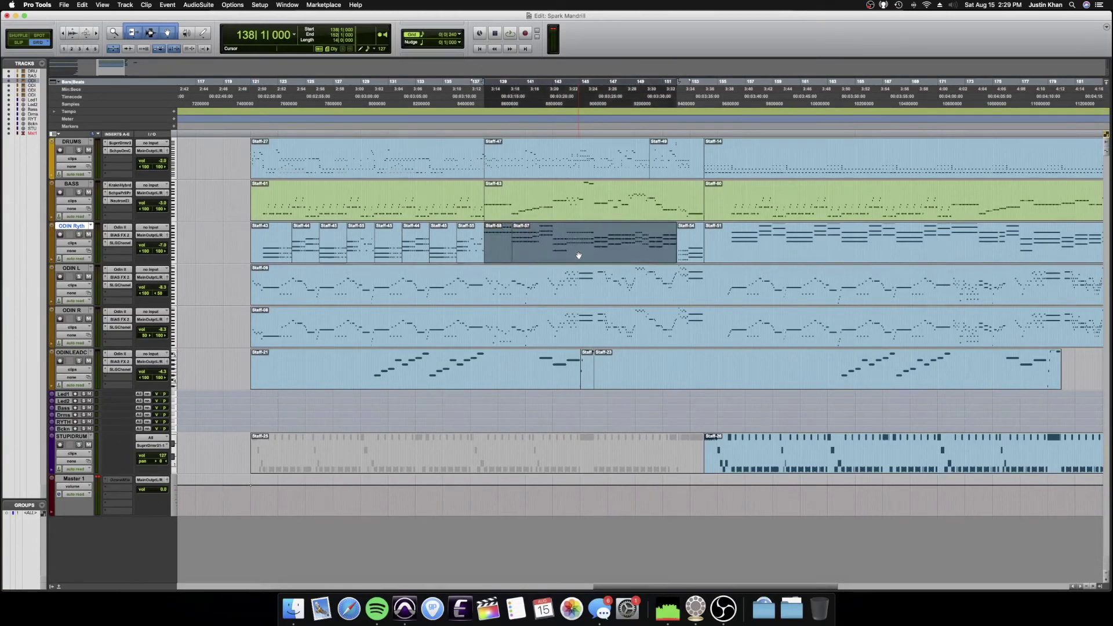
{"action": "key", "text": "super+equal"}
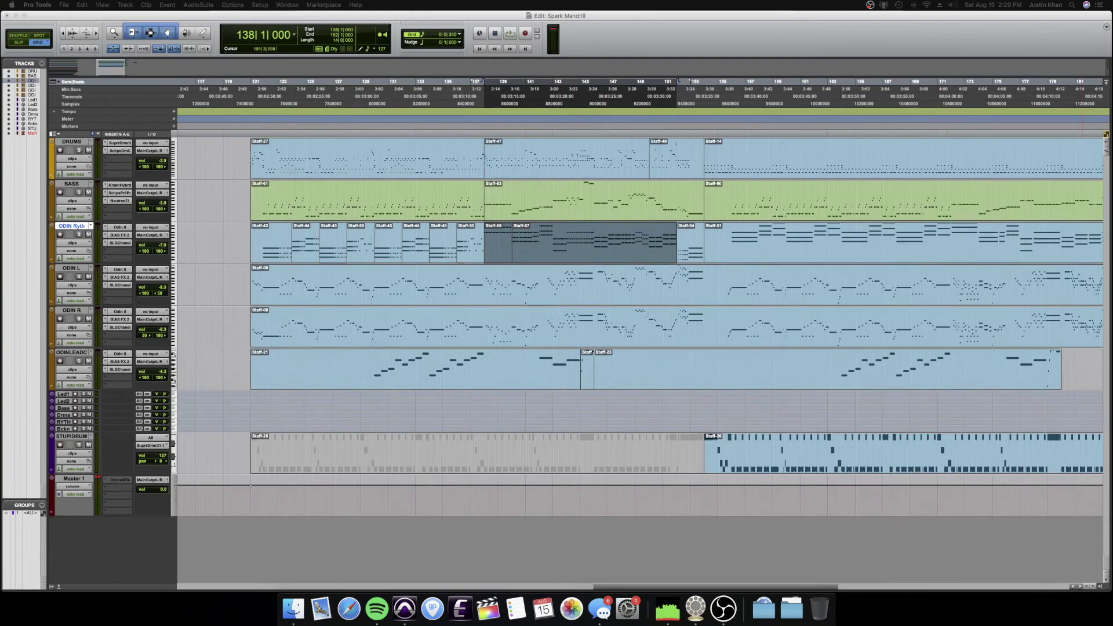
{"action": "key", "text": "Return"}
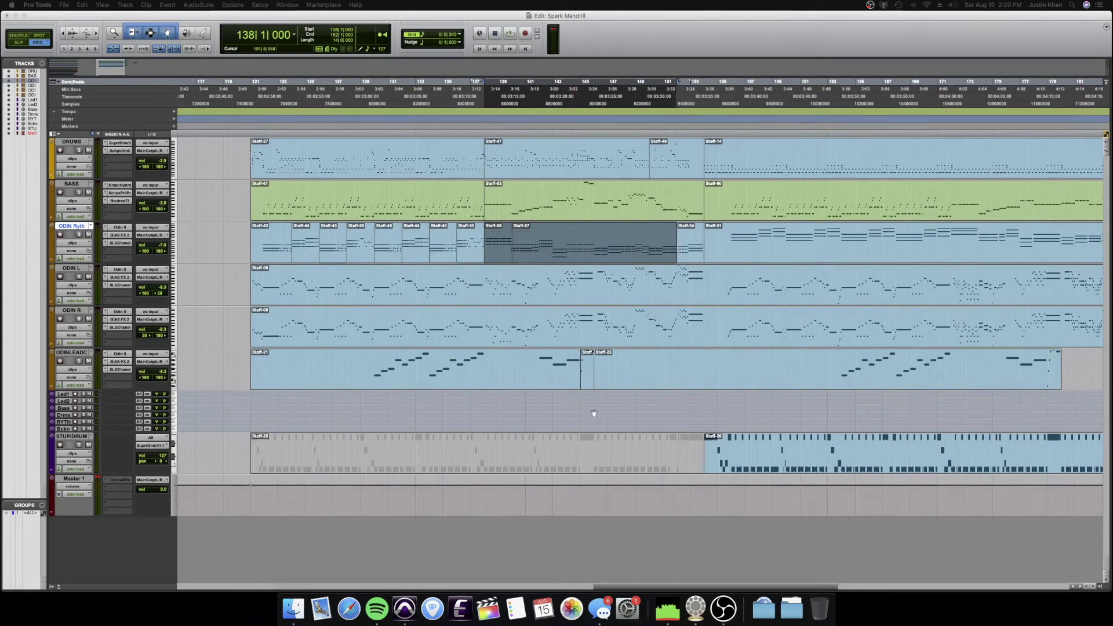
- Play back from around bar 136 with DRUMS, BASS and ODIN Ryth soloed, and repeat with only DRUMS and BASS soloed
{"action": "left_click", "coordinate": [462, 244]}
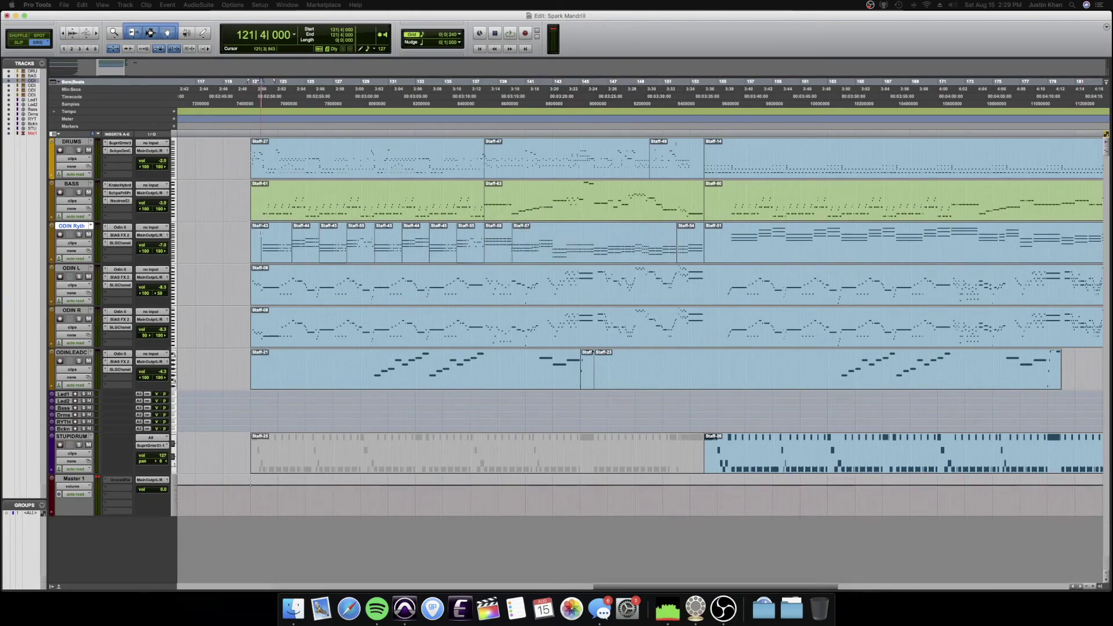
{"action": "key", "text": "space"}
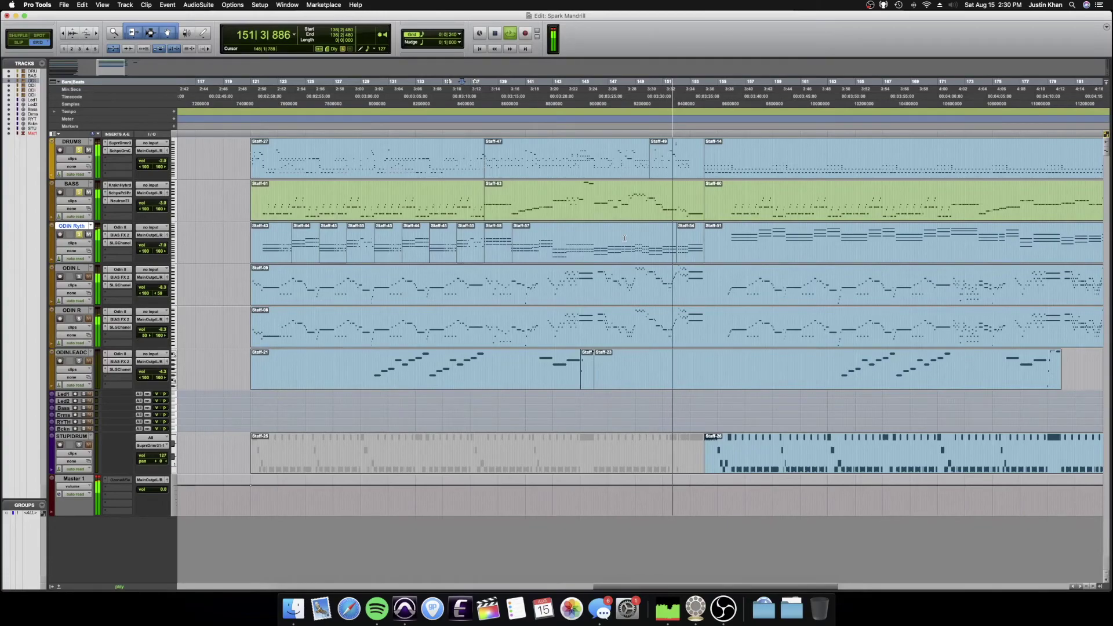
{"action": "key", "text": "space"}
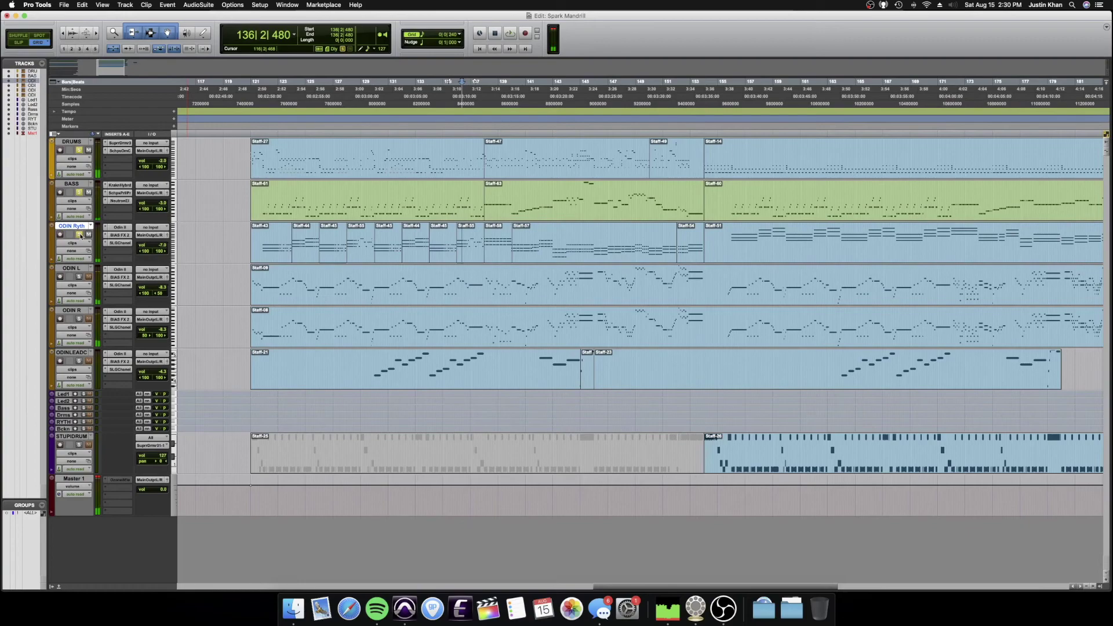
{"action": "key", "text": "space"}
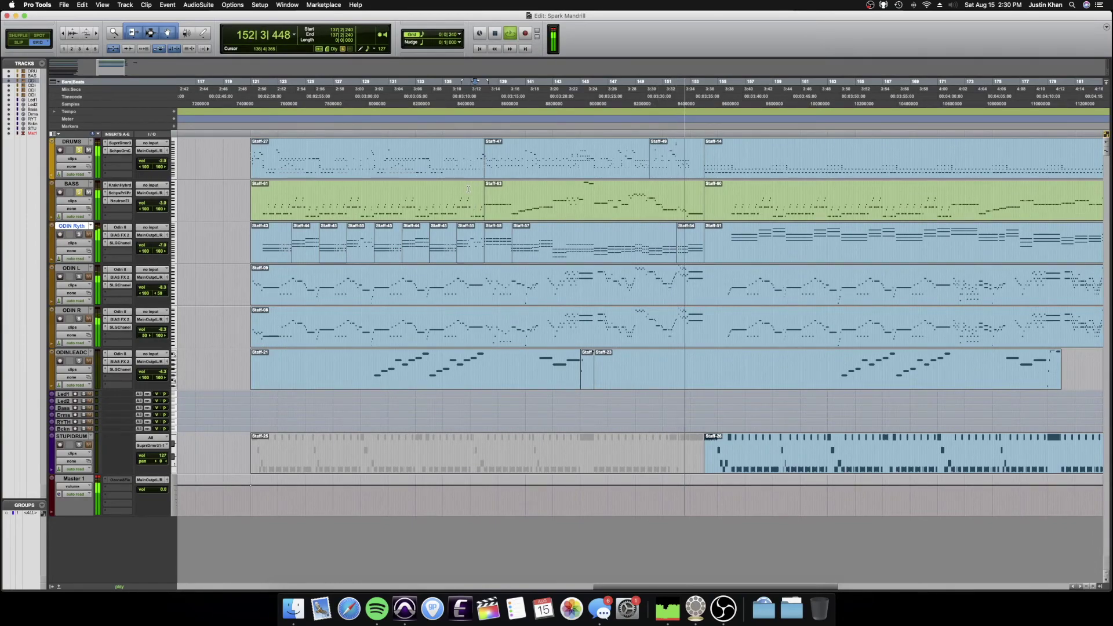
{"action": "key", "text": "space"}
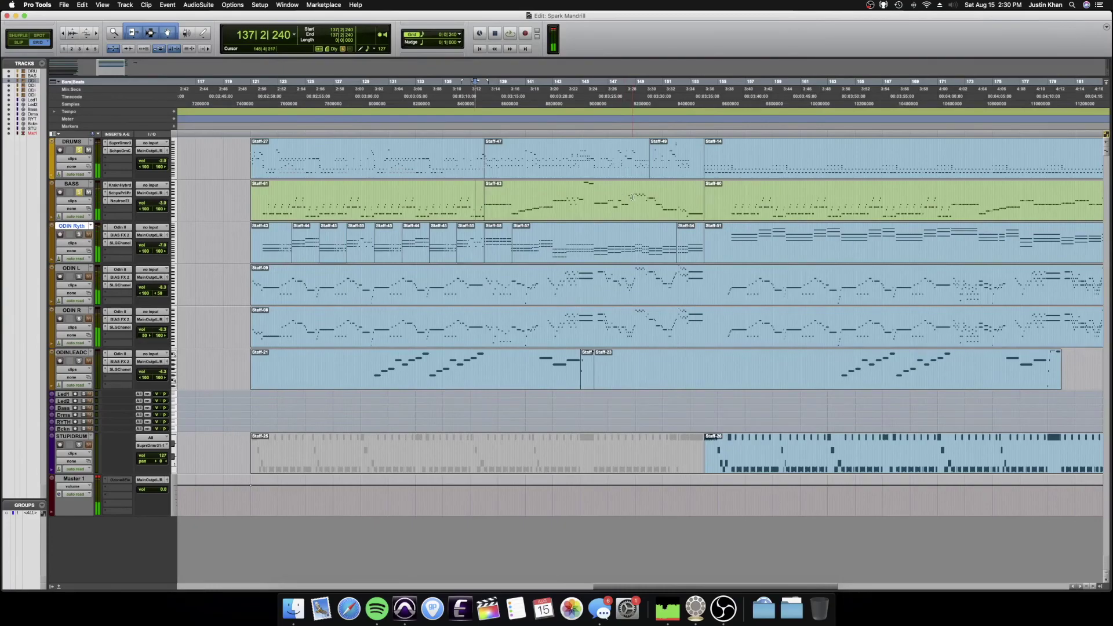
- Select the BASS passage covering beats 3–4 of bar 148 and open it in the MIDI Editor alongside ODIN Ryth
{"action": "key", "text": "t"}
{"action": "key", "text": "t"}
{"action": "key", "text": "t"}
{"action": "left_click_drag", "start_coordinate": [613, 196], "coordinate": [667, 196]}
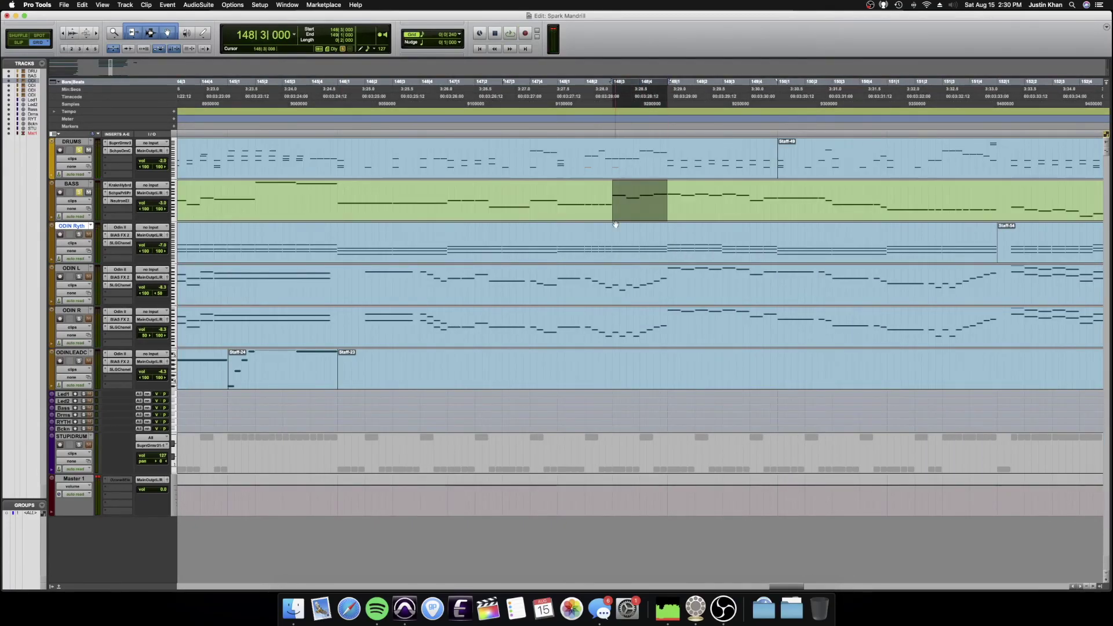
{"action": "key", "text": "ctrl+="}
- Lower the first two BASS notes on beat 3 of bar 148, raise the last note on beat 4, and play the passage
{"action": "key", "text": "t"}
{"action": "key", "text": "t"}
{"action": "key", "text": "t"}
{"action": "key", "text": "t"}
{"action": "left_click_drag", "start_coordinate": [580, 207], "coordinate": [581, 228]}
{"action": "left_click_drag", "start_coordinate": [636, 221], "coordinate": [636, 227]}
{"action": "left_click_drag", "start_coordinate": [748, 201], "coordinate": [748, 187]}
{"action": "left_click", "coordinate": [310, 133]}
{"action": "key", "text": "space"}
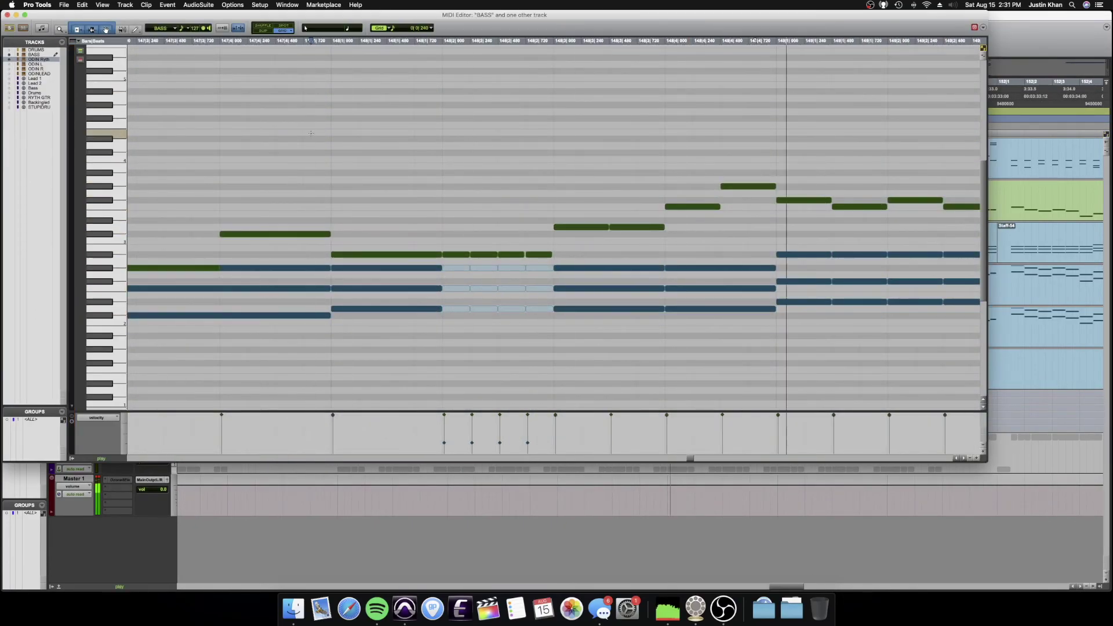
- Lengthen the short repeated BASS notes on beat 2 of bar 148 and play back from the start of that bar
{"action": "key", "text": "r"}
{"action": "key", "text": "r"}
{"action": "left_click", "coordinate": [375, 191]}
{"action": "left_click_drag", "start_coordinate": [557, 253], "coordinate": [530, 254]}
{"action": "left_click", "coordinate": [497, 216]}
{"action": "key", "text": "space"}
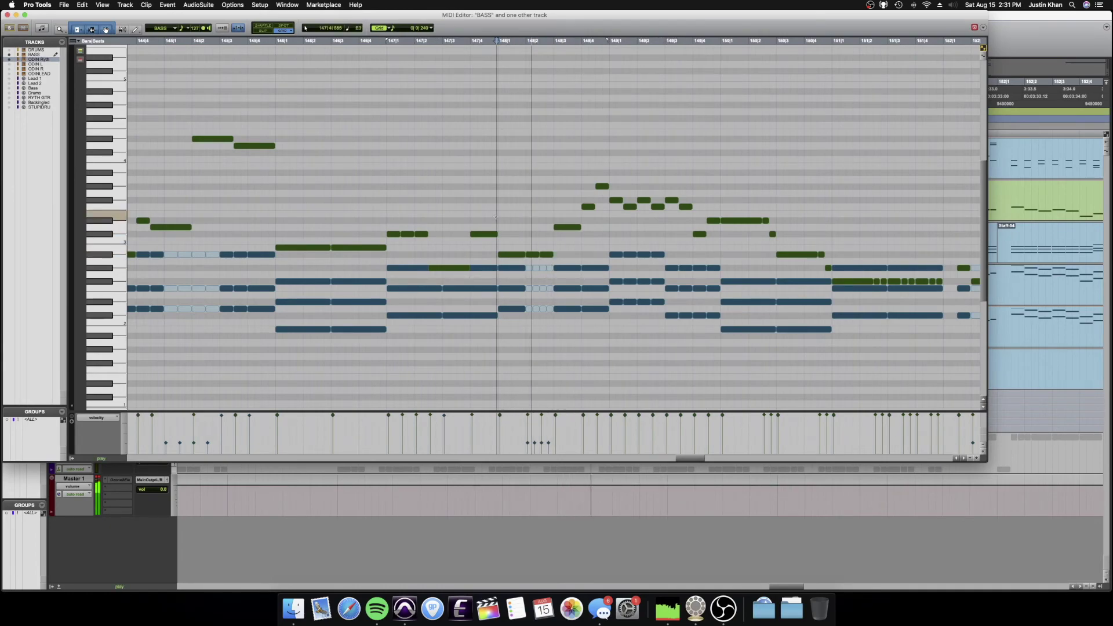
- Follow the BASS and ODIN Ryth playback through bar 152, stop it and close the MIDI Editor
{"action": "scroll", "coordinate": [492, 217], "scroll_direction": "right", "scroll_amount": 3}
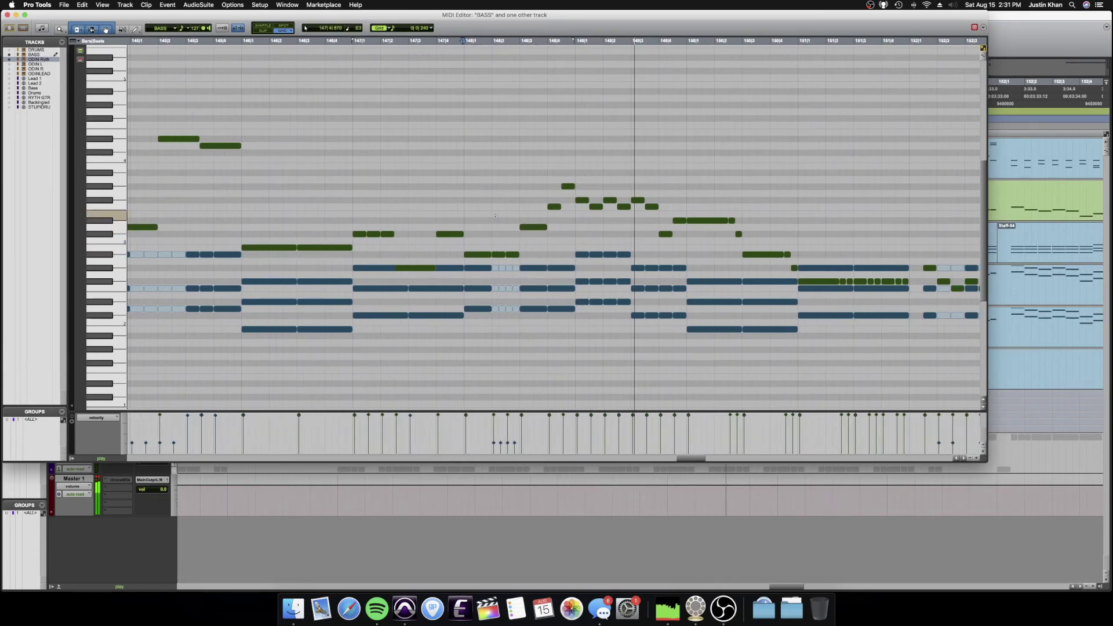
{"action": "scroll", "coordinate": [496, 217], "scroll_direction": "right", "scroll_amount": 5}
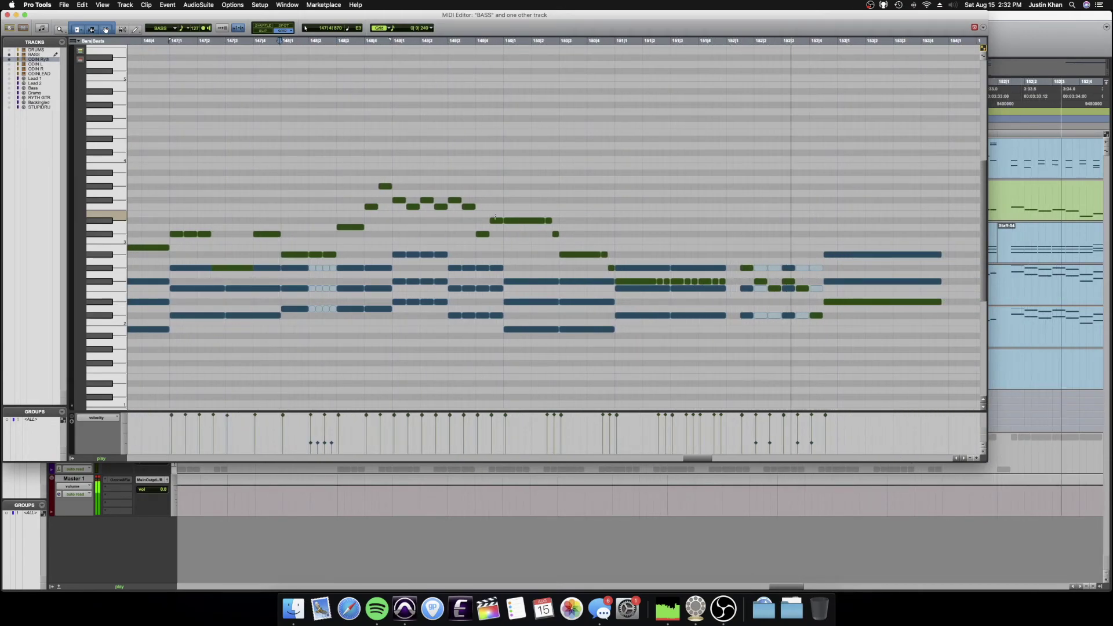
{"action": "key", "text": "space"}
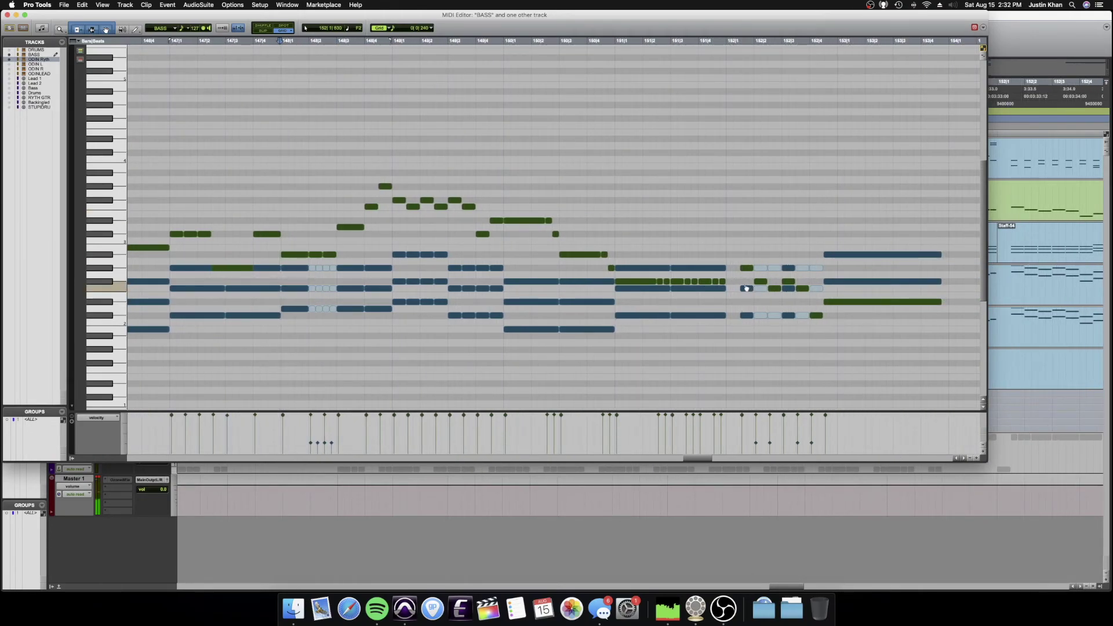
{"action": "key", "text": "super+w"}
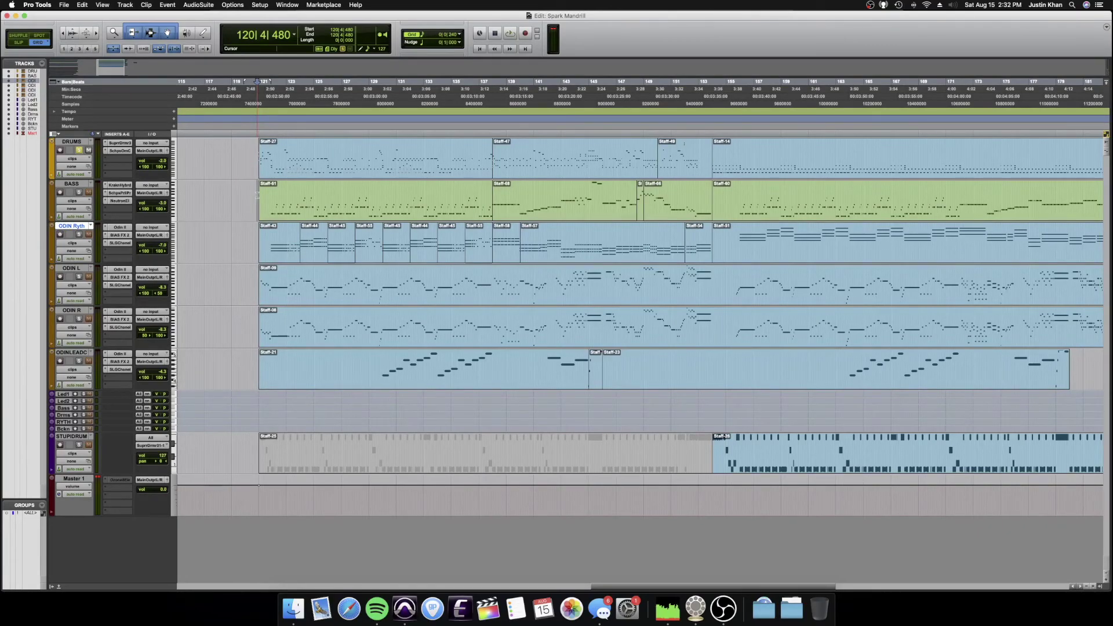
- Play the arrangement from just before bar 121 and mute the DRUMS and STUPIDRUM clips that start at bar 154
{"action": "key", "text": "space"}
{"action": "left_click", "coordinate": [733, 170]}
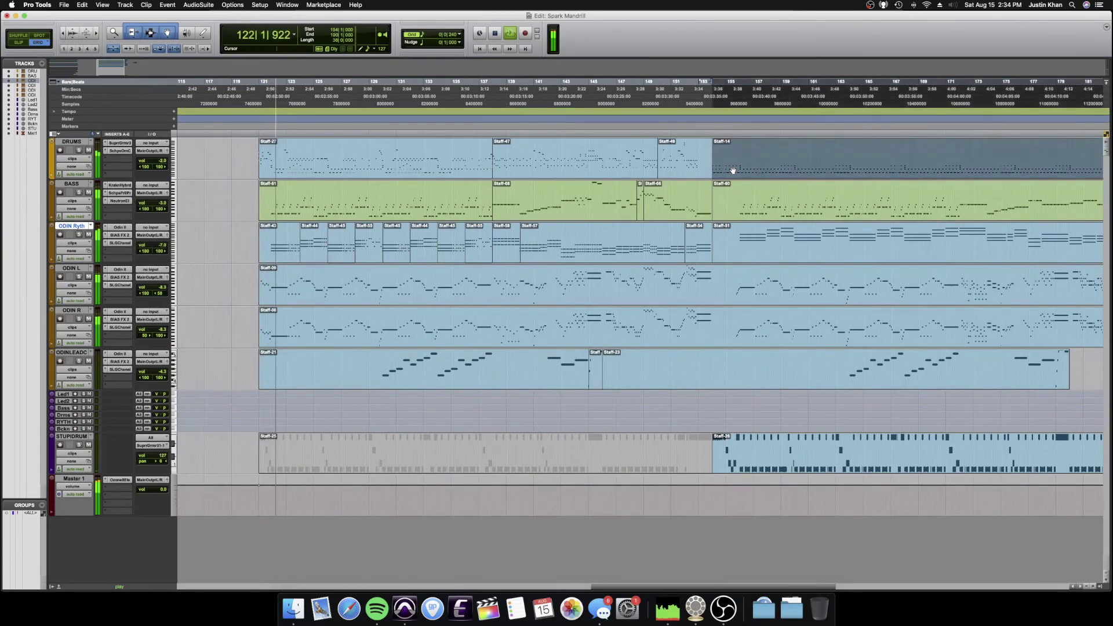
{"action": "left_click", "coordinate": [768, 469]}
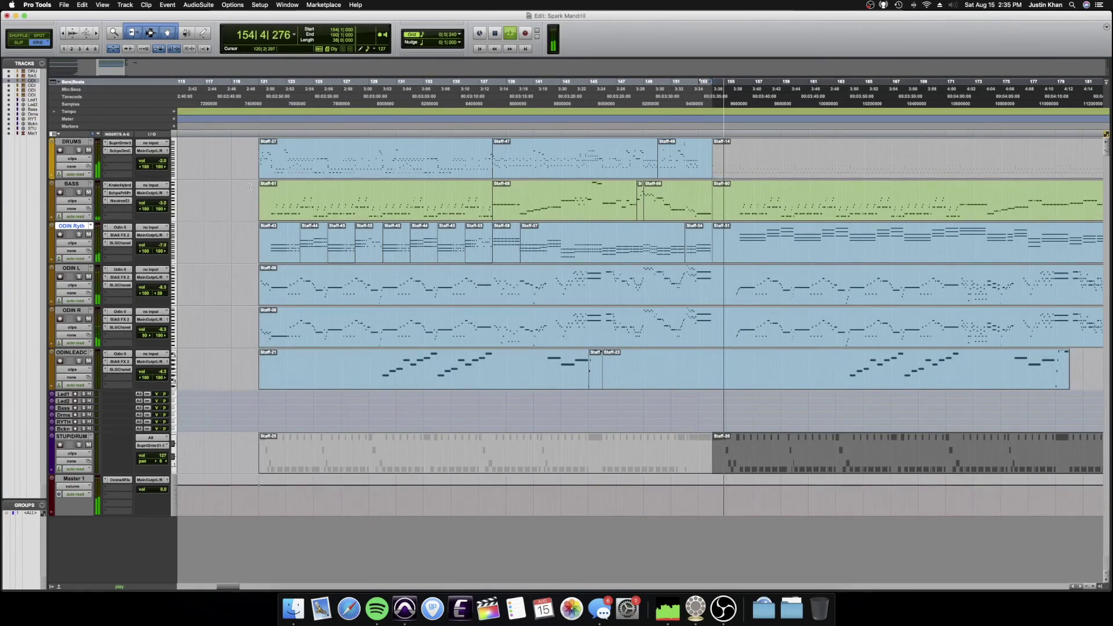
{"action": "key", "text": "space"}
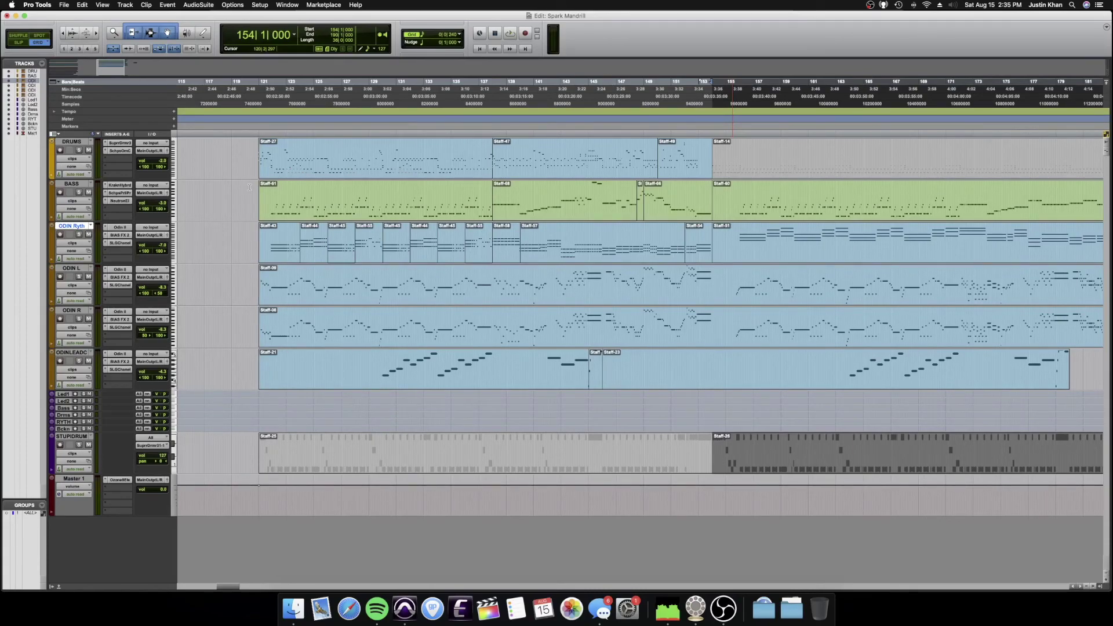
- Select the range from 157|4|000 to about bar 182 within the muted DRUMS clip
{"action": "scroll", "coordinate": [617, 139], "scroll_direction": "right", "scroll_amount": 5}
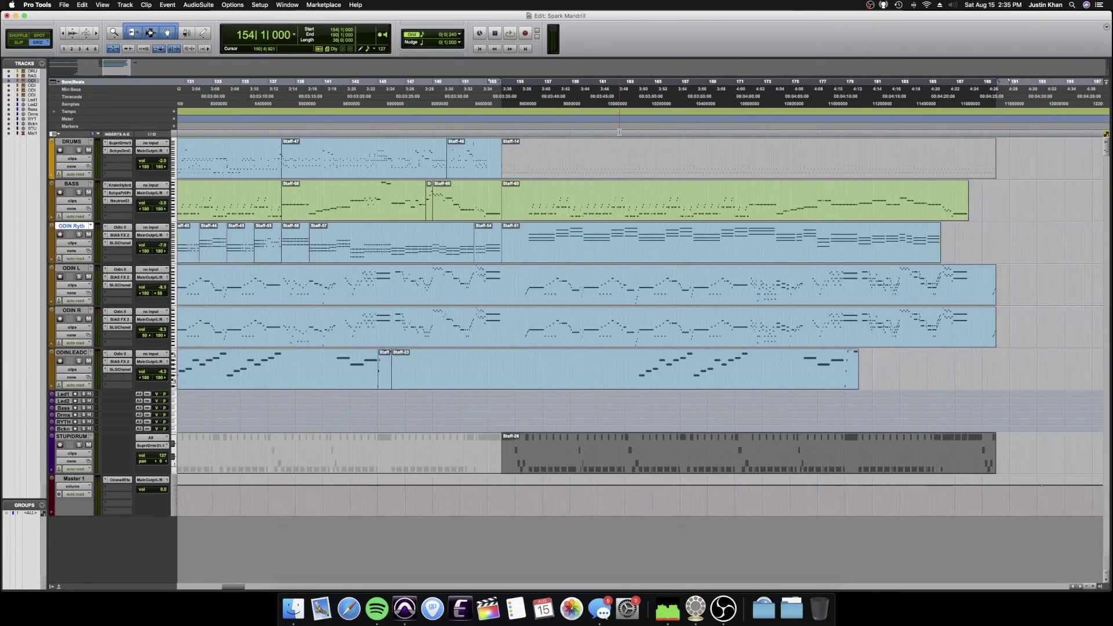
{"action": "left_click_drag", "start_coordinate": [552, 157], "coordinate": [889, 163]}
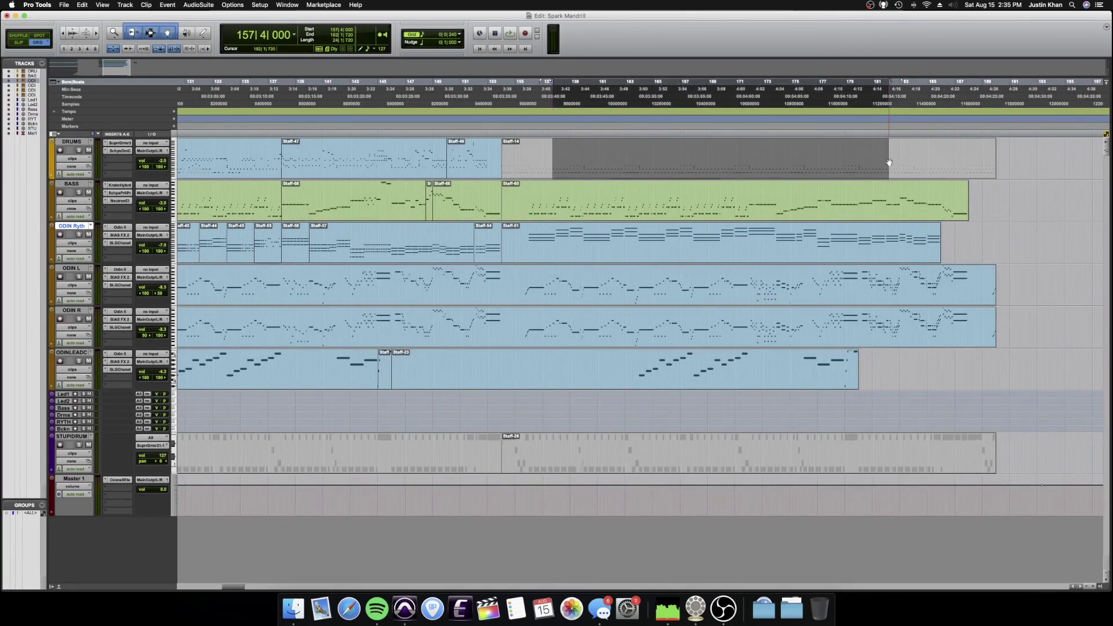